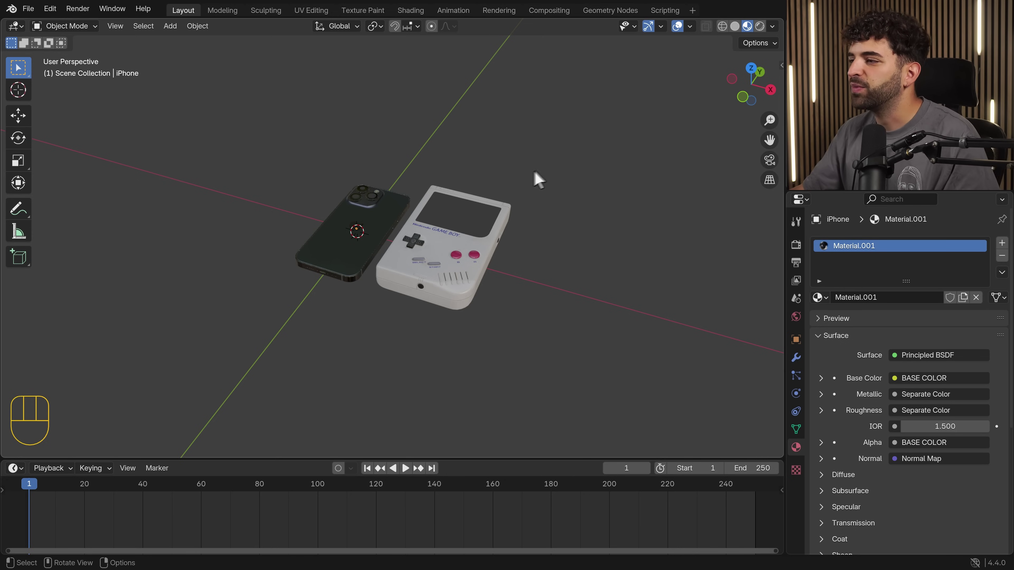
Add a Geometry Nodes modifier to the GameBoy and create a new node group for it.
{"action": "scroll", "coordinate": [464, 199], "scroll_direction": "down", "scroll_amount": 5}
{"action": "scroll", "coordinate": [328, 164], "scroll_direction": "up", "scroll_amount": 3}
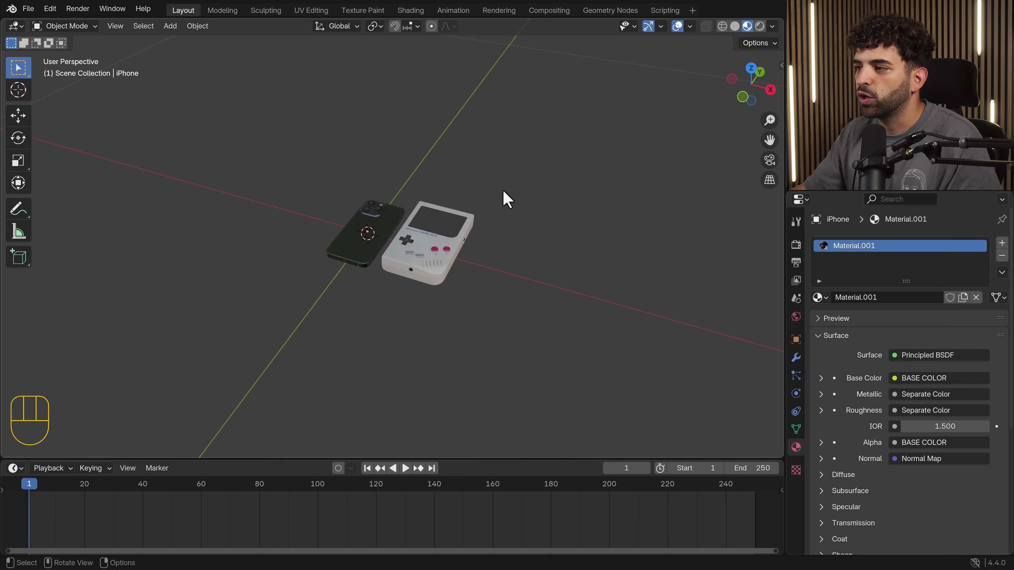
{"action": "middle_click_drag", "start_coordinate": [515, 226], "coordinate": [493, 223]}
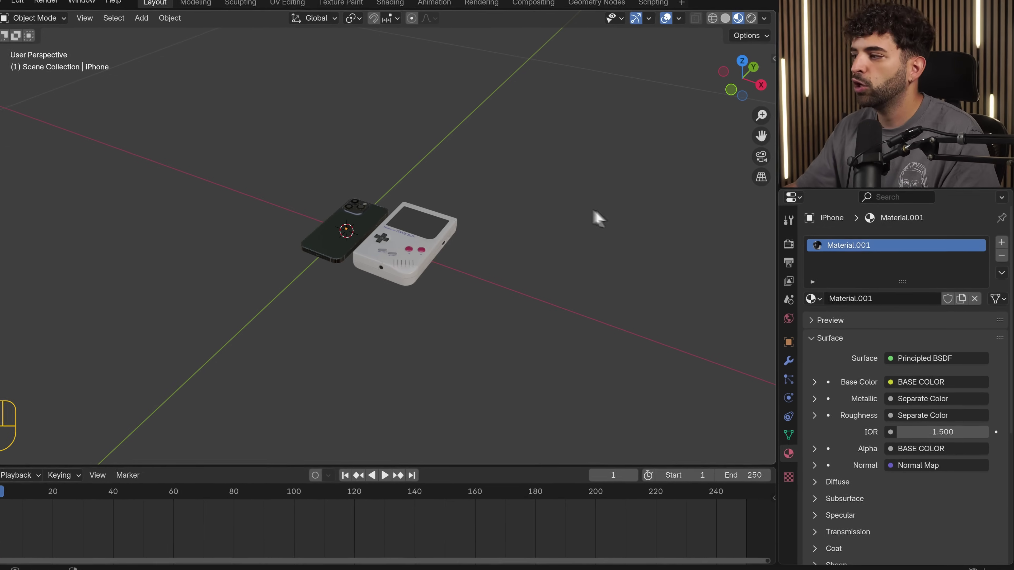
{"action": "left_click", "coordinate": [754, 386]}
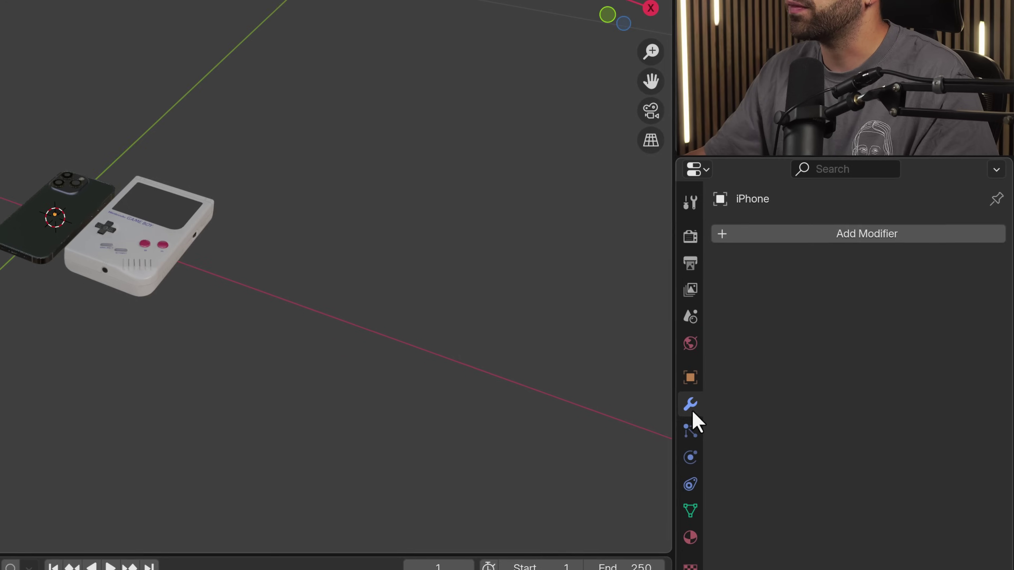
{"action": "left_click", "coordinate": [309, 213]}
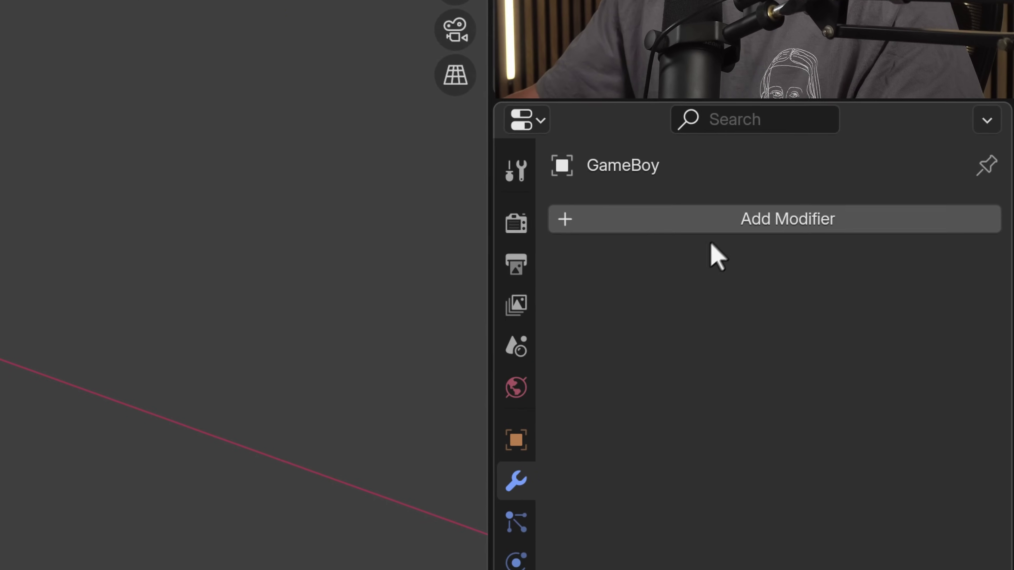
{"action": "left_click", "coordinate": [782, 233]}
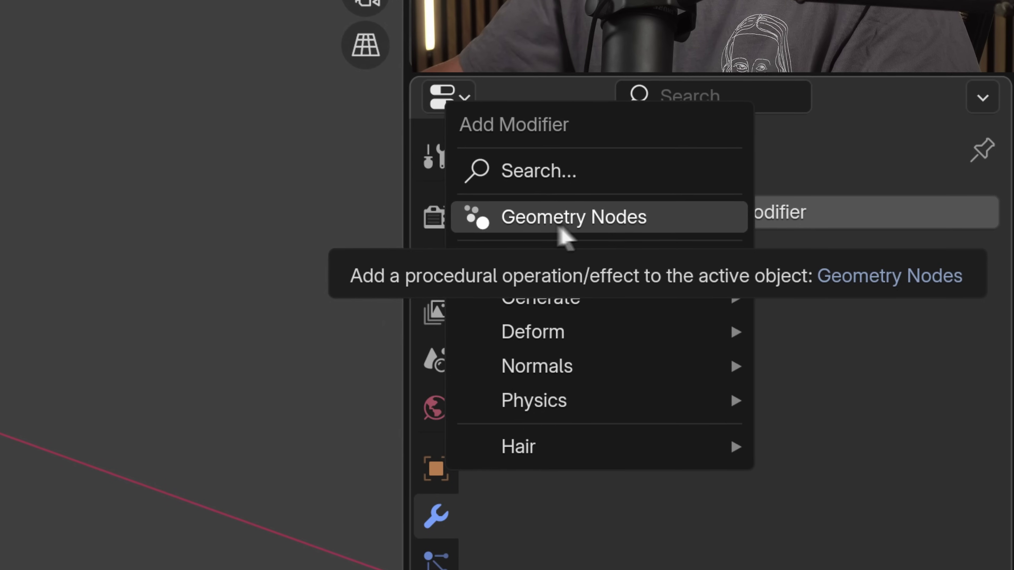
{"action": "left_click", "coordinate": [618, 231]}
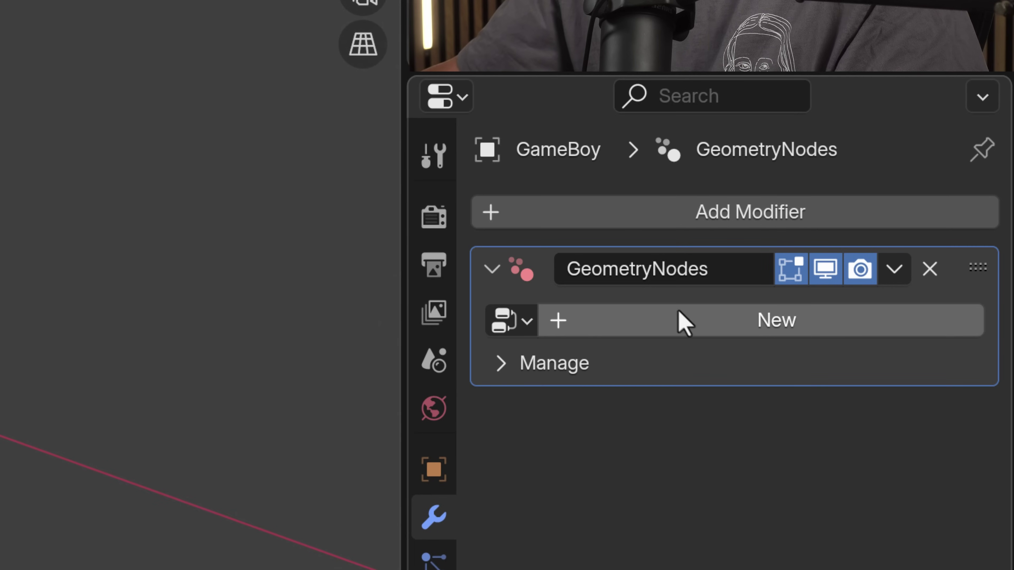
{"action": "left_click", "coordinate": [762, 323]}
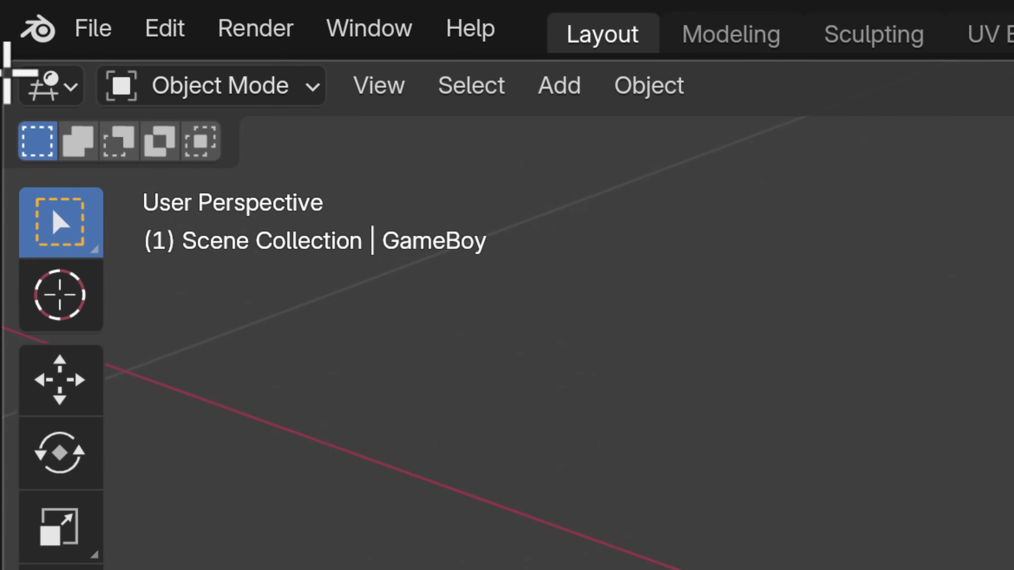
Split the 3D viewport into two areas, turn one into a Geometry Node Editor and hide its sidebar.
{"action": "left_click_drag", "start_coordinate": [9, 25], "coordinate": [107, 28]}
{"action": "left_click_drag", "start_coordinate": [351, 92], "coordinate": [409, 44]}
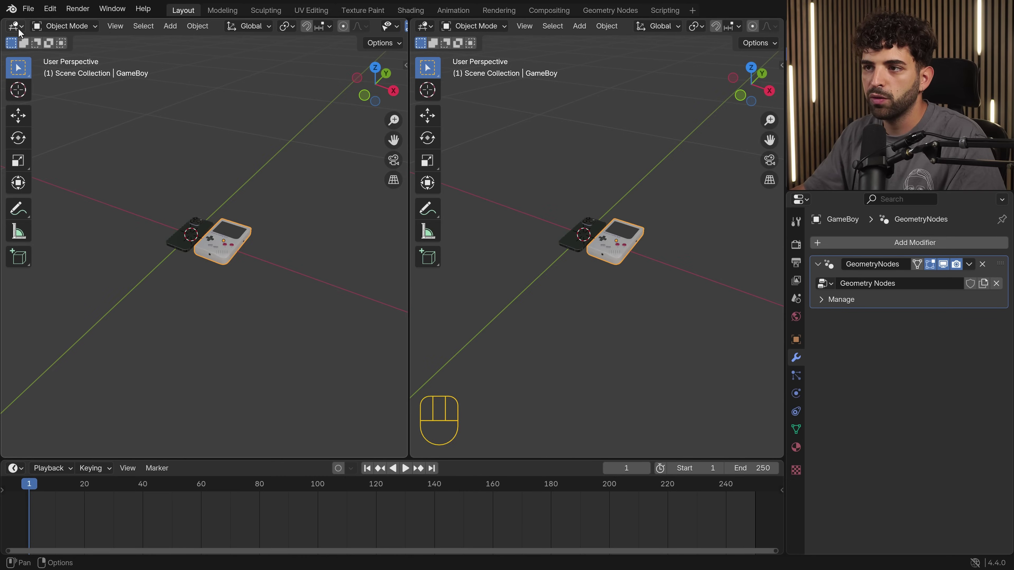
{"action": "left_click", "coordinate": [15, 26]}
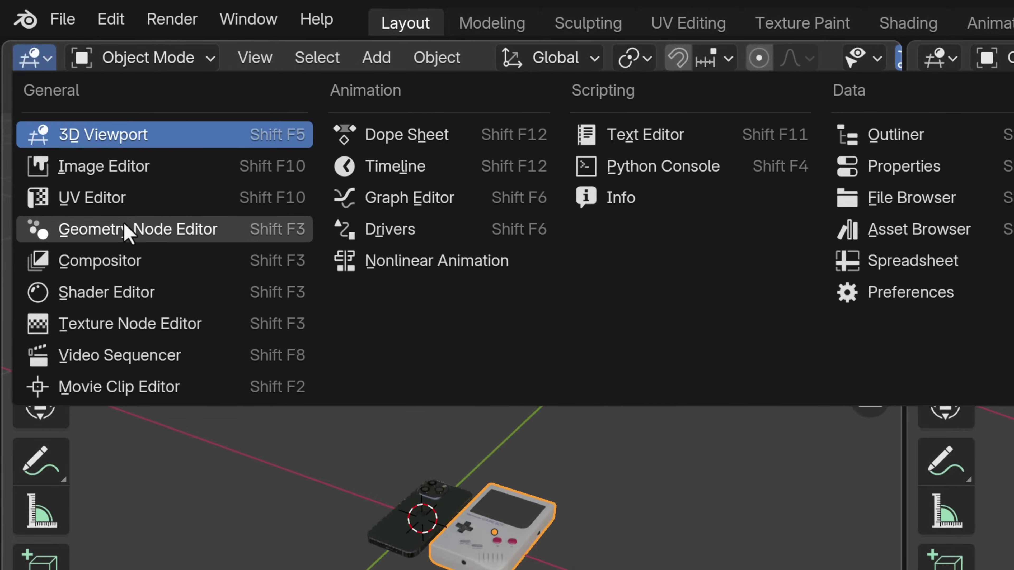
{"action": "left_click", "coordinate": [84, 188]}
{"action": "mouse_move", "coordinate": [232, 539]}
{"action": "middle_mouse_down"}
{"action": "mouse_move", "coordinate": [194, 558]}
{"action": "mouse_move", "coordinate": [224, 545]}
{"action": "middle_mouse_up"}
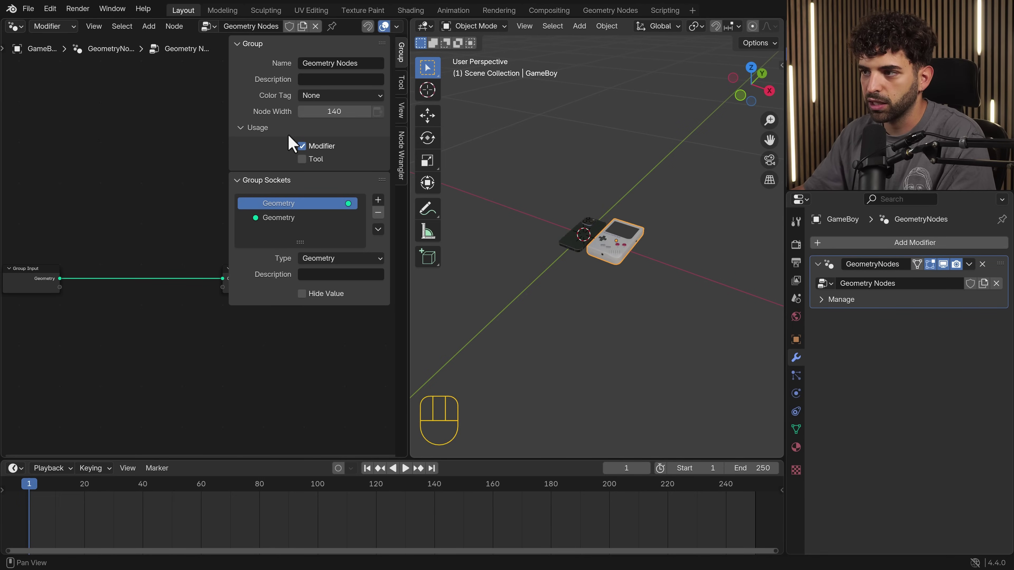
{"action": "key", "text": "n"}
{"action": "middle_click_drag", "start_coordinate": [222, 256], "coordinate": [270, 215]}
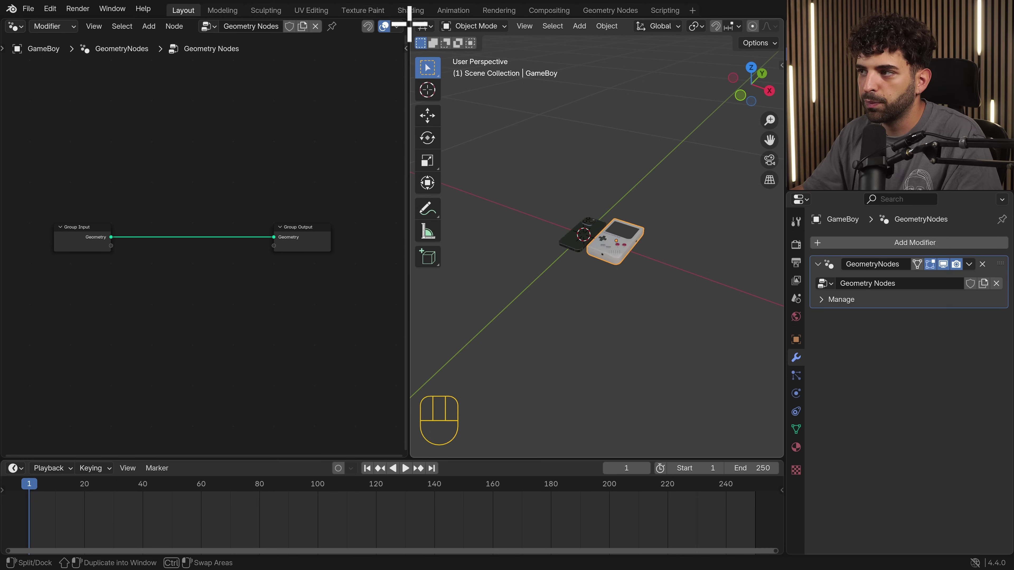
Split the remaining 3D viewport once more and join the two halves back together.
{"action": "left_click_drag", "start_coordinate": [412, 23], "coordinate": [597, 37]}
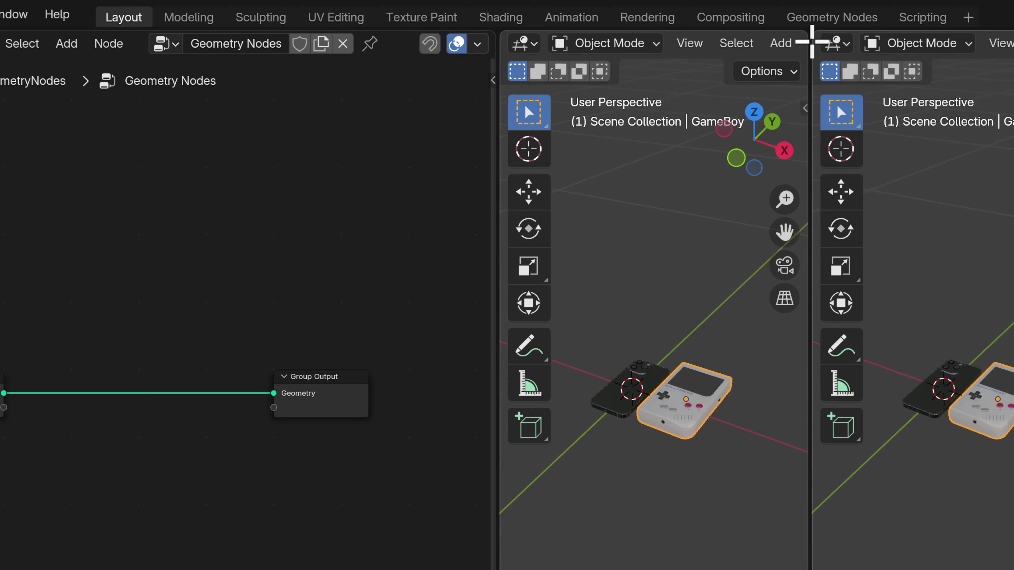
{"action": "left_click_drag", "start_coordinate": [814, 39], "coordinate": [469, 45]}
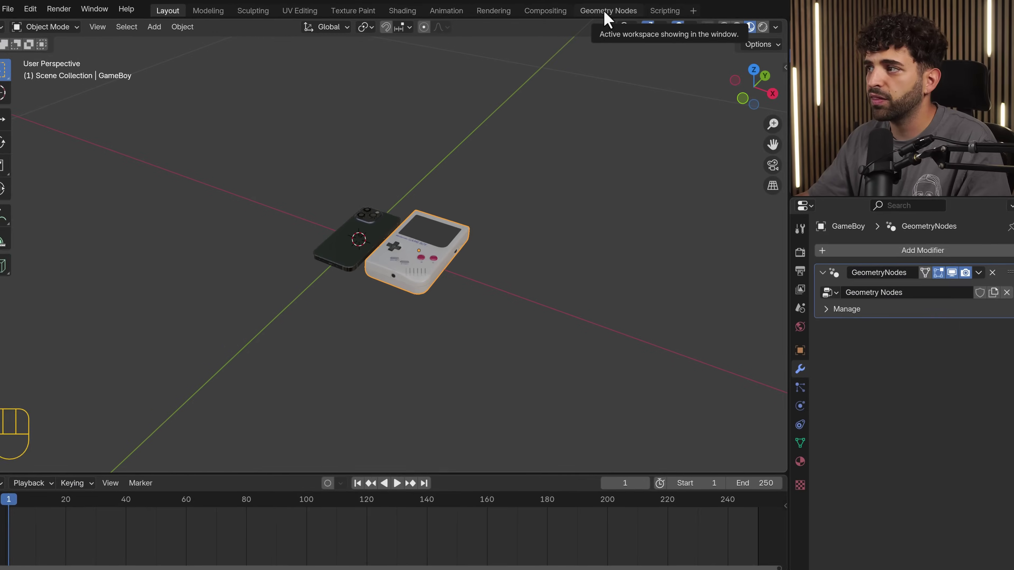
Switch to the Geometry Nodes workspace and close the spreadsheet area so the 3D viewport fills its space.
{"action": "left_click", "coordinate": [605, 12]}
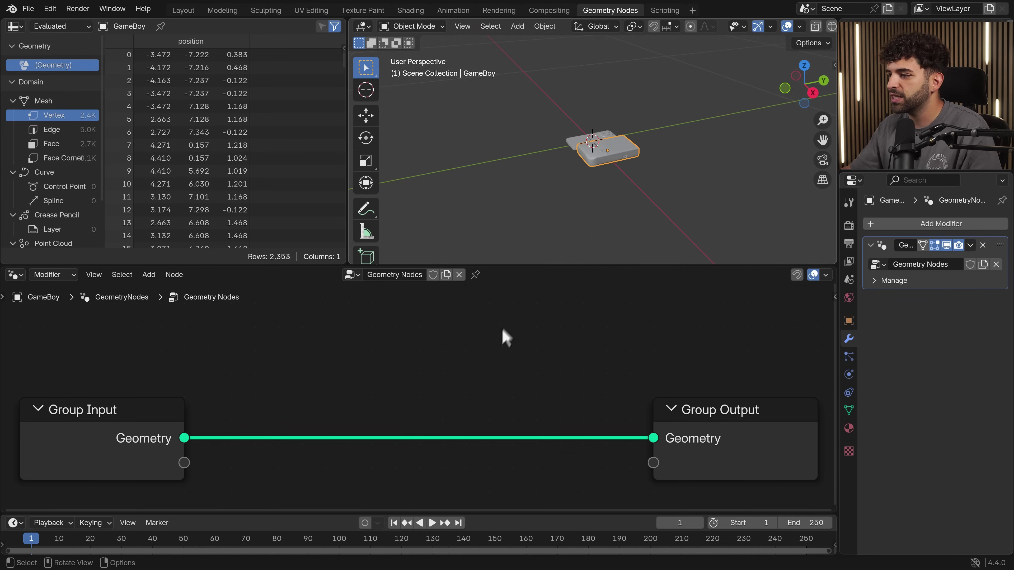
{"action": "scroll", "coordinate": [507, 363], "scroll_direction": "down", "scroll_amount": 2}
{"action": "left_click_drag", "start_coordinate": [219, 357], "coordinate": [259, 344]}
{"action": "left_click_drag", "start_coordinate": [802, 359], "coordinate": [804, 336]}
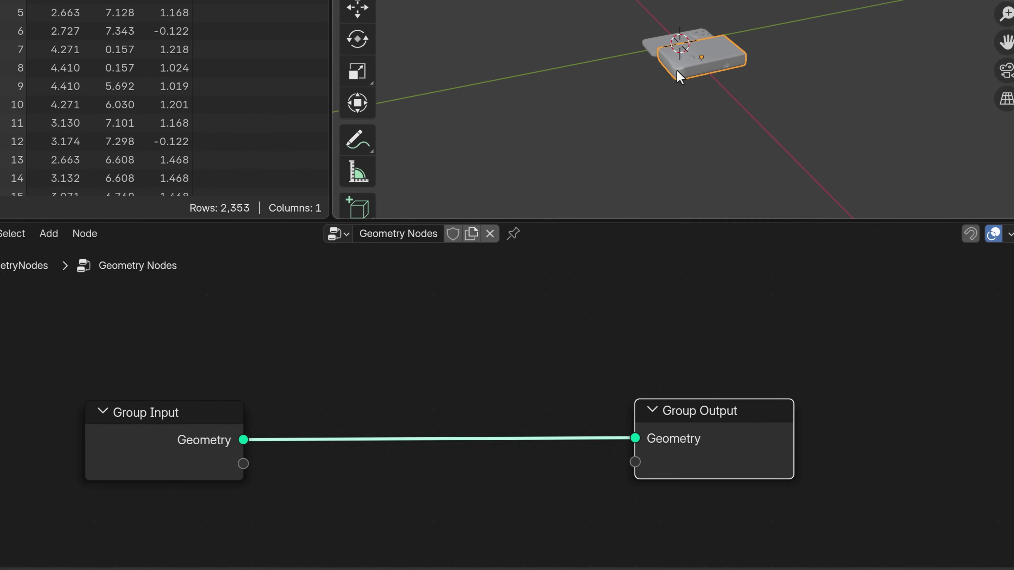
{"action": "middle_click_drag", "start_coordinate": [677, 72], "coordinate": [650, 197]}
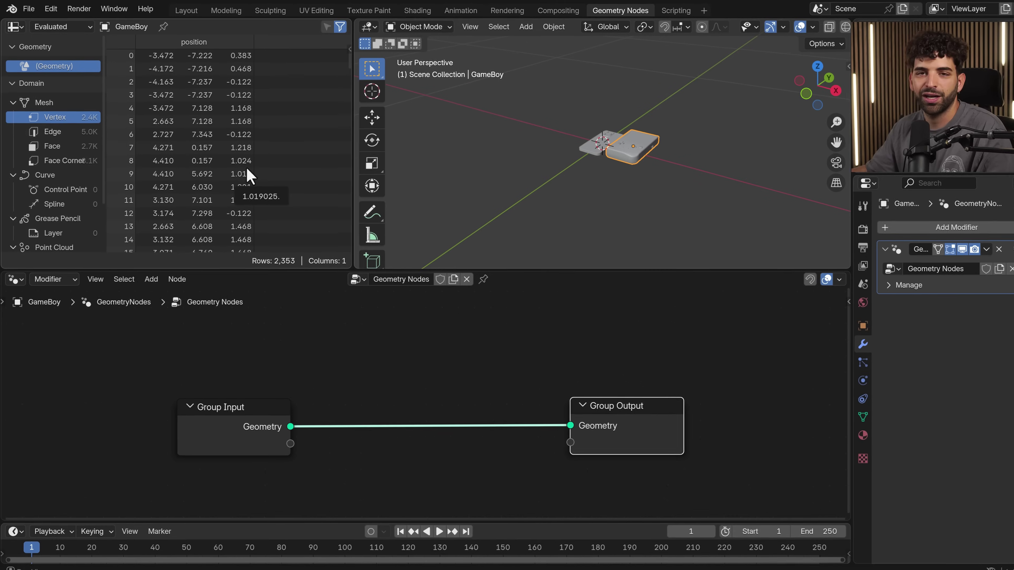
{"action": "left_click_drag", "start_coordinate": [352, 21], "coordinate": [329, 25]}
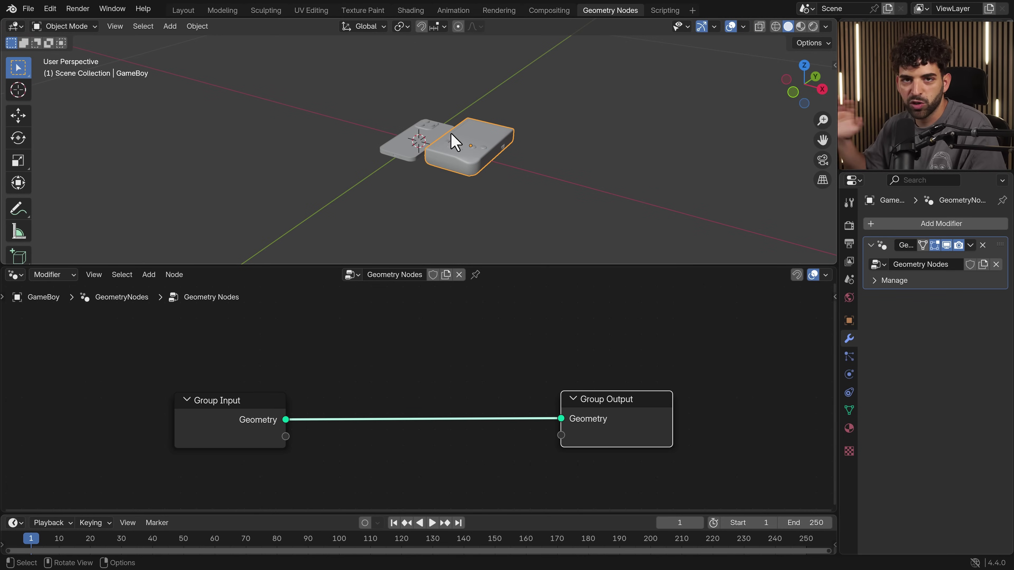
Move the Group Input and Group Output nodes farther apart to make room between them.
{"action": "scroll", "coordinate": [468, 181], "scroll_direction": "up", "scroll_amount": 3}
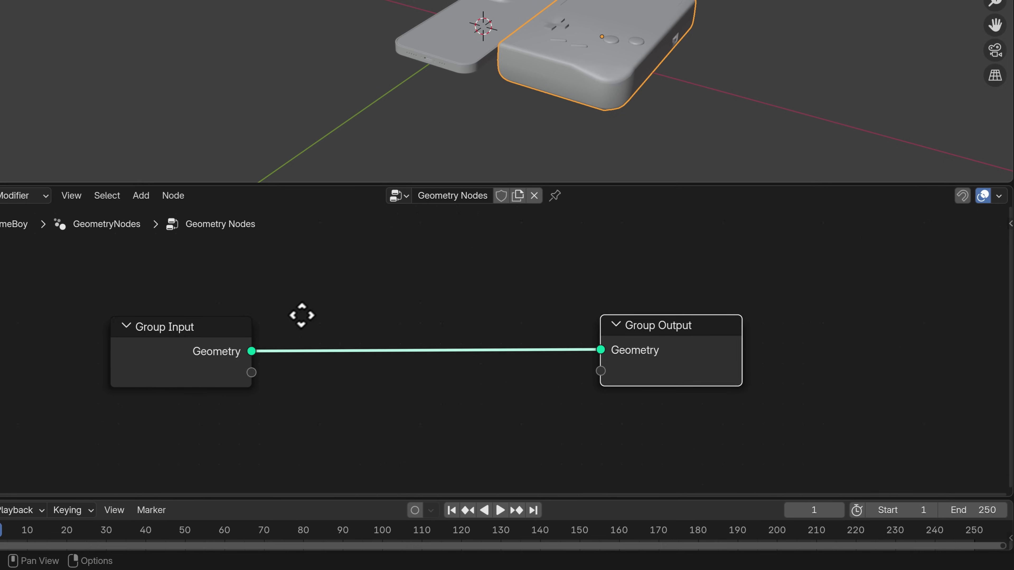
{"action": "middle_click_drag", "start_coordinate": [301, 315], "coordinate": [286, 316]}
{"action": "scroll", "coordinate": [360, 321], "scroll_direction": "down", "scroll_amount": 4}
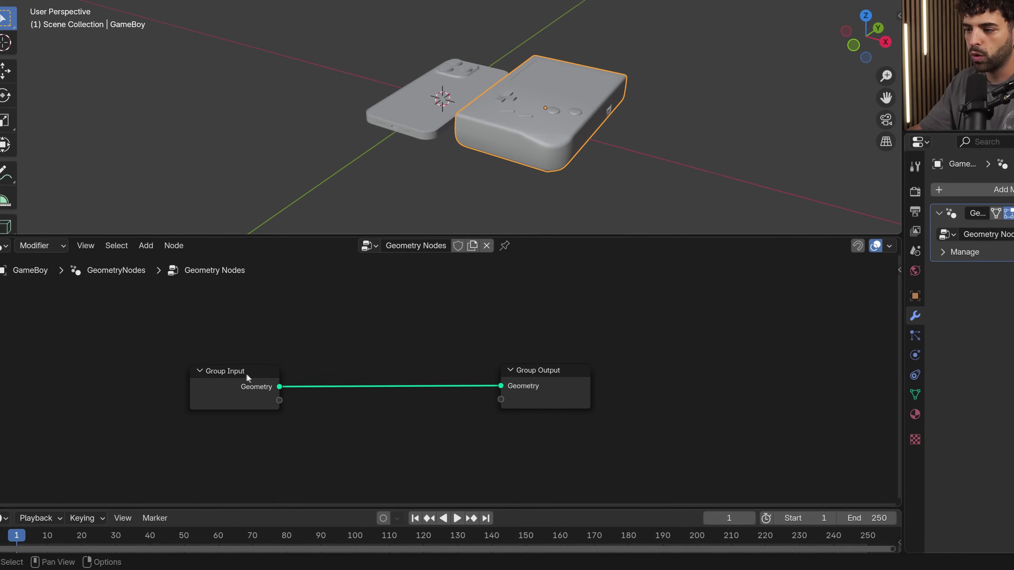
{"action": "left_click_drag", "start_coordinate": [254, 342], "coordinate": [183, 342]}
{"action": "left_click_drag", "start_coordinate": [548, 385], "coordinate": [657, 381]}
{"action": "left_click_drag", "start_coordinate": [187, 383], "coordinate": [183, 384]}
{"action": "mouse_move", "coordinate": [603, 409]}
{"action": "left_mouse_down"}
{"action": "mouse_move", "coordinate": [623, 399]}
{"action": "mouse_move", "coordinate": [613, 414]}
{"action": "left_mouse_up"}
Insert a Transform Geometry node on the link between Group Input and Group Output.
{"action": "left_click", "coordinate": [341, 346]}
{"action": "key", "text": "shift+a"}
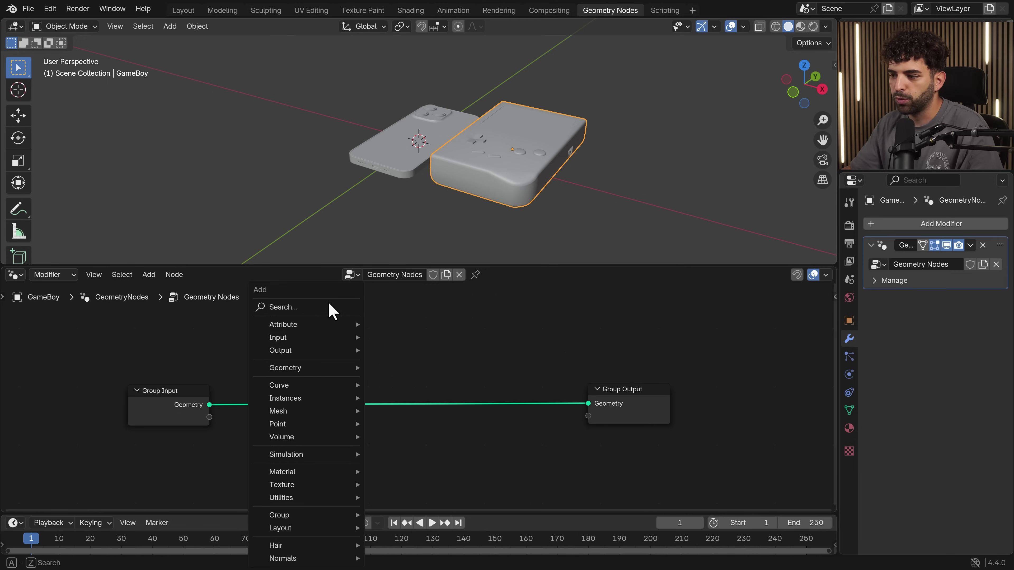
{"action": "type", "text": "trans"}
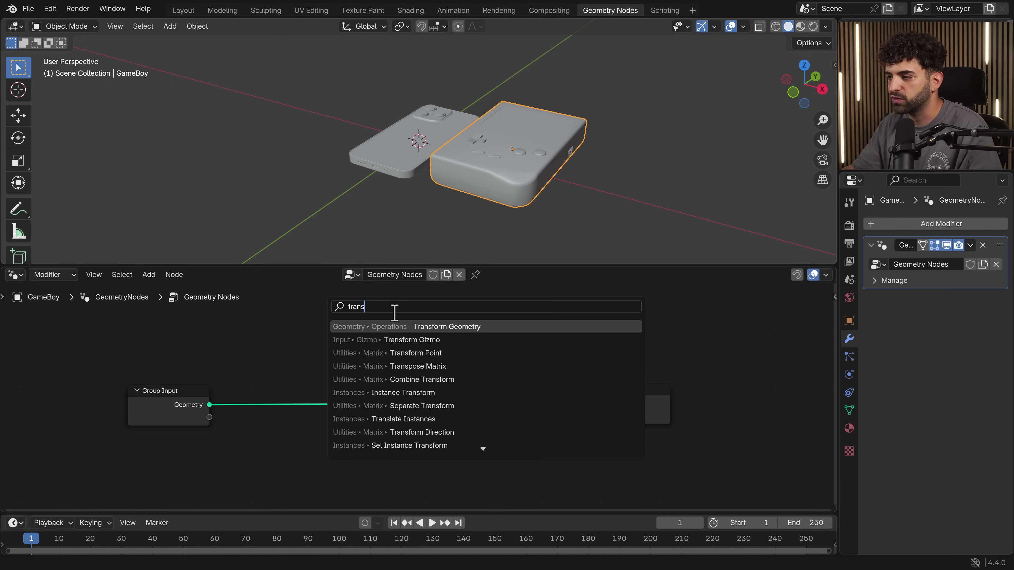
{"action": "left_click", "coordinate": [420, 326]}
{"action": "left_click", "coordinate": [359, 335]}
Try an X rotation of about 75° in the Transform Geometry node and undo it.
{"action": "middle_click_drag", "start_coordinate": [459, 439], "coordinate": [474, 399]}
{"action": "left_click_drag", "start_coordinate": [379, 425], "coordinate": [384, 424]}
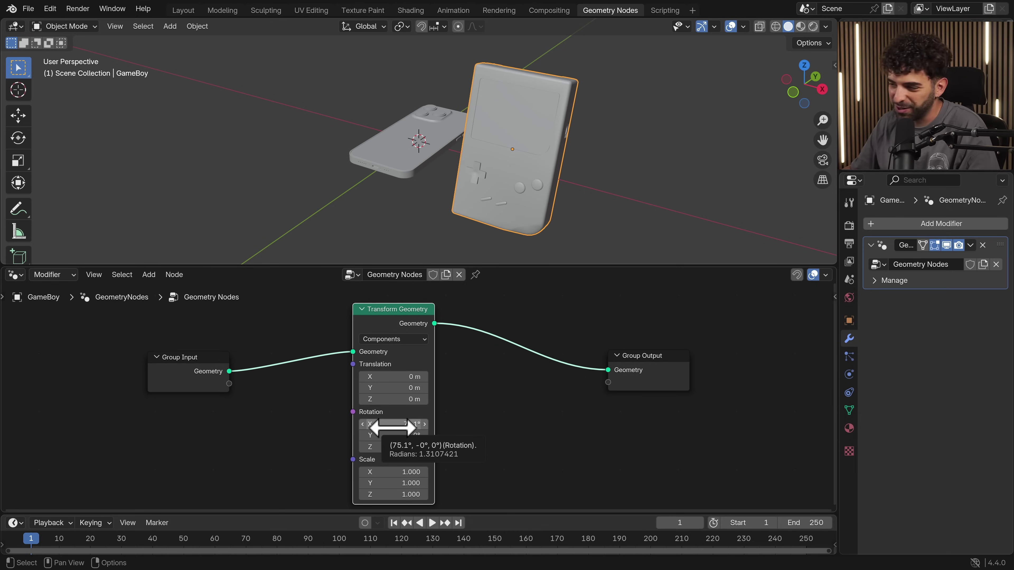
{"action": "key", "text": "ctrl+z"}
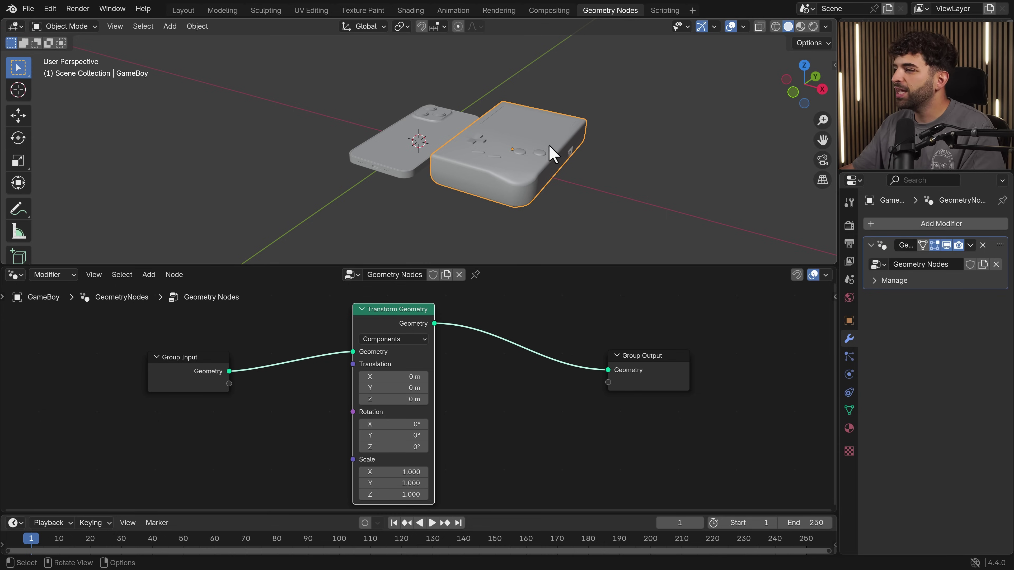
Remove the Geometry Nodes modifier from the GameBoy.
{"action": "left_click", "coordinate": [982, 245]}
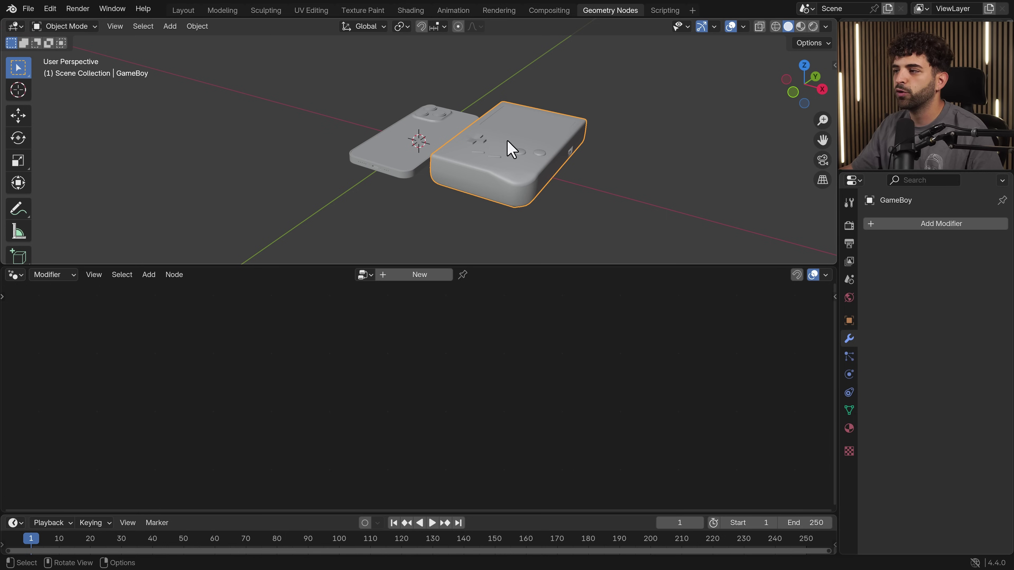
Move the iPhone and GameBoy together along the X axis, well away from the origin, and deselect them.
{"action": "scroll", "coordinate": [506, 141], "scroll_direction": "down", "scroll_amount": 8}
{"action": "left_click_drag", "start_coordinate": [532, 104], "coordinate": [366, 170]}
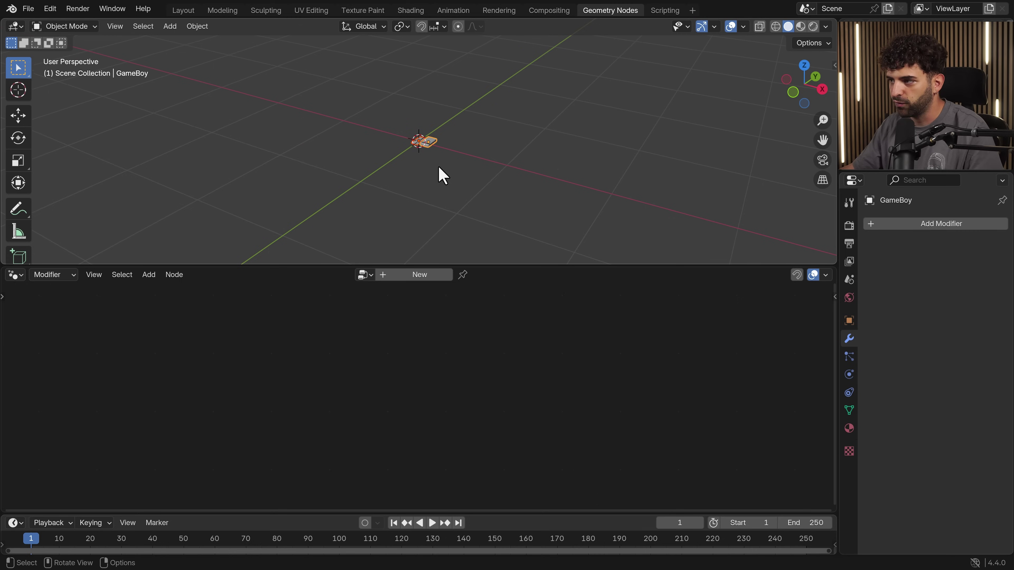
{"action": "key", "text": "g"}
{"action": "key", "text": "x"}
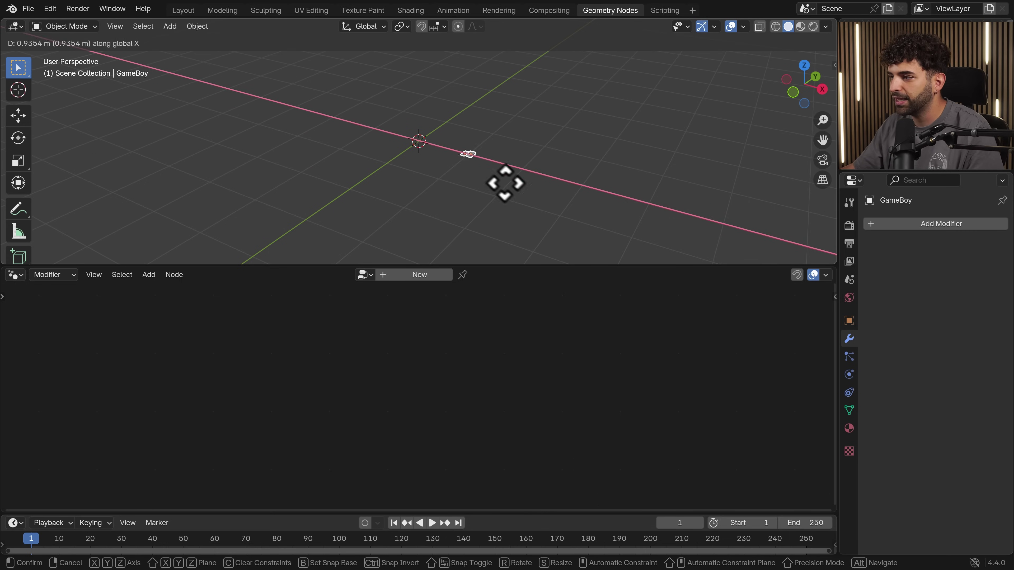
{"action": "left_click", "coordinate": [683, 228]}
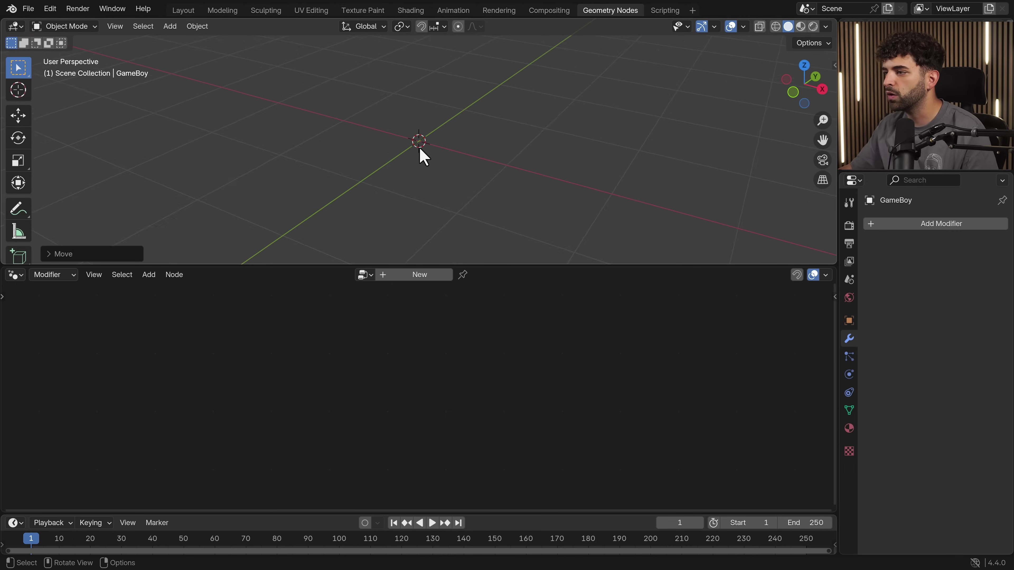
{"action": "left_click", "coordinate": [449, 121]}
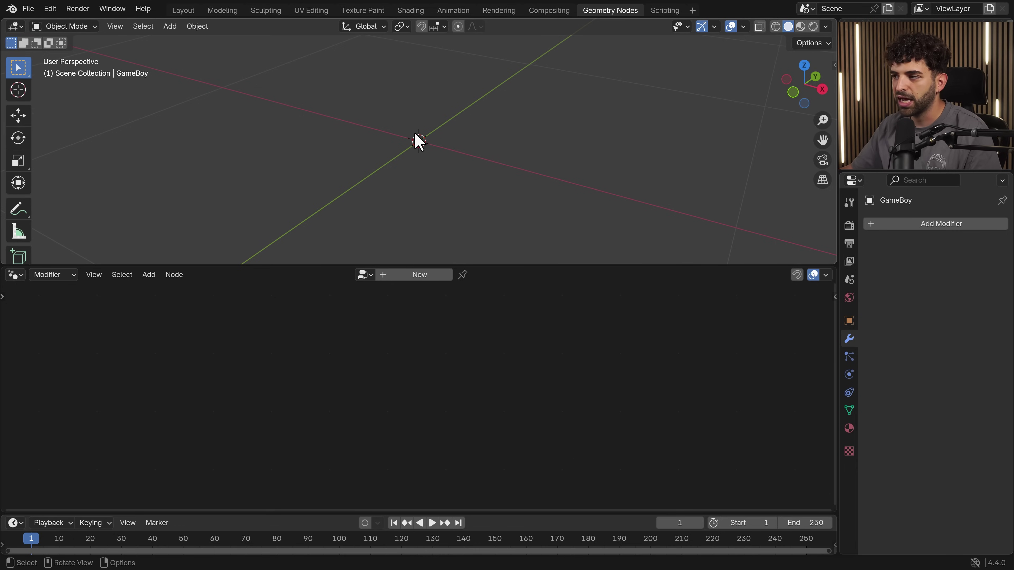
Add a mesh cube at the world origin.
{"action": "key", "text": "shift+a"}
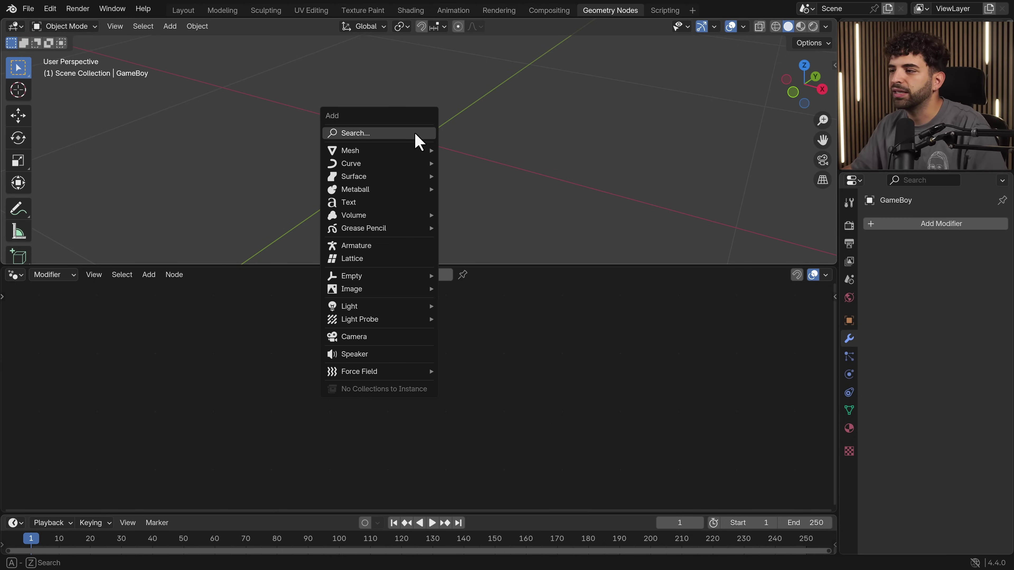
{"action": "mouse_move", "coordinate": [383, 151]}
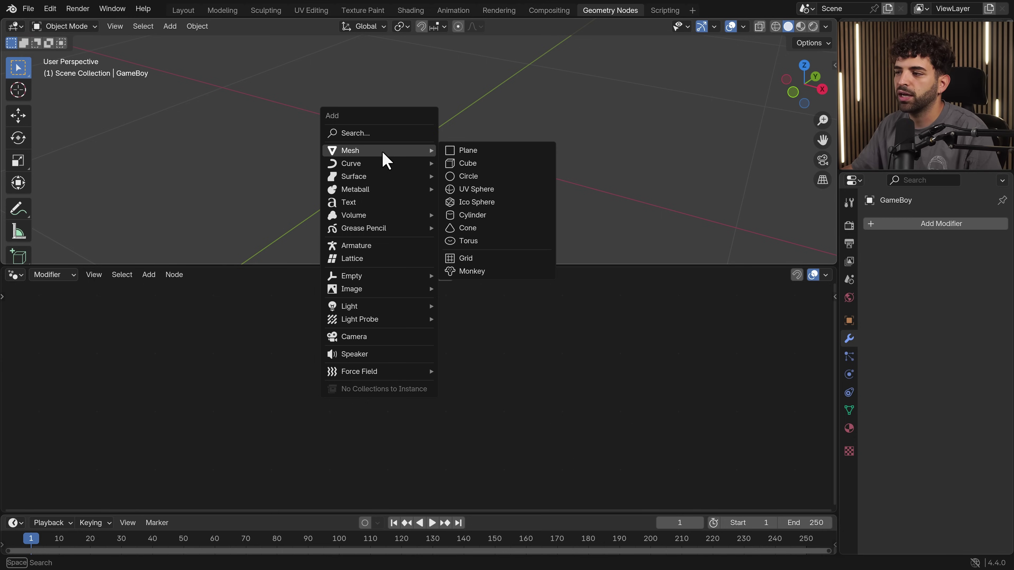
{"action": "left_click", "coordinate": [475, 163]}
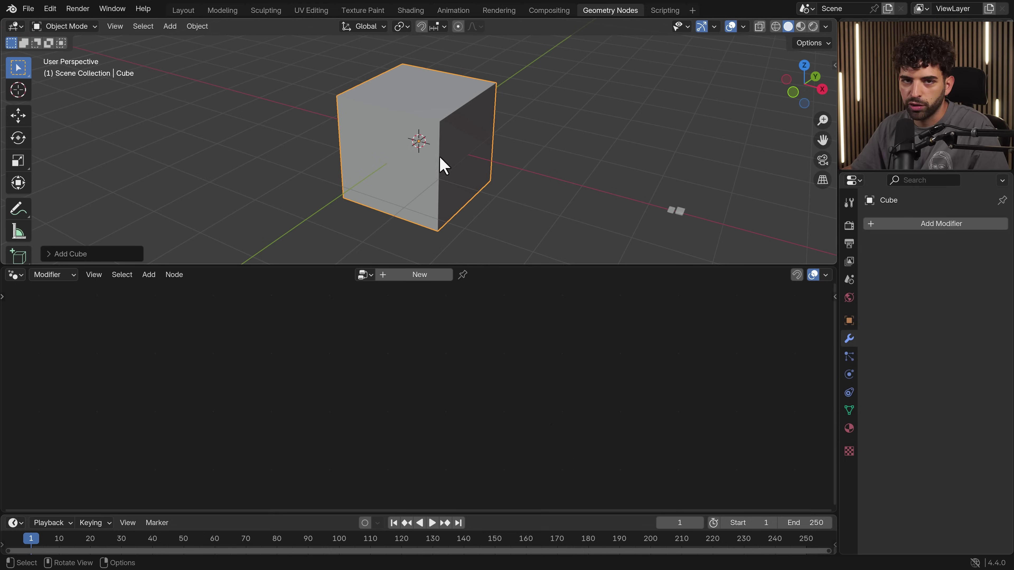
{"action": "scroll", "coordinate": [435, 160], "scroll_direction": "up", "scroll_amount": 1}
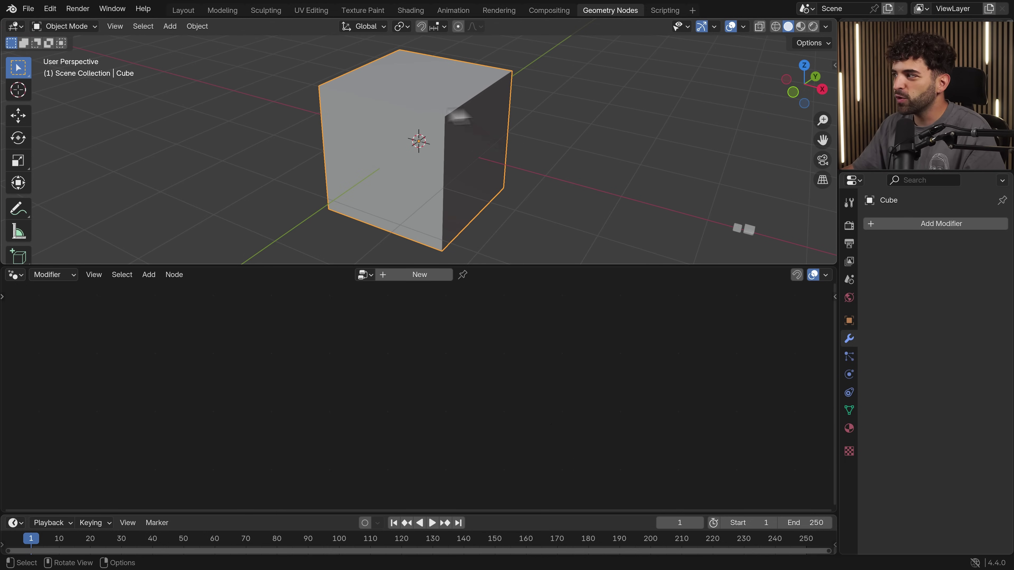
Rename the new cube as "Animacion 1".
{"action": "double_click", "coordinate": [866, 65]}
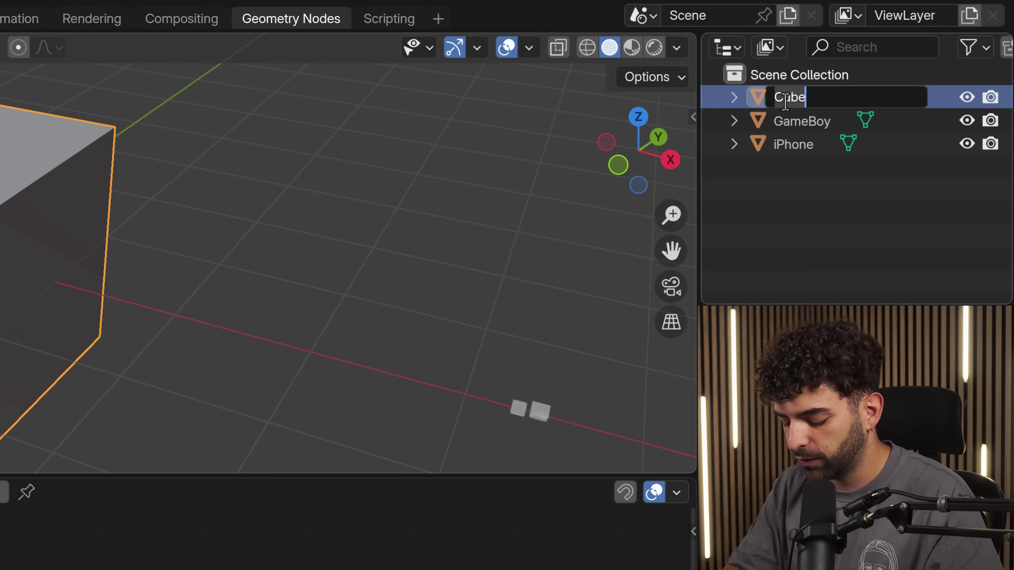
{"action": "type", "text": "Animacion 1"}
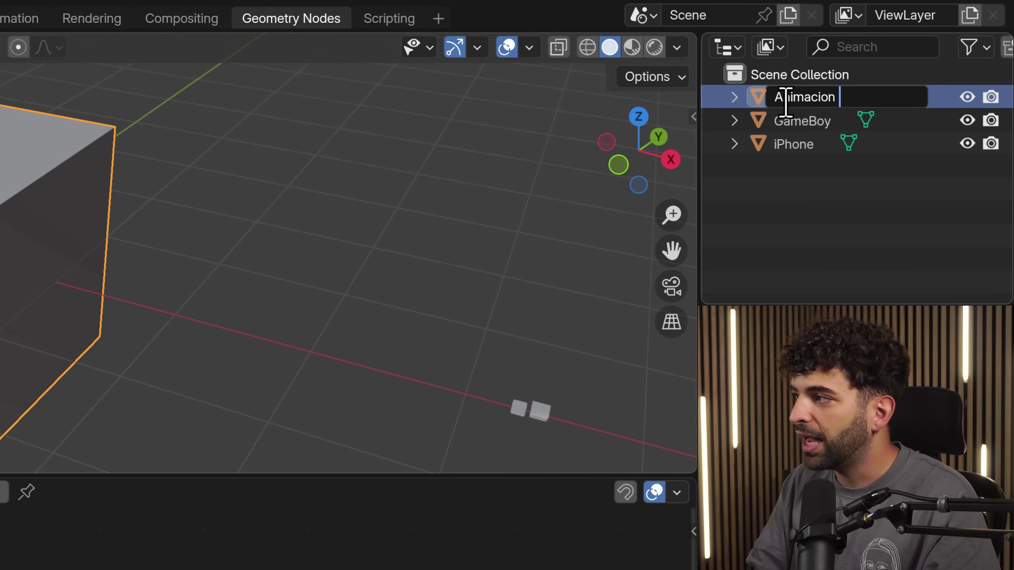
{"action": "key", "text": "Return"}
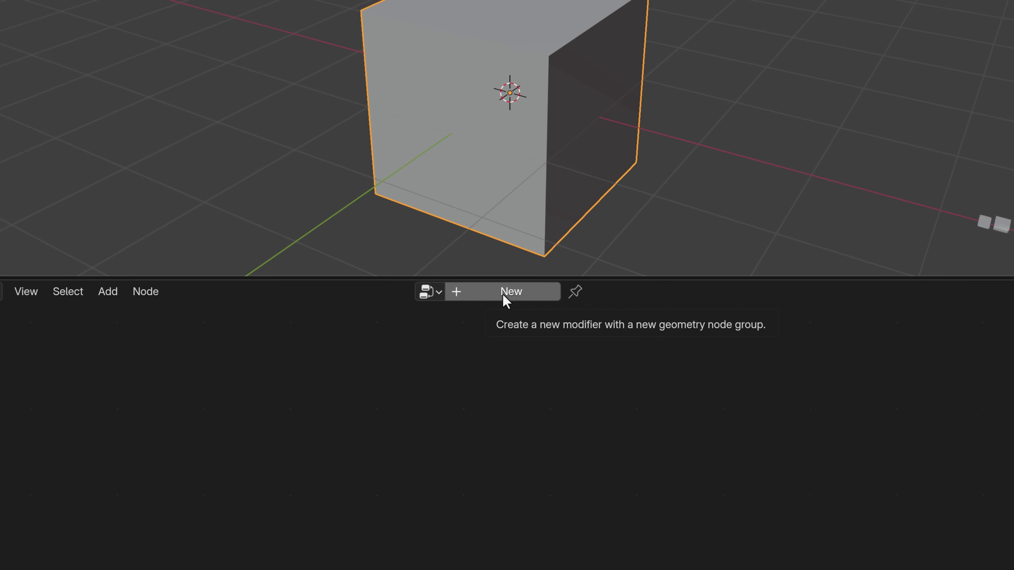
Create a new geometry node group on the cube and name it "Animacion 1 - Suelo".
{"action": "left_click", "coordinate": [506, 295]}
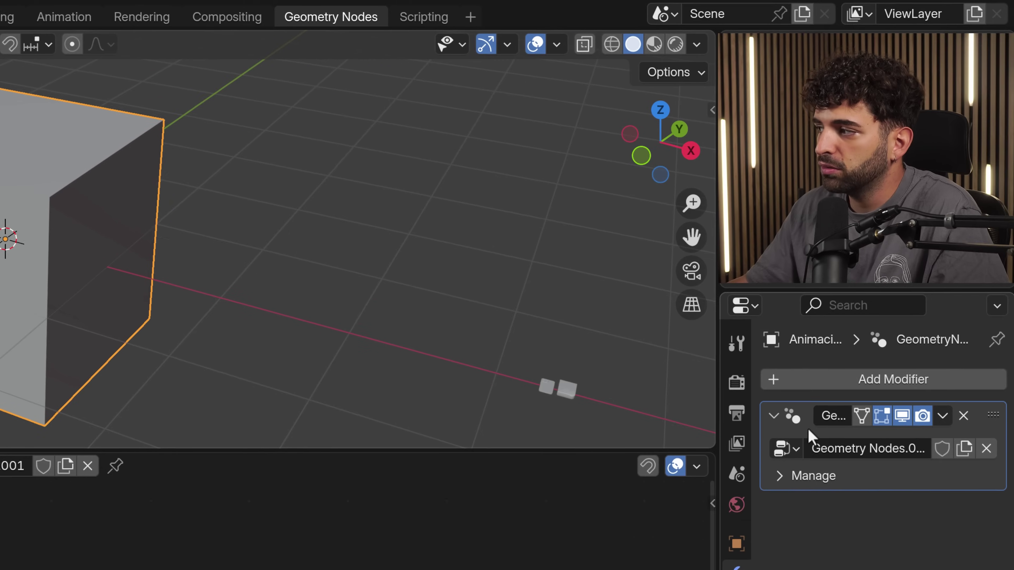
{"action": "left_click", "coordinate": [928, 420]}
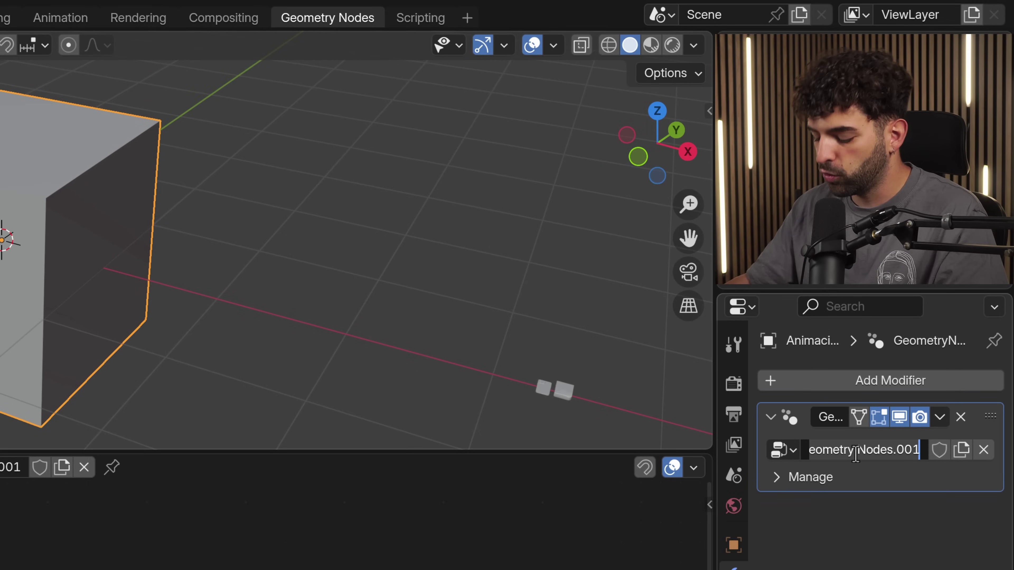
{"action": "key", "text": "ctrl+a"}
{"action": "type", "text": "Animación"}
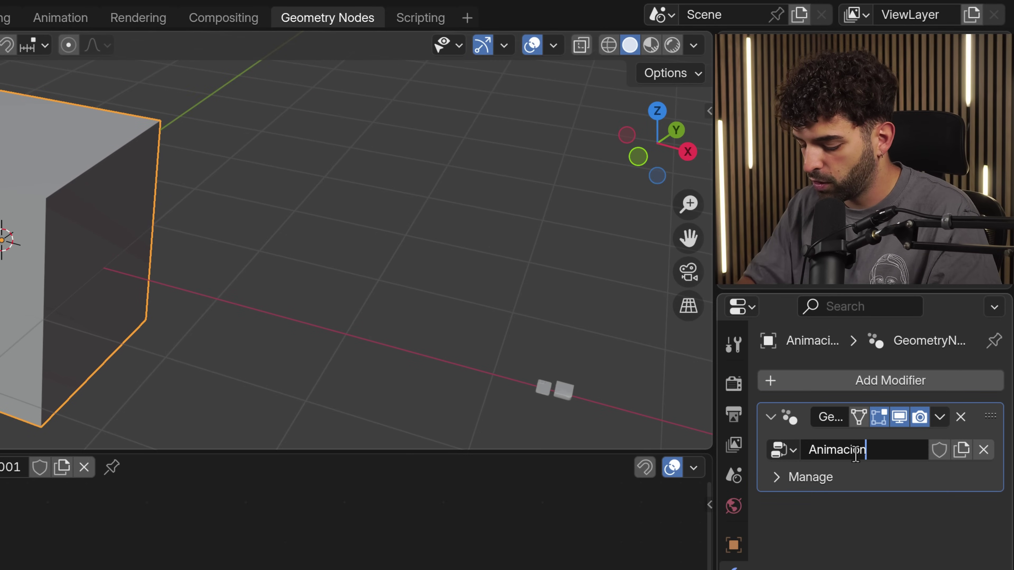
{"action": "type", "text": " 1 - Suelo"}
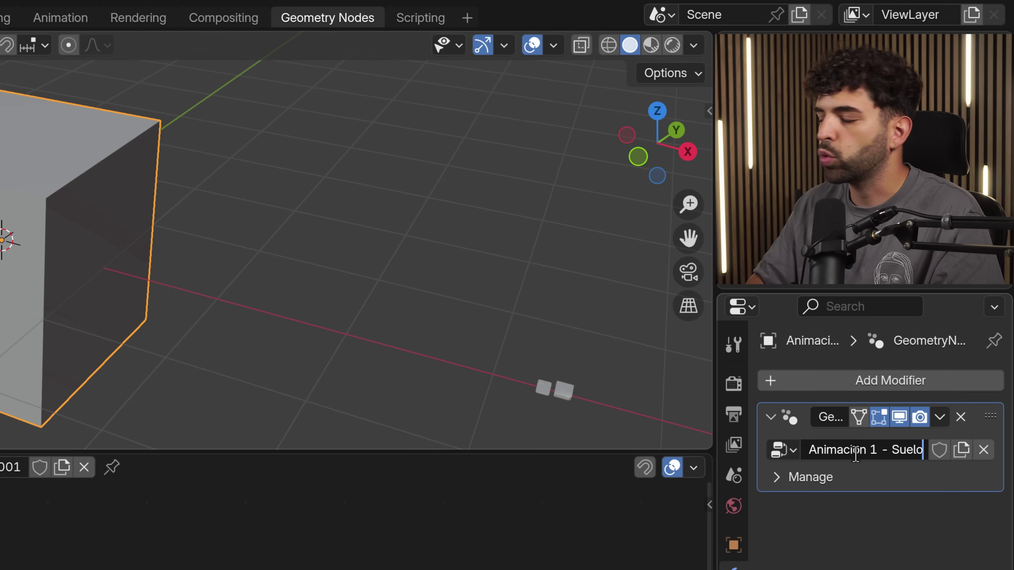
{"action": "key", "text": "Return"}
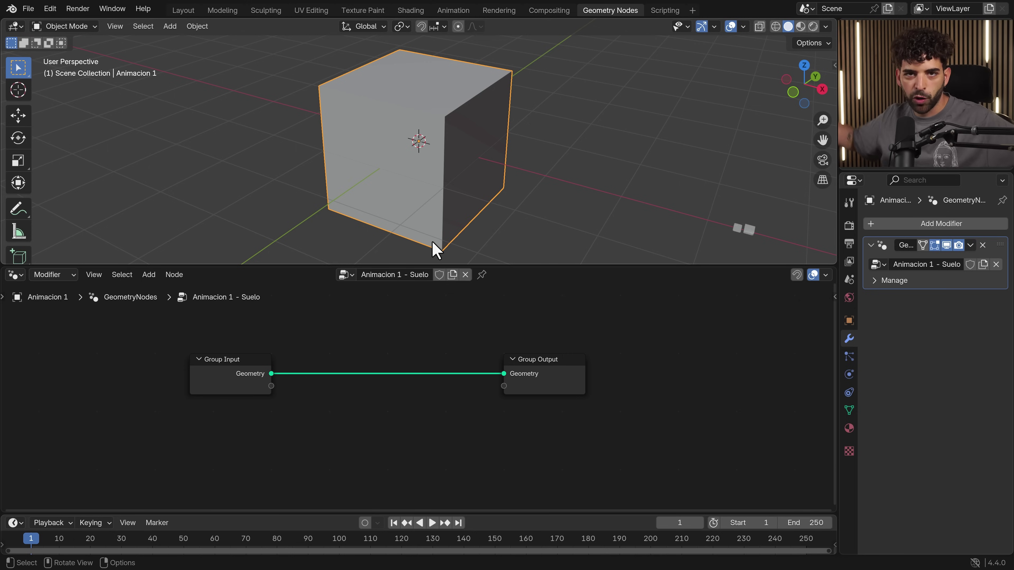
Spread the Group Input and Group Output nodes farther apart in the node editor.
{"action": "scroll", "coordinate": [309, 360], "scroll_direction": "up", "scroll_amount": 4}
{"action": "middle_click_drag", "start_coordinate": [262, 344], "coordinate": [307, 355]}
{"action": "scroll", "coordinate": [301, 355], "scroll_direction": "down", "scroll_amount": 1}
{"action": "left_click", "coordinate": [262, 359]}
{"action": "left_click_drag", "start_coordinate": [262, 359], "coordinate": [300, 364]}
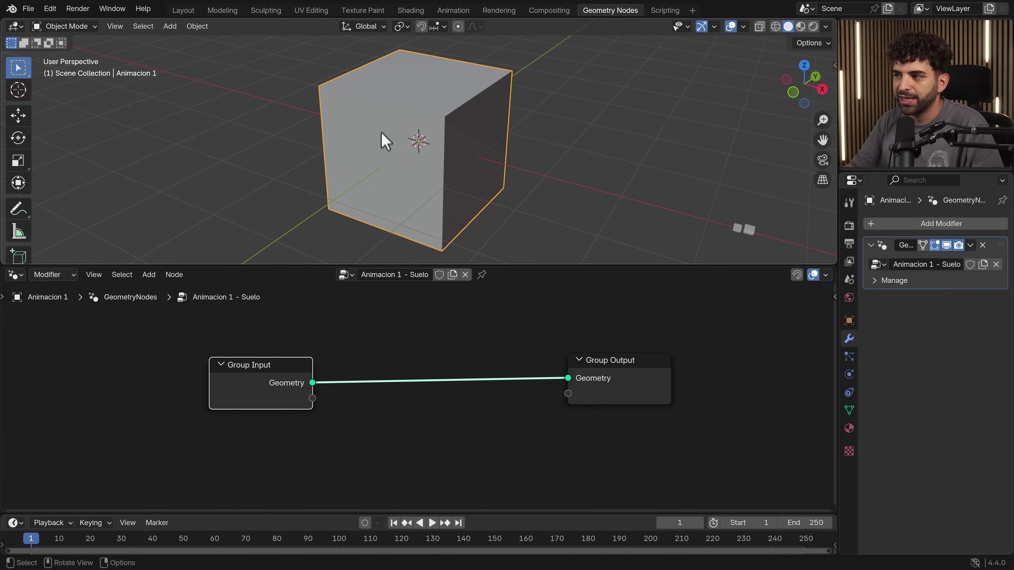
{"action": "key", "text": "Tab"}
{"action": "key", "text": "Tab"}
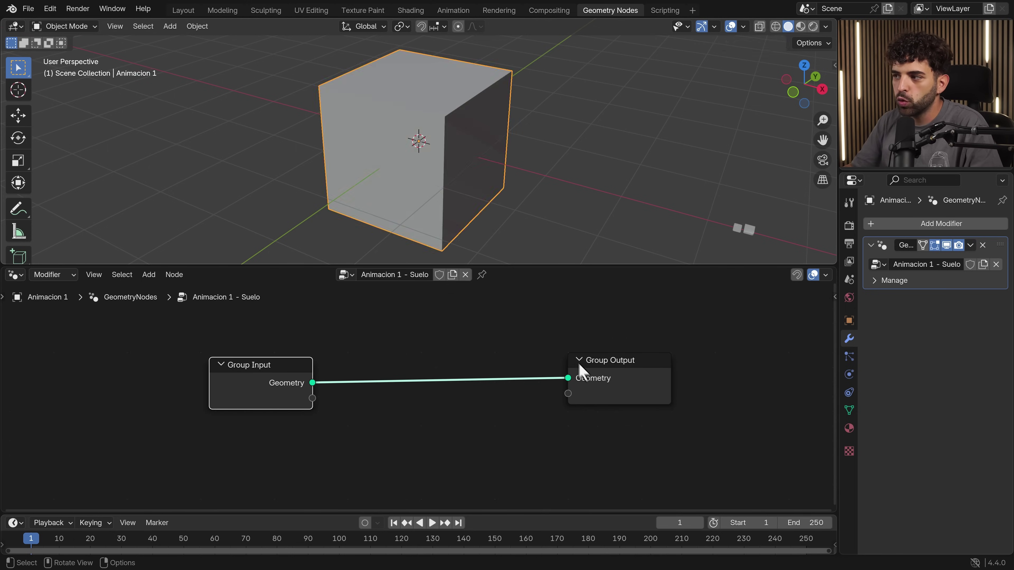
{"action": "left_click_drag", "start_coordinate": [628, 374], "coordinate": [655, 364]}
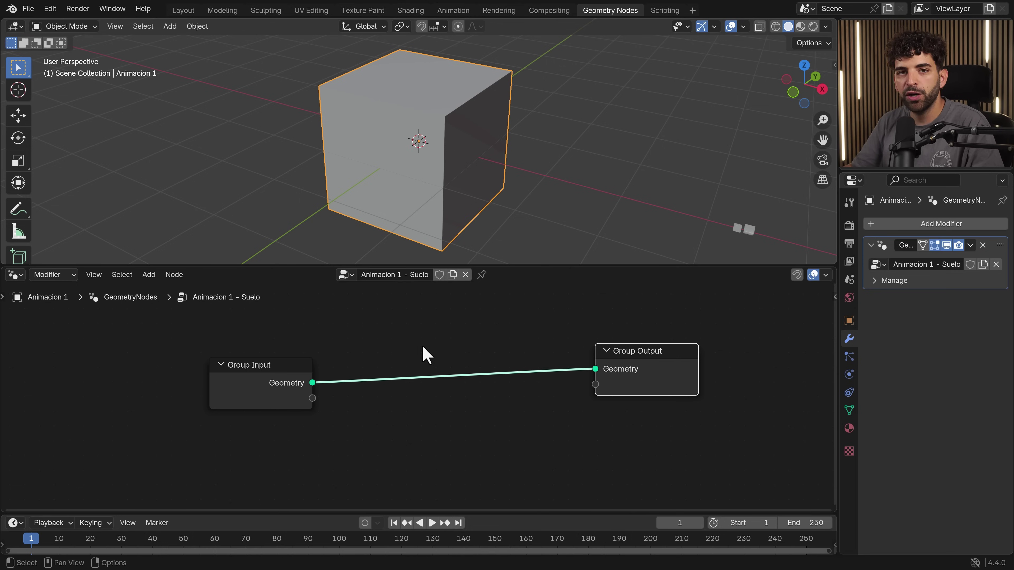
{"action": "left_click_drag", "start_coordinate": [271, 379], "coordinate": [202, 361]}
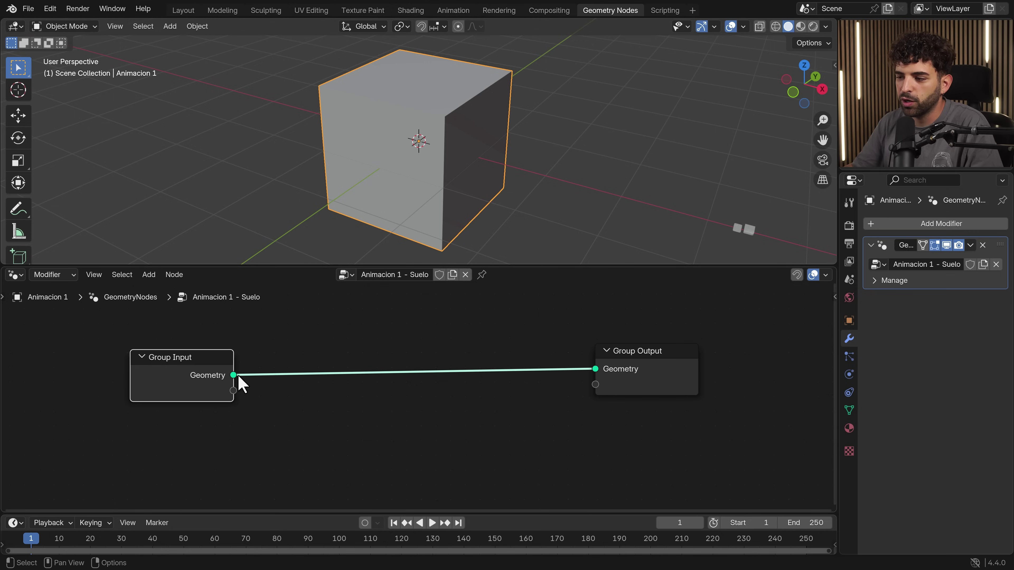
Disconnect the Group Input from the Group Output and move the Group Input far out of the way.
{"action": "left_click_drag", "start_coordinate": [595, 368], "coordinate": [481, 357]}
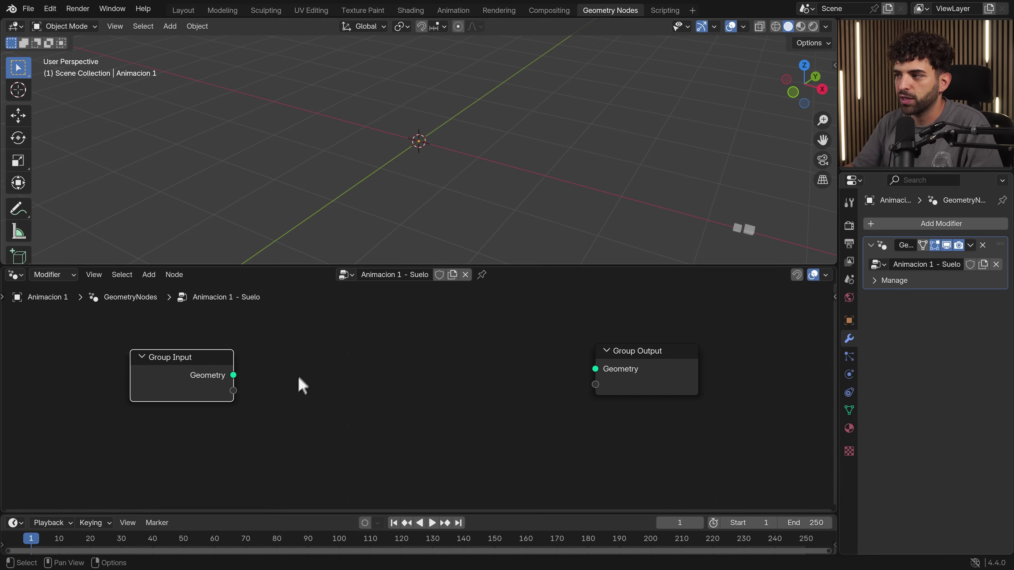
{"action": "scroll", "coordinate": [296, 387], "scroll_direction": "down", "scroll_amount": 3}
{"action": "left_click_drag", "start_coordinate": [279, 380], "coordinate": [56, 381]}
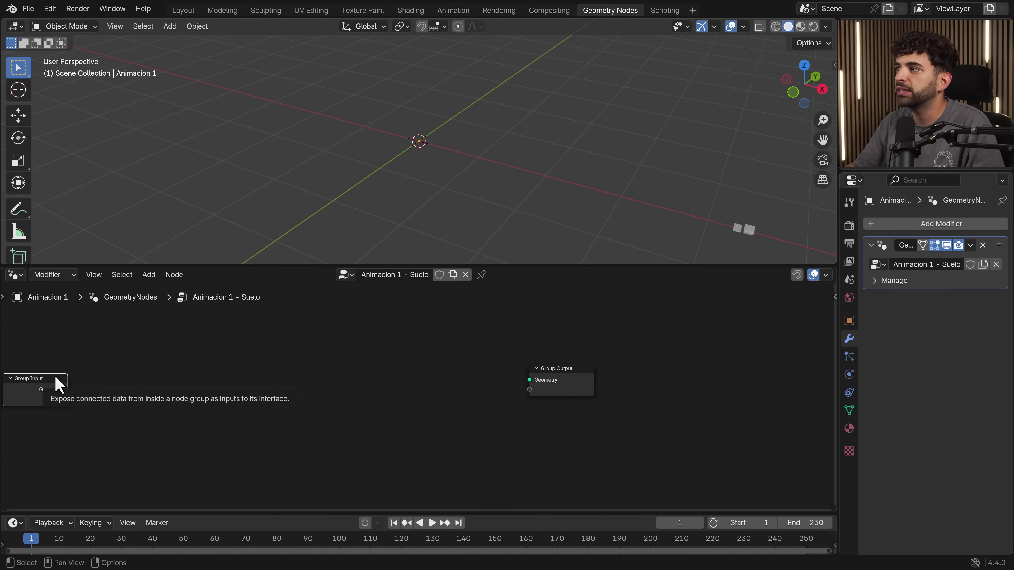
{"action": "scroll", "coordinate": [389, 377], "scroll_direction": "up", "scroll_amount": 3}
{"action": "middle_click_drag", "start_coordinate": [413, 390], "coordinate": [412, 405]}
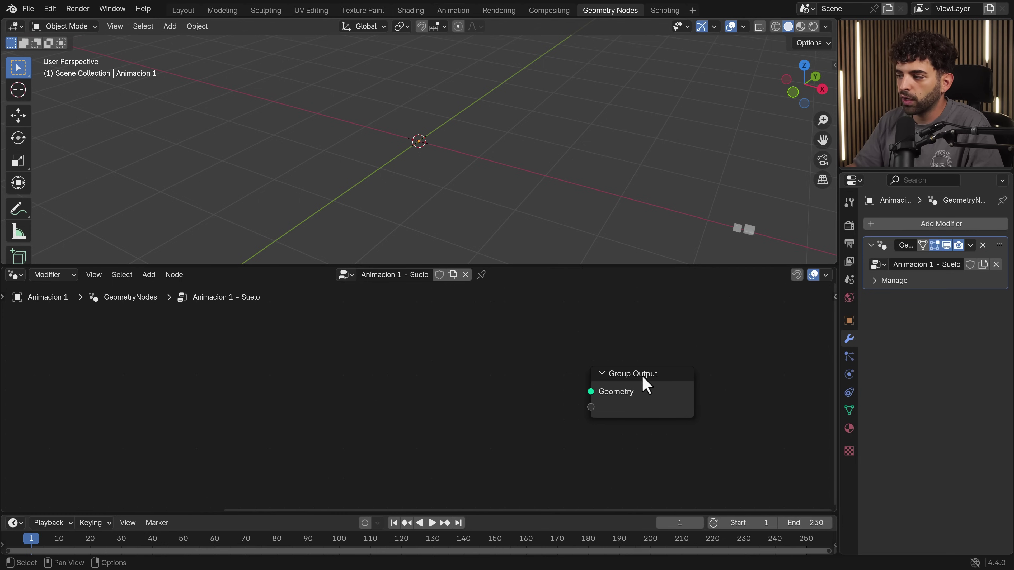
{"action": "left_click_drag", "start_coordinate": [644, 374], "coordinate": [651, 373]}
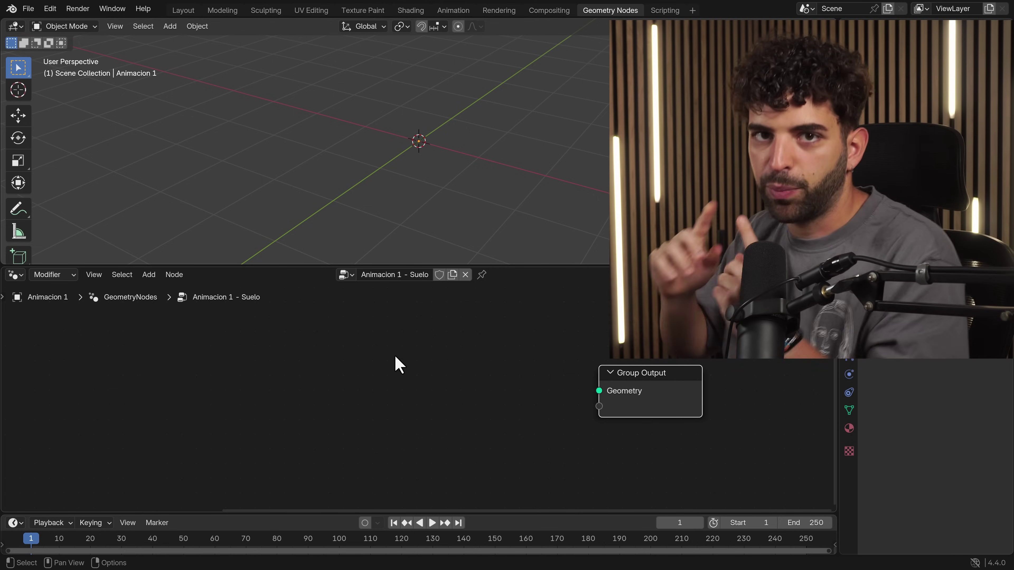
Deselect the Group Output node and hide the 3D viewport's tool shelf.
{"action": "middle_click_drag", "start_coordinate": [395, 357], "coordinate": [375, 357]}
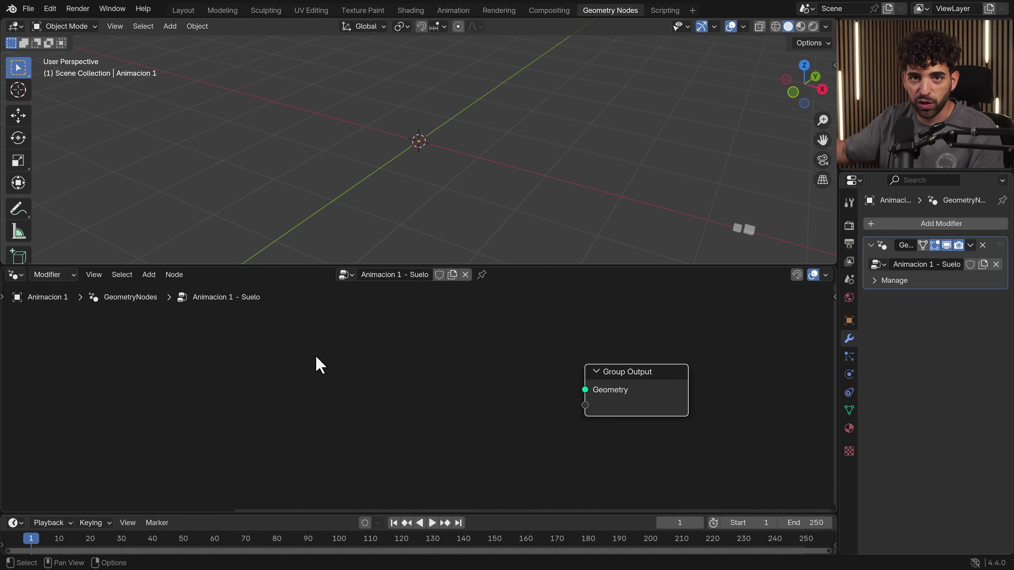
{"action": "left_click", "coordinate": [433, 380]}
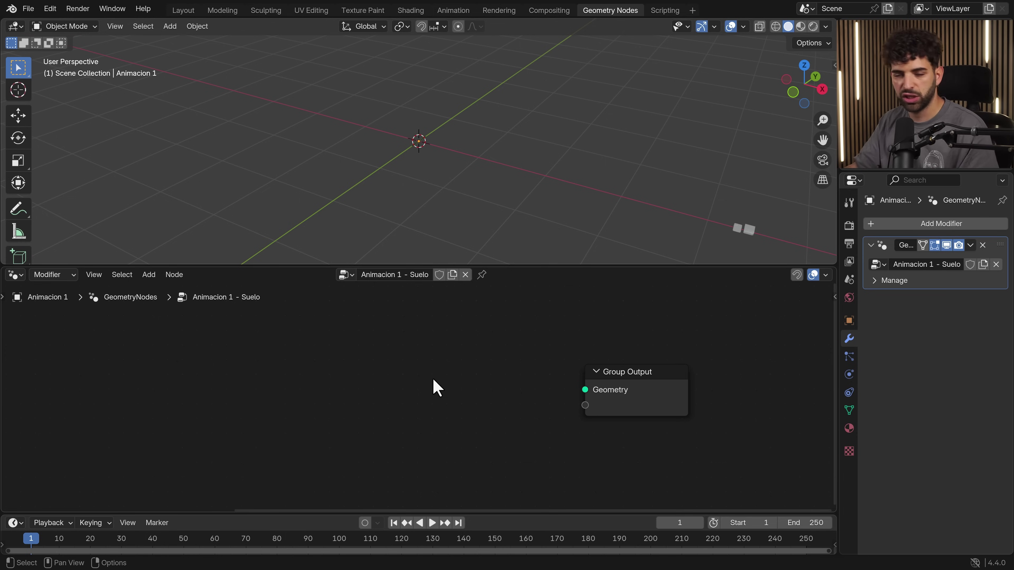
{"action": "key", "text": "t"}
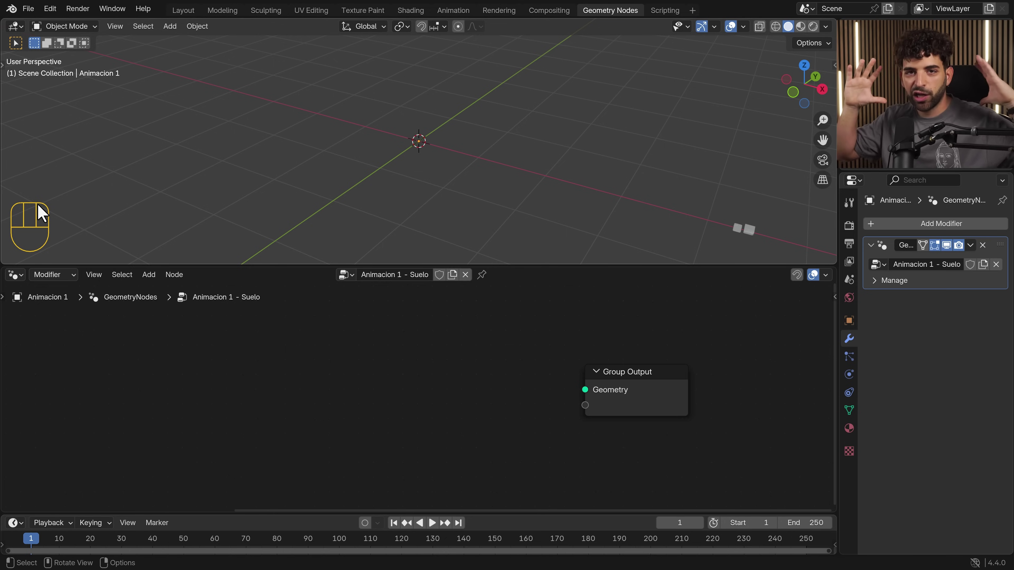
{"action": "right_click", "coordinate": [251, 153]}
{"action": "left_click", "coordinate": [388, 381]}
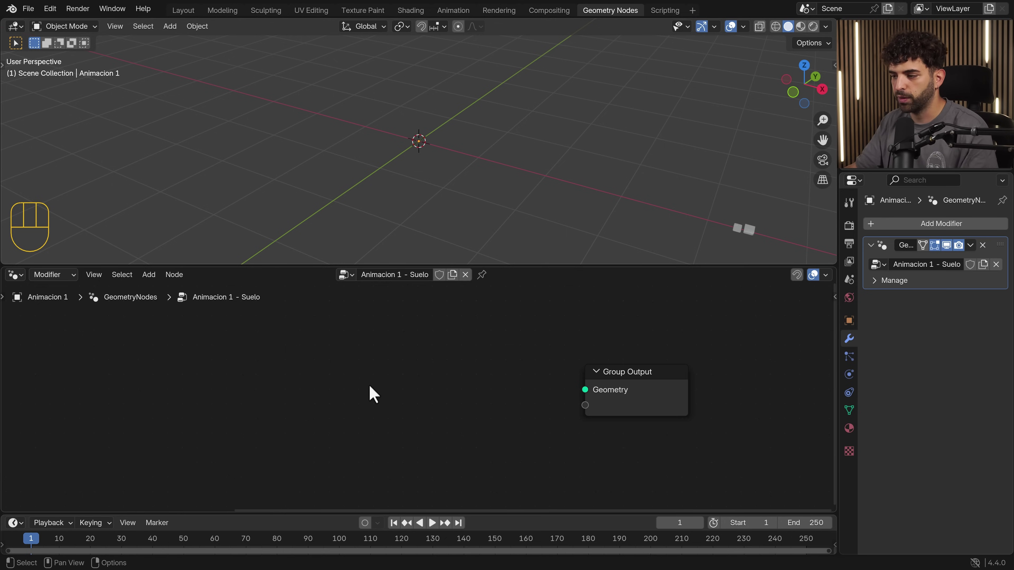
Add a Grid node and connect its Mesh output to the Group Output's Geometry input.
{"action": "key", "text": "shift+a"}
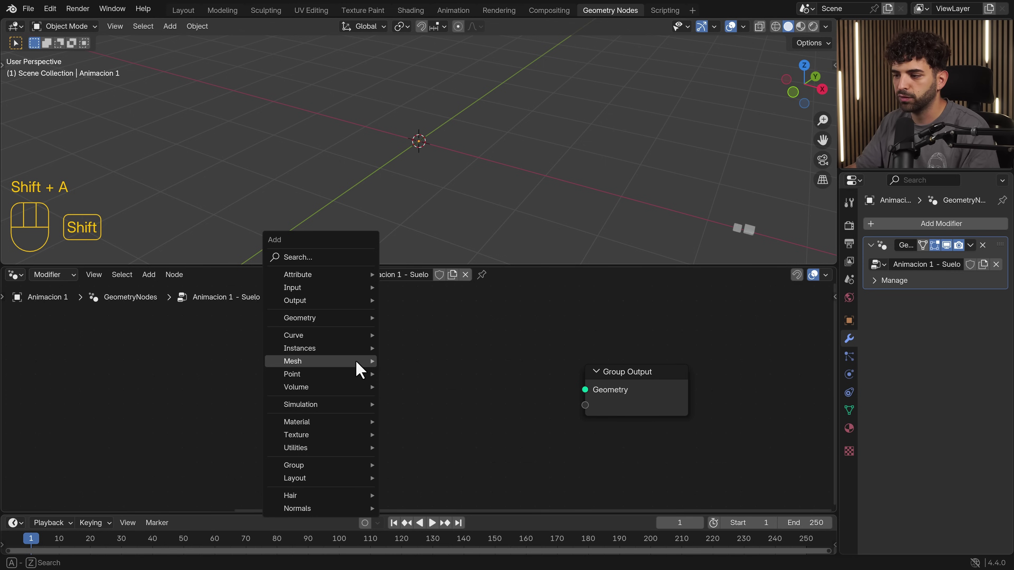
{"action": "left_click", "coordinate": [305, 260]}
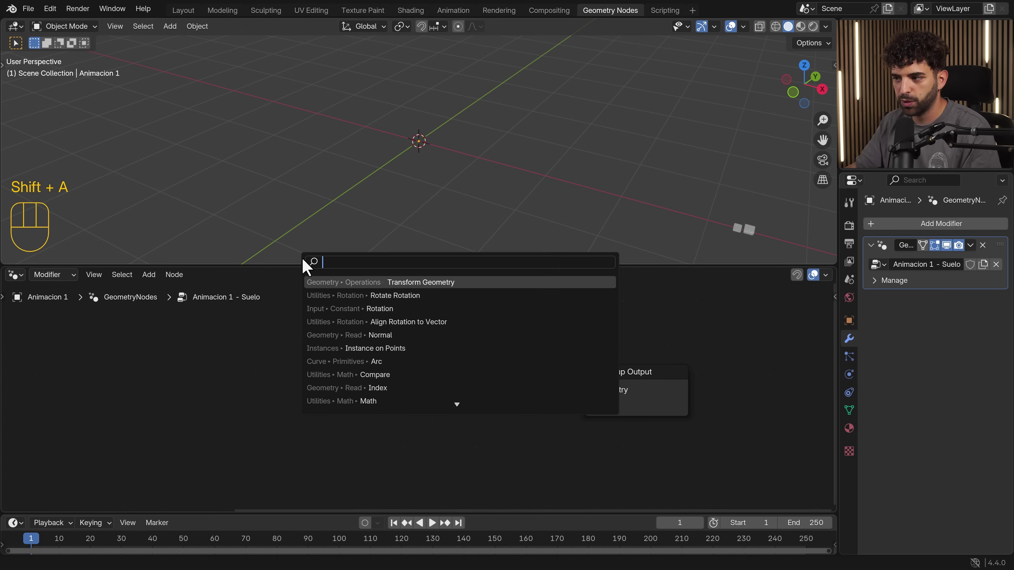
{"action": "type", "text": "grid"}
{"action": "key", "text": "Return"}
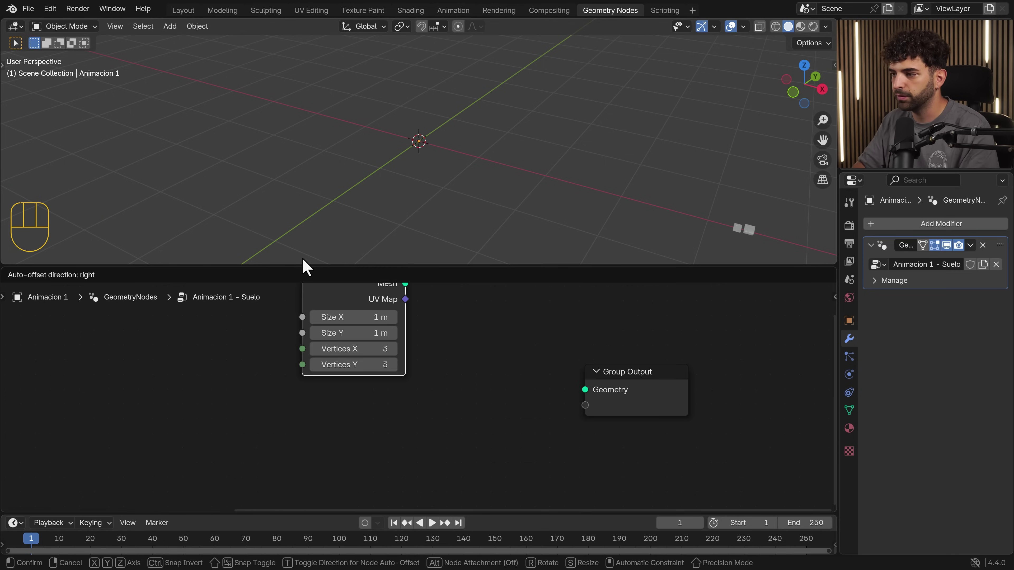
{"action": "left_click", "coordinate": [319, 358]}
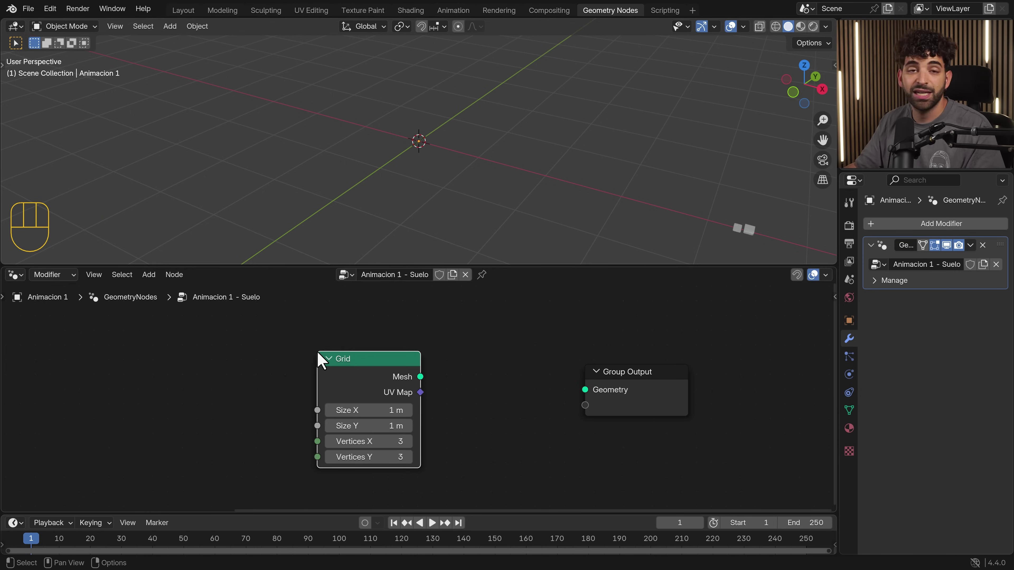
{"action": "left_click_drag", "start_coordinate": [420, 377], "coordinate": [585, 390]}
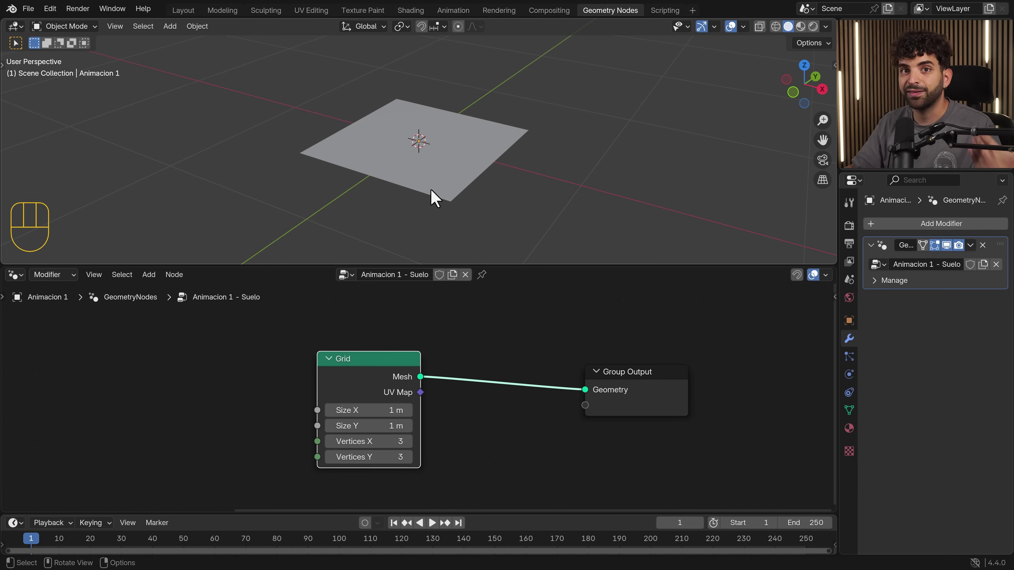
Try out other size and Vertices X values on the Grid node and undo these changes.
{"action": "scroll", "coordinate": [428, 423], "scroll_direction": "down", "scroll_amount": 1}
{"action": "left_click_drag", "start_coordinate": [367, 408], "coordinate": [439, 420]}
{"action": "key", "text": "ctrl+z"}
{"action": "key", "text": "ctrl+z"}
{"action": "left_click_drag", "start_coordinate": [363, 432], "coordinate": [403, 432]}
{"action": "key", "text": "ctrl+z"}
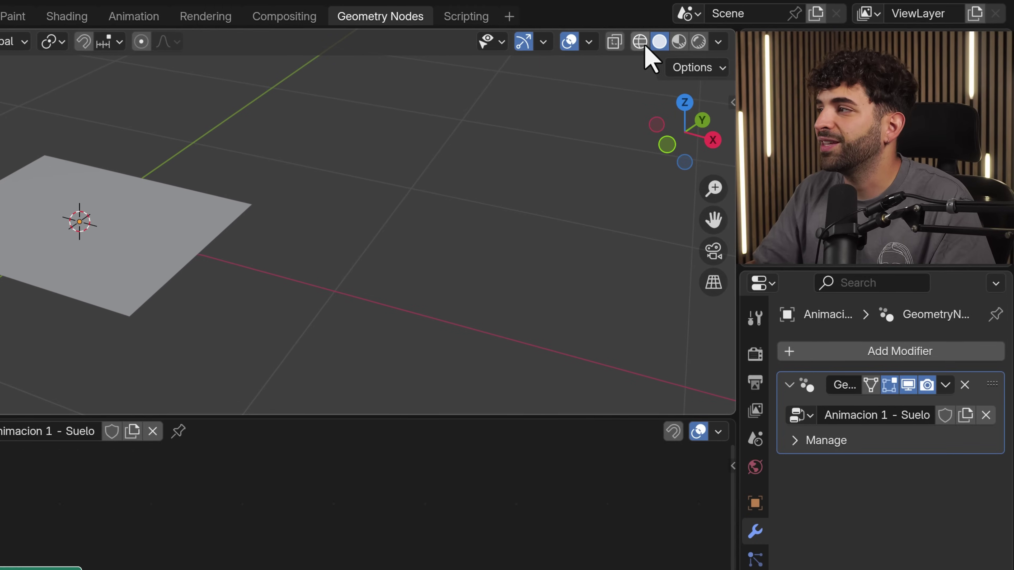
Show the 3D viewport in wireframe and set the Grid node's Vertices X and Vertices Y to 5.
{"action": "left_click", "coordinate": [640, 41]}
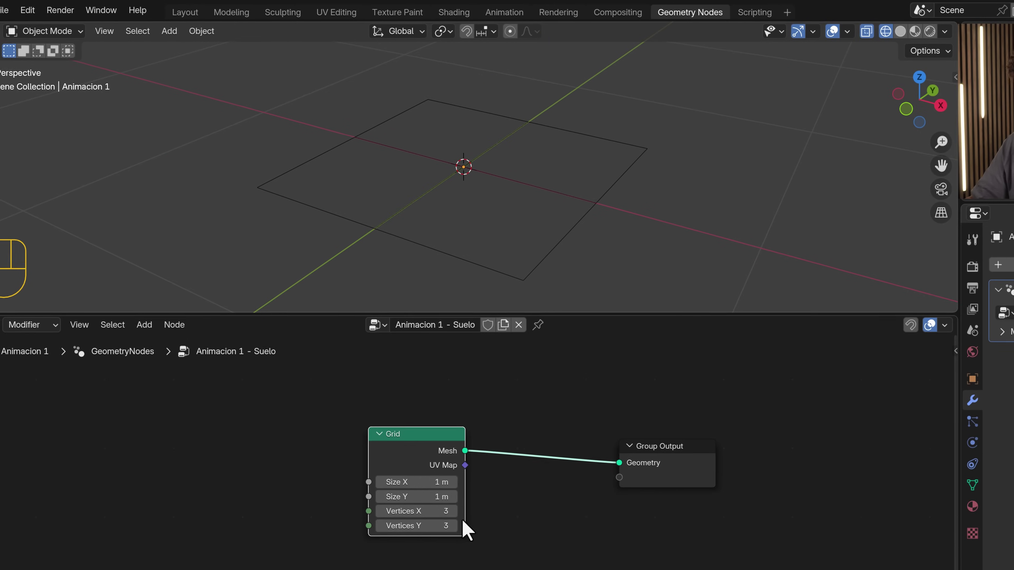
{"action": "left_click", "coordinate": [453, 511]}
{"action": "left_click", "coordinate": [453, 512]}
{"action": "left_click", "coordinate": [454, 526]}
{"action": "left_click", "coordinate": [454, 525]}
{"action": "middle_click_drag", "start_coordinate": [478, 301], "coordinate": [449, 272]}
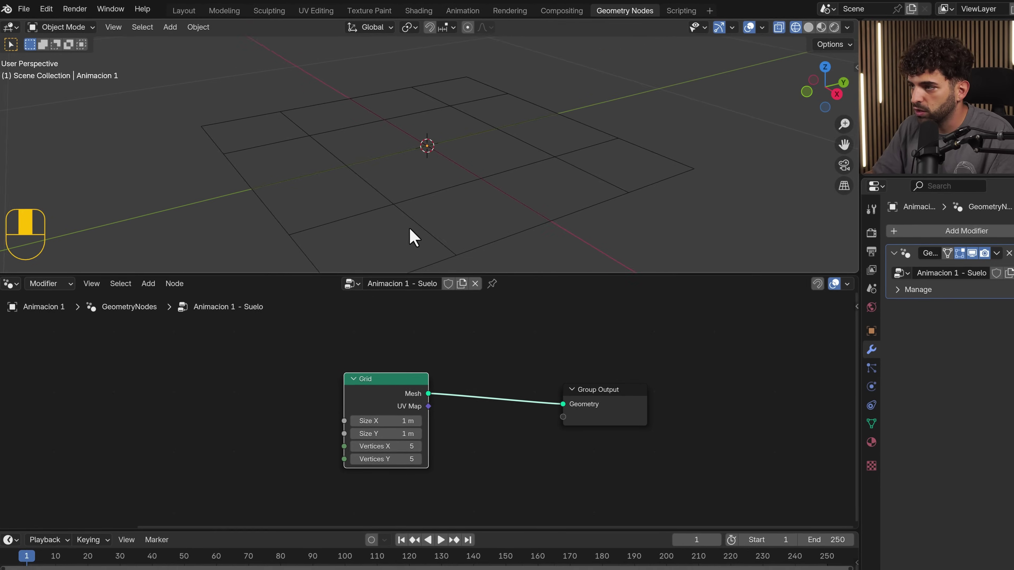
{"action": "middle_click_drag", "start_coordinate": [413, 236], "coordinate": [420, 210]}
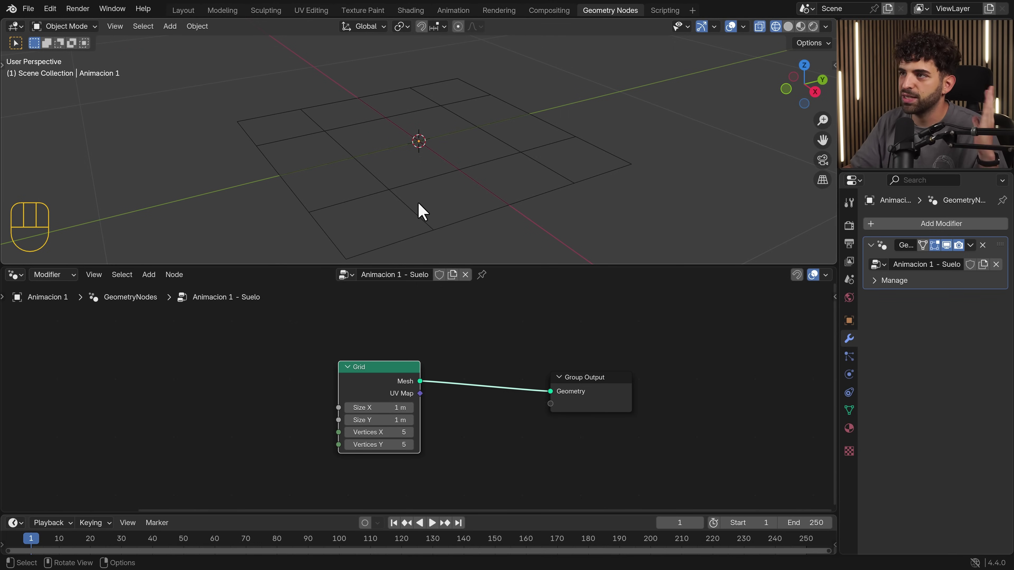
{"action": "left_click_drag", "start_coordinate": [506, 266], "coordinate": [505, 286]}
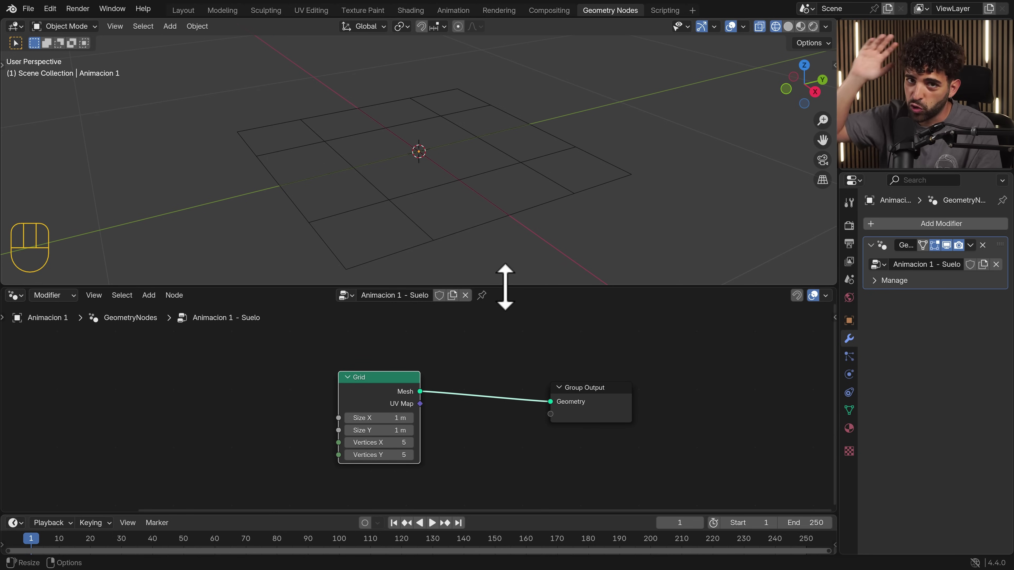
{"action": "scroll", "coordinate": [415, 213], "scroll_direction": "down", "scroll_amount": 1}
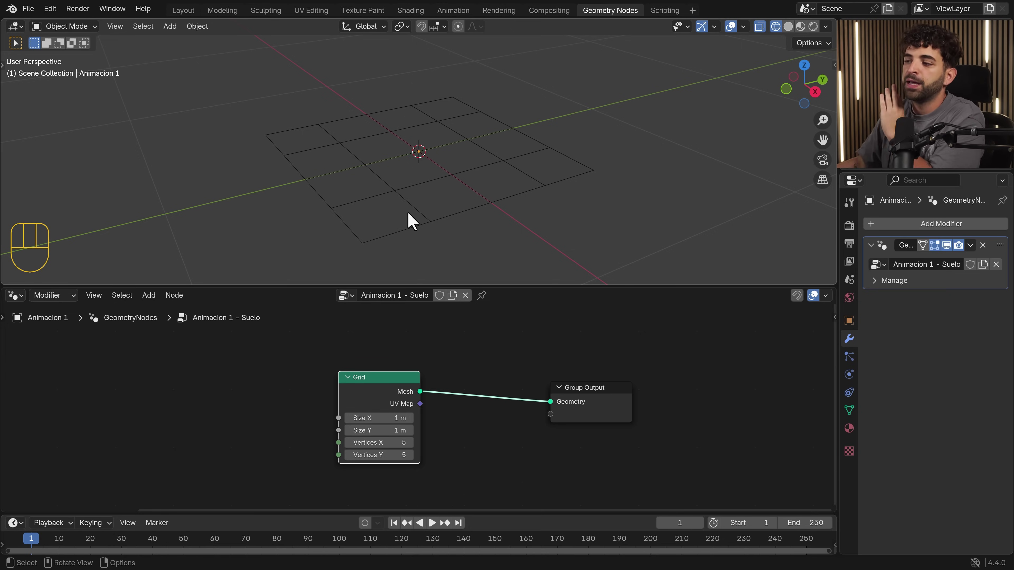
Circle four of the grid's vertices in the 3D viewport with annotation strokes.
{"action": "scroll", "coordinate": [408, 215], "scroll_direction": "up", "scroll_amount": 2}
{"action": "key", "text": "d"}
{"action": "mouse_move", "coordinate": [333, 217]}
{"action": "left_mouse_down"}
{"action": "mouse_move", "coordinate": [337, 237]}
{"action": "mouse_move", "coordinate": [331, 220]}
{"action": "left_mouse_up"}
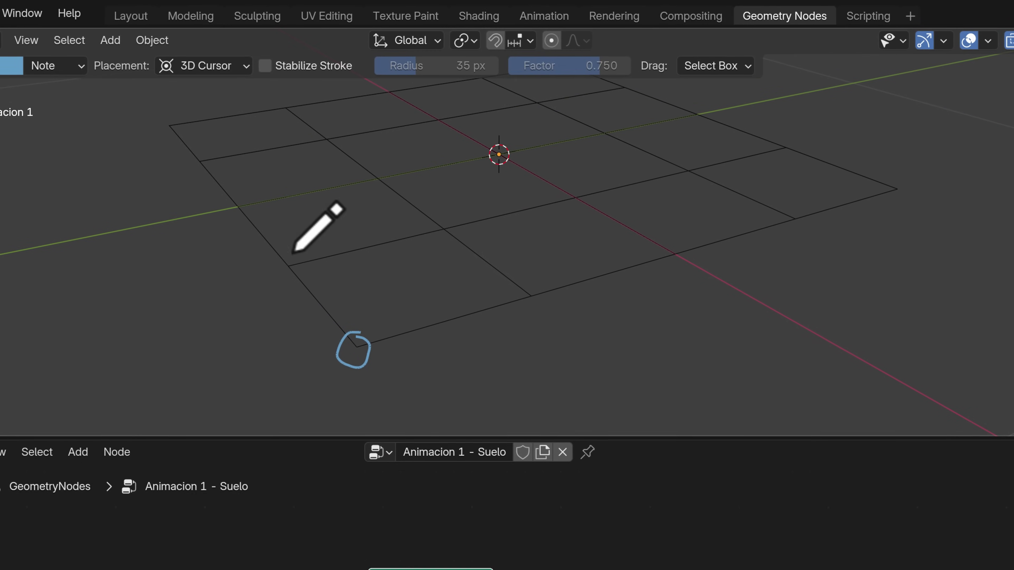
{"action": "left_click_drag", "start_coordinate": [294, 251], "coordinate": [298, 258]}
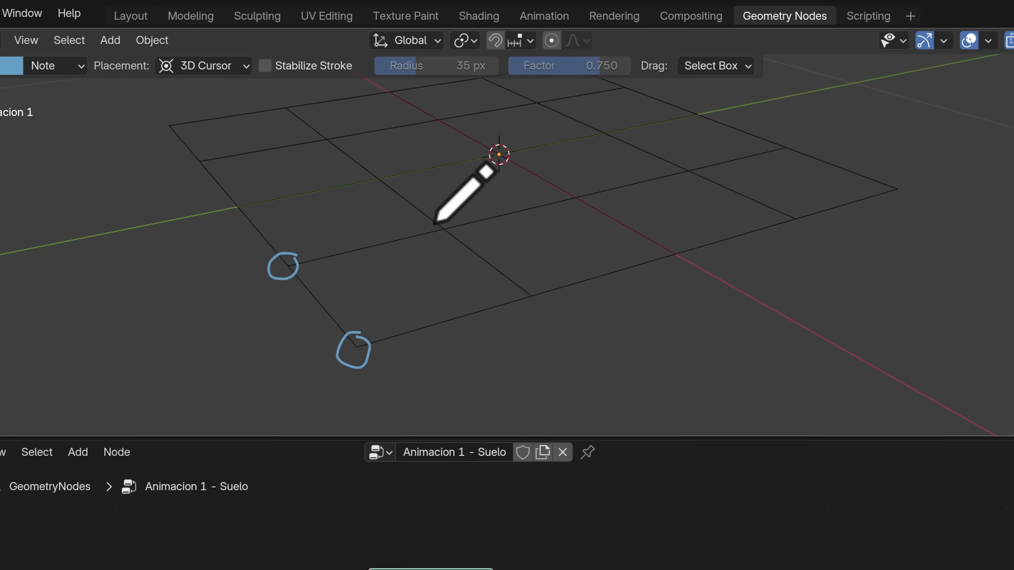
{"action": "left_click_drag", "start_coordinate": [438, 220], "coordinate": [456, 216]}
{"action": "mouse_move", "coordinate": [541, 284]}
{"action": "left_mouse_down"}
{"action": "mouse_move", "coordinate": [519, 303]}
{"action": "mouse_move", "coordinate": [539, 315]}
{"action": "left_mouse_up"}
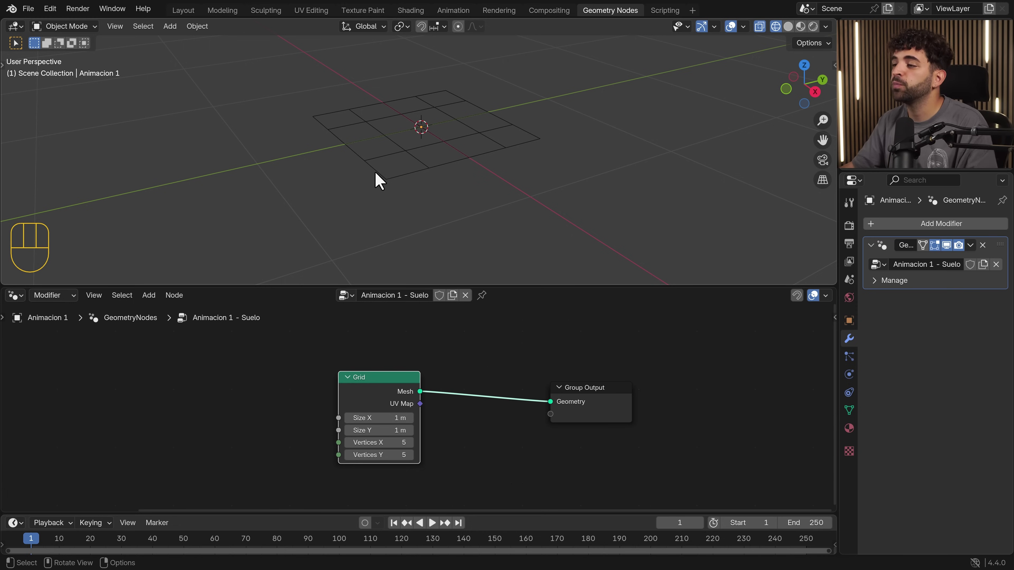
Move the Group Output node farther from the Grid node to make room between them, and deselect it.
{"action": "middle_click_drag", "start_coordinate": [522, 380], "coordinate": [419, 376]}
{"action": "left_click_drag", "start_coordinate": [467, 381], "coordinate": [591, 374]}
{"action": "middle_click_drag", "start_coordinate": [444, 378], "coordinate": [411, 377]}
{"action": "left_click", "coordinate": [365, 361]}
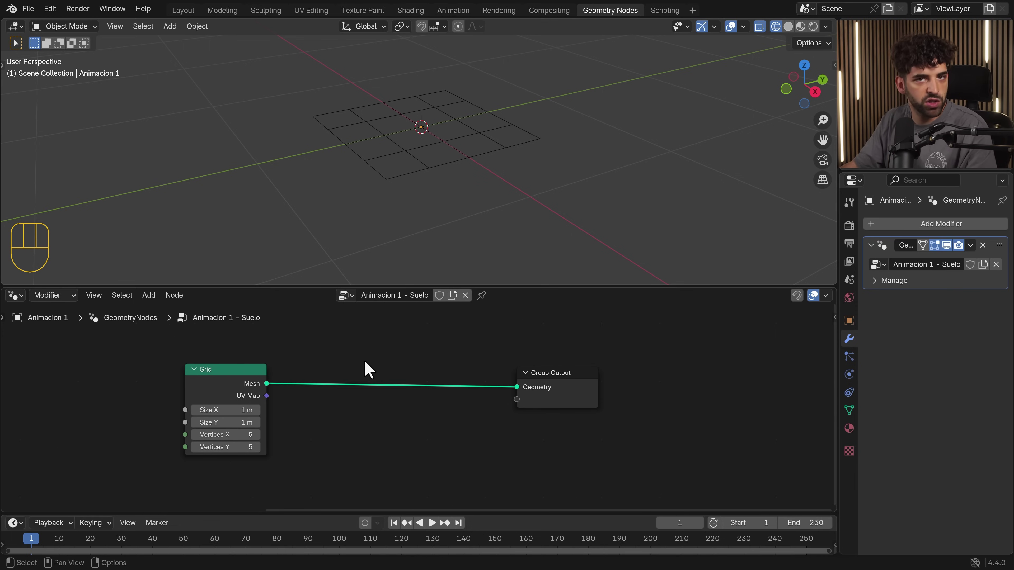
Add an Instance on Points node onto the link between the Grid and Group Output nodes.
{"action": "key", "text": "shift+a"}
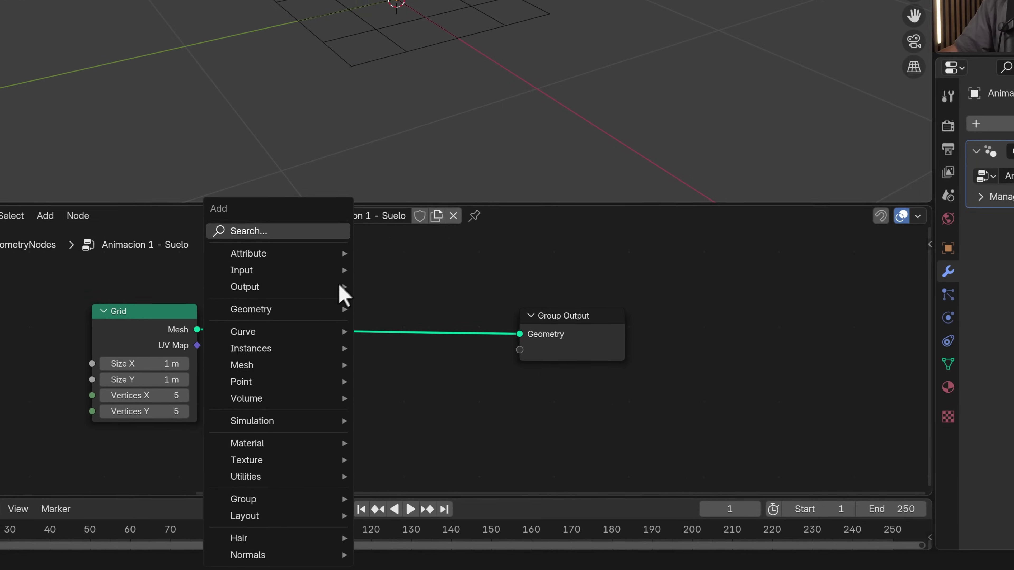
{"action": "left_click", "coordinate": [313, 231]}
{"action": "type", "text": "instance"}
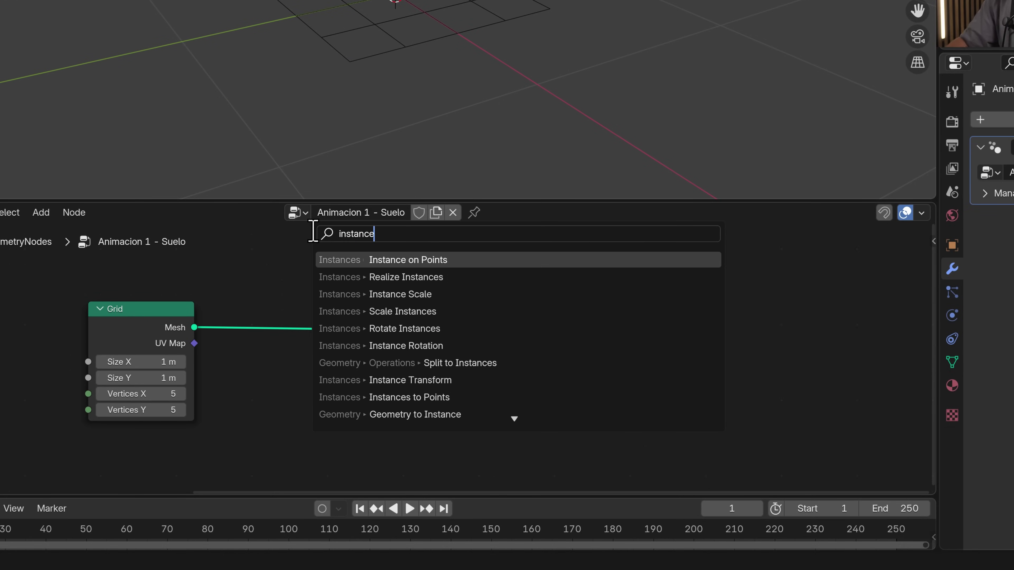
{"action": "key", "text": "Return"}
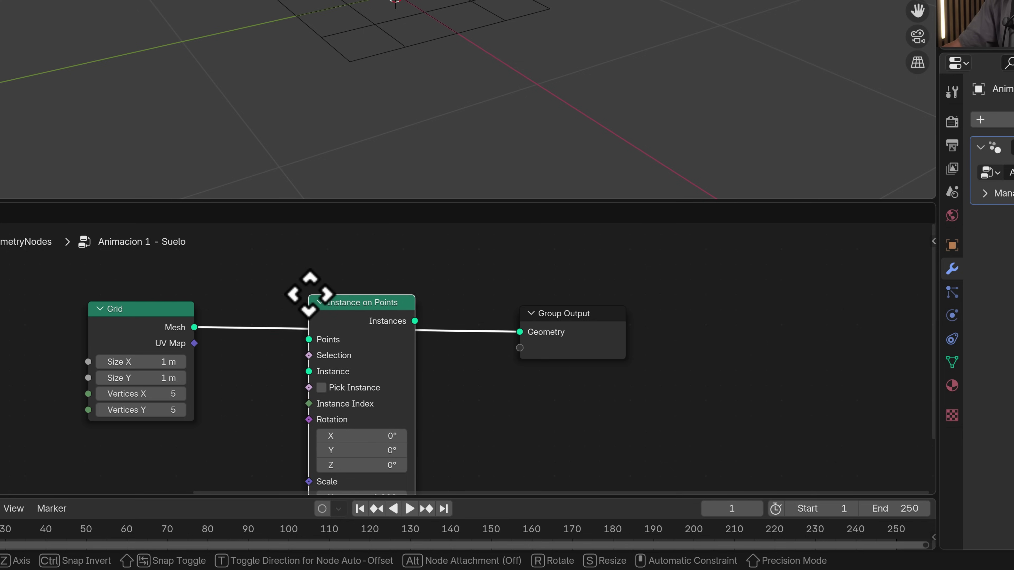
{"action": "left_click", "coordinate": [311, 304]}
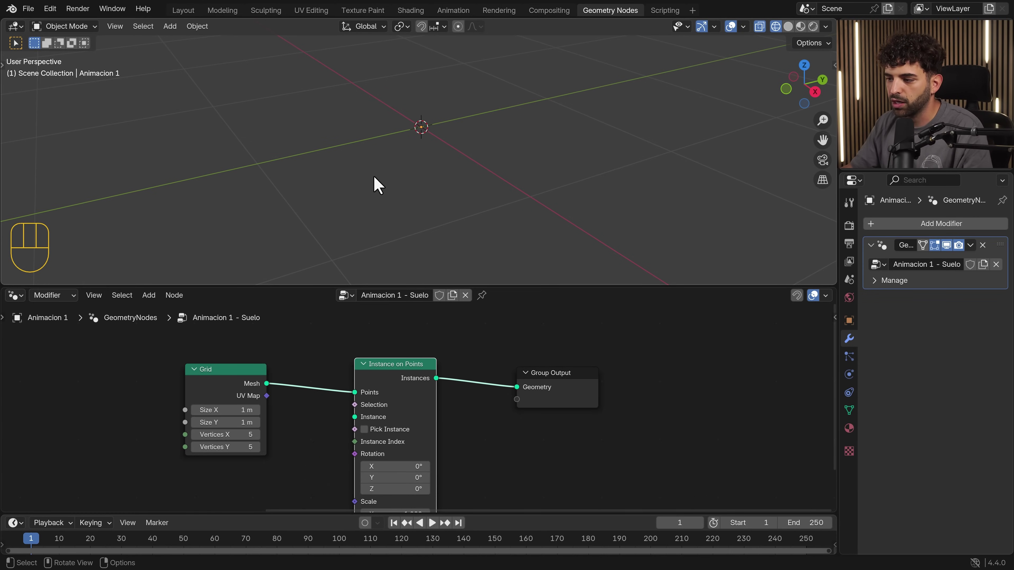
{"action": "scroll", "coordinate": [409, 399], "scroll_direction": "up", "scroll_amount": 1}
{"action": "middle_click_drag", "start_coordinate": [398, 398], "coordinate": [396, 363]}
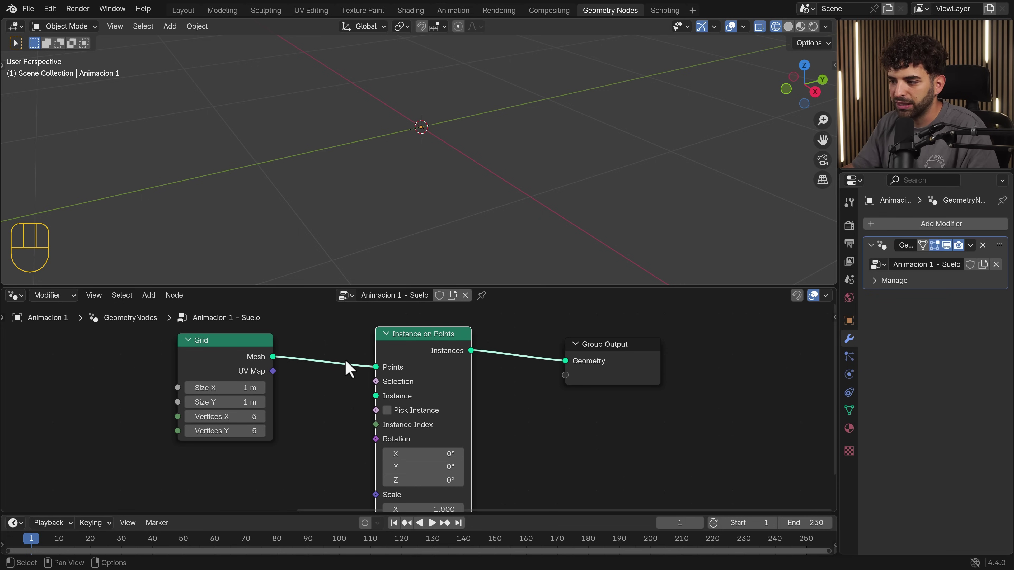
{"action": "mouse_move", "coordinate": [379, 370]}
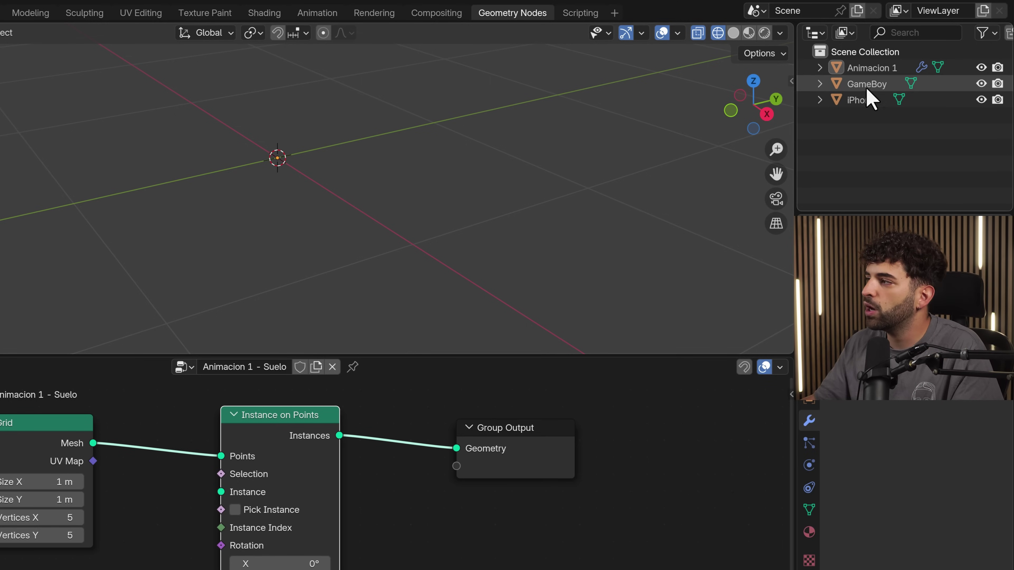
Pin the Animacion 1 - Suelo node tree of the Animacion 1 object and test it by selecting the other scene objects.
{"action": "left_click", "coordinate": [867, 88]}
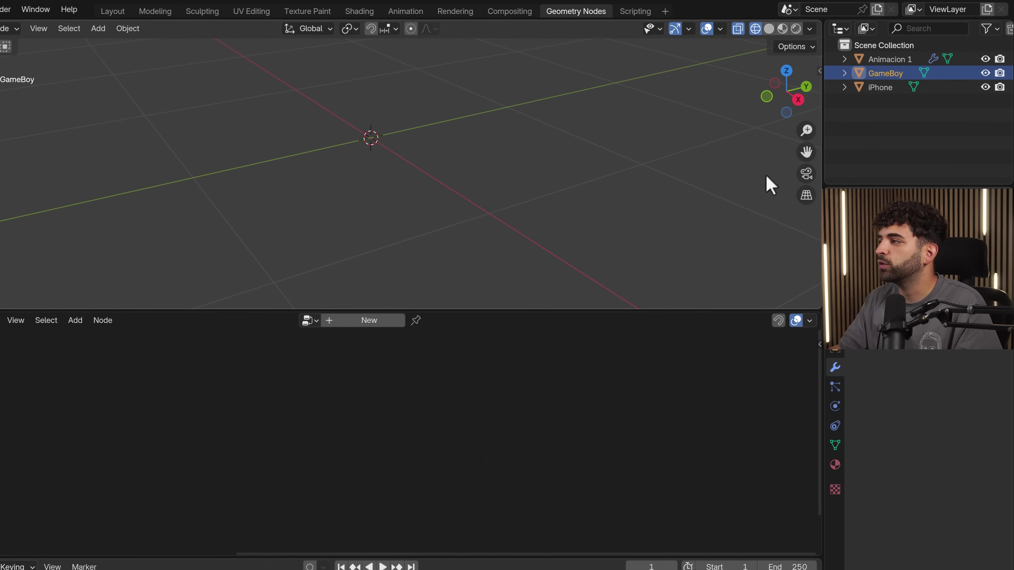
{"action": "left_click", "coordinate": [888, 59]}
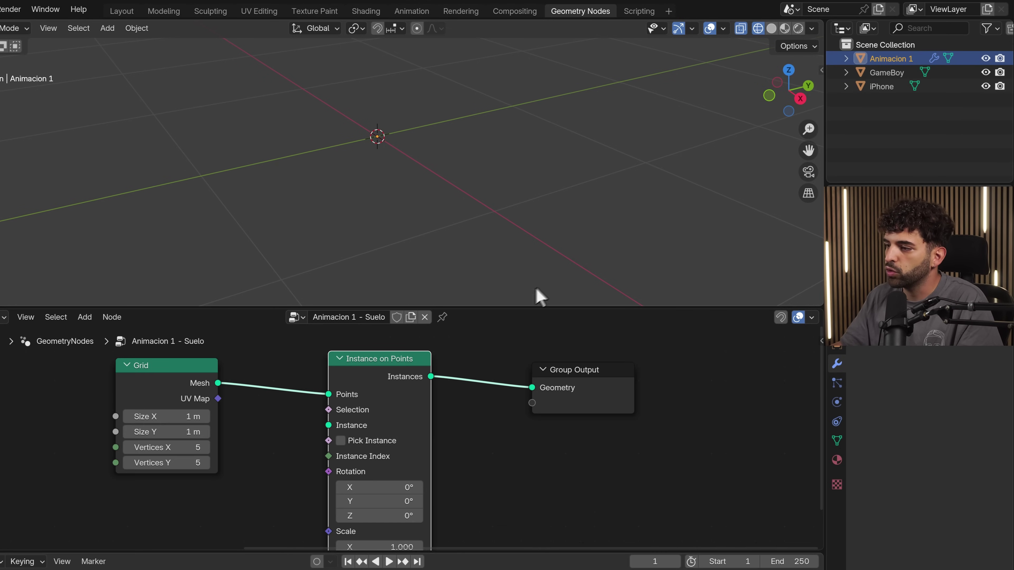
{"action": "left_click", "coordinate": [442, 318]}
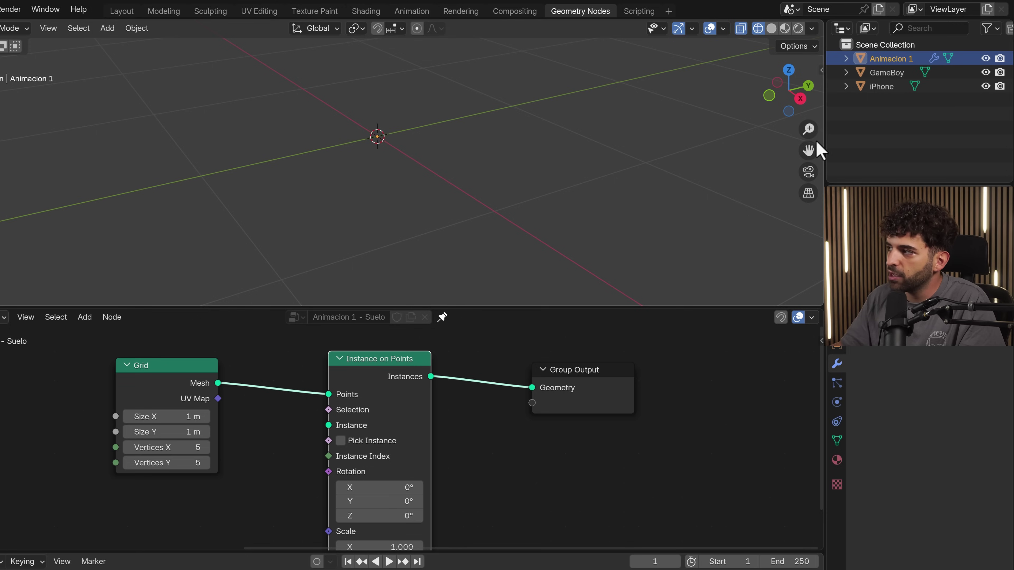
{"action": "left_click", "coordinate": [886, 72]}
{"action": "left_click", "coordinate": [884, 86]}
{"action": "left_click", "coordinate": [890, 59]}
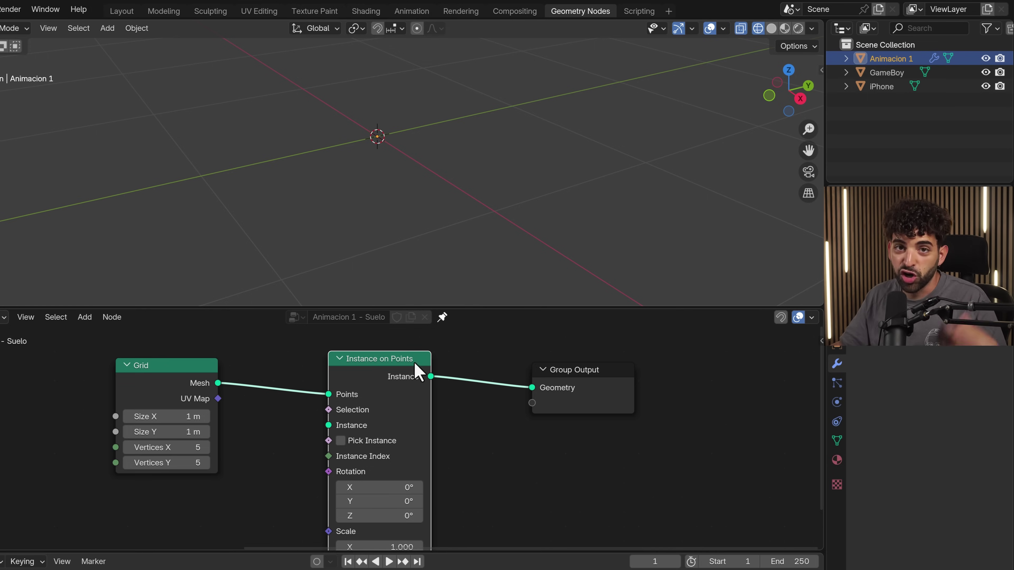
Bring the GameBoy object into the node tree as an Object Info node below the Grid node.
{"action": "left_click", "coordinate": [883, 87]}
{"action": "left_click", "coordinate": [889, 72]}
{"action": "left_click_drag", "start_coordinate": [770, 156], "coordinate": [176, 513]}
{"action": "middle_click_drag", "start_coordinate": [242, 497], "coordinate": [341, 346]}
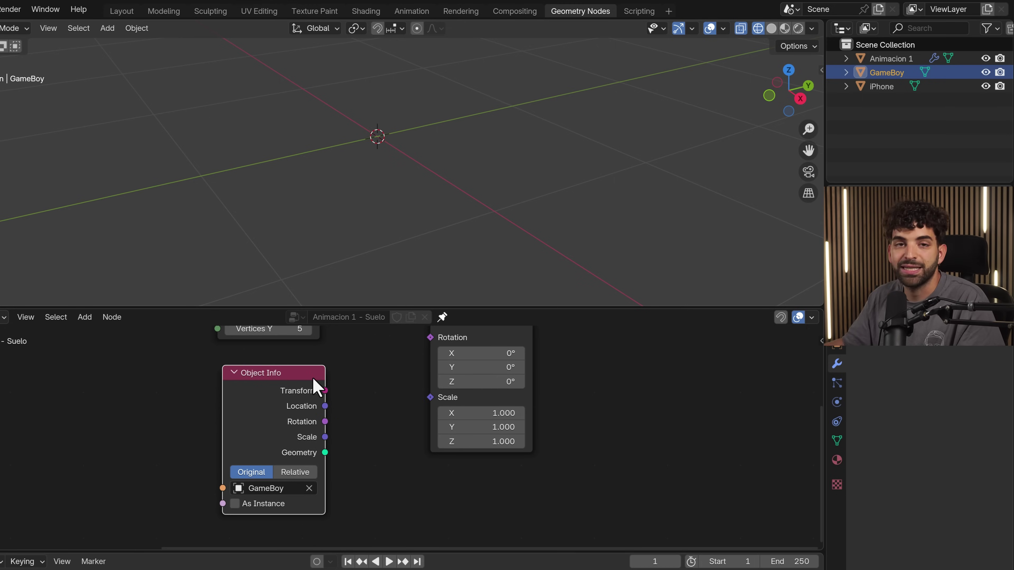
{"action": "middle_click_drag", "start_coordinate": [332, 421], "coordinate": [262, 417]}
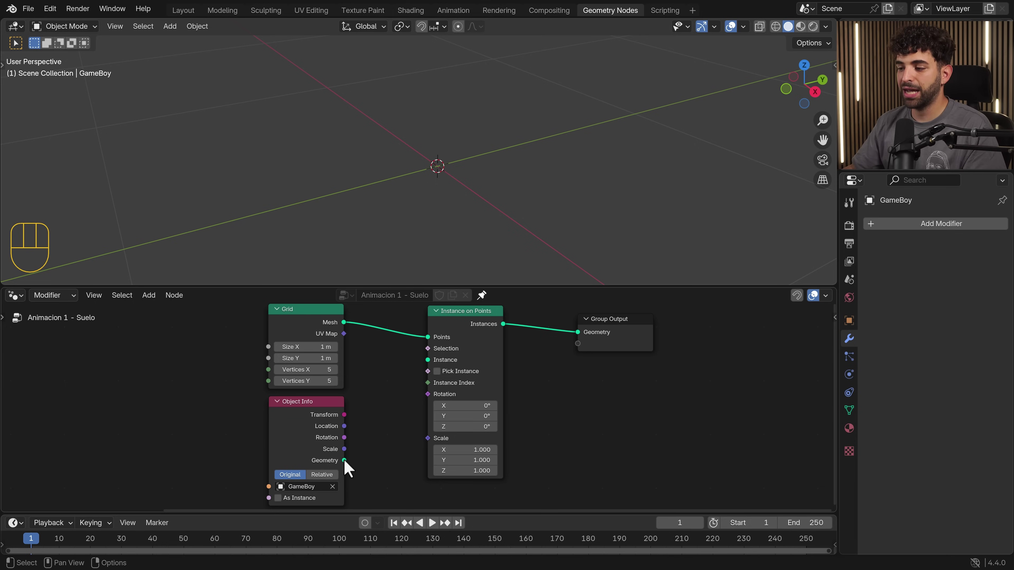
Connect the Object Info node's Geometry output to the Instance input of Instance on Points and inspect the instances in the viewport.
{"action": "left_click_drag", "start_coordinate": [344, 461], "coordinate": [366, 440]}
{"action": "left_click_drag", "start_coordinate": [386, 374], "coordinate": [428, 359]}
{"action": "middle_click_drag", "start_coordinate": [470, 195], "coordinate": [429, 195]}
{"action": "scroll", "coordinate": [429, 194], "scroll_direction": "up", "scroll_amount": 3}
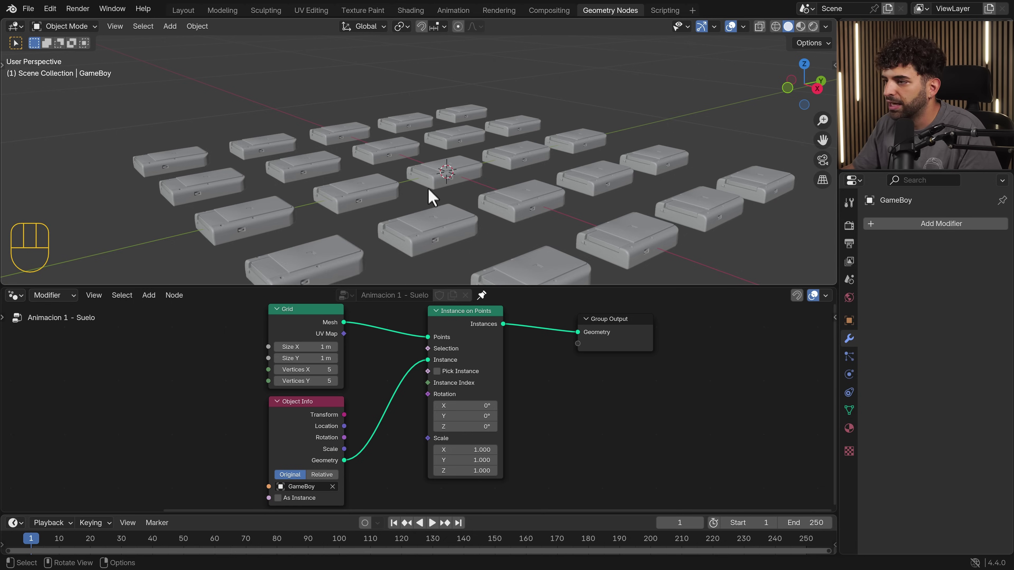
{"action": "scroll", "coordinate": [427, 196], "scroll_direction": "down", "scroll_amount": 2}
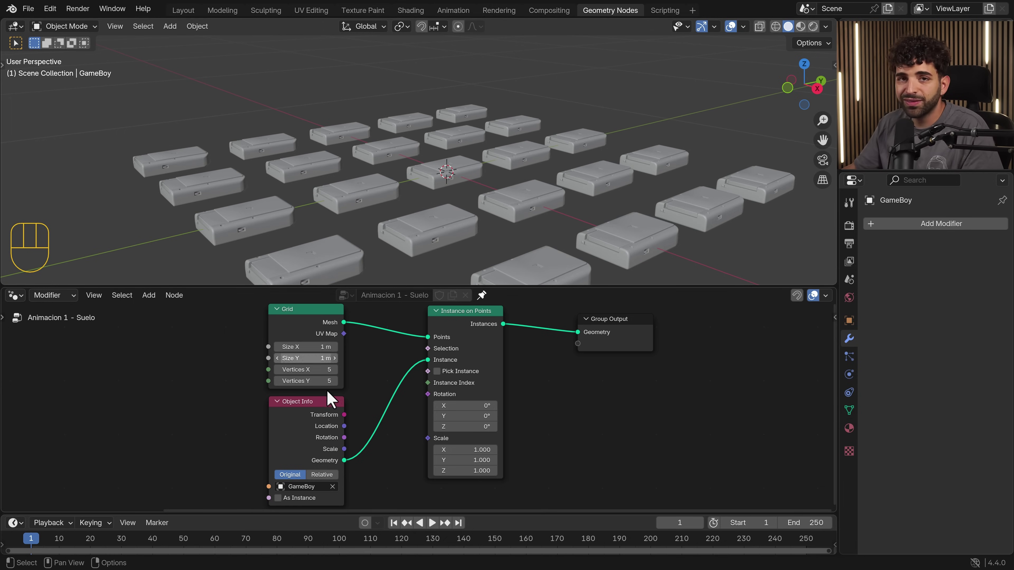
Set the Grid node's Vertices X to 8 and Vertices Y to 7.
{"action": "scroll", "coordinate": [371, 403], "scroll_direction": "up", "scroll_amount": 3}
{"action": "middle_click_drag", "start_coordinate": [383, 405], "coordinate": [394, 448]}
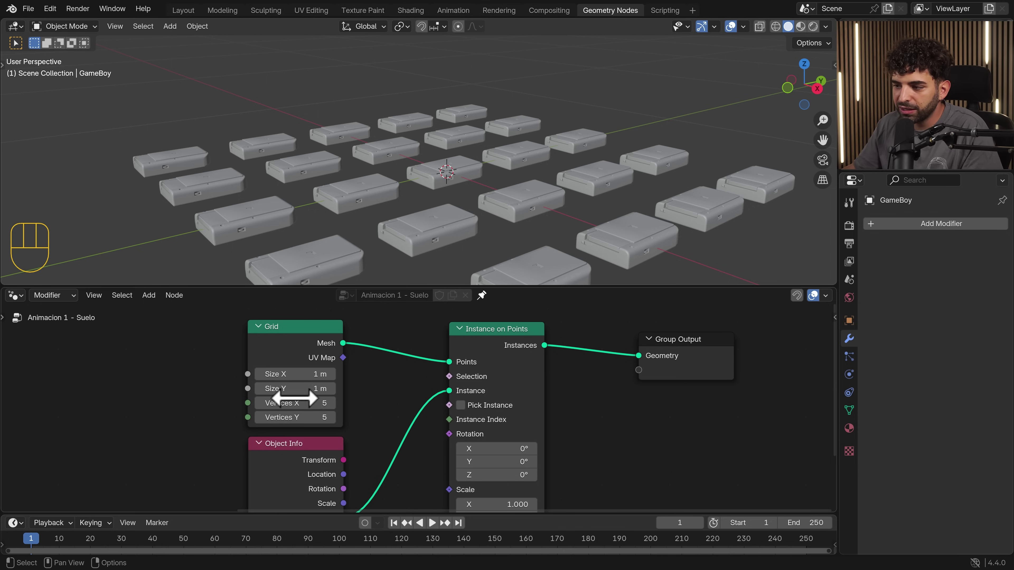
{"action": "mouse_move", "coordinate": [340, 415]}
{"action": "left_mouse_down"}
{"action": "mouse_move", "coordinate": [334, 403]}
{"action": "mouse_move", "coordinate": [338, 431]}
{"action": "left_mouse_up"}
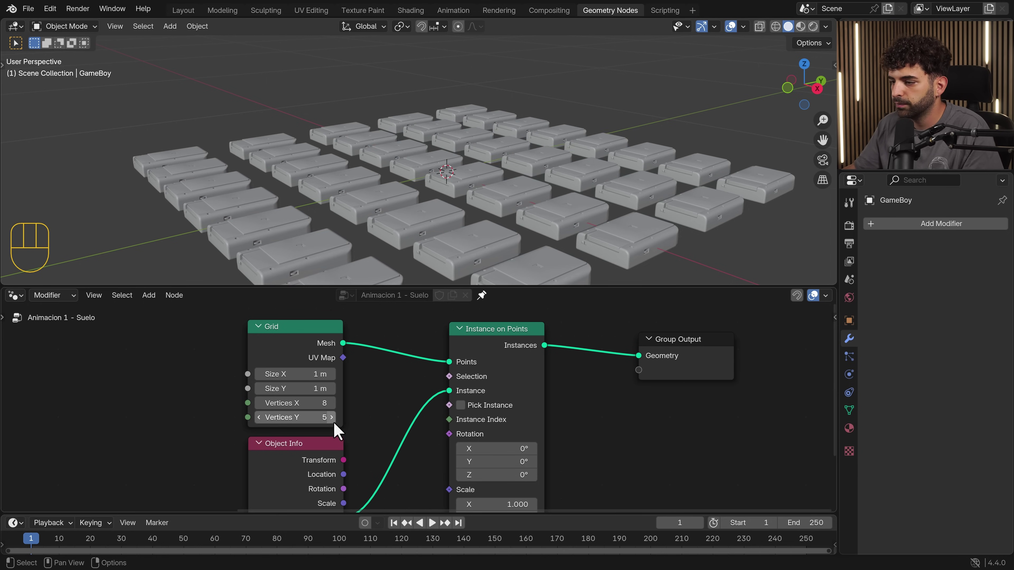
{"action": "left_click", "coordinate": [334, 420]}
{"action": "left_click", "coordinate": [333, 415]}
{"action": "scroll", "coordinate": [499, 178], "scroll_direction": "down", "scroll_amount": 4}
{"action": "middle_click_drag", "start_coordinate": [499, 177], "coordinate": [327, 224]}
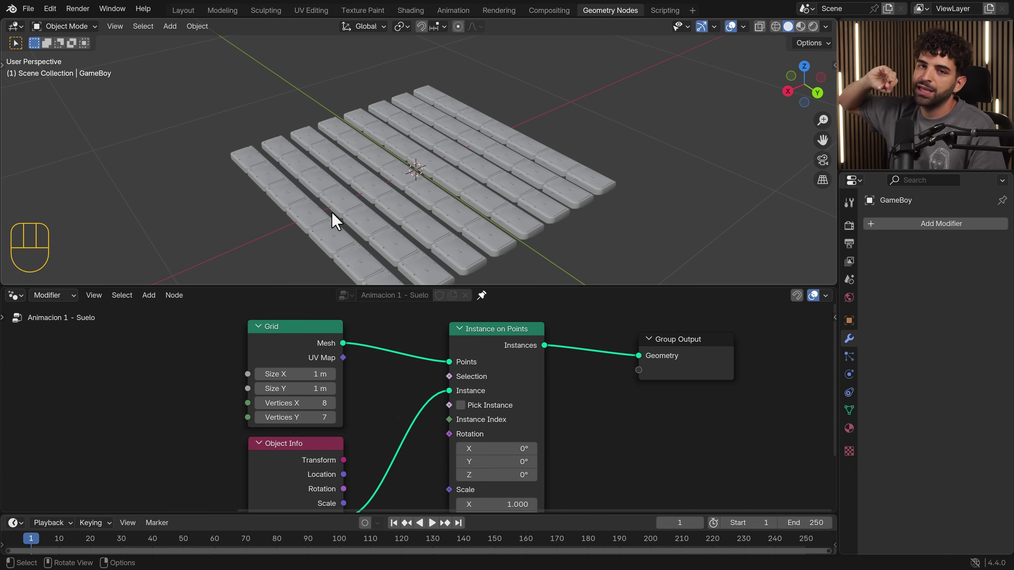
Turn the GameBoy instances over by setting the Instance on Points rotation to 180° on X and 180° on Z.
{"action": "scroll", "coordinate": [428, 233], "scroll_direction": "up", "scroll_amount": 3}
{"action": "middle_click_drag", "start_coordinate": [360, 222], "coordinate": [387, 197]}
{"action": "scroll", "coordinate": [386, 197], "scroll_direction": "up", "scroll_amount": 2}
{"action": "middle_click_drag", "start_coordinate": [358, 231], "coordinate": [349, 193], "text": "shift"}
{"action": "scroll", "coordinate": [356, 217], "scroll_direction": "down", "scroll_amount": 3}
{"action": "middle_click_drag", "start_coordinate": [493, 444], "coordinate": [396, 415]}
{"action": "left_click_drag", "start_coordinate": [385, 339], "coordinate": [384, 340]}
{"action": "middle_click_drag", "start_coordinate": [447, 433], "coordinate": [442, 394]}
{"action": "left_click_drag", "start_coordinate": [390, 409], "coordinate": [518, 420]}
{"action": "key", "text": "ctrl+z"}
{"action": "middle_click_drag", "start_coordinate": [359, 264], "coordinate": [373, 284]}
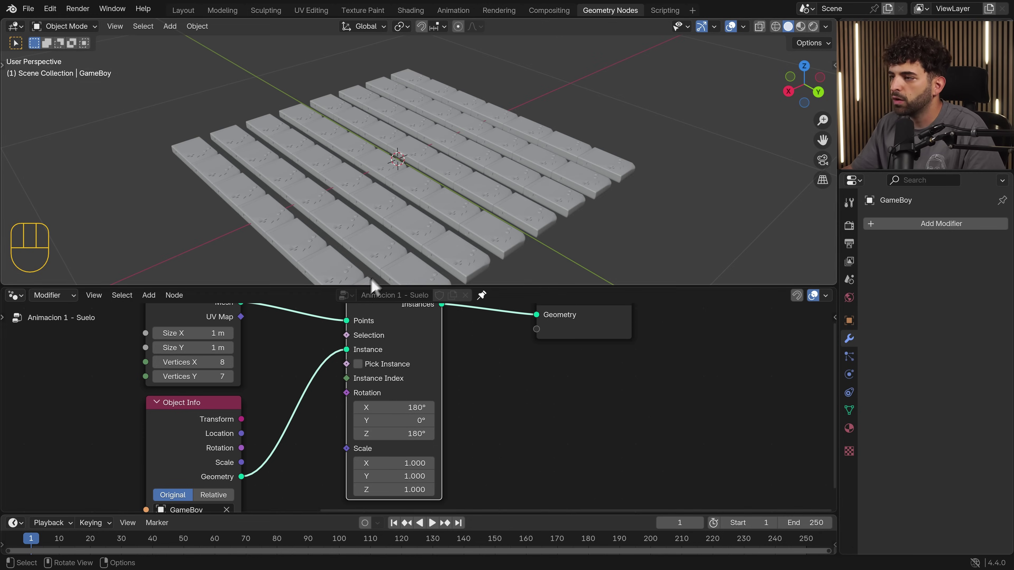
Try connecting the Grid's Mesh output directly to Group Output, and restore the connection from the Instance on Points node's Instances output.
{"action": "scroll", "coordinate": [315, 335], "scroll_direction": "down", "scroll_amount": 2}
{"action": "middle_click_drag", "start_coordinate": [314, 370], "coordinate": [389, 444]}
{"action": "left_click", "coordinate": [314, 371]}
{"action": "left_click_drag", "start_coordinate": [314, 370], "coordinate": [331, 380]}
{"action": "middle_click_drag", "start_coordinate": [331, 380], "coordinate": [310, 366]}
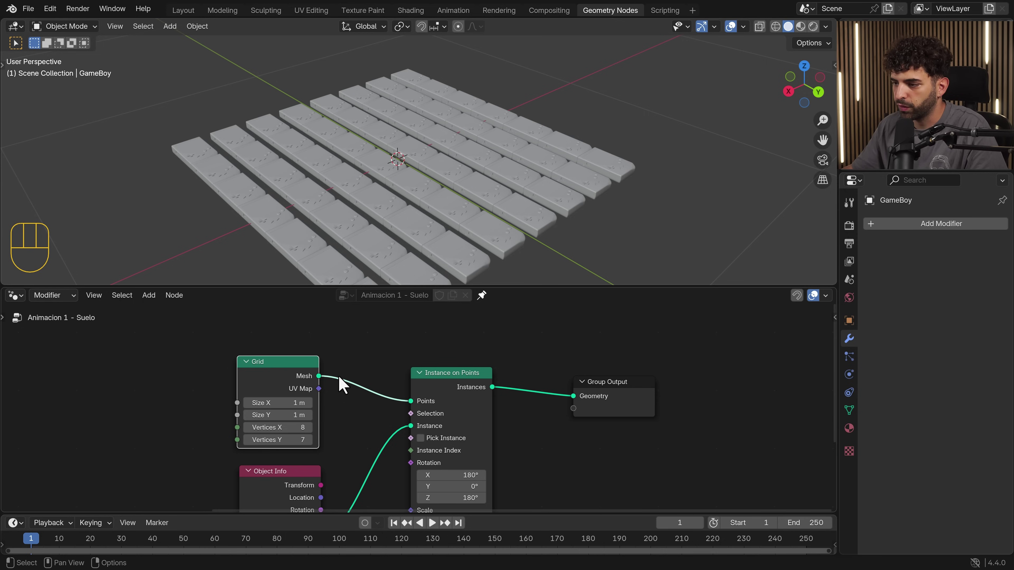
{"action": "left_click_drag", "start_coordinate": [318, 376], "coordinate": [596, 352]}
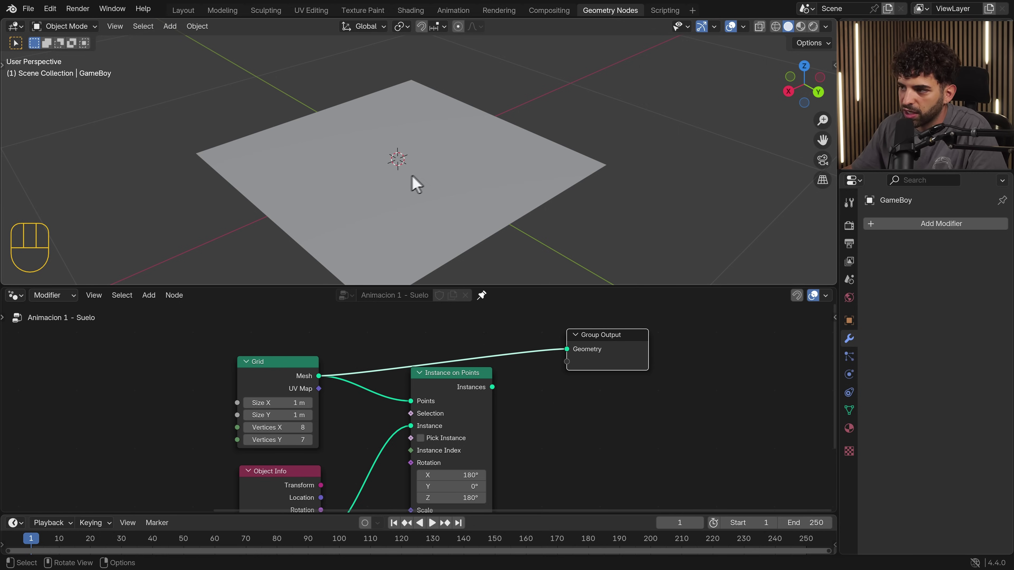
{"action": "left_click_drag", "start_coordinate": [494, 387], "coordinate": [619, 385]}
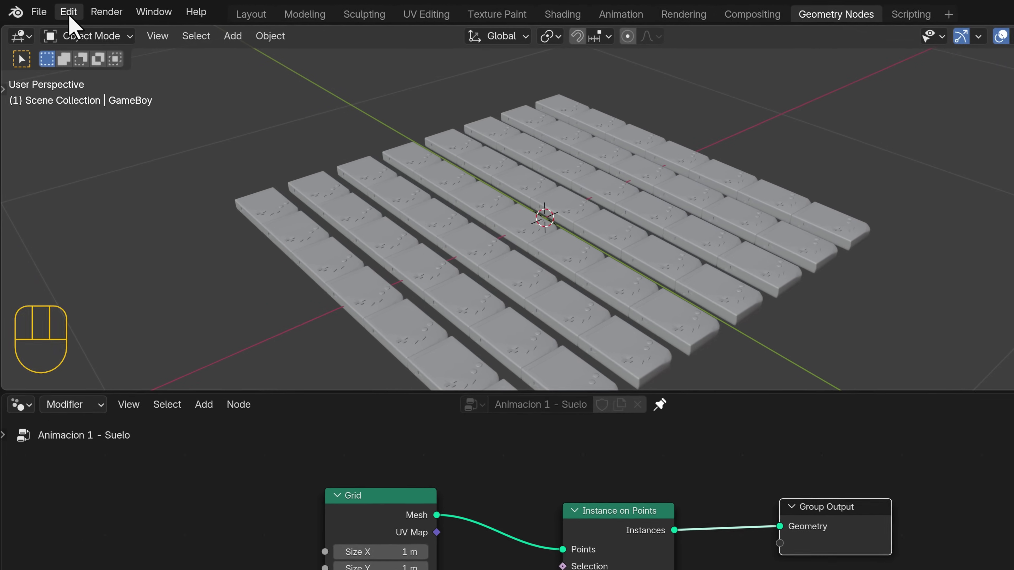
Search the add-ons in Preferences for "node" and look at the Node Wrangler entry.
{"action": "left_click", "coordinate": [50, 9]}
{"action": "left_click", "coordinate": [155, 254]}
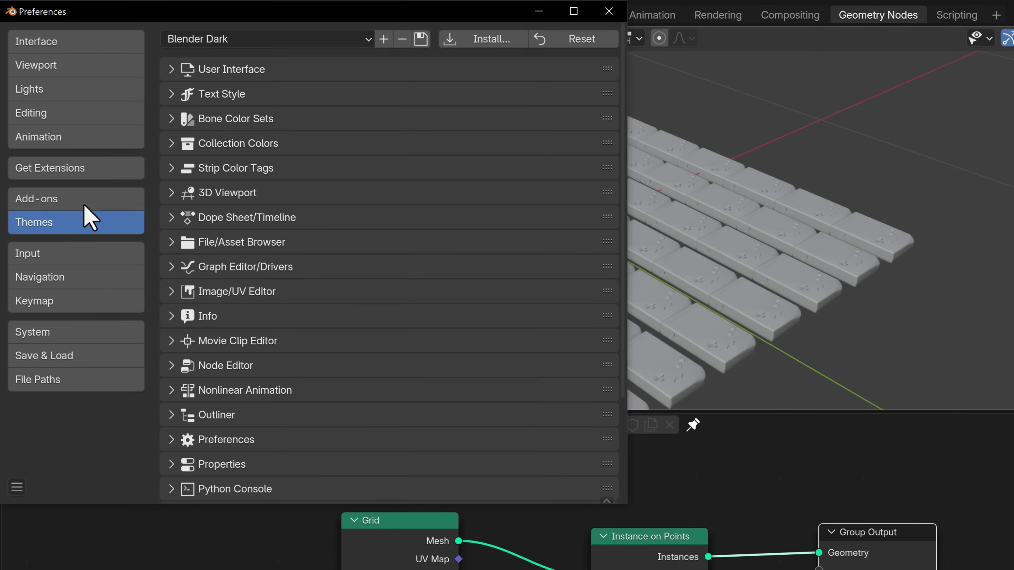
{"action": "left_click", "coordinate": [75, 199]}
{"action": "left_click", "coordinate": [257, 39]}
{"action": "type", "text": "node"}
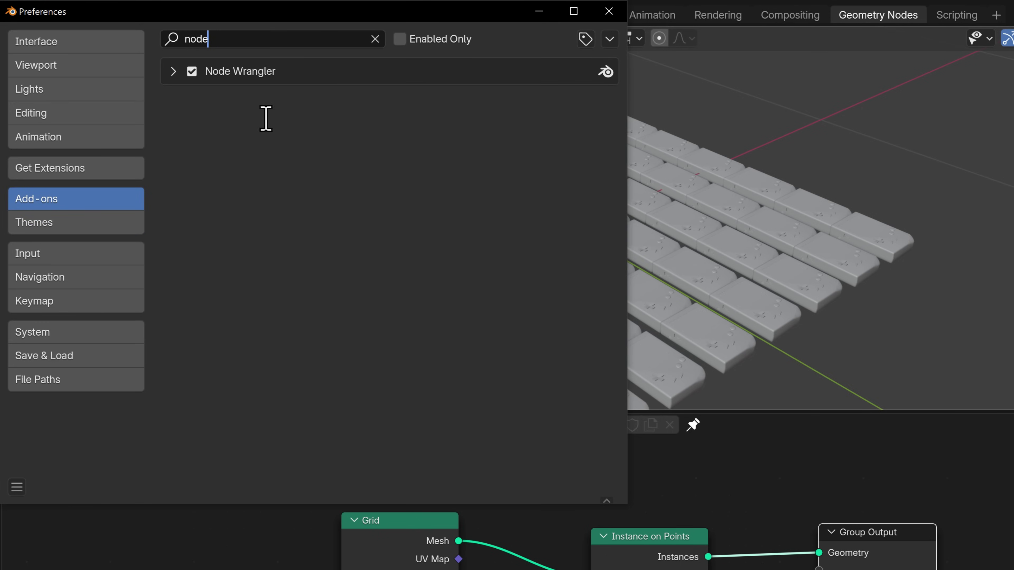
{"action": "left_click", "coordinate": [173, 72]}
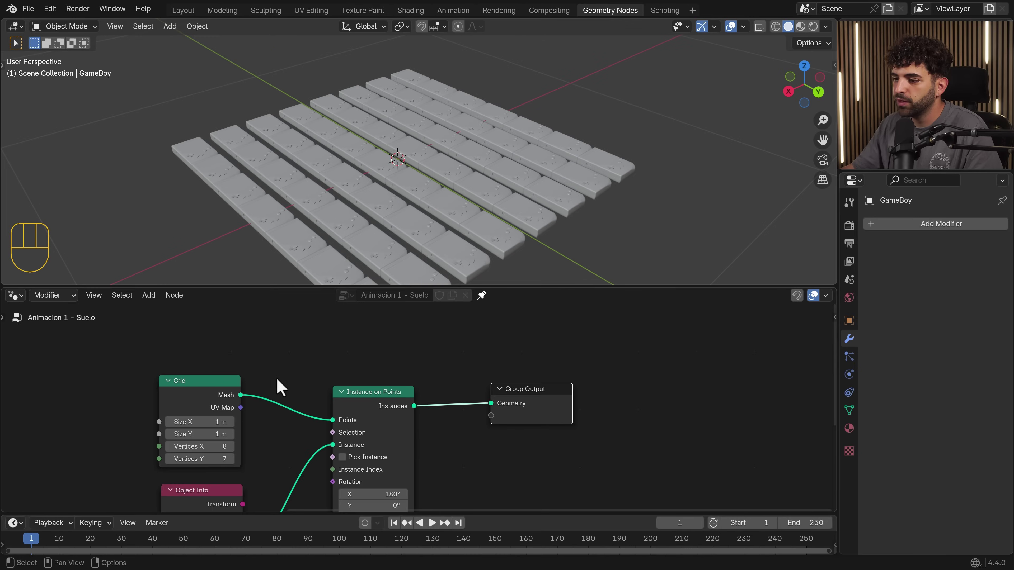
Preview the Grid's mesh with a Viewer node placed above the Instance on Points node.
{"action": "middle_click_drag", "start_coordinate": [283, 384], "coordinate": [295, 431]}
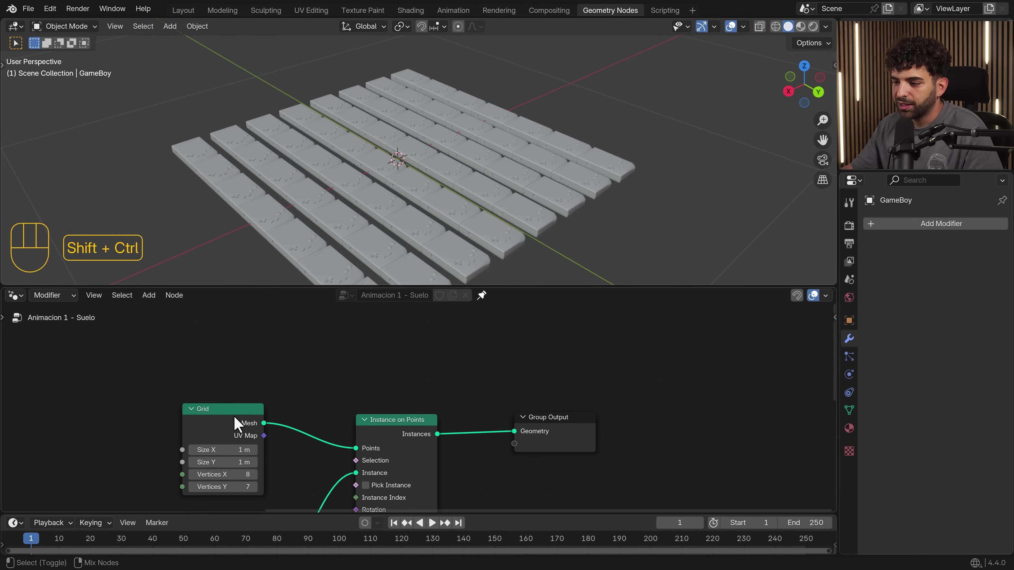
{"action": "left_click", "coordinate": [244, 421], "text": "ctrl+shift"}
{"action": "key", "text": "g"}
{"action": "left_click", "coordinate": [380, 355]}
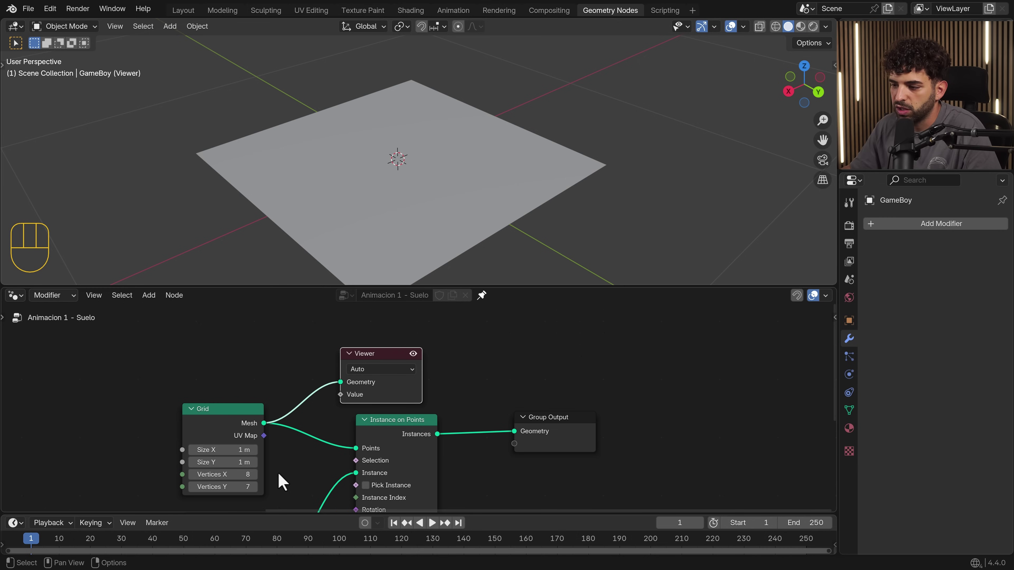
Switch the Viewer preview to the Object Info geometry and to the Instance on Points output, and delete the Viewer node.
{"action": "middle_click_drag", "start_coordinate": [260, 505], "coordinate": [256, 419]}
{"action": "left_click_drag", "start_coordinate": [263, 495], "coordinate": [336, 404]}
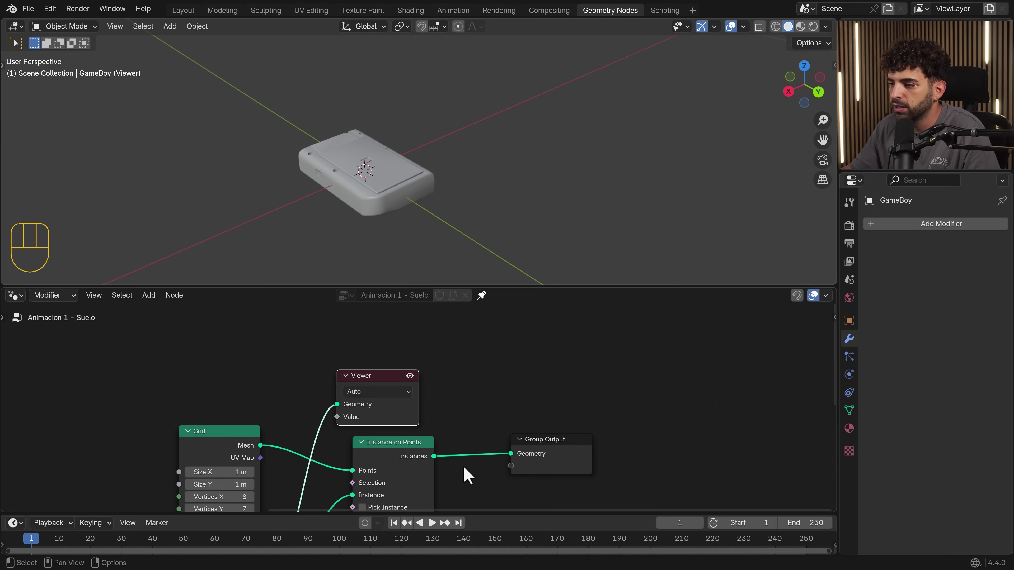
{"action": "middle_click_drag", "start_coordinate": [450, 445], "coordinate": [387, 407]}
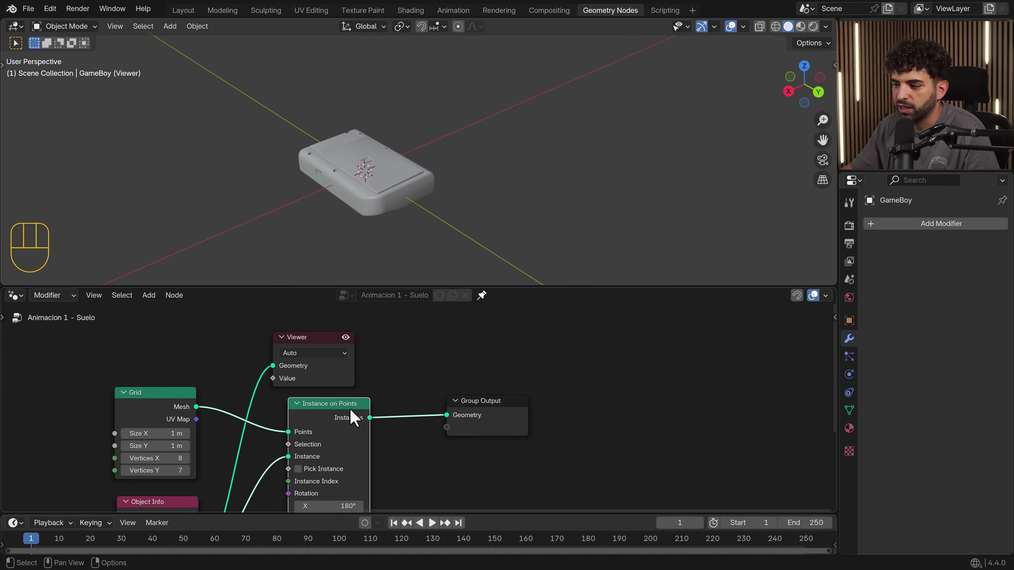
{"action": "key", "text": "g"}
{"action": "left_click", "coordinate": [456, 345]}
{"action": "left_click_drag", "start_coordinate": [370, 417], "coordinate": [405, 367]}
{"action": "key", "text": "Delete"}
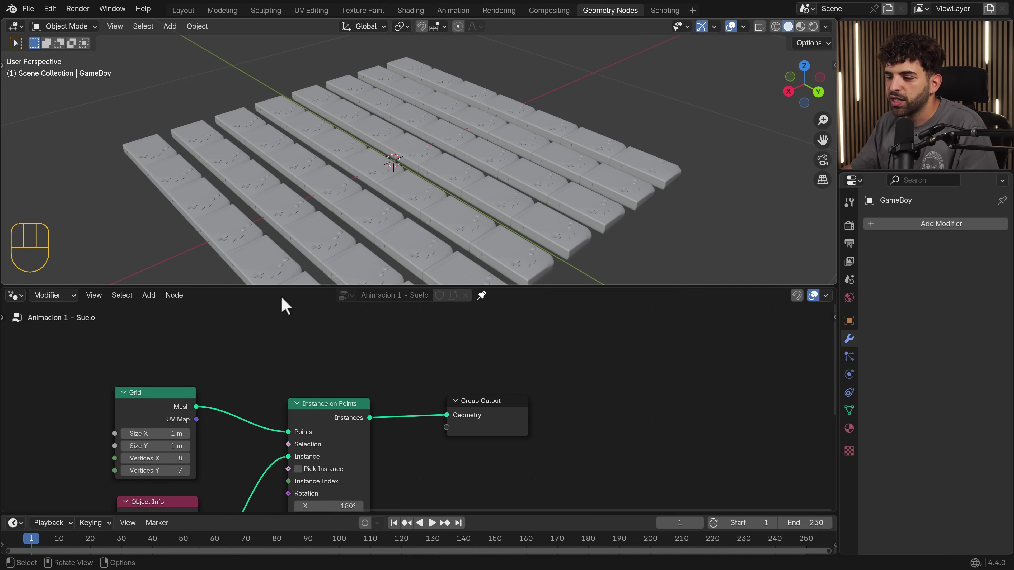
Set both Size X and Size Y of the Grid node to 4 m.
{"action": "middle_click_drag", "start_coordinate": [215, 387], "coordinate": [368, 346]}
{"action": "scroll", "coordinate": [339, 412], "scroll_direction": "up", "scroll_amount": 2}
{"action": "mouse_move", "coordinate": [339, 412]}
{"action": "middle_mouse_down"}
{"action": "mouse_move", "coordinate": [369, 423]}
{"action": "mouse_move", "coordinate": [333, 409]}
{"action": "middle_mouse_up"}
{"action": "left_click_drag", "start_coordinate": [334, 409], "coordinate": [333, 398]}
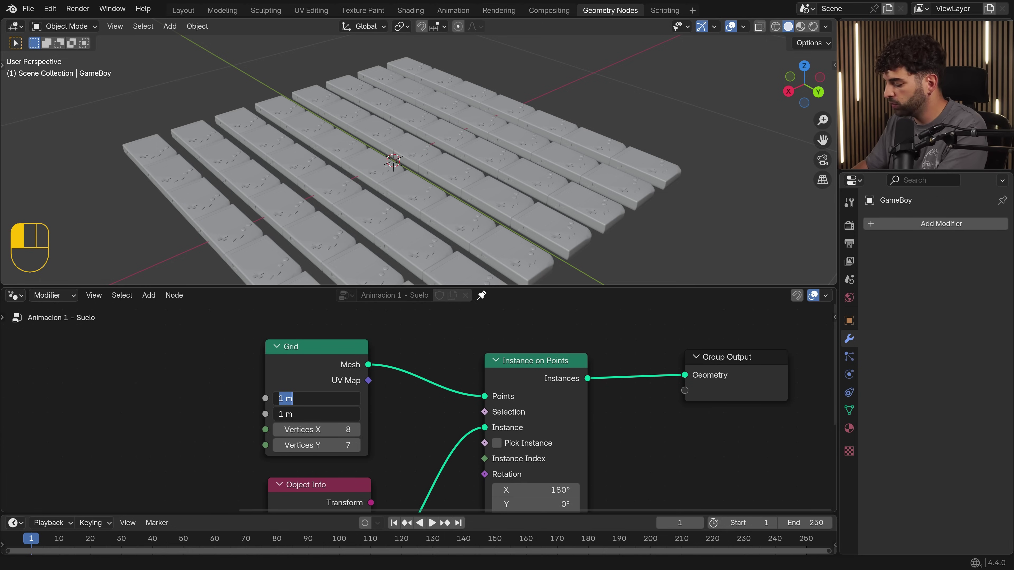
{"action": "key", "text": "Return"}
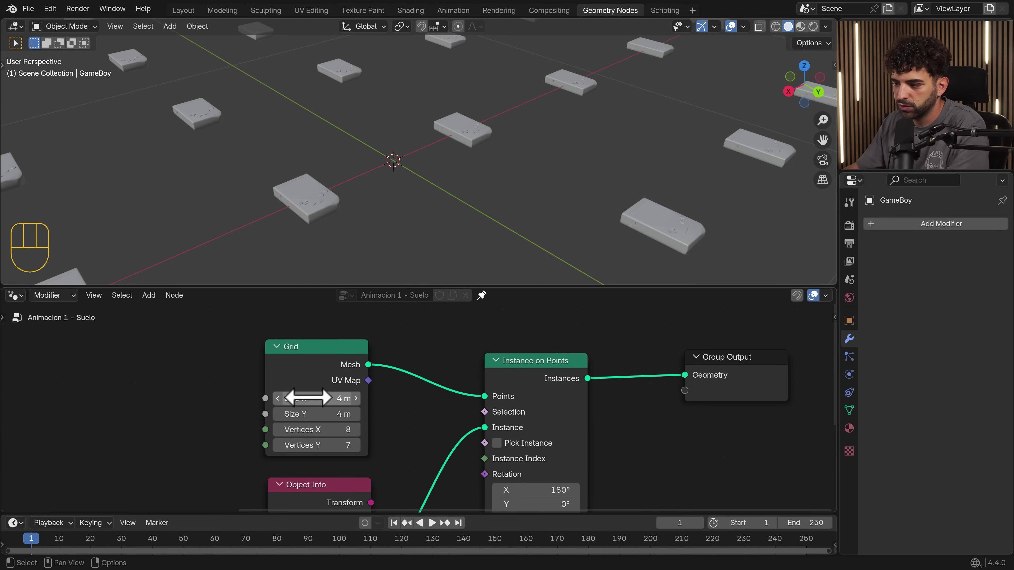
Try 5 m for the Grid node's Size X and Size Y, and return both to 4 m.
{"action": "left_click_drag", "start_coordinate": [319, 398], "coordinate": [319, 414]}
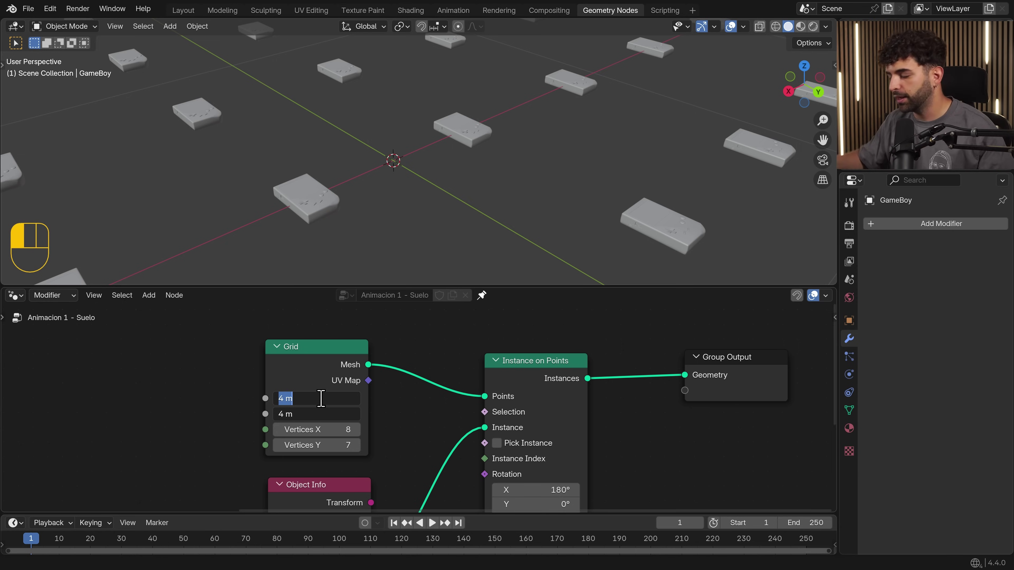
{"action": "type", "text": "5"}
{"action": "key", "text": "Return"}
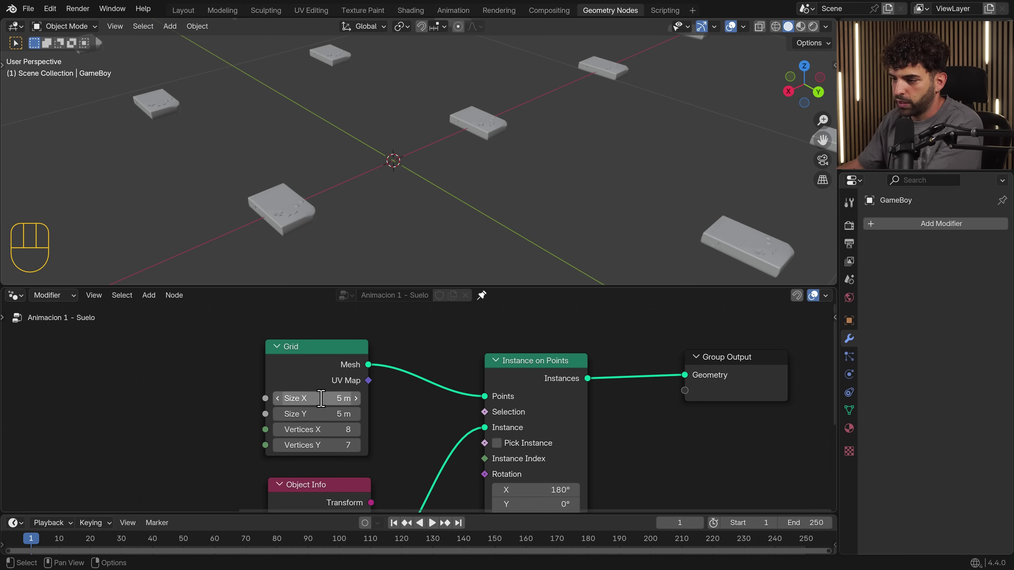
{"action": "left_click", "coordinate": [321, 398]}
{"action": "type", "text": "4"}
{"action": "key", "text": "Return"}
{"action": "left_click", "coordinate": [319, 413]}
{"action": "type", "text": "4"}
{"action": "key", "text": "Return"}
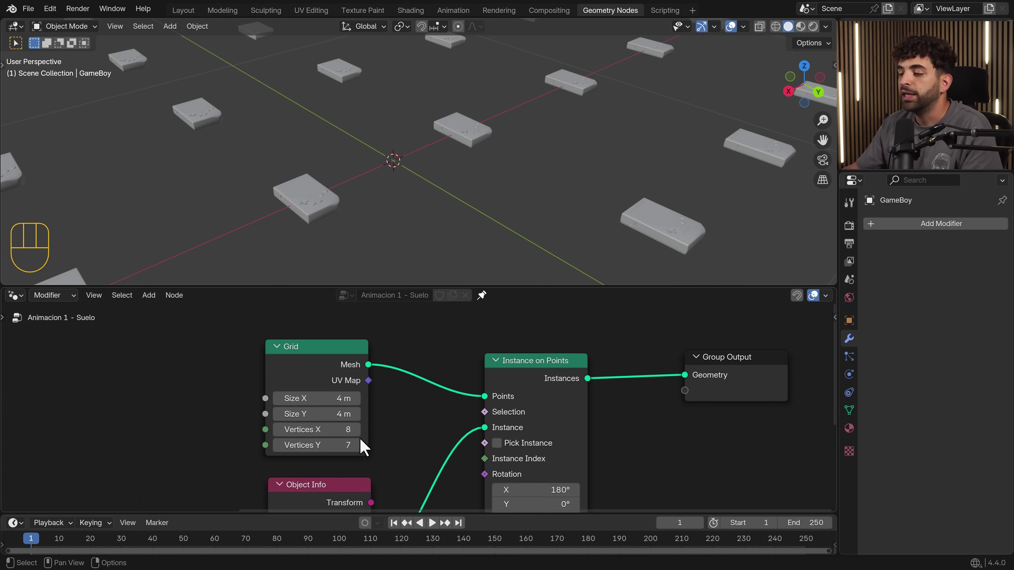
Raise the Grid node's Vertices X to 17.
{"action": "left_click", "coordinate": [354, 427]}
{"action": "left_click", "coordinate": [353, 427]}
{"action": "left_click", "coordinate": [353, 427]}
{"action": "left_click", "coordinate": [353, 427]}
{"action": "left_click", "coordinate": [353, 427]}
{"action": "left_click", "coordinate": [354, 426]}
{"action": "left_click", "coordinate": [353, 429]}
{"action": "left_click", "coordinate": [354, 429]}
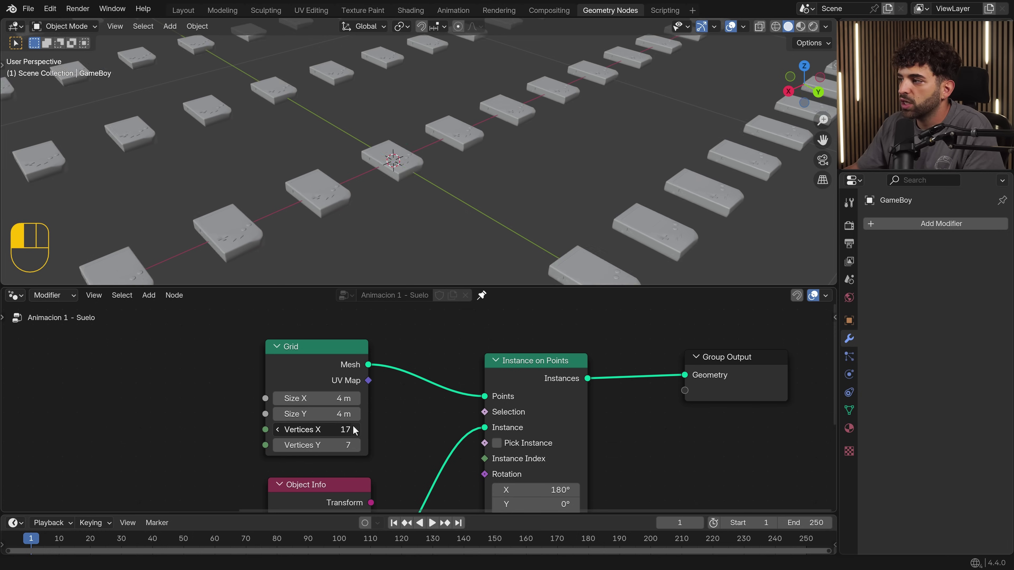
Raise the Grid node's Vertices X to 28.
{"action": "left_click", "coordinate": [354, 429]}
{"action": "left_click", "coordinate": [353, 429]}
{"action": "left_click", "coordinate": [354, 429]}
{"action": "left_click", "coordinate": [353, 429]}
{"action": "left_click", "coordinate": [353, 429]}
{"action": "left_click", "coordinate": [353, 429]}
{"action": "left_click", "coordinate": [353, 429]}
{"action": "left_click", "coordinate": [354, 429]}
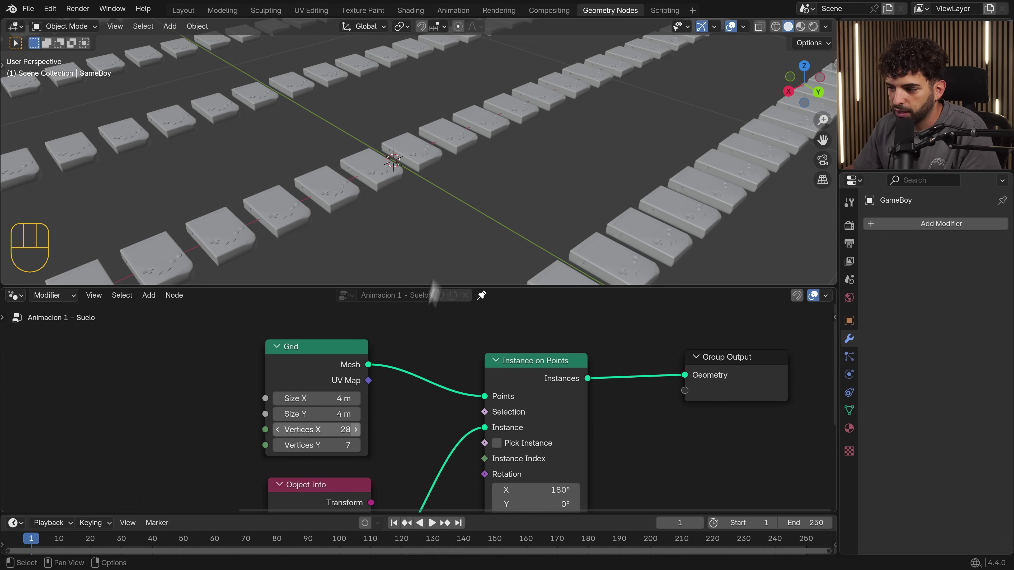
Close the horizontal gaps between GameBoys by raising the Grid node's Vertices X to 38, judging the spacing from top view.
{"action": "key", "text": "KP_7"}
{"action": "scroll", "coordinate": [472, 162], "scroll_direction": "down", "scroll_amount": 1}
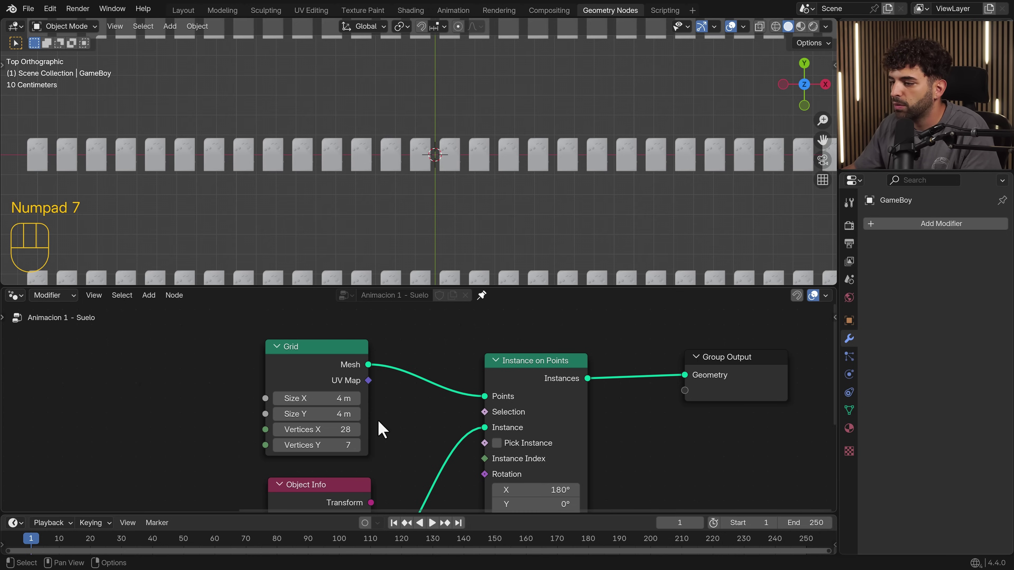
{"action": "left_click", "coordinate": [356, 430]}
{"action": "left_click", "coordinate": [355, 429]}
{"action": "left_click", "coordinate": [356, 429]}
{"action": "left_click", "coordinate": [355, 429]}
{"action": "left_click", "coordinate": [356, 430]}
{"action": "left_click", "coordinate": [356, 430]}
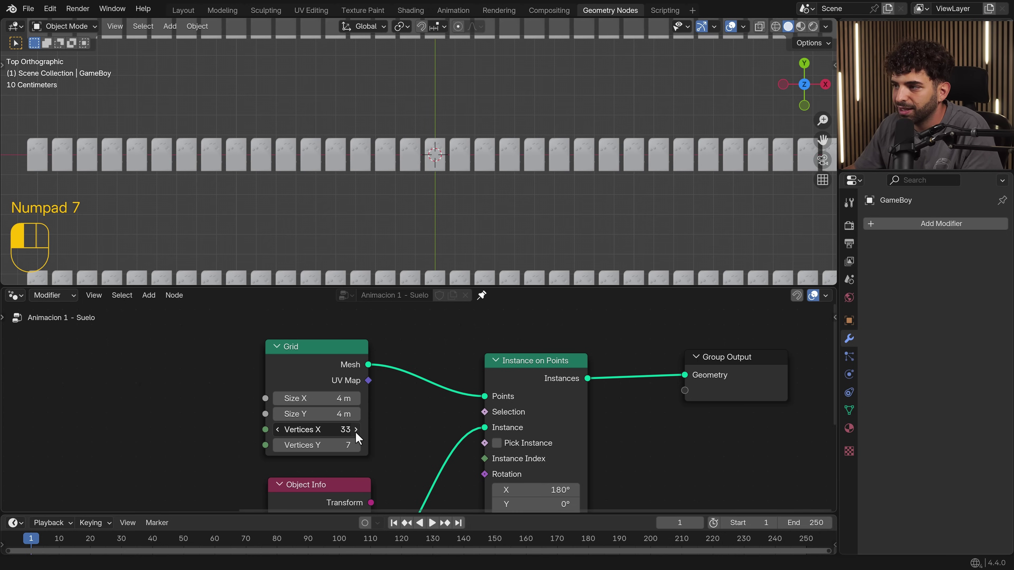
{"action": "scroll", "coordinate": [426, 148], "scroll_direction": "up", "scroll_amount": 8}
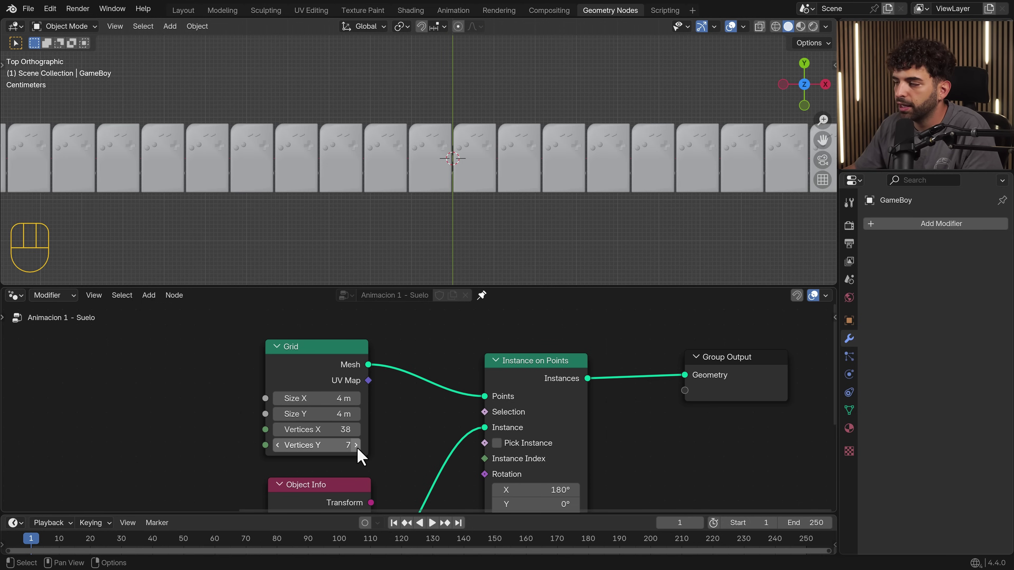
Raise the Grid node's Vertices Y to 24 to close the gaps between the rows of GameBoys.
{"action": "left_click", "coordinate": [356, 445]}
{"action": "left_click", "coordinate": [356, 445]}
{"action": "left_click", "coordinate": [355, 445]}
{"action": "left_click", "coordinate": [355, 445]}
{"action": "left_click", "coordinate": [357, 447]}
{"action": "left_click", "coordinate": [357, 448]}
{"action": "left_click", "coordinate": [357, 447]}
{"action": "left_click", "coordinate": [357, 448]}
{"action": "left_click", "coordinate": [357, 447]}
{"action": "left_click", "coordinate": [357, 447]}
{"action": "left_click", "coordinate": [356, 445]}
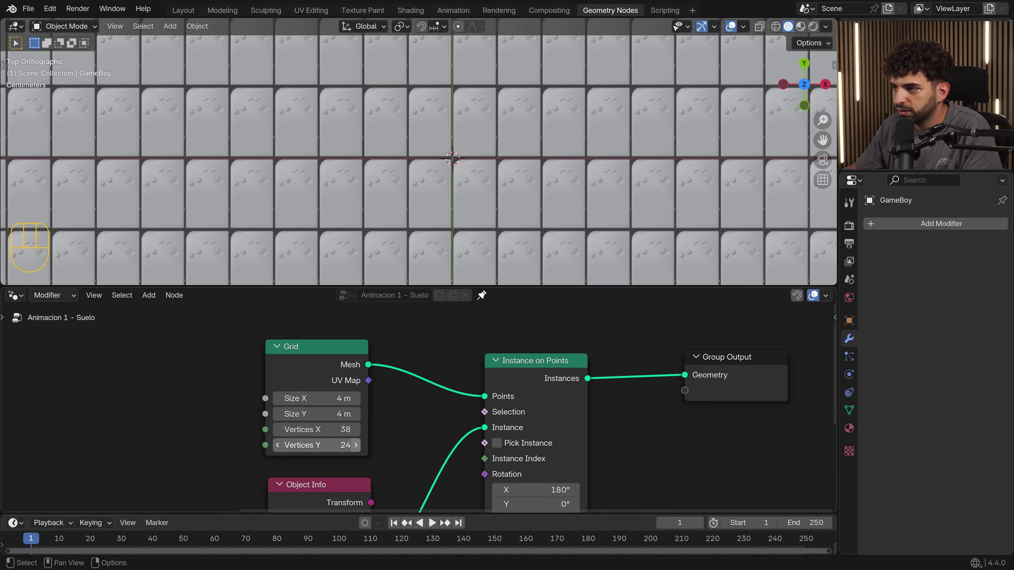
{"action": "scroll", "coordinate": [426, 195], "scroll_direction": "up", "scroll_amount": 6}
{"action": "scroll", "coordinate": [462, 190], "scroll_direction": "down", "scroll_amount": 9}
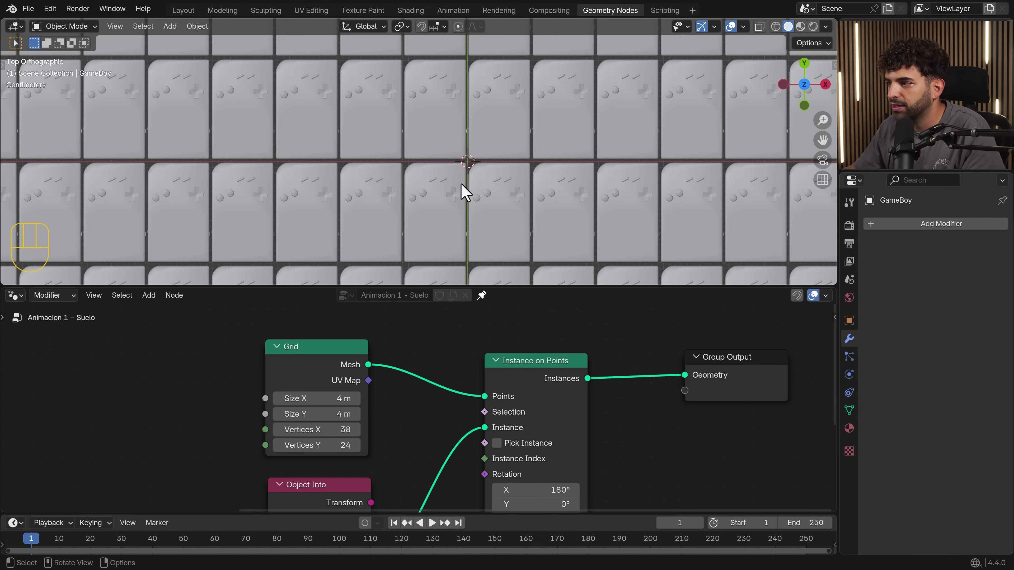
Show the 3D viewport in Material Preview shading and inspect the GameBoy floor in perspective.
{"action": "middle_click_drag", "start_coordinate": [638, 235], "coordinate": [408, 181]}
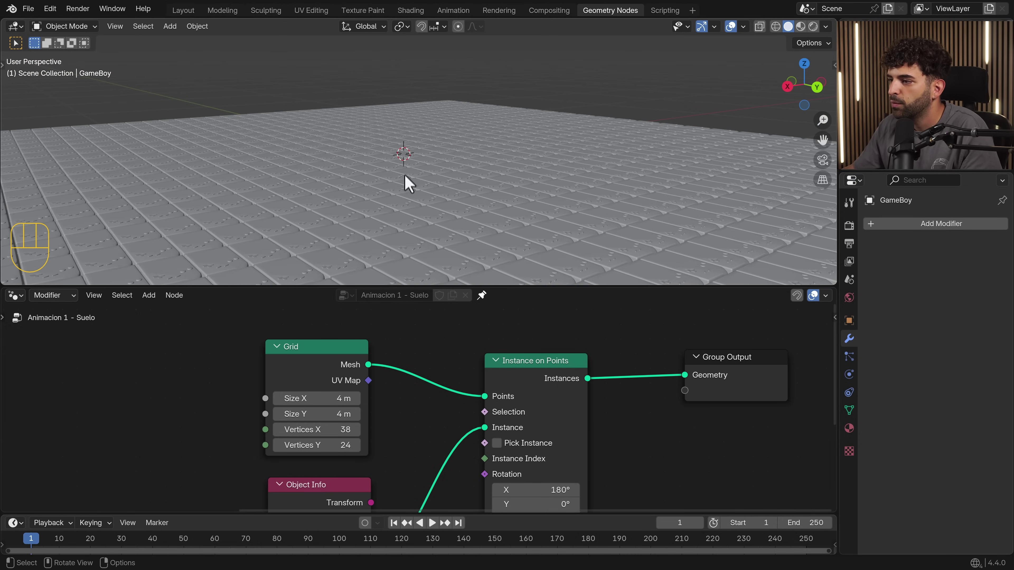
{"action": "middle_click_drag", "start_coordinate": [424, 219], "coordinate": [475, 119], "text": "shift"}
{"action": "scroll", "coordinate": [435, 215], "scroll_direction": "up", "scroll_amount": 4}
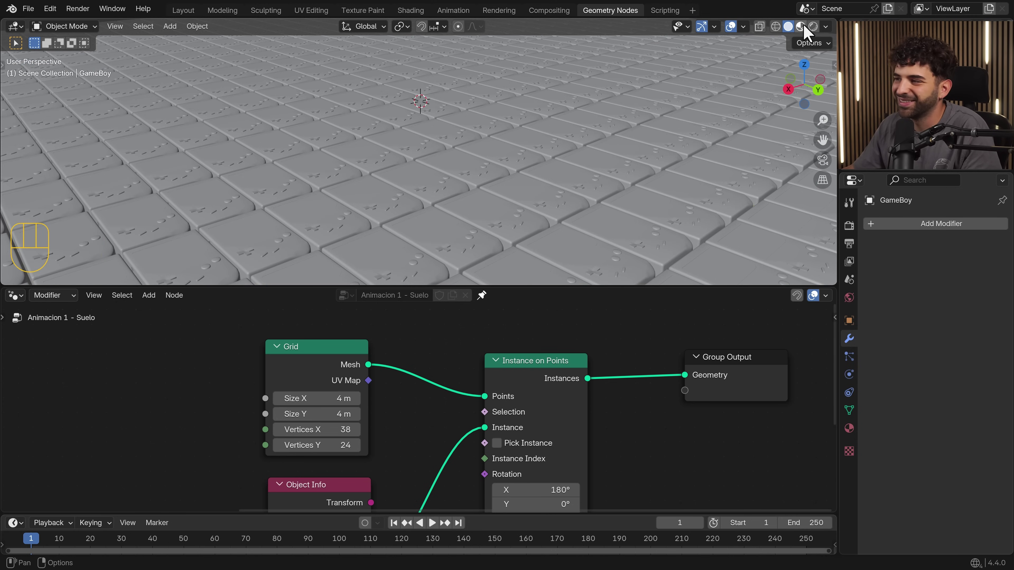
{"action": "left_click", "coordinate": [800, 27]}
{"action": "middle_click_drag", "start_coordinate": [380, 216], "coordinate": [502, 169]}
{"action": "scroll", "coordinate": [457, 169], "scroll_direction": "down", "scroll_amount": 3}
{"action": "scroll", "coordinate": [286, 417], "scroll_direction": "down", "scroll_amount": 2}
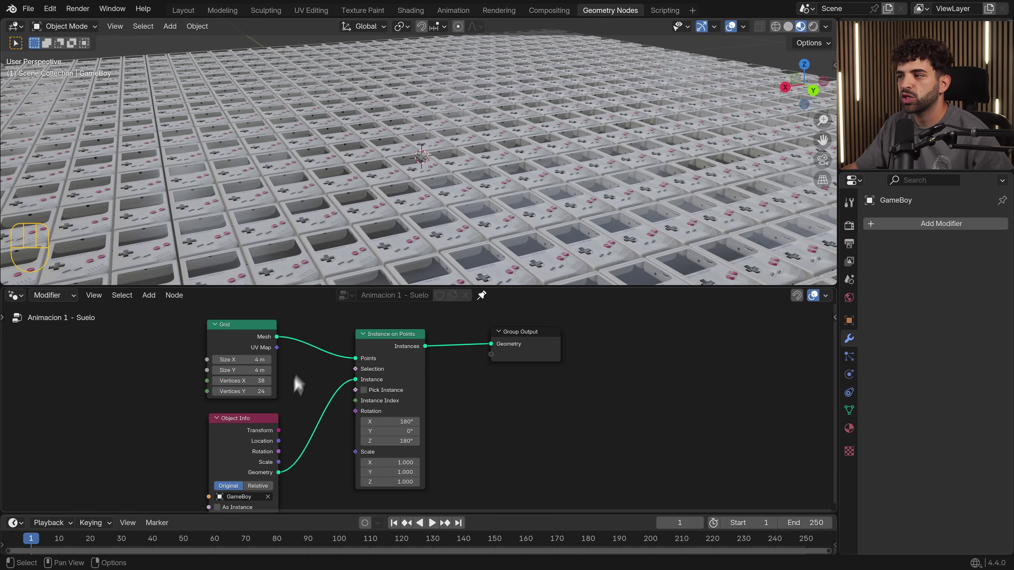
{"action": "middle_click_drag", "start_coordinate": [344, 233], "coordinate": [343, 232]}
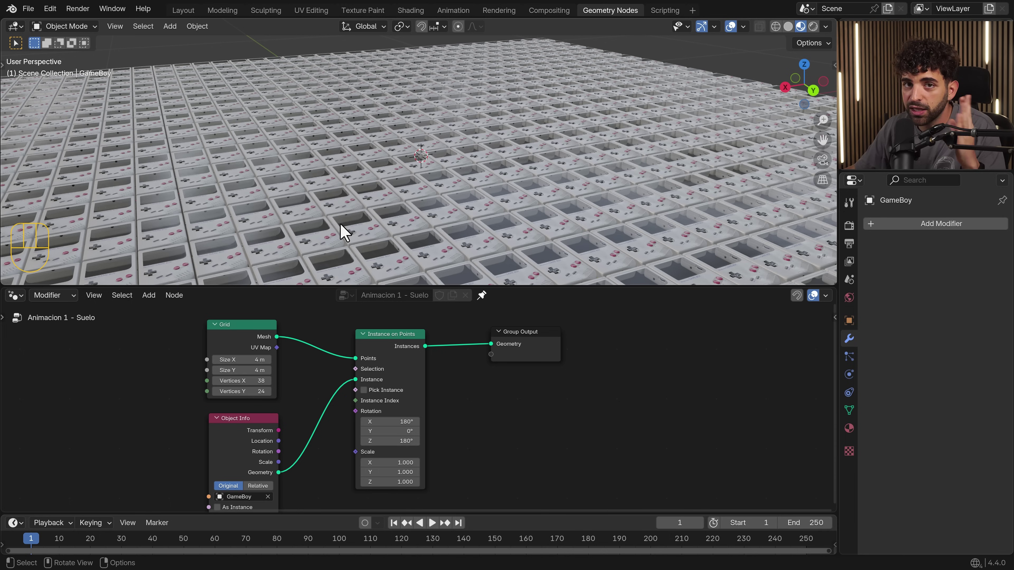
Collapse the Object Info node and place it neatly below the Grid node.
{"action": "left_click", "coordinate": [250, 426]}
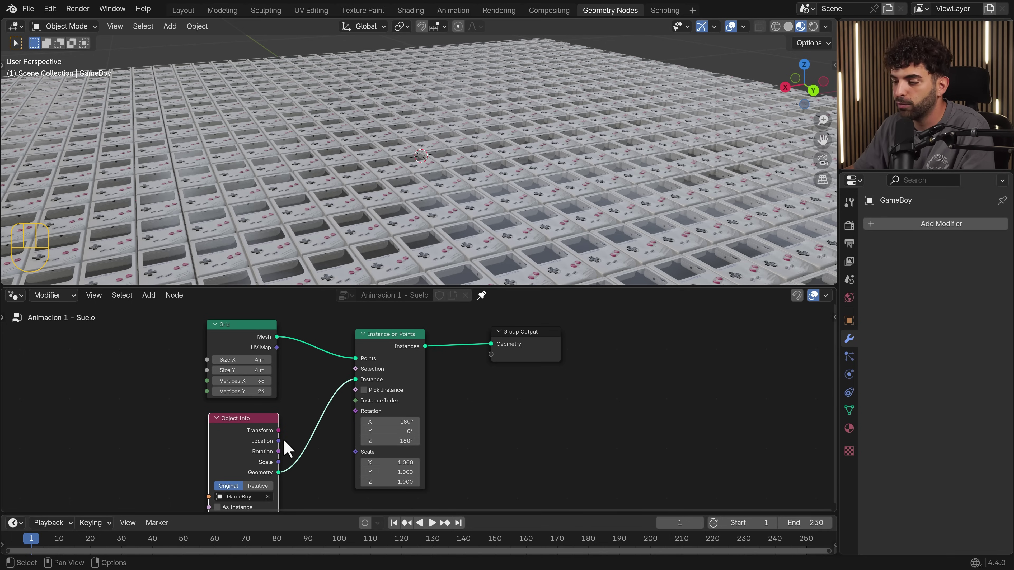
{"action": "key", "text": "h"}
{"action": "scroll", "coordinate": [279, 455], "scroll_direction": "up", "scroll_amount": 2}
{"action": "left_click_drag", "start_coordinate": [171, 429], "coordinate": [158, 431]}
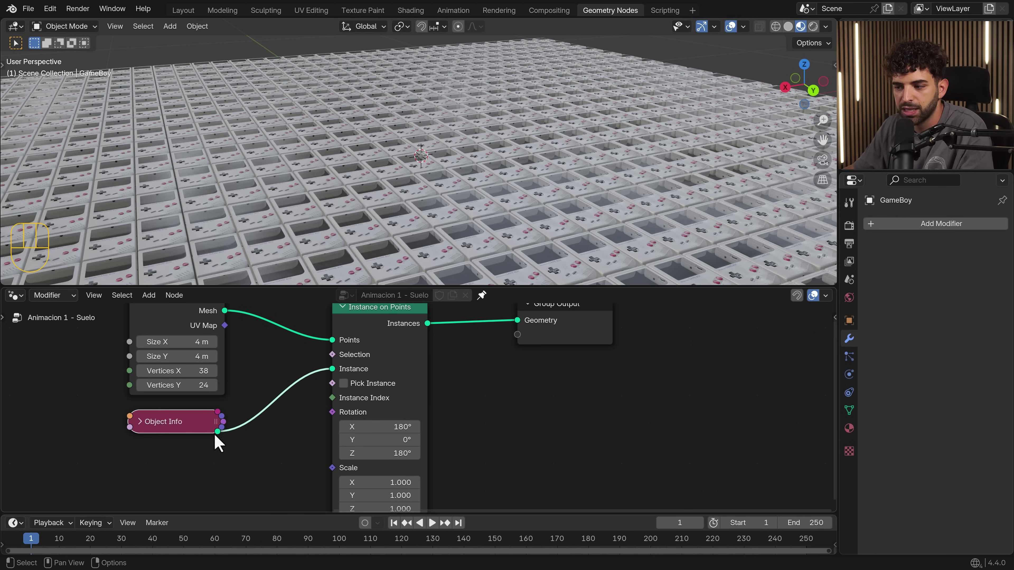
{"action": "left_click_drag", "start_coordinate": [176, 431], "coordinate": [178, 429]}
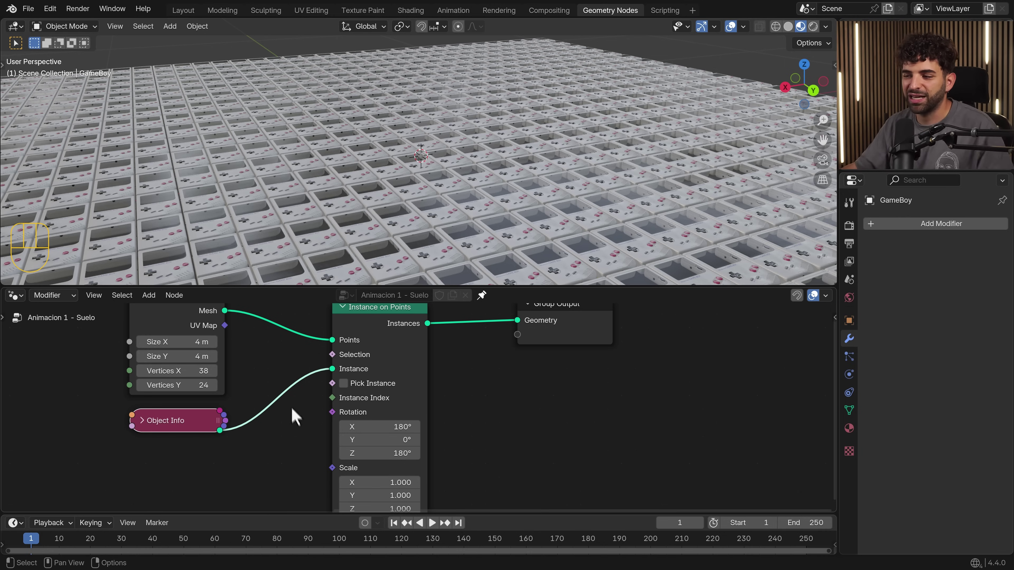
{"action": "scroll", "coordinate": [294, 418], "scroll_direction": "down", "scroll_amount": 3}
{"action": "middle_click_drag", "start_coordinate": [312, 423], "coordinate": [264, 455]}
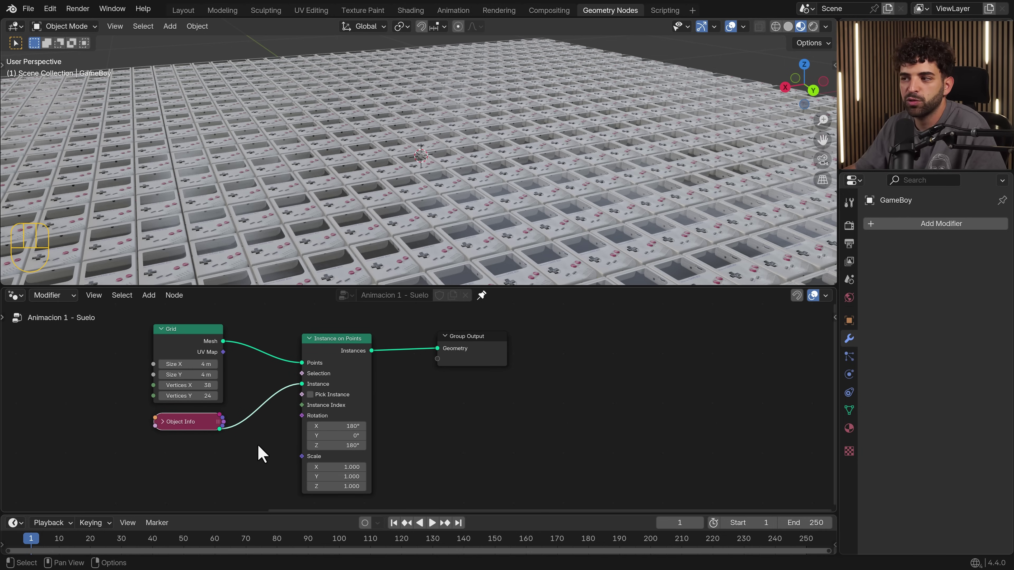
Move the Group Output node farther from Instance on Points to make room for another node.
{"action": "scroll", "coordinate": [441, 192], "scroll_direction": "down", "scroll_amount": 3}
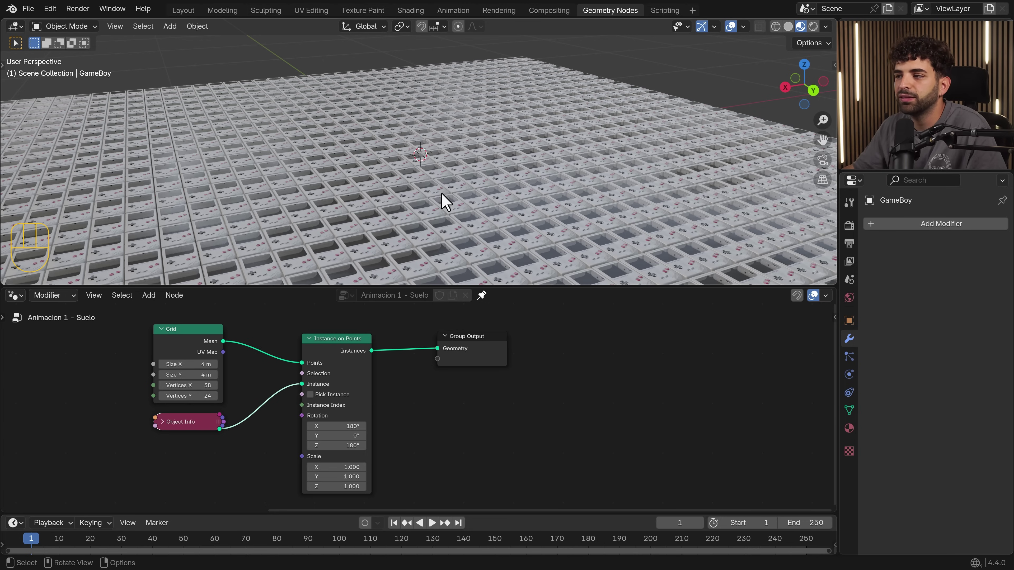
{"action": "middle_click_drag", "start_coordinate": [462, 183], "coordinate": [455, 213]}
{"action": "middle_click_drag", "start_coordinate": [501, 382], "coordinate": [326, 351]}
{"action": "left_click_drag", "start_coordinate": [326, 351], "coordinate": [526, 348]}
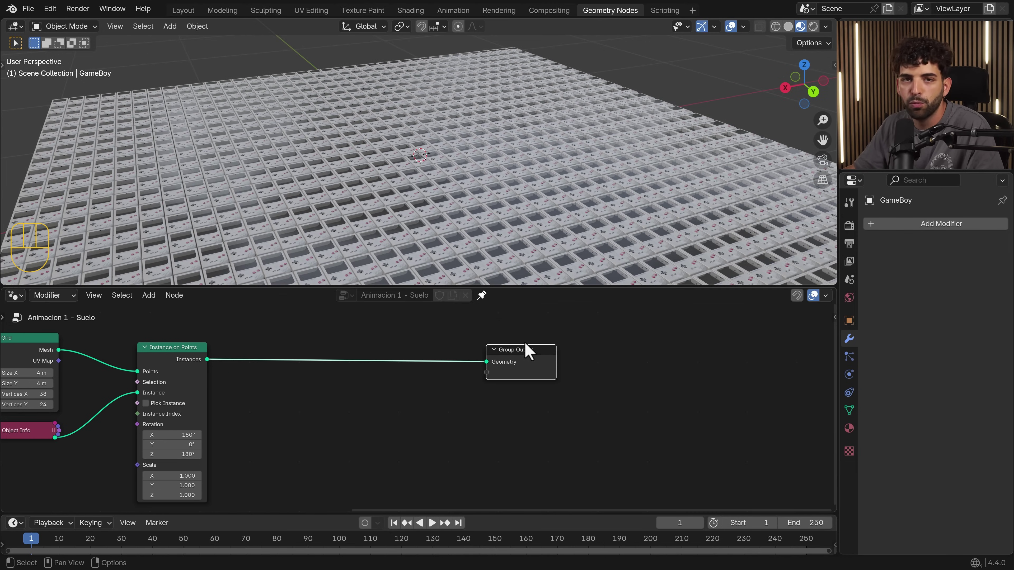
Insert a Transform Geometry node between Instance on Points and Group Output.
{"action": "scroll", "coordinate": [366, 415], "scroll_direction": "up", "scroll_amount": 2}
{"action": "middle_click_drag", "start_coordinate": [353, 412], "coordinate": [379, 443]}
{"action": "key", "text": "shift+a"}
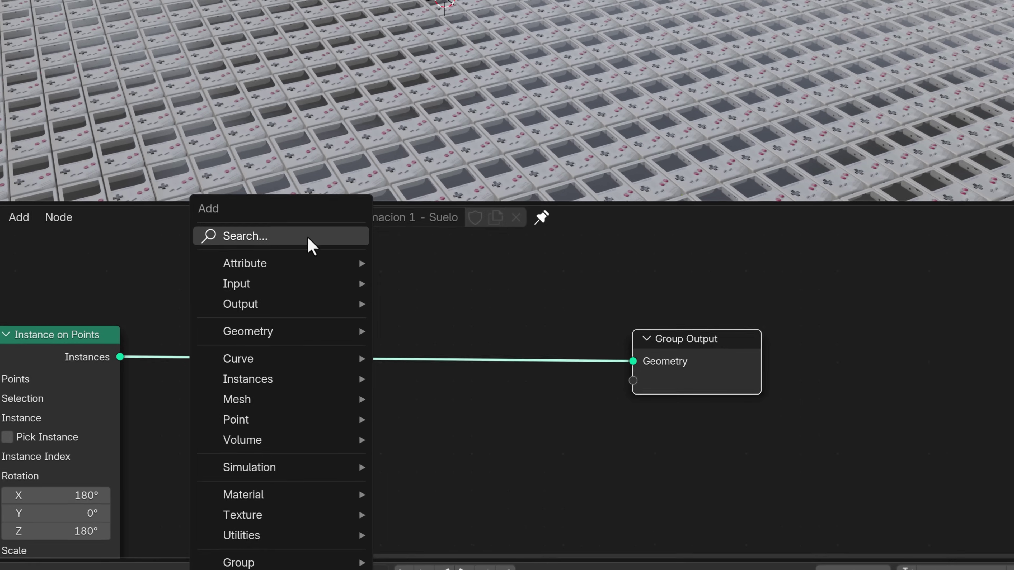
{"action": "type", "text": "transfo"}
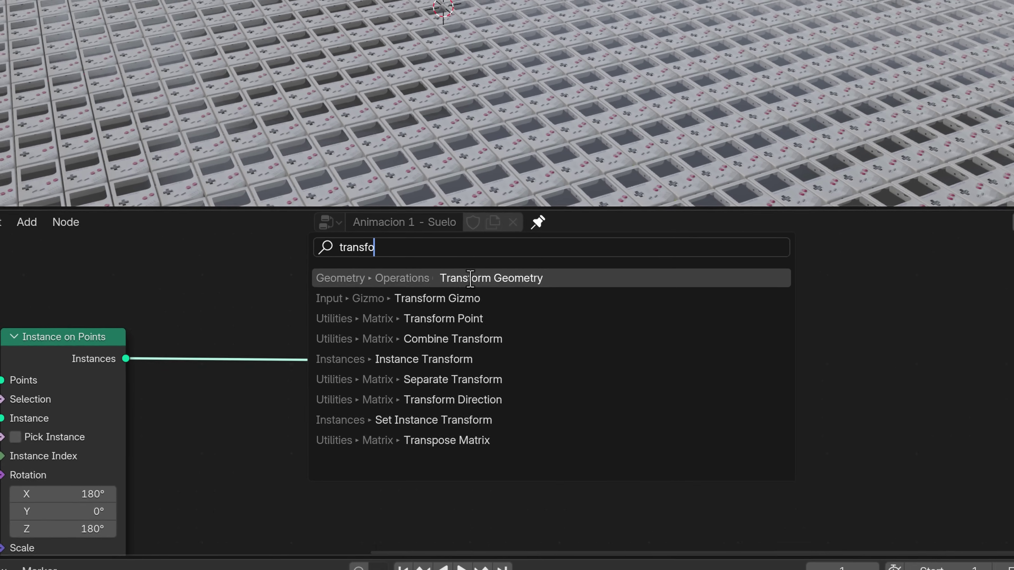
{"action": "key", "text": "Return"}
{"action": "left_click", "coordinate": [323, 356]}
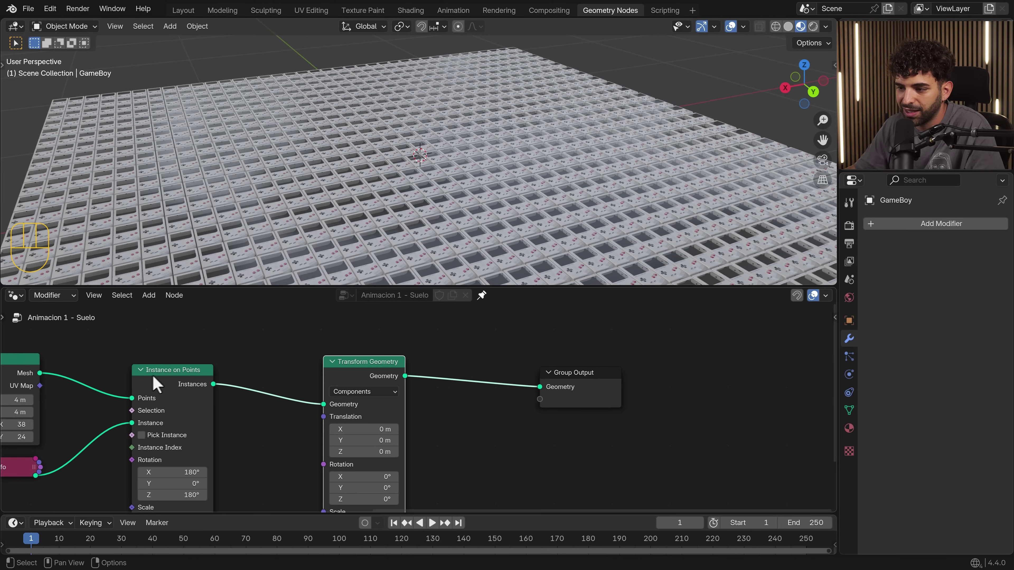
{"action": "middle_click_drag", "start_coordinate": [415, 490], "coordinate": [433, 430]}
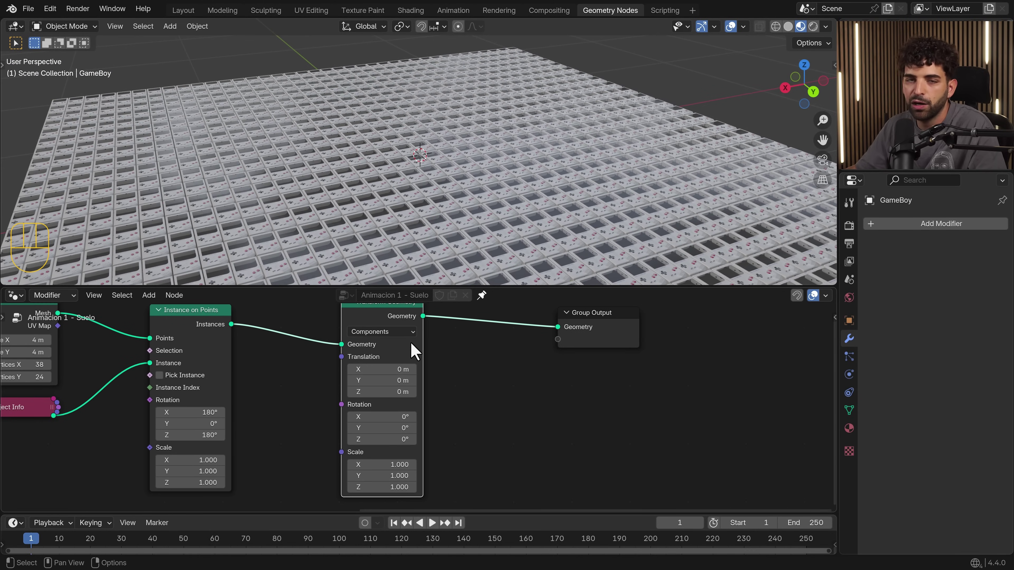
{"action": "scroll", "coordinate": [468, 370], "scroll_direction": "up", "scroll_amount": 2}
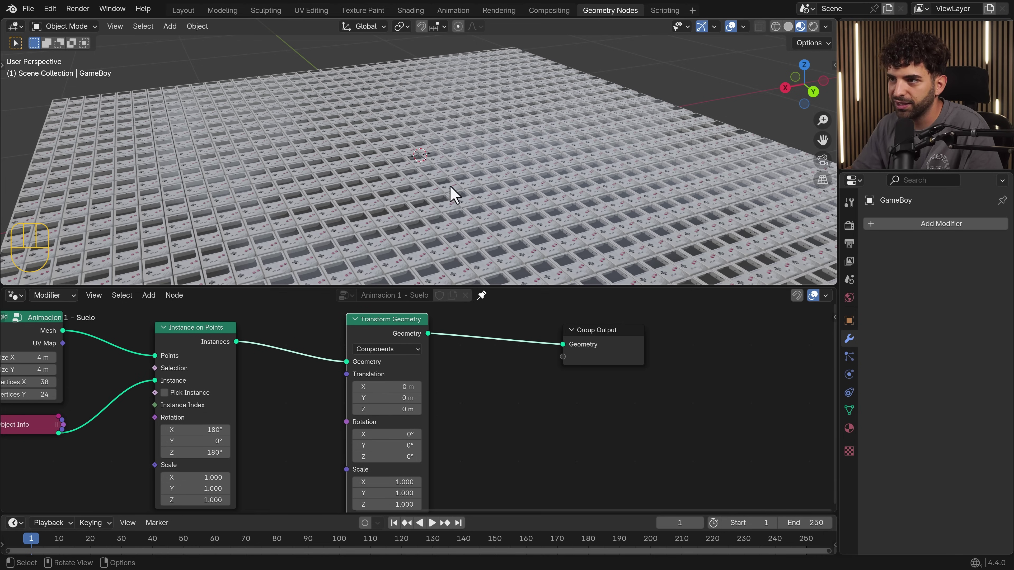
{"action": "scroll", "coordinate": [447, 177], "scroll_direction": "up", "scroll_amount": 3}
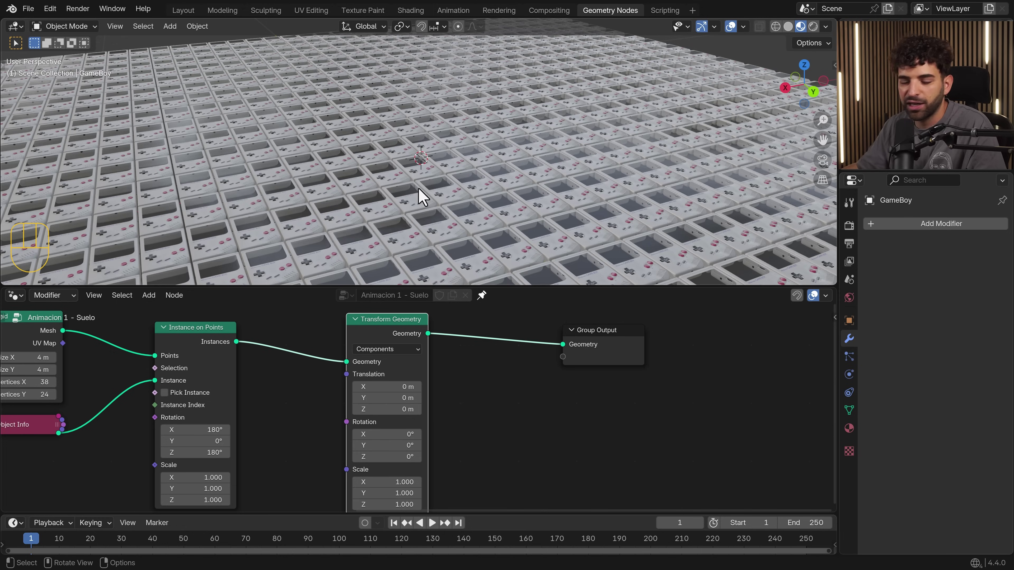
{"action": "middle_click_drag", "start_coordinate": [418, 435], "coordinate": [419, 401]}
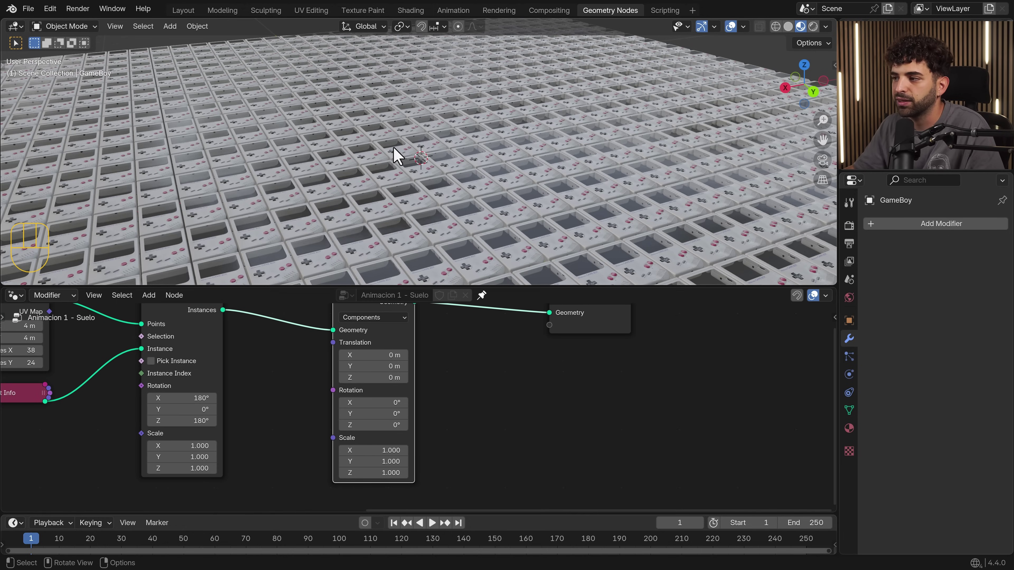
Try rotating the whole floor about Z with the Transform Geometry node, and undo the rotation.
{"action": "left_click_drag", "start_coordinate": [373, 431], "coordinate": [677, 425]}
{"action": "key", "text": "ctrl+z"}
{"action": "middle_click_drag", "start_coordinate": [433, 397], "coordinate": [391, 448]}
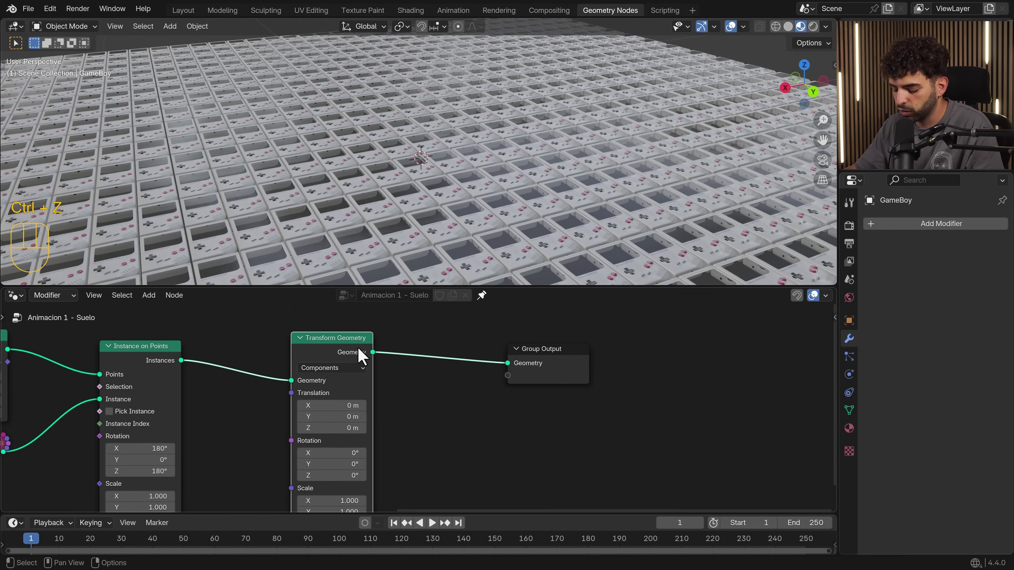
Remove the Transform Geometry node, keeping Instance on Points connected to Group Output.
{"action": "key", "text": "x"}
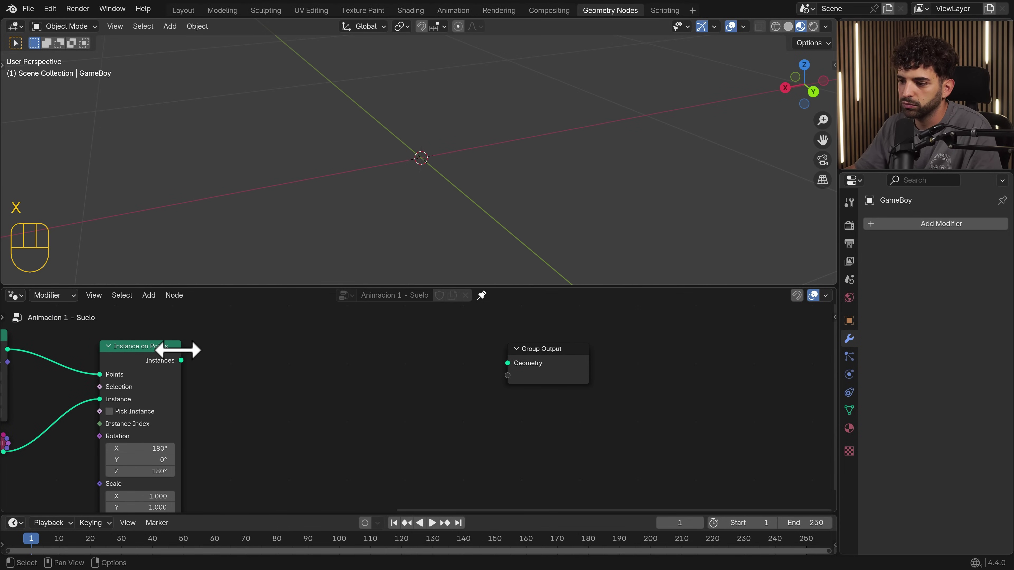
{"action": "left_click_drag", "start_coordinate": [181, 361], "coordinate": [508, 363]}
{"action": "key", "text": "ctrl+z"}
{"action": "key", "text": "ctrl+z"}
{"action": "key", "text": "ctrl+z"}
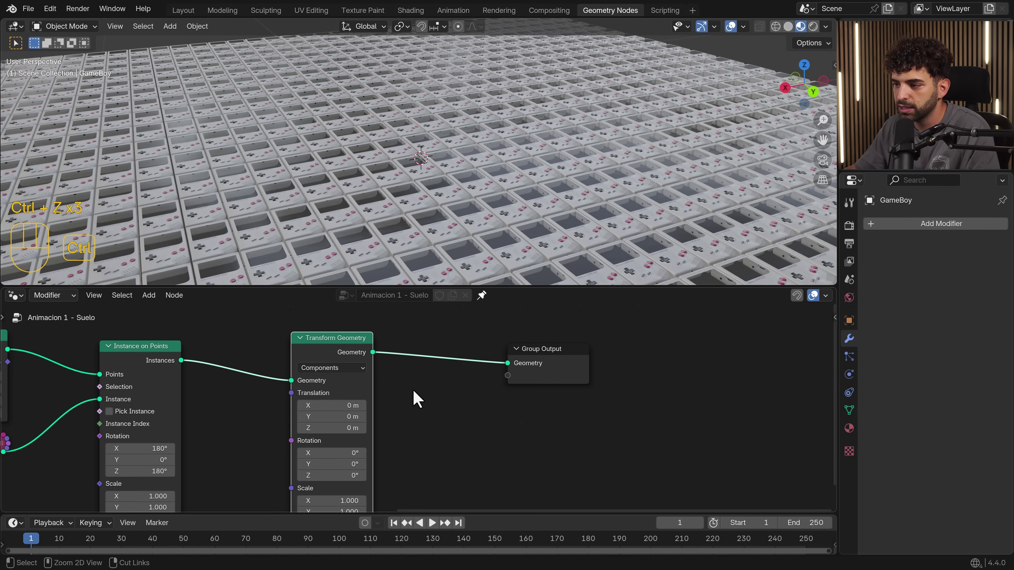
{"action": "key", "text": "ctrl+x"}
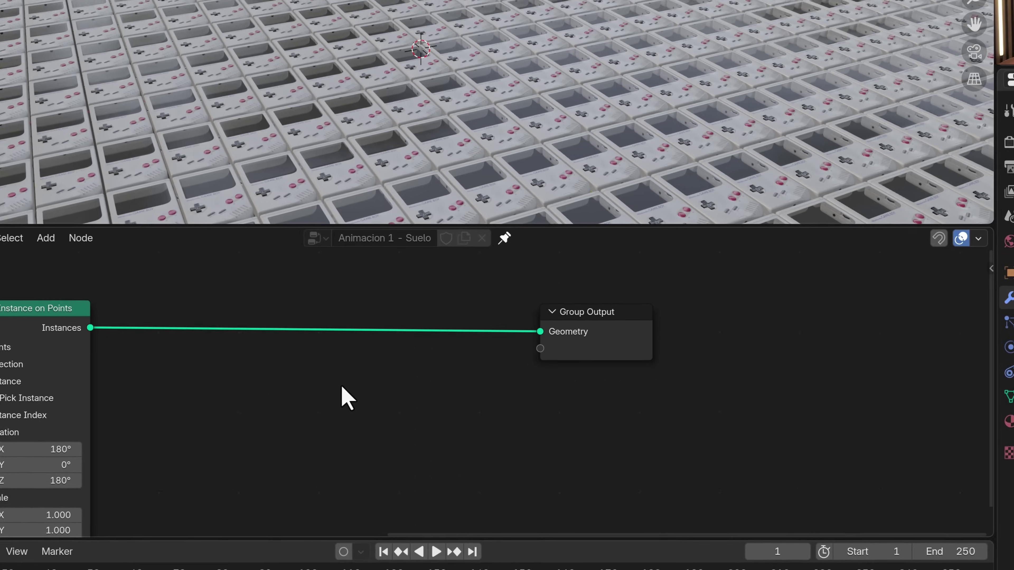
Insert a Rotate Instances node between Instance on Points and Group Output.
{"action": "key", "text": "shift+a"}
{"action": "left_click", "coordinate": [308, 256]}
{"action": "type", "text": "rotate insta"}
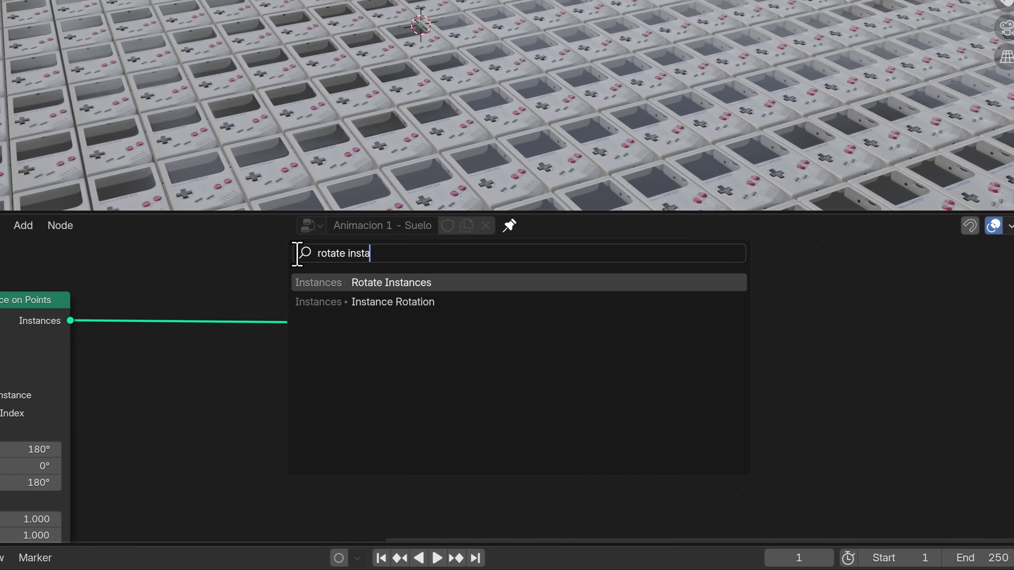
{"action": "left_click", "coordinate": [373, 282]}
{"action": "left_click", "coordinate": [283, 301]}
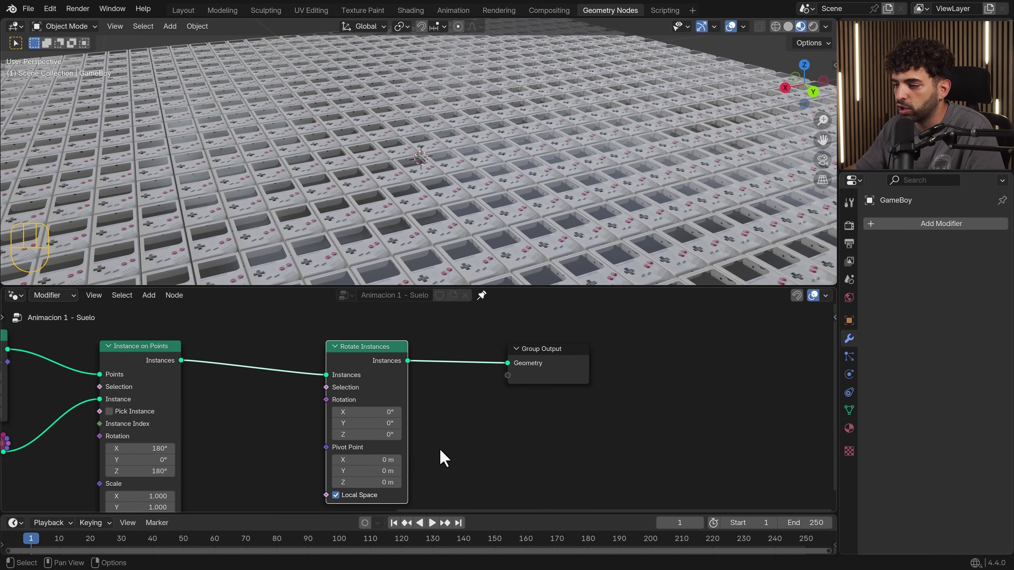
Try Z rotations such as 29.5° and 67.4° on the Rotate Instances node, and reset Z to 0°.
{"action": "scroll", "coordinate": [440, 450], "scroll_direction": "up", "scroll_amount": 2}
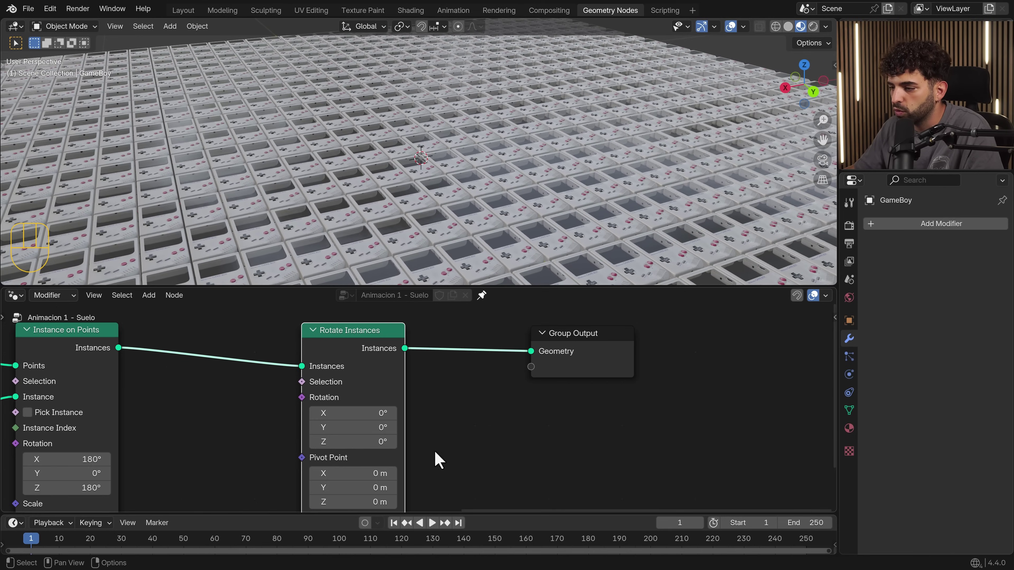
{"action": "left_click_drag", "start_coordinate": [355, 448], "coordinate": [414, 448], "text": "shift"}
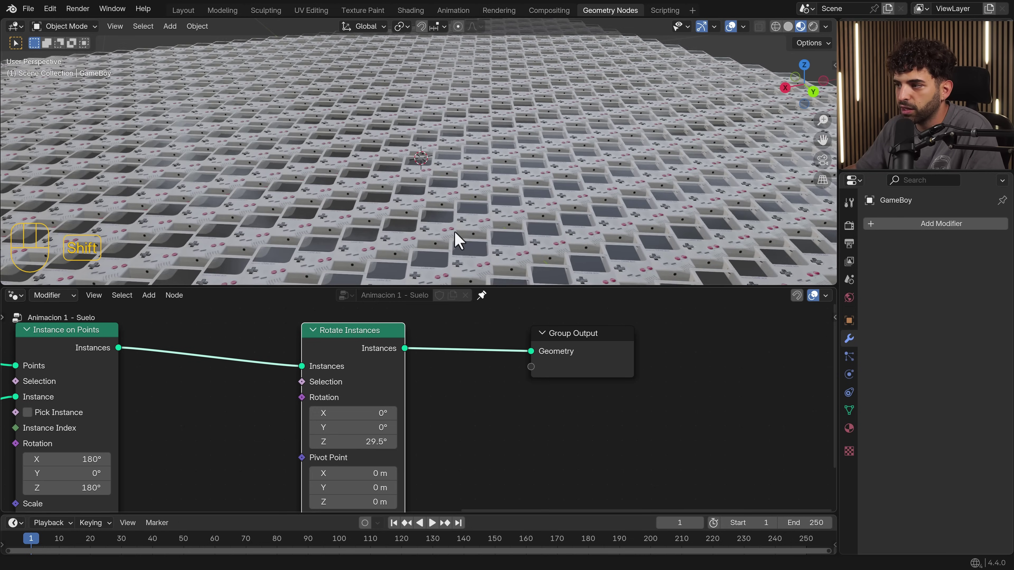
{"action": "scroll", "coordinate": [459, 146], "scroll_direction": "up", "scroll_amount": 1}
{"action": "middle_click_drag", "start_coordinate": [418, 183], "coordinate": [457, 205]}
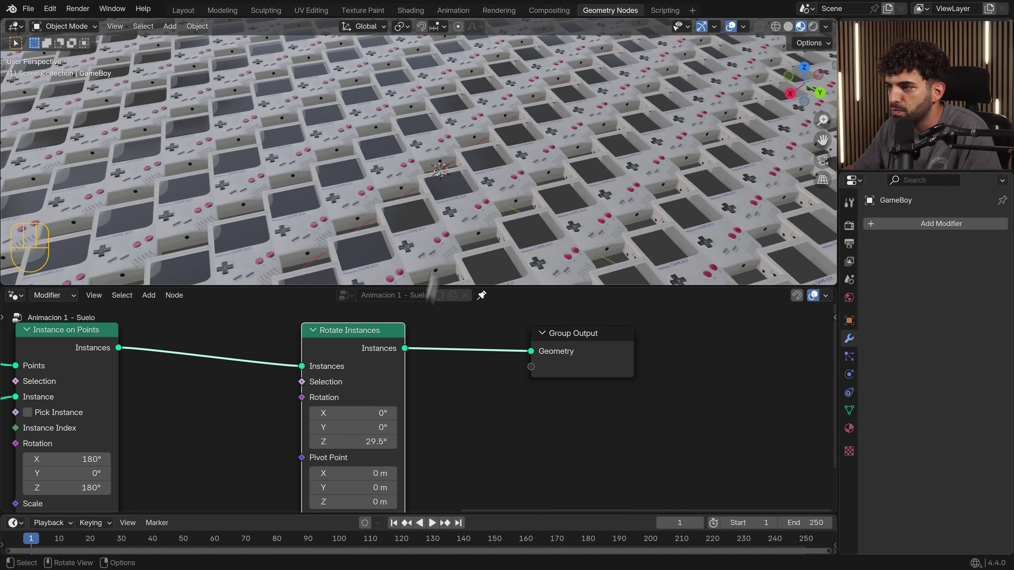
{"action": "left_click_drag", "start_coordinate": [351, 441], "coordinate": [394, 441], "text": "shift"}
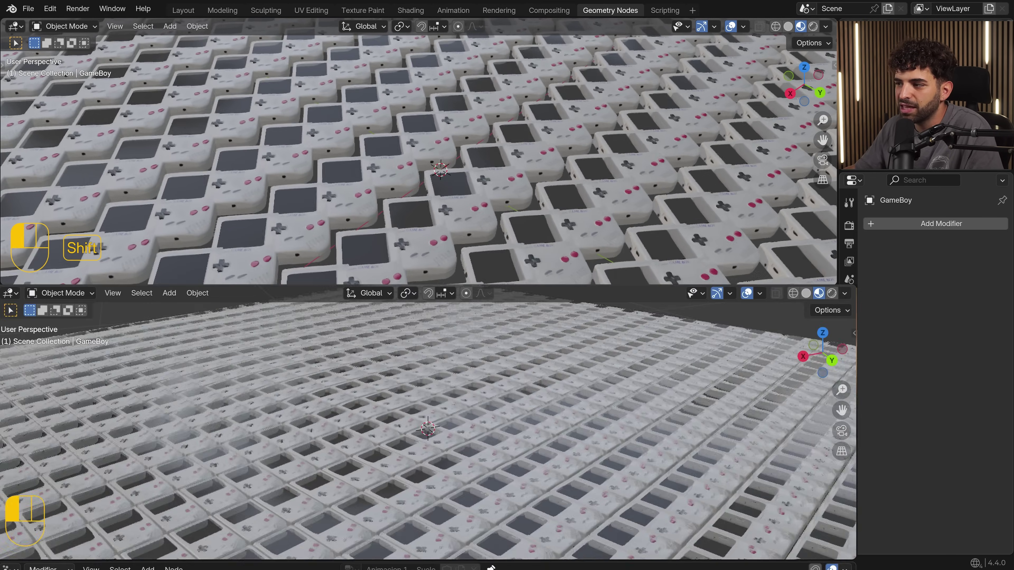
{"action": "left_click_drag", "start_coordinate": [394, 441], "coordinate": [291, 441], "text": "shift"}
{"action": "scroll", "coordinate": [461, 423], "scroll_direction": "down", "scroll_amount": 4}
{"action": "left_click_drag", "start_coordinate": [377, 350], "coordinate": [371, 347]}
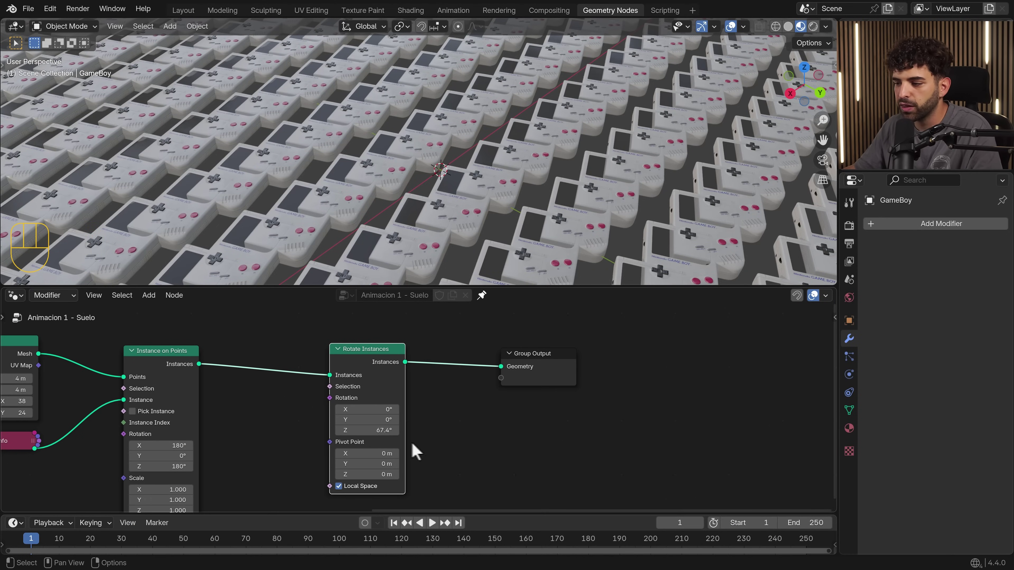
{"action": "double_click", "coordinate": [367, 430]}
{"action": "type", "text": "0"}
{"action": "key", "text": "Return"}
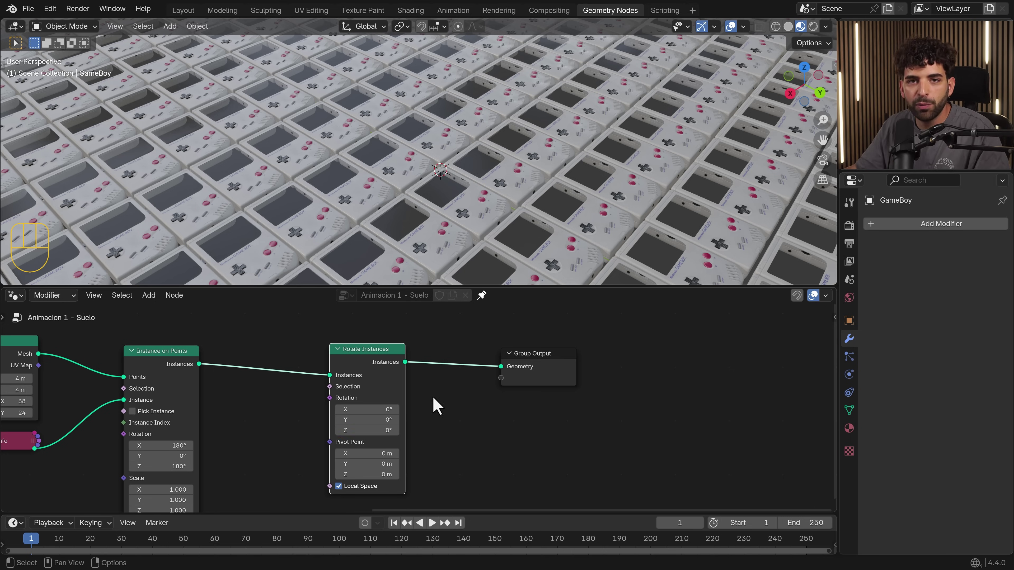
Set the Z rotation of the Rotate Instances node to 45°.
{"action": "scroll", "coordinate": [465, 177], "scroll_direction": "down", "scroll_amount": 3}
{"action": "middle_click_drag", "start_coordinate": [430, 246], "coordinate": [407, 224]}
{"action": "middle_click_drag", "start_coordinate": [419, 444], "coordinate": [437, 431]}
{"action": "mouse_move", "coordinate": [389, 351]}
{"action": "left_mouse_down"}
{"action": "mouse_move", "coordinate": [389, 328]}
{"action": "mouse_move", "coordinate": [389, 346]}
{"action": "left_mouse_up"}
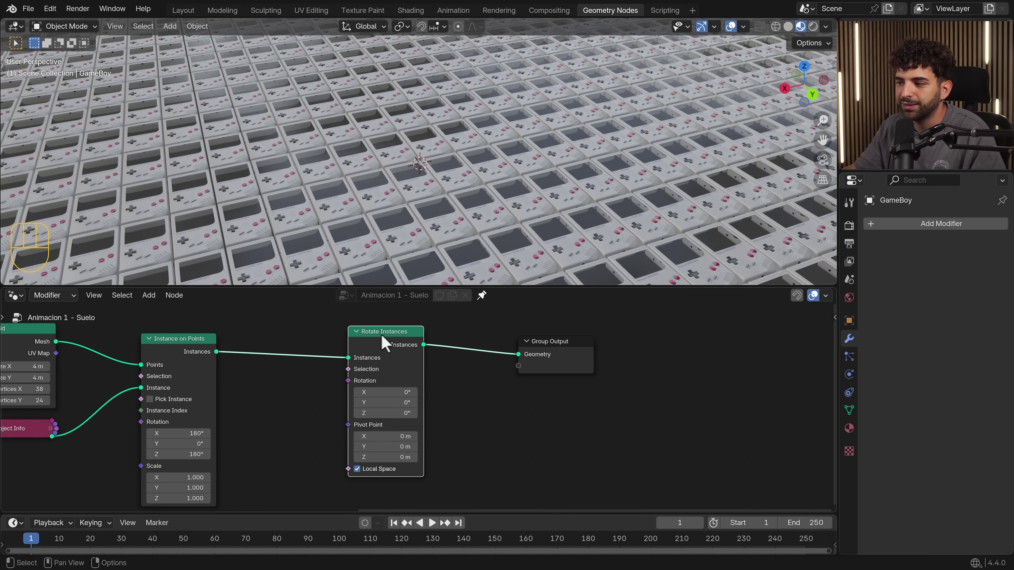
{"action": "left_click", "coordinate": [385, 414]}
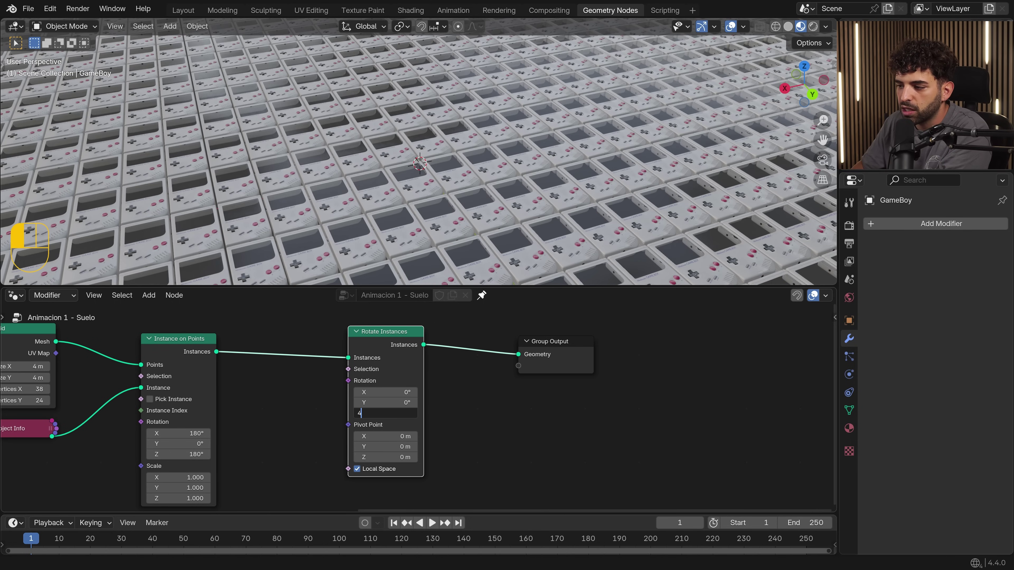
{"action": "key", "text": "Return"}
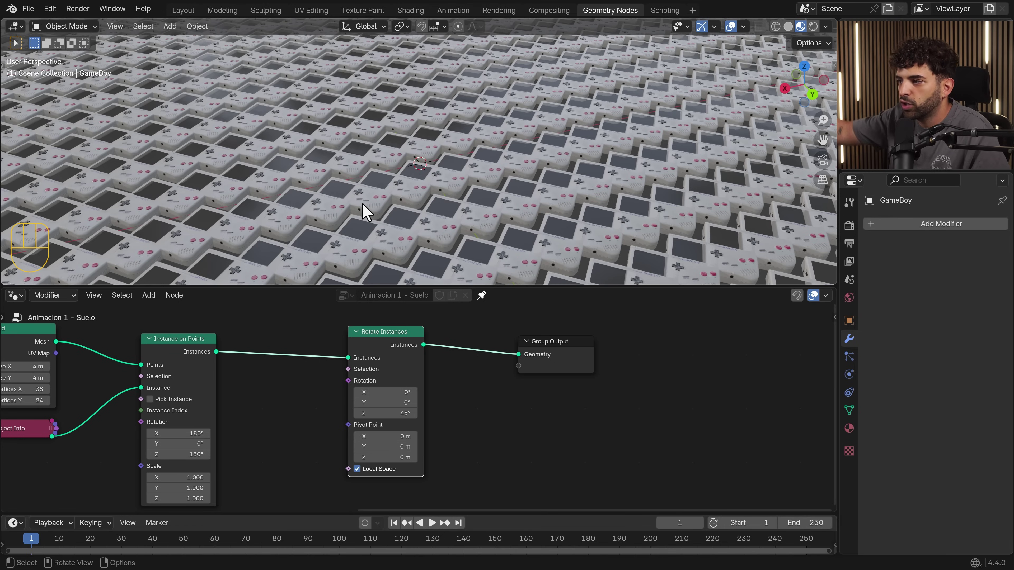
{"action": "scroll", "coordinate": [353, 198], "scroll_direction": "up", "scroll_amount": 6}
{"action": "middle_click_drag", "start_coordinate": [351, 192], "coordinate": [377, 193]}
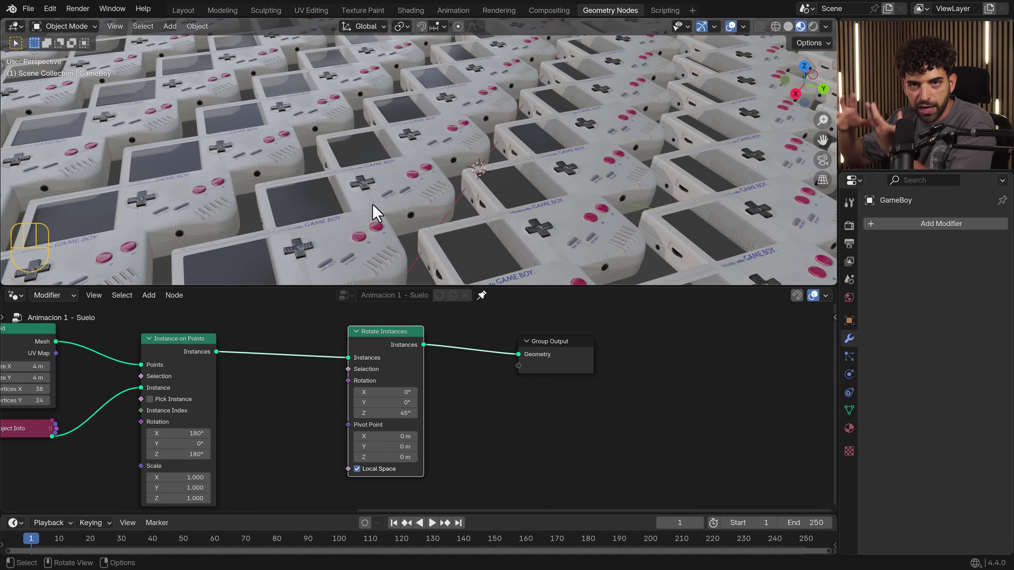
Reduce the Grid node's Vertices X to 27 to space the rotated GameBoys apart.
{"action": "middle_click_drag", "start_coordinate": [85, 385], "coordinate": [377, 399]}
{"action": "scroll", "coordinate": [389, 415], "scroll_direction": "up", "scroll_amount": 2}
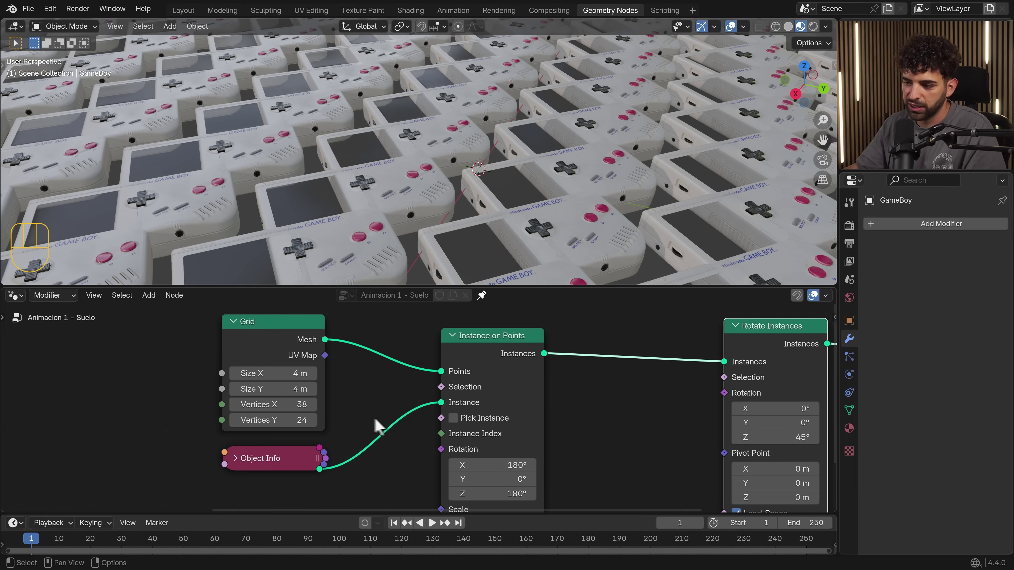
{"action": "middle_click_drag", "start_coordinate": [321, 419], "coordinate": [373, 419]}
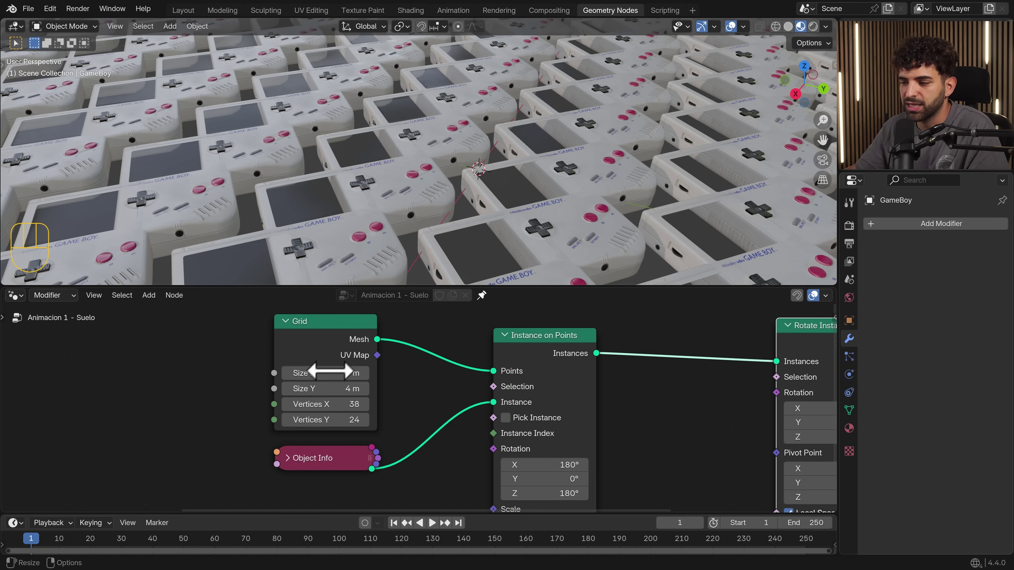
{"action": "left_click_drag", "start_coordinate": [294, 403], "coordinate": [276, 403]}
{"action": "left_click", "coordinate": [286, 404]}
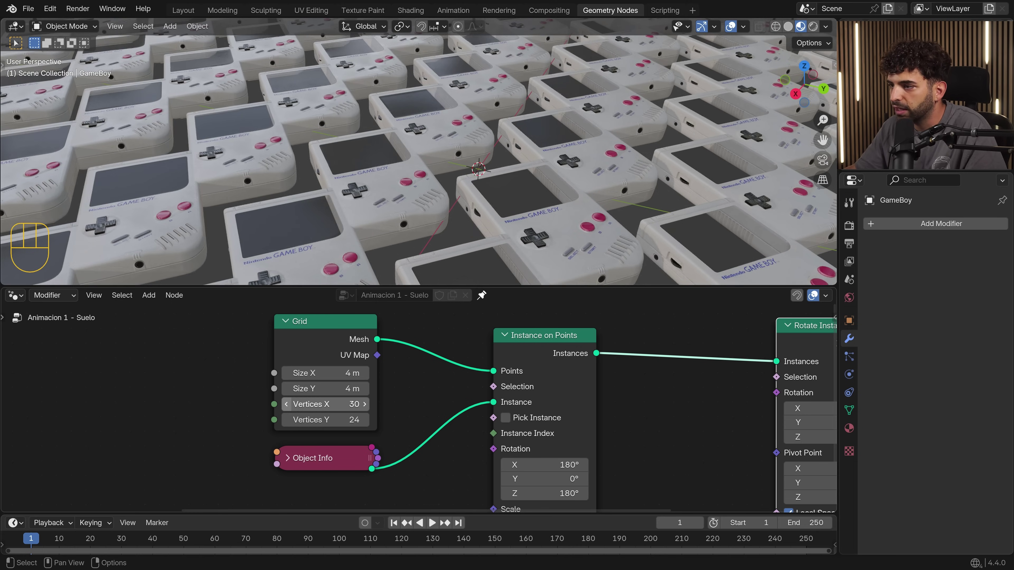
{"action": "left_click", "coordinate": [286, 404]}
{"action": "left_click", "coordinate": [286, 405]}
{"action": "left_click", "coordinate": [286, 404]}
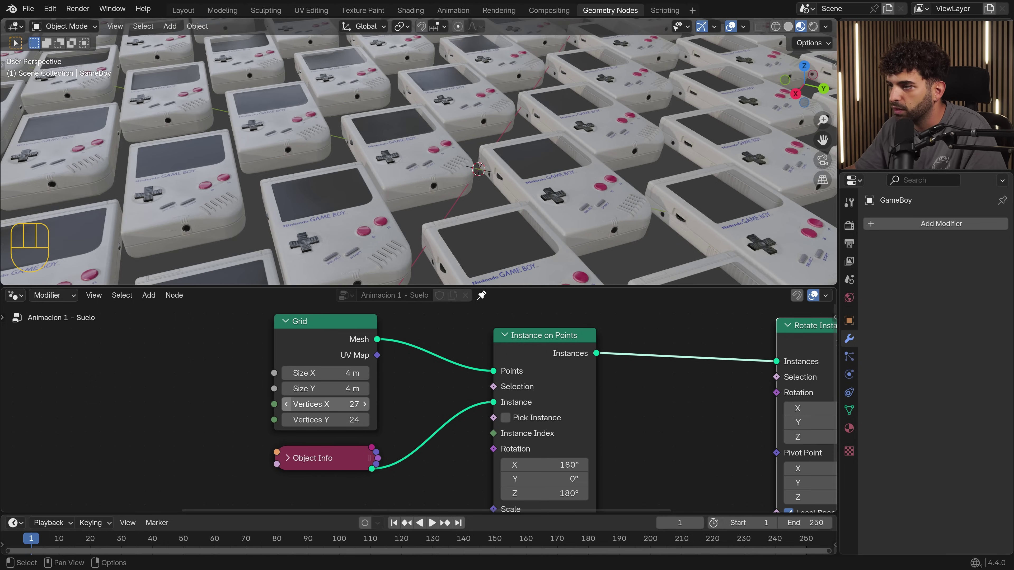
{"action": "middle_click_drag", "start_coordinate": [405, 183], "coordinate": [379, 181]}
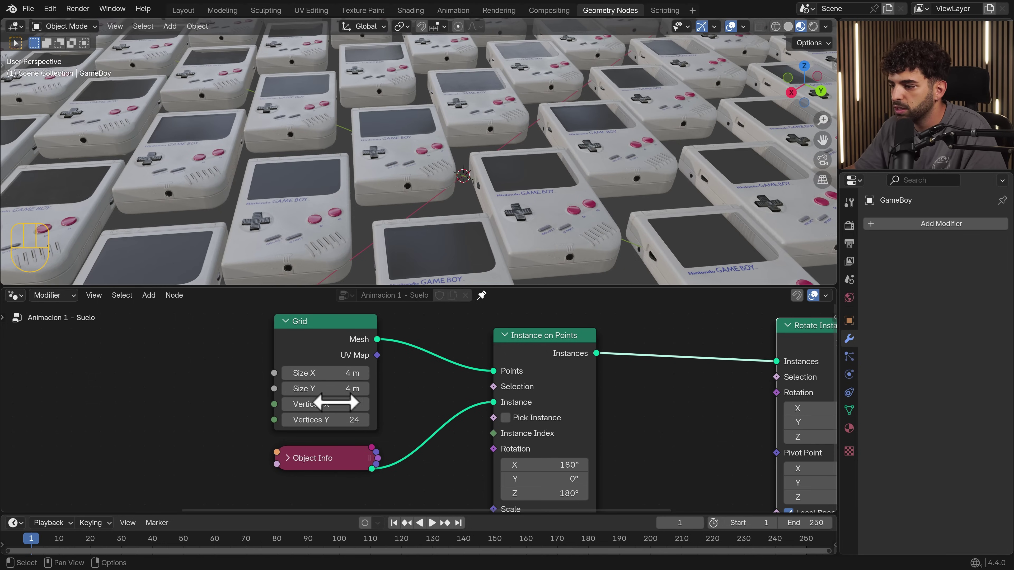
Raise the Grid node's Vertices Y to 28.
{"action": "left_click", "coordinate": [364, 420]}
{"action": "left_click", "coordinate": [364, 420]}
{"action": "left_click", "coordinate": [364, 420]}
{"action": "left_click", "coordinate": [364, 420]}
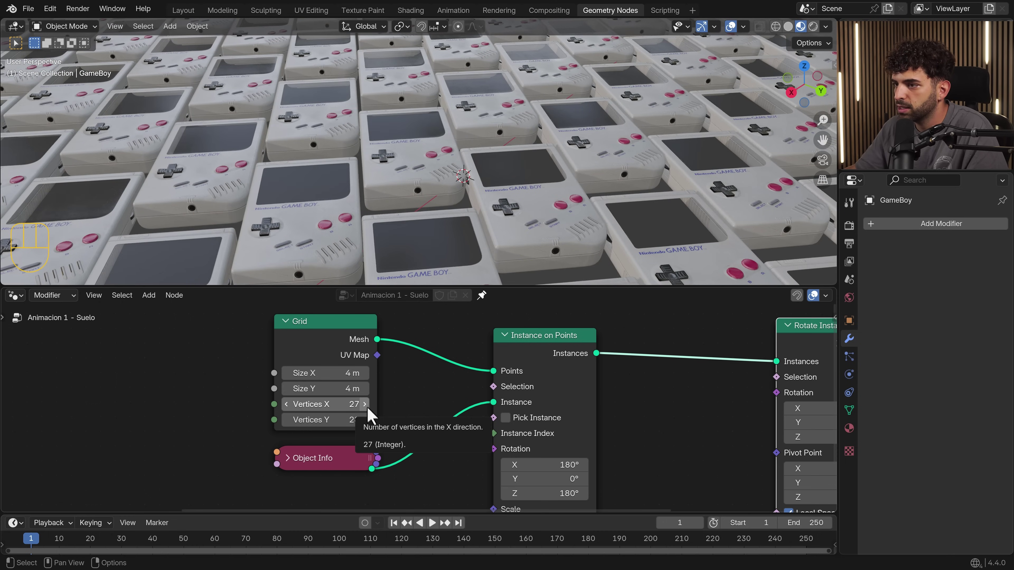
Check the spacing between the GameBoys from the top view and set the Grid node's Vertices X to 28.
{"action": "scroll", "coordinate": [396, 220], "scroll_direction": "down", "scroll_amount": 5}
{"action": "mouse_move", "coordinate": [396, 220]}
{"action": "middle_mouse_down"}
{"action": "mouse_move", "coordinate": [426, 197]}
{"action": "mouse_move", "coordinate": [382, 229]}
{"action": "middle_mouse_up"}
{"action": "key", "text": "KP_7"}
{"action": "scroll", "coordinate": [416, 251], "scroll_direction": "up", "scroll_amount": 2}
{"action": "scroll", "coordinate": [416, 251], "scroll_direction": "up", "scroll_amount": 6}
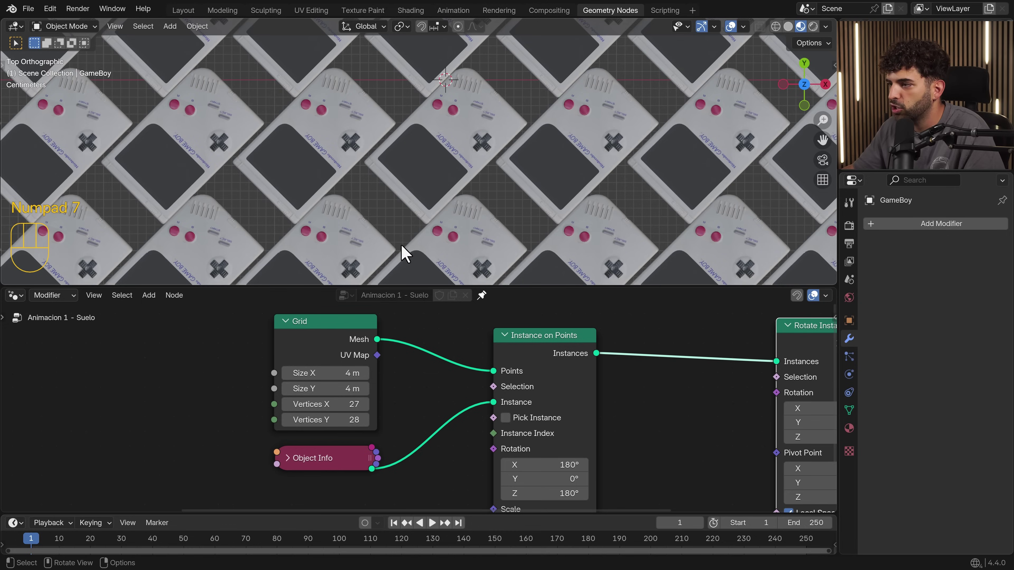
{"action": "middle_click_drag", "start_coordinate": [464, 248], "coordinate": [414, 216], "text": "shift"}
{"action": "scroll", "coordinate": [386, 158], "scroll_direction": "down", "scroll_amount": 1}
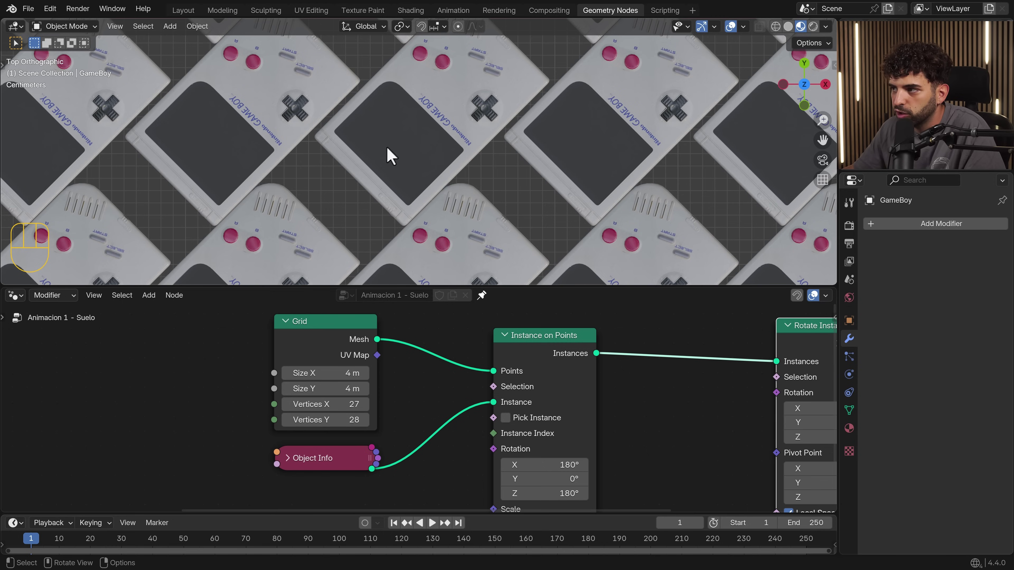
{"action": "left_click", "coordinate": [364, 404]}
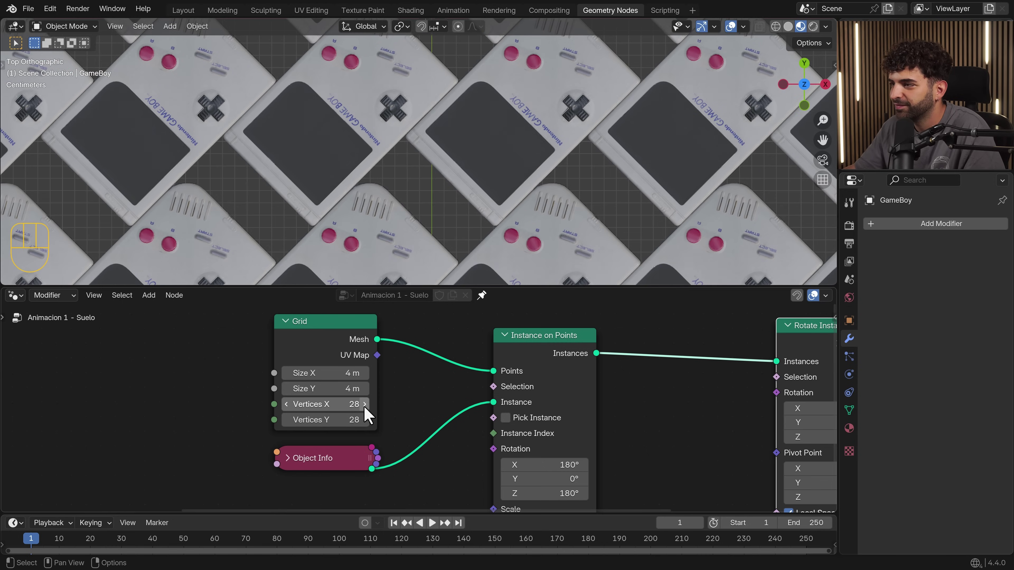
{"action": "middle_click_drag", "start_coordinate": [395, 248], "coordinate": [466, 183]}
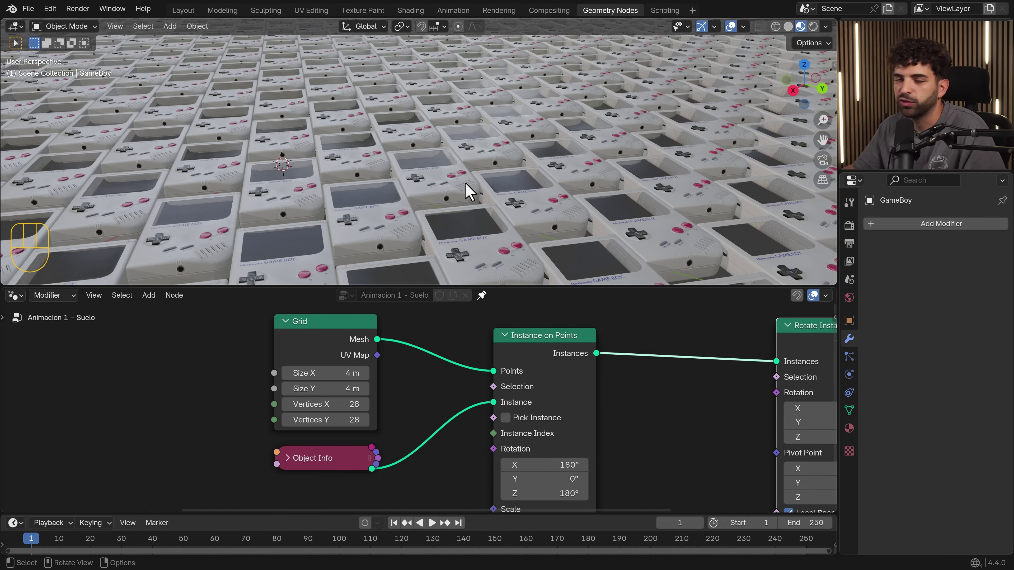
{"action": "scroll", "coordinate": [654, 399], "scroll_direction": "down", "scroll_amount": 3}
{"action": "middle_click_drag", "start_coordinate": [649, 419], "coordinate": [457, 380]}
{"action": "key", "text": "shift+a"}
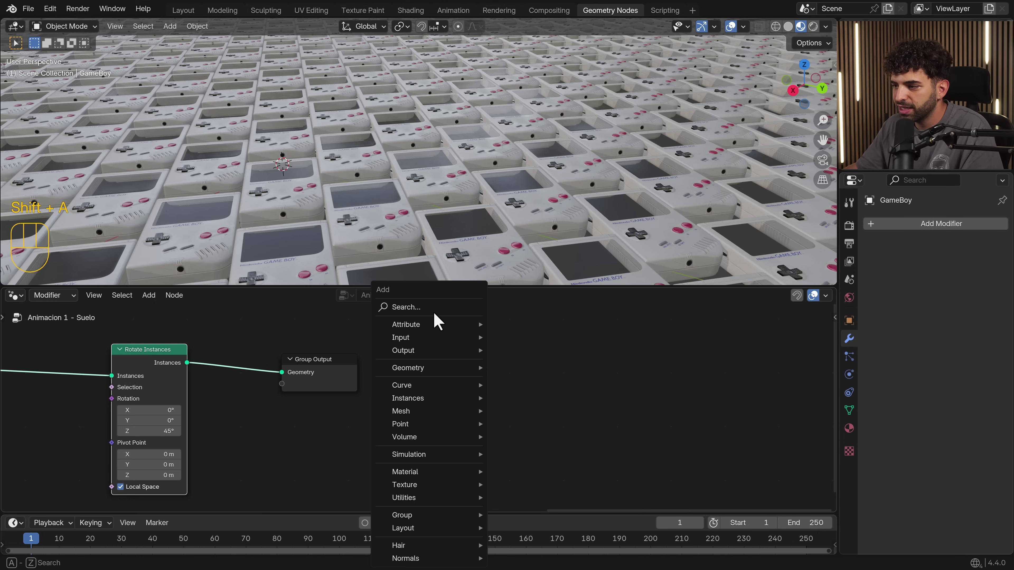
{"action": "left_click", "coordinate": [434, 316]}
{"action": "type", "text": "trans"}
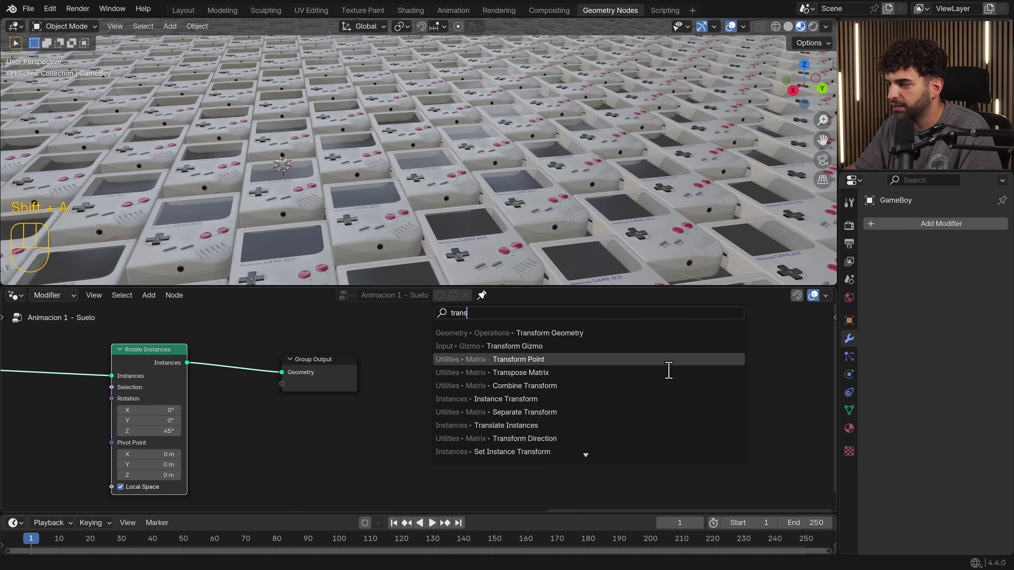
{"action": "left_click", "coordinate": [645, 333]}
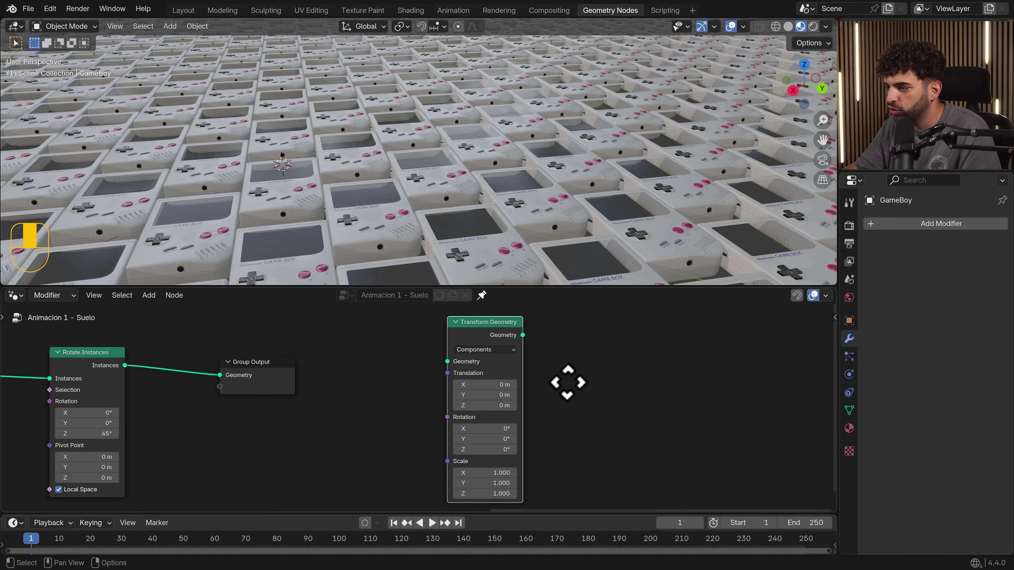
{"action": "left_click", "coordinate": [558, 381]}
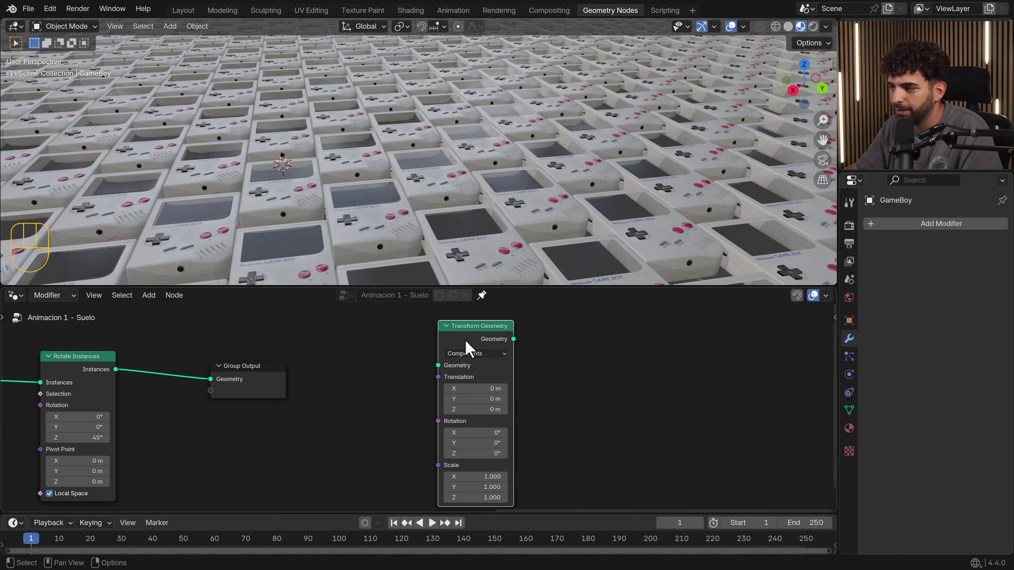
{"action": "key", "text": "x"}
Try scaling every GameBoy to 0.8 on all axes with a Scale Instances node between Rotate Instances and Group Output.
{"action": "middle_click_drag", "start_coordinate": [335, 353], "coordinate": [620, 344]}
{"action": "left_click_drag", "start_coordinate": [367, 353], "coordinate": [313, 351]}
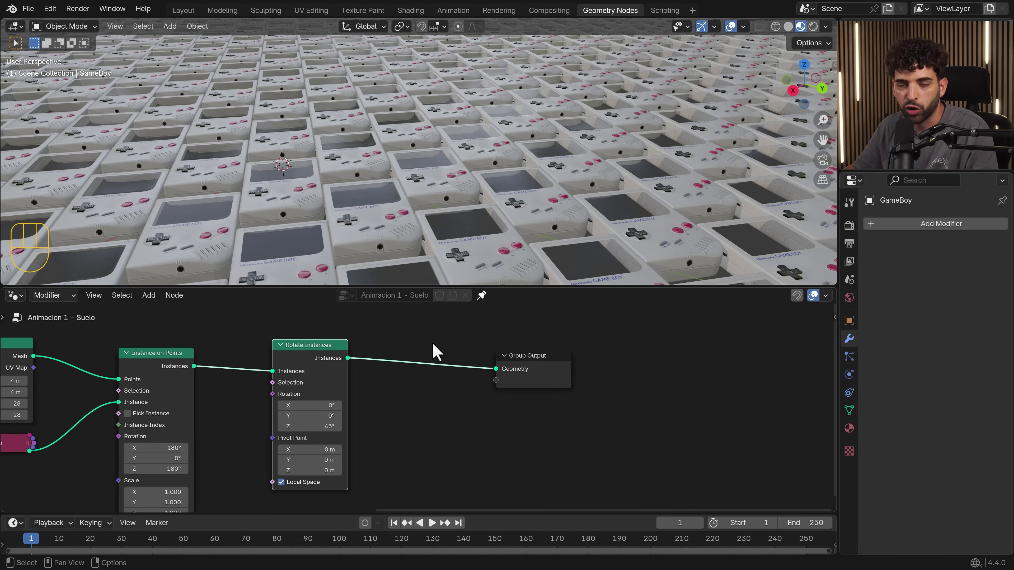
{"action": "key", "text": "shift+a"}
{"action": "type", "text": "s"}
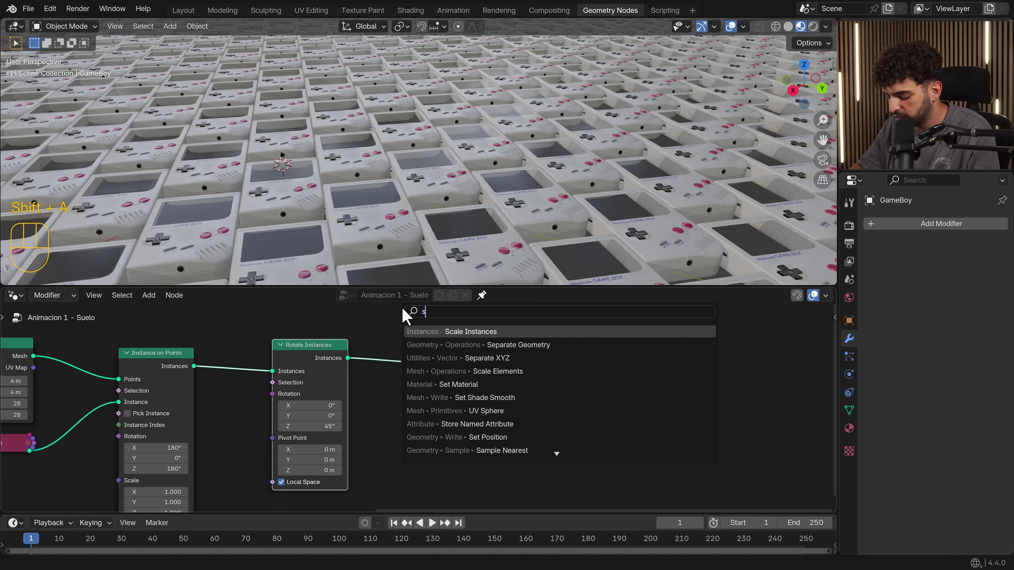
{"action": "type", "text": "cale"}
{"action": "type", "text": "st"}
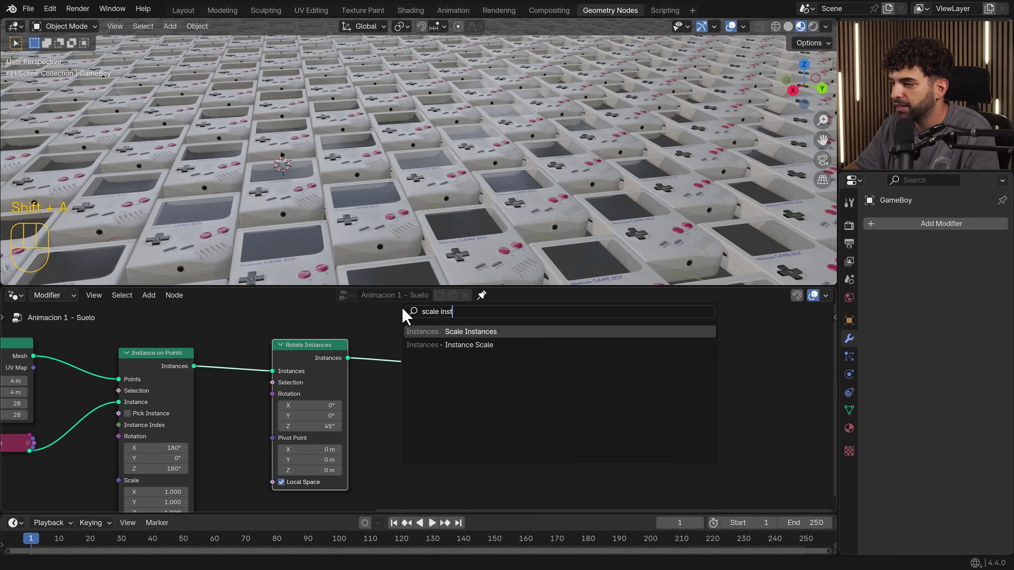
{"action": "left_click", "coordinate": [467, 332]}
{"action": "left_click", "coordinate": [416, 351]}
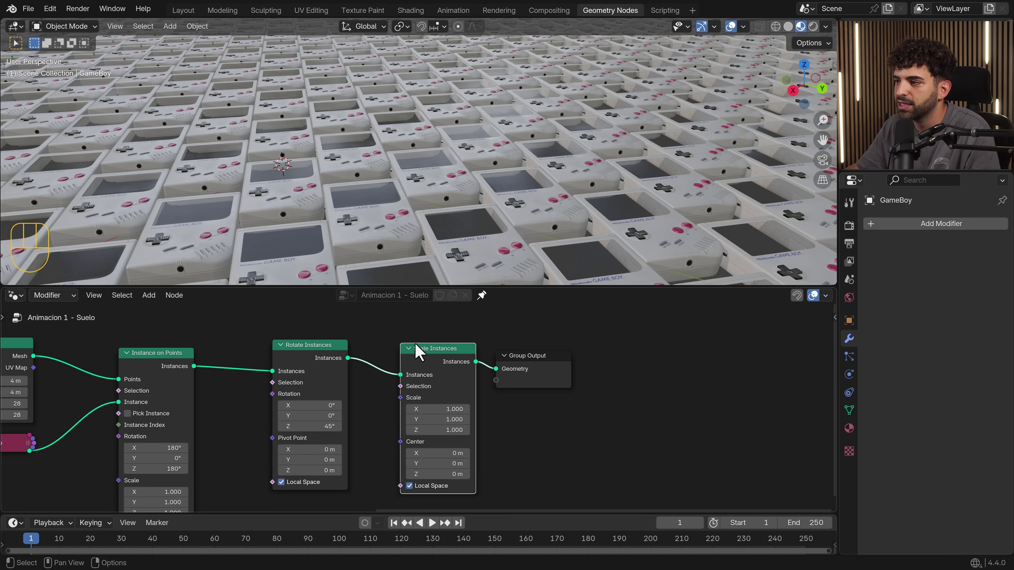
{"action": "mouse_move", "coordinate": [436, 419]}
{"action": "left_mouse_down"}
{"action": "mouse_move", "coordinate": [436, 430]}
{"action": "mouse_move", "coordinate": [383, 430]}
{"action": "mouse_move", "coordinate": [419, 430]}
{"action": "left_mouse_up"}
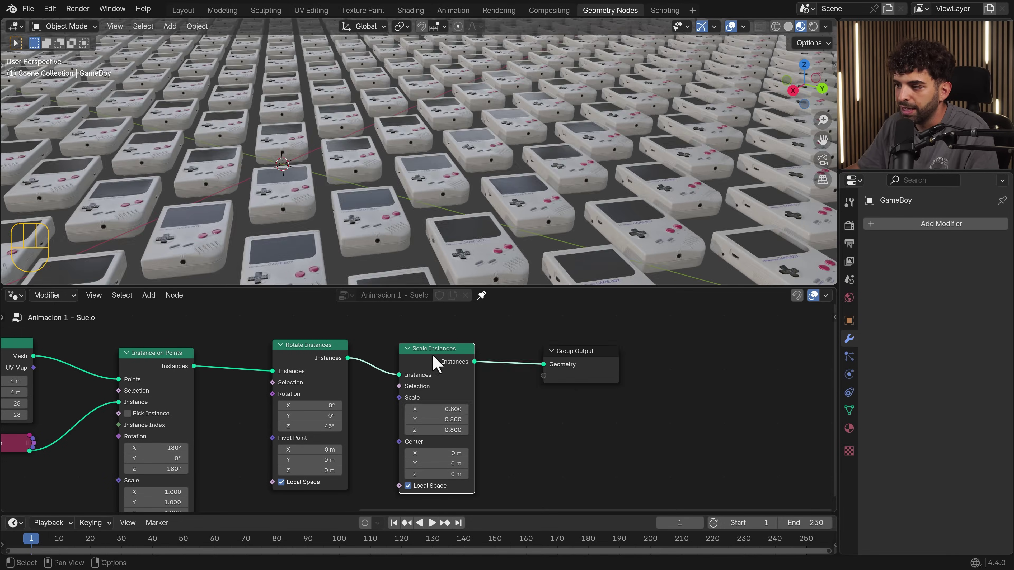
Replace the Scale Instances node with a Translate Instances node between Rotate Instances and Group Output.
{"action": "key", "text": "x"}
{"action": "left_click_drag", "start_coordinate": [348, 357], "coordinate": [544, 364]}
{"action": "key", "text": "shift+a"}
{"action": "type", "text": "transla"}
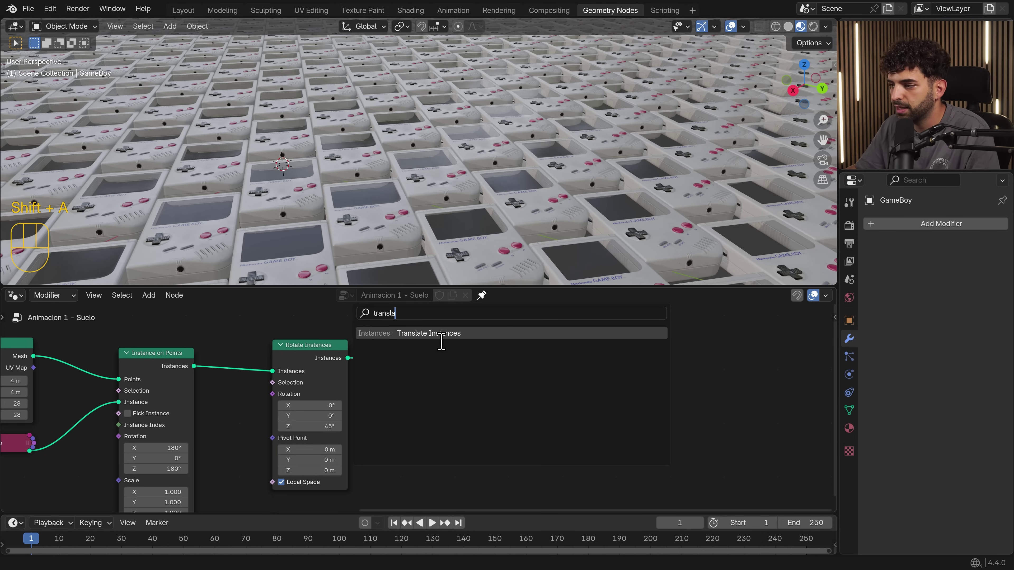
{"action": "left_click", "coordinate": [436, 333]}
{"action": "left_click", "coordinate": [392, 349]}
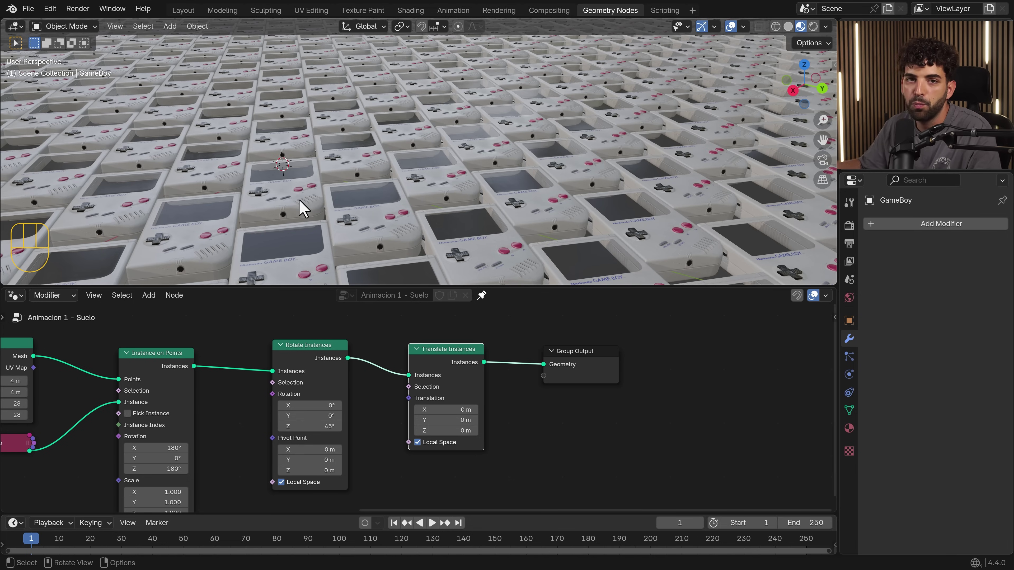
{"action": "left_click_drag", "start_coordinate": [445, 413], "coordinate": [447, 414], "text": "shift"}
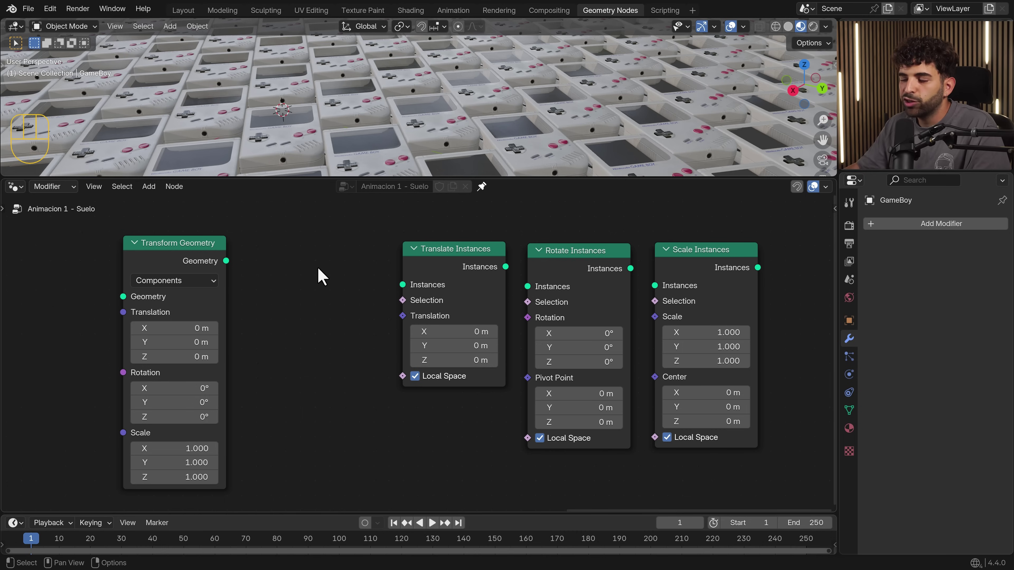
Compare the Transform Geometry node with the separate Translate Instances, Rotate Instances and Scale Instances nodes.
{"action": "left_click_drag", "start_coordinate": [216, 245], "coordinate": [199, 249]}
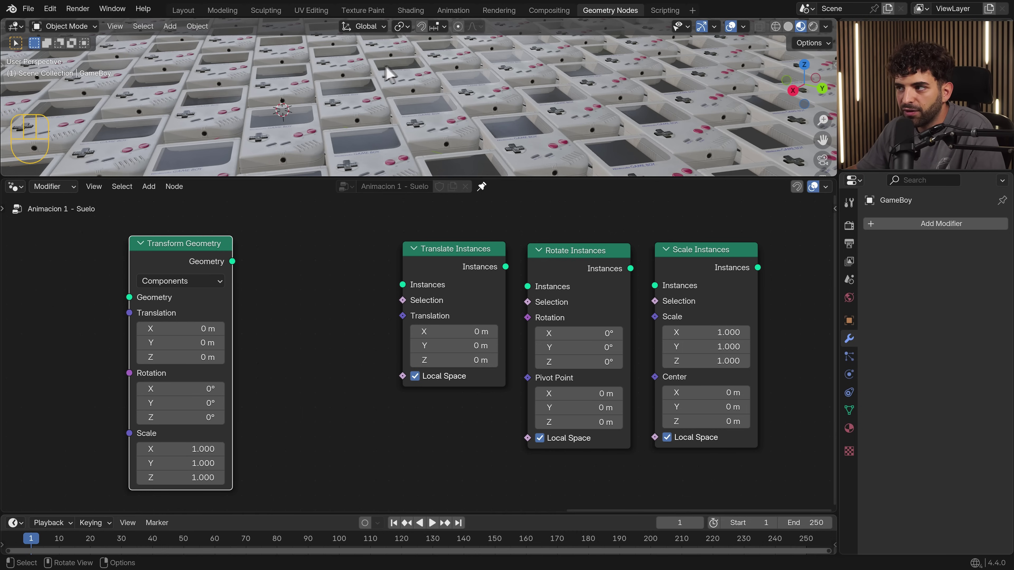
{"action": "left_click_drag", "start_coordinate": [378, 224], "coordinate": [774, 470]}
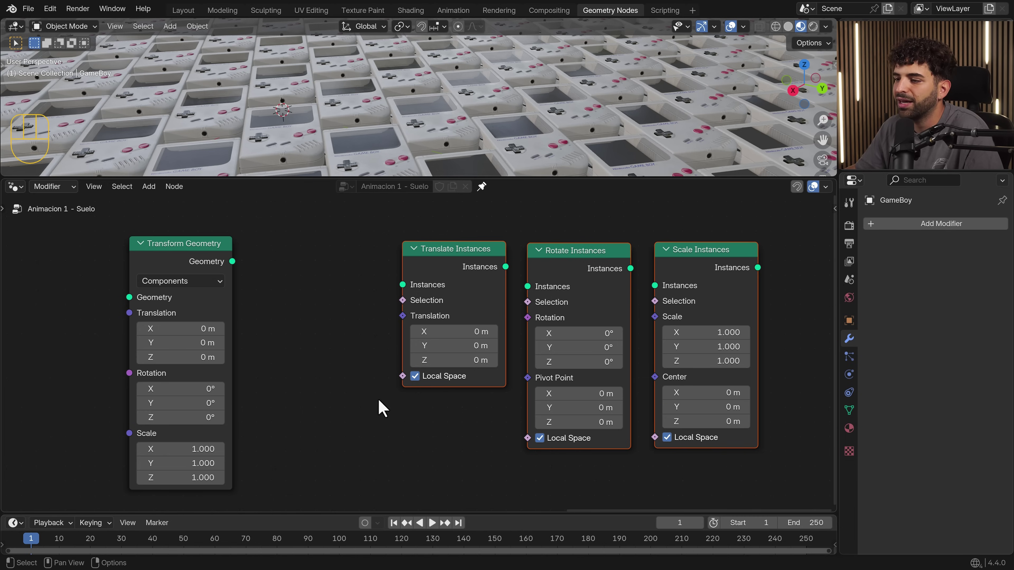
{"action": "left_click", "coordinate": [190, 254]}
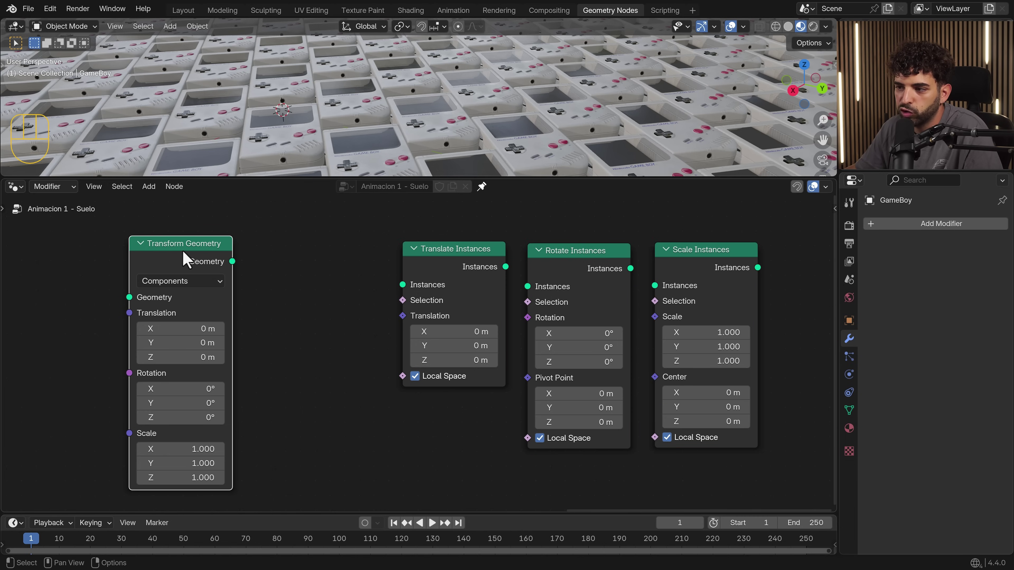
{"action": "left_click_drag", "start_coordinate": [179, 258], "coordinate": [179, 257]}
{"action": "left_click", "coordinate": [471, 254]}
{"action": "left_click", "coordinate": [589, 256]}
{"action": "left_click", "coordinate": [718, 251]}
{"action": "left_click_drag", "start_coordinate": [785, 223], "coordinate": [99, 455]}
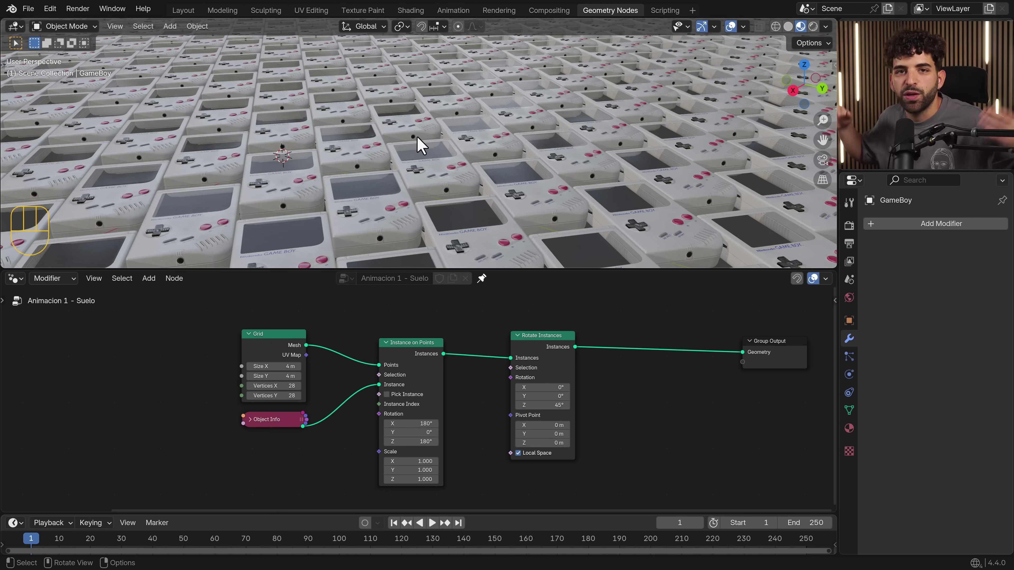
Insert a Translate Instances node between Rotate Instances and Group Output and bring its inputs into close view.
{"action": "scroll", "coordinate": [421, 177], "scroll_direction": "down", "scroll_amount": 4}
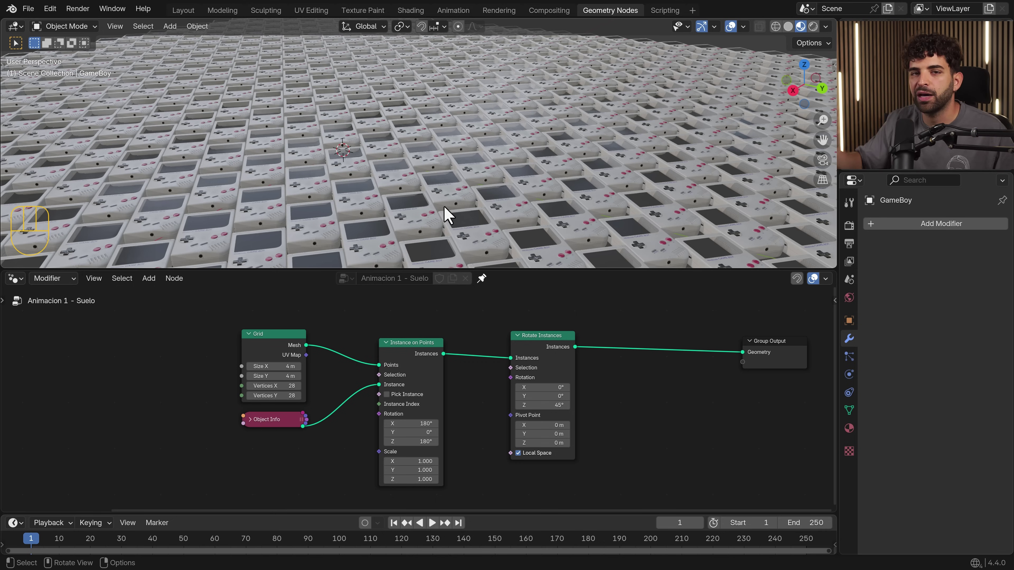
{"action": "middle_click_drag", "start_coordinate": [624, 381], "coordinate": [439, 377]}
{"action": "scroll", "coordinate": [445, 368], "scroll_direction": "up", "scroll_amount": 4}
{"action": "left_click_drag", "start_coordinate": [372, 315], "coordinate": [371, 316]}
{"action": "key", "text": "shift+a"}
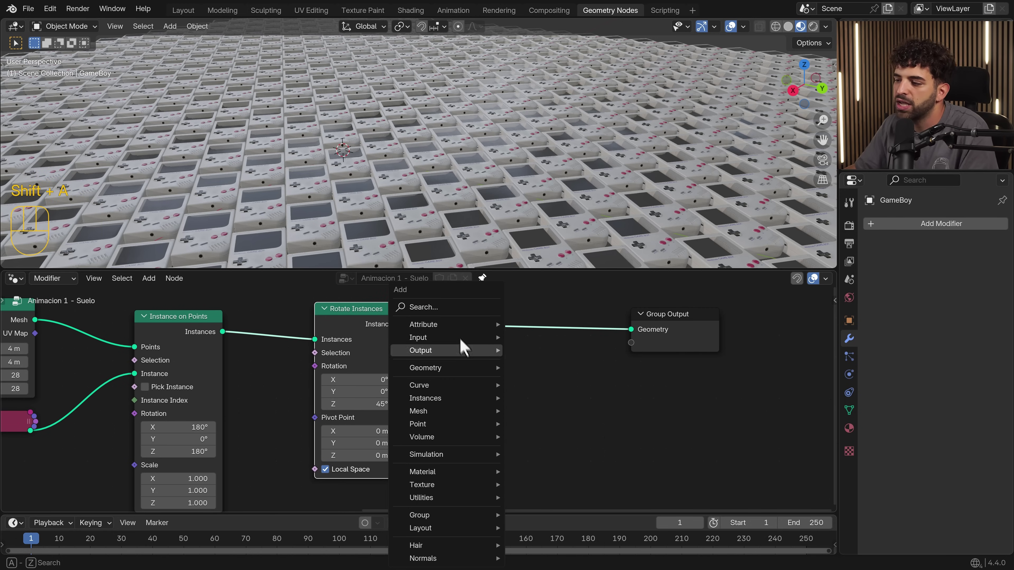
{"action": "left_click", "coordinate": [453, 308]}
{"action": "type", "text": "transla"}
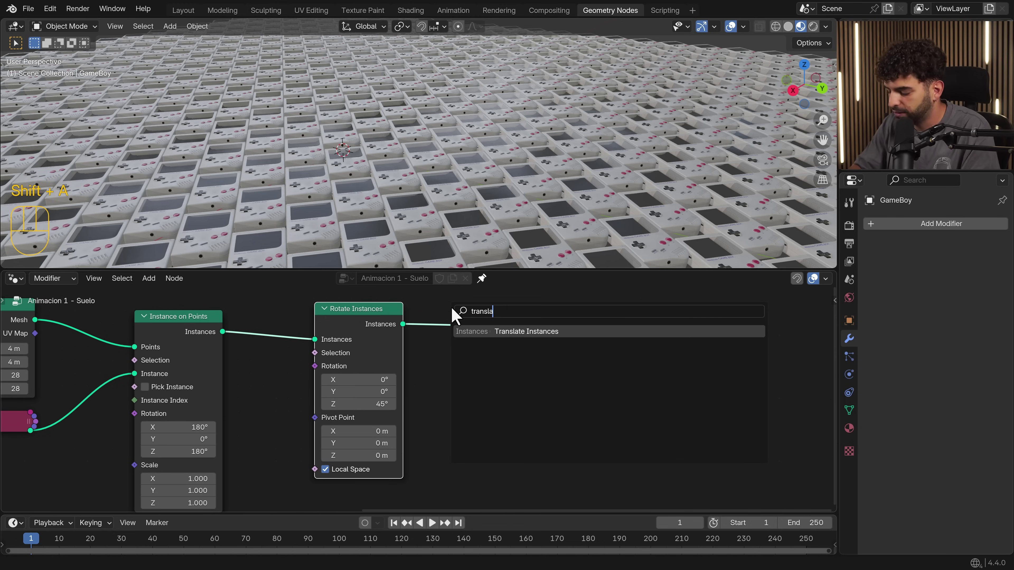
{"action": "left_click", "coordinate": [537, 331]}
{"action": "left_click", "coordinate": [509, 319]}
{"action": "middle_click_drag", "start_coordinate": [634, 387], "coordinate": [497, 401]}
{"action": "scroll", "coordinate": [547, 463], "scroll_direction": "up", "scroll_amount": 2}
{"action": "scroll", "coordinate": [545, 467], "scroll_direction": "up", "scroll_amount": 3}
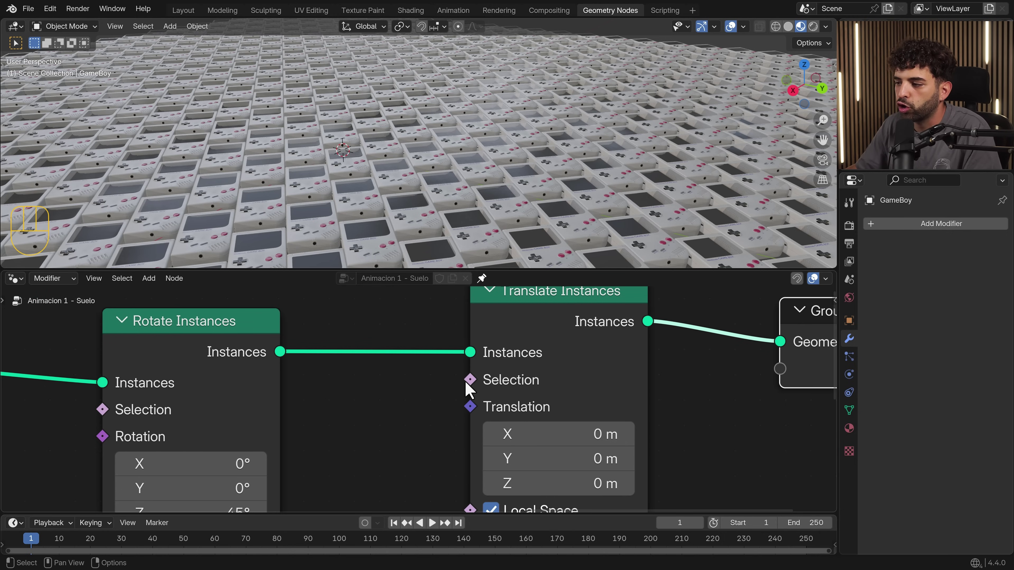
{"action": "mouse_move", "coordinate": [470, 379]}
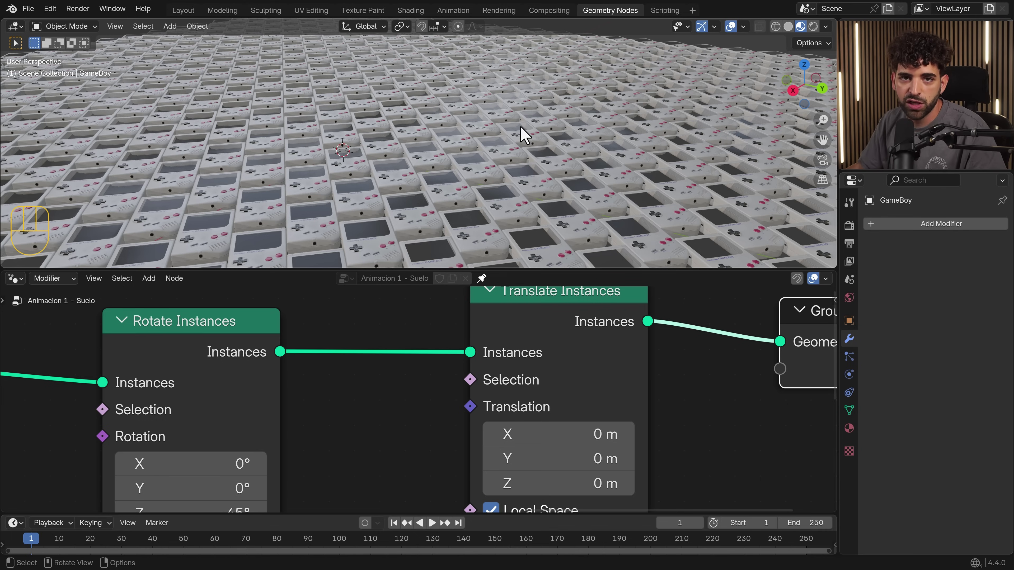
Move the Translate Instances and Group Output nodes away from Rotate Instances to free space between them.
{"action": "scroll", "coordinate": [638, 376], "scroll_direction": "down", "scroll_amount": 4}
{"action": "middle_click_drag", "start_coordinate": [593, 420], "coordinate": [449, 427]}
{"action": "left_click_drag", "start_coordinate": [610, 333], "coordinate": [338, 450]}
{"action": "key", "text": "g"}
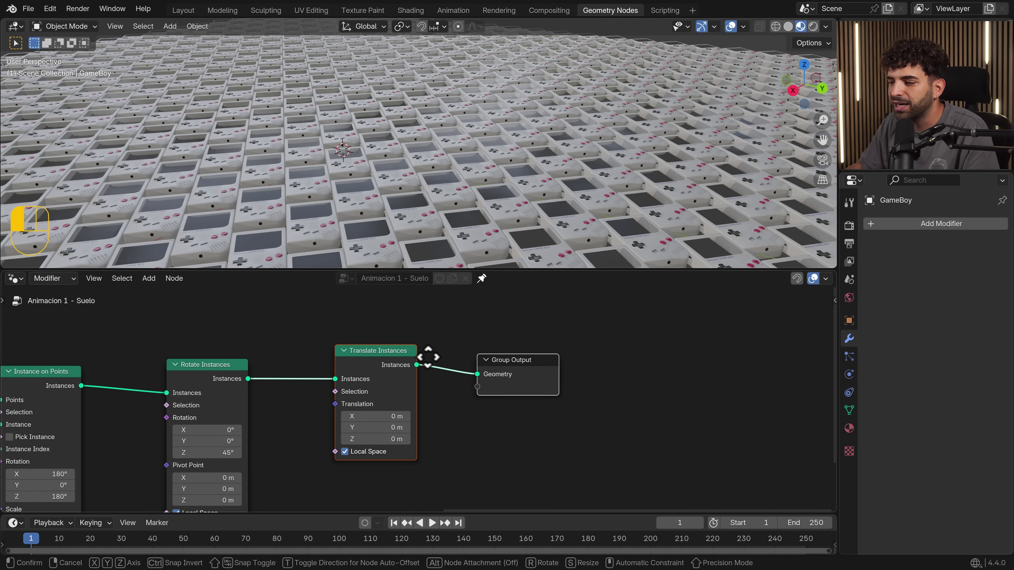
{"action": "left_click", "coordinate": [574, 359]}
{"action": "left_click", "coordinate": [415, 445]}
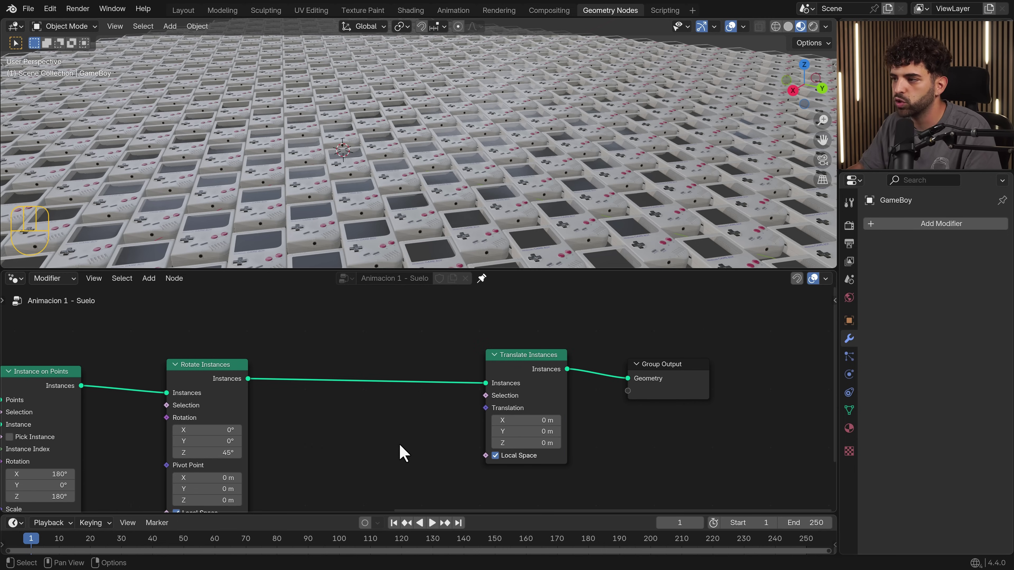
{"action": "middle_click_drag", "start_coordinate": [399, 455], "coordinate": [360, 435]}
{"action": "scroll", "coordinate": [361, 434], "scroll_direction": "up", "scroll_amount": 2}
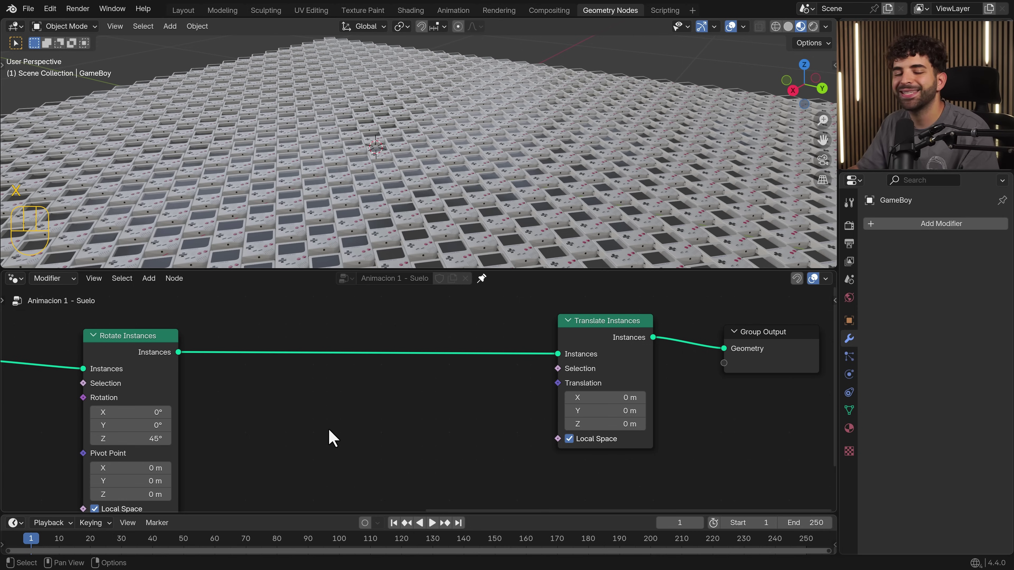
Add an Index node and place it below the link, beside Rotate Instances.
{"action": "key", "text": "shift+a"}
{"action": "left_click", "coordinate": [285, 307]}
{"action": "type", "text": "index"}
{"action": "key", "text": "Return"}
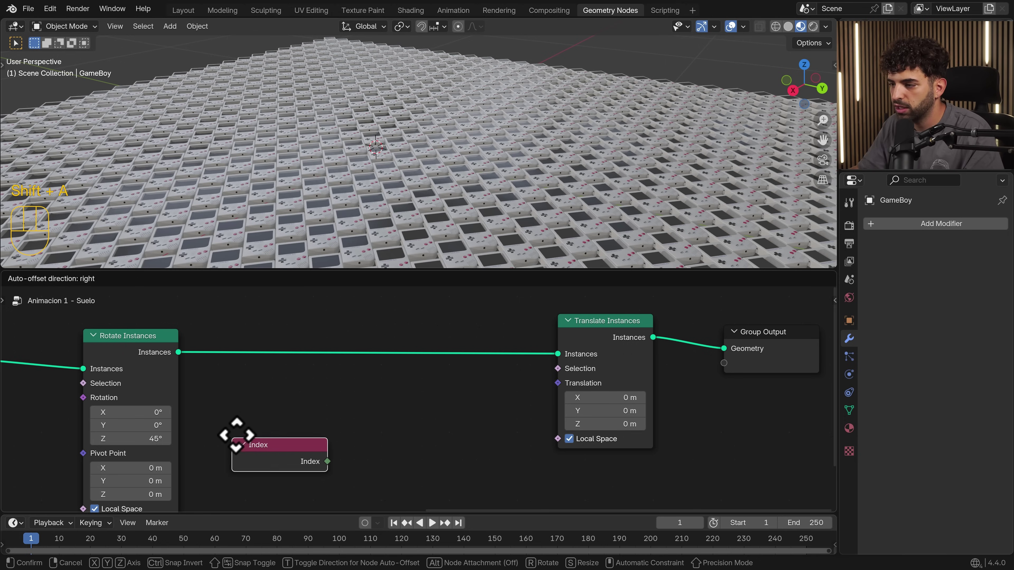
{"action": "left_click", "coordinate": [260, 421]}
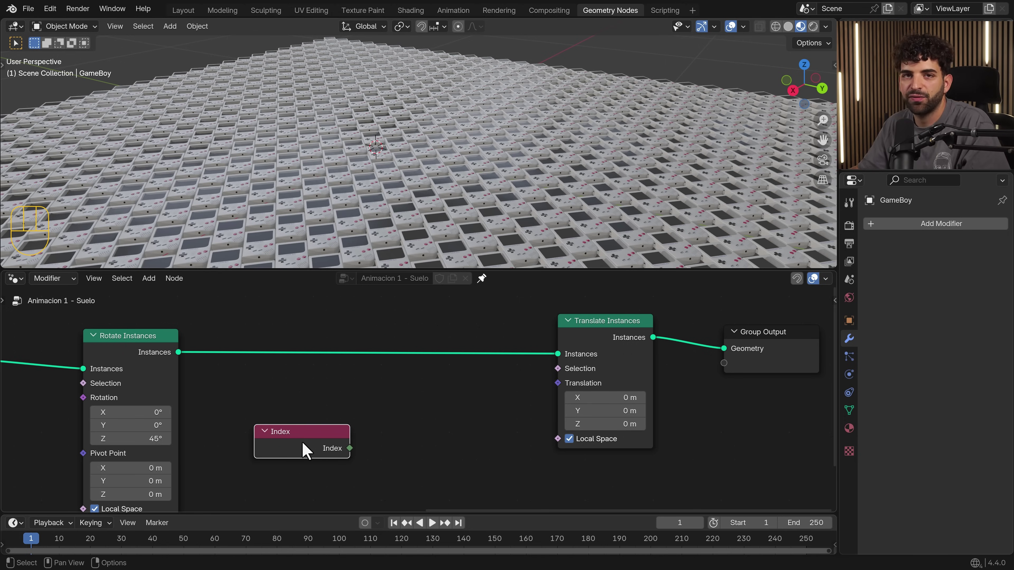
{"action": "middle_click_drag", "start_coordinate": [302, 443], "coordinate": [377, 431], "text": "ctrl"}
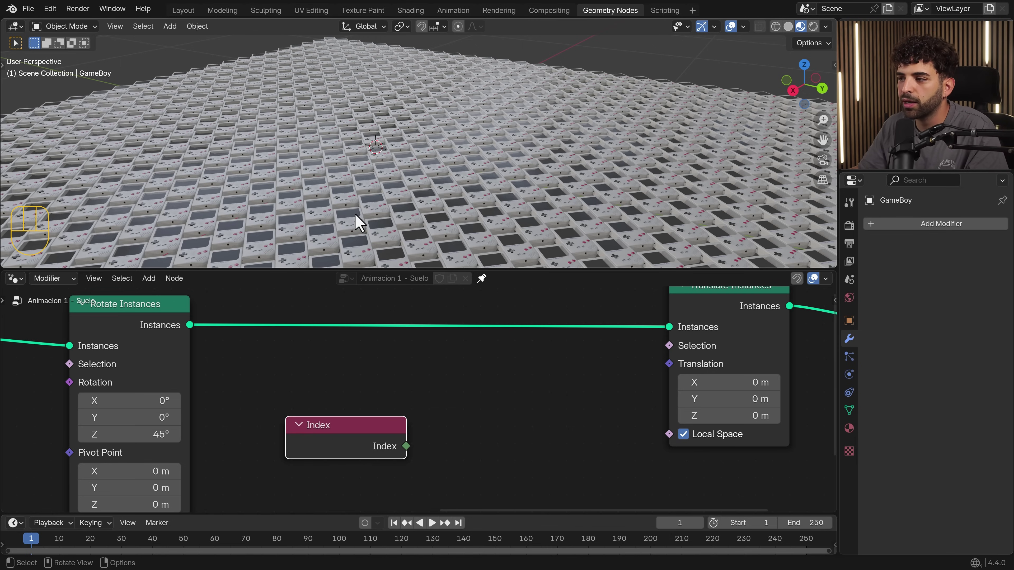
{"action": "scroll", "coordinate": [357, 216], "scroll_direction": "up", "scroll_amount": 10}
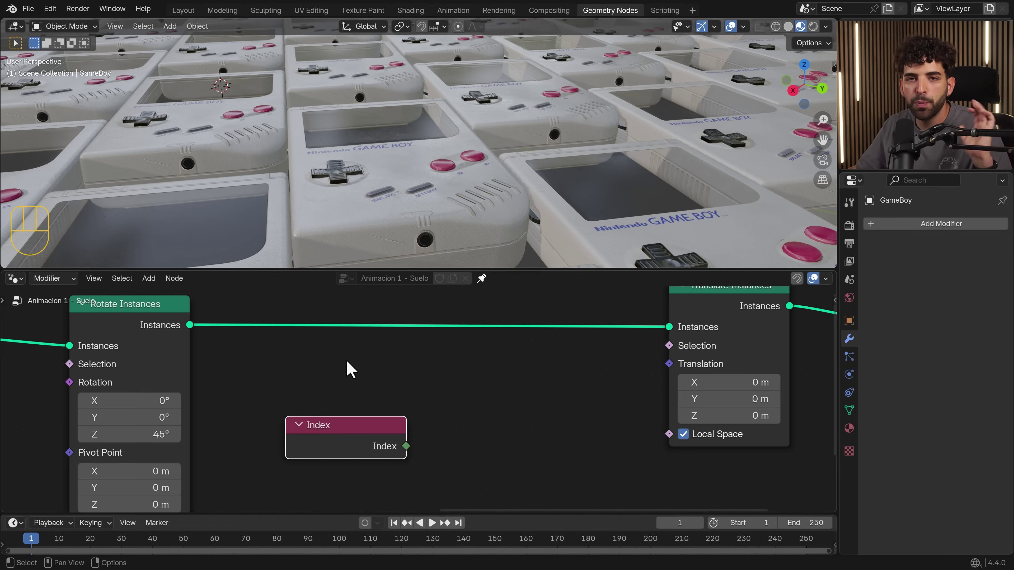
{"action": "scroll", "coordinate": [359, 379], "scroll_direction": "down", "scroll_amount": 3}
{"action": "key", "text": "g"}
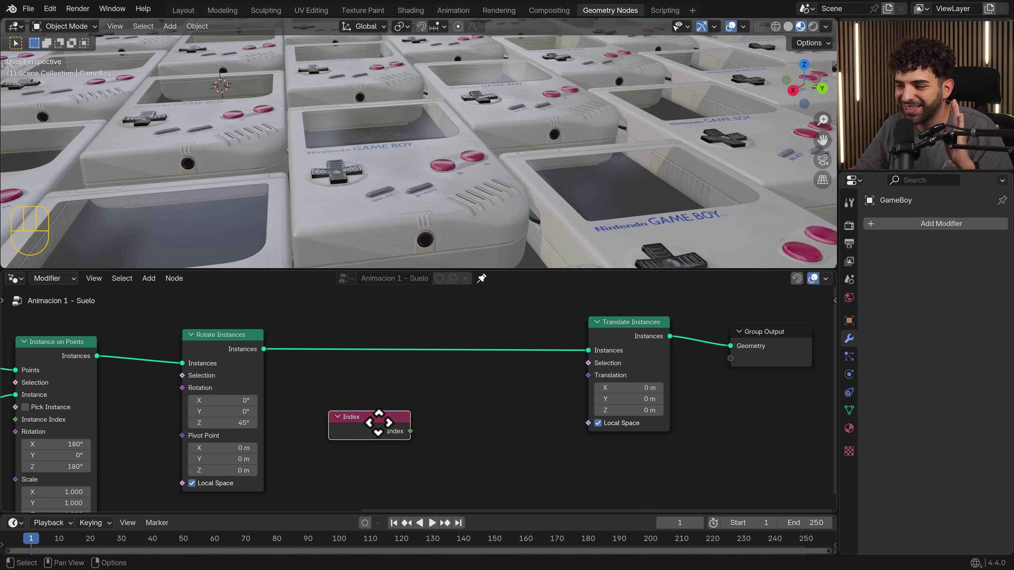
{"action": "left_click", "coordinate": [346, 422]}
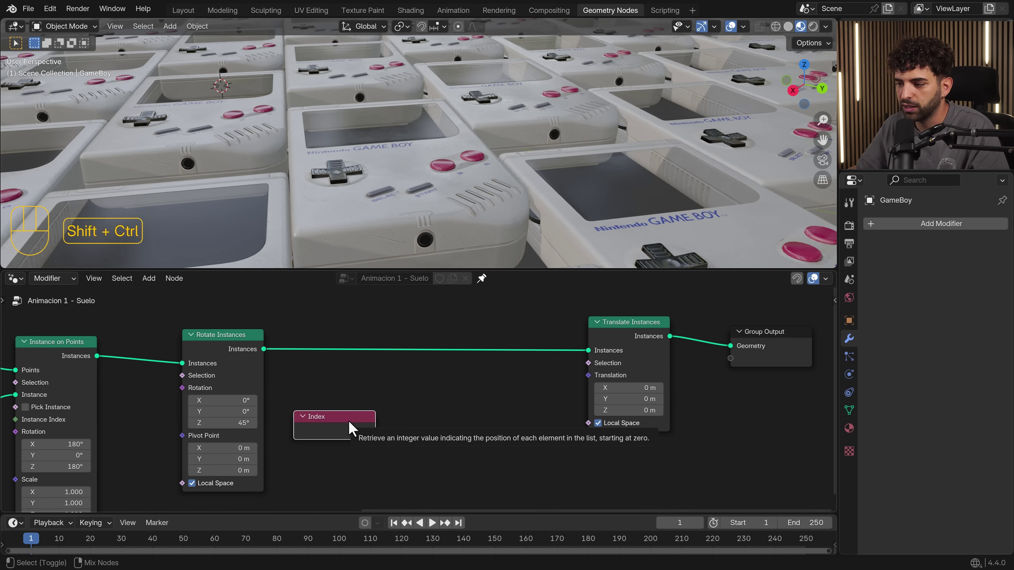
Attach a Viewer node to Index, set its domain to Instance, and connect the Rotate Instances output to its Geometry input.
{"action": "left_click", "coordinate": [364, 429], "text": "ctrl+shift"}
{"action": "left_click_drag", "start_coordinate": [423, 401], "coordinate": [478, 395]}
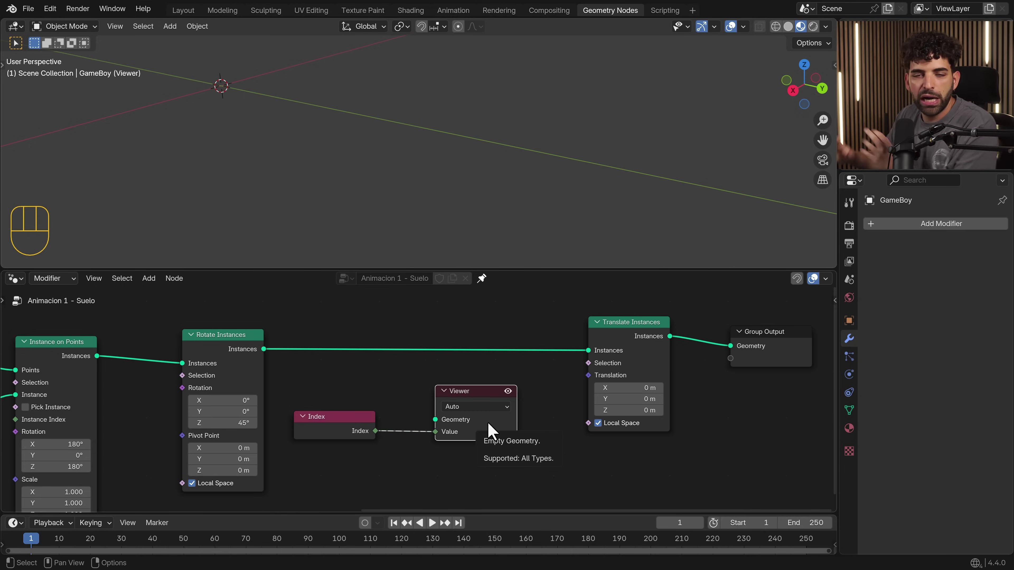
{"action": "left_click", "coordinate": [457, 407]}
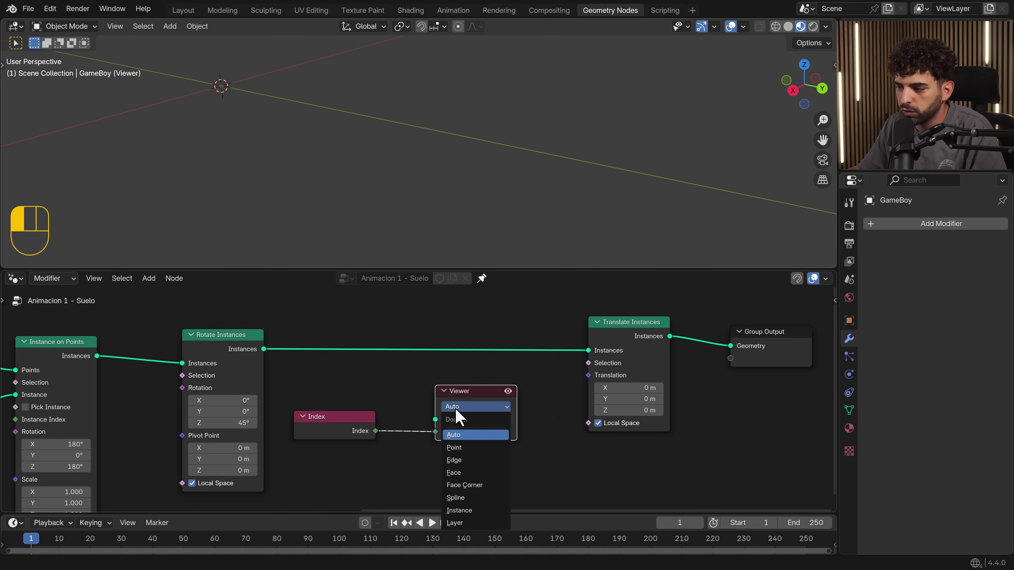
{"action": "left_click", "coordinate": [471, 511]}
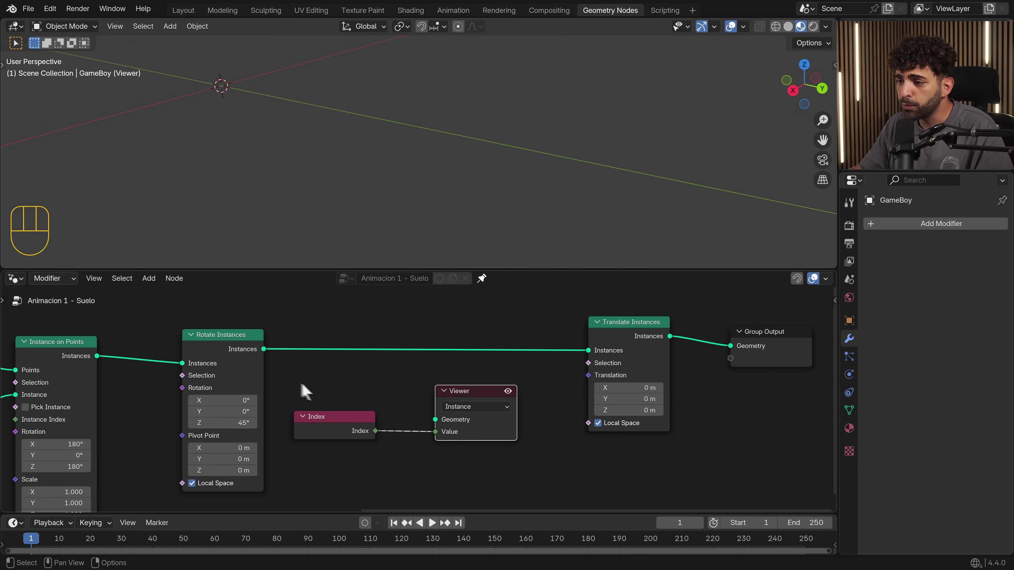
{"action": "left_click_drag", "start_coordinate": [339, 419], "coordinate": [351, 429]}
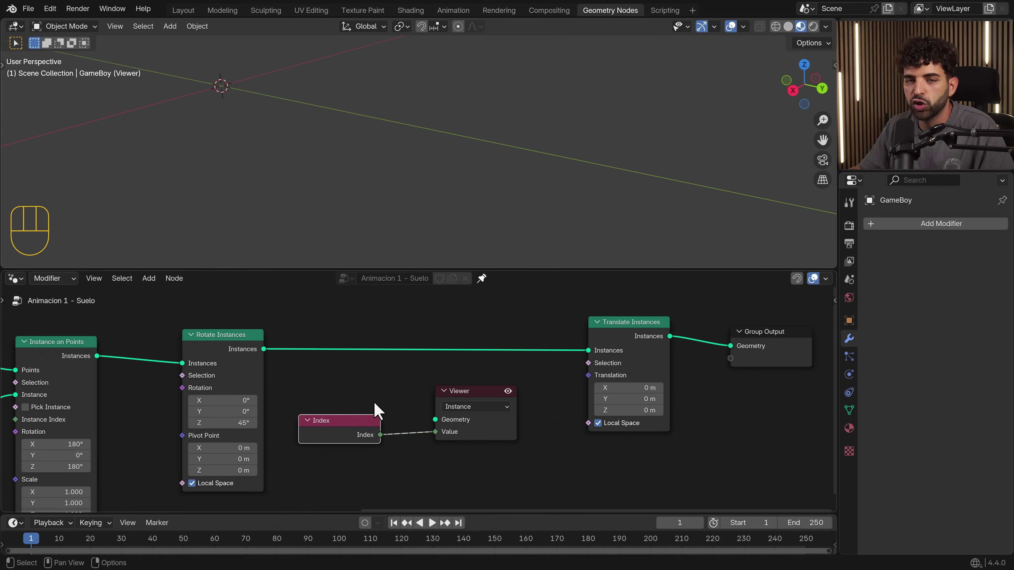
{"action": "left_click_drag", "start_coordinate": [267, 354], "coordinate": [435, 419]}
Enable Attribute Text for the Viewer Node in the viewport overlays to display each GameBoy's index number.
{"action": "scroll", "coordinate": [403, 138], "scroll_direction": "down", "scroll_amount": 6}
{"action": "scroll", "coordinate": [401, 195], "scroll_direction": "up", "scroll_amount": 2}
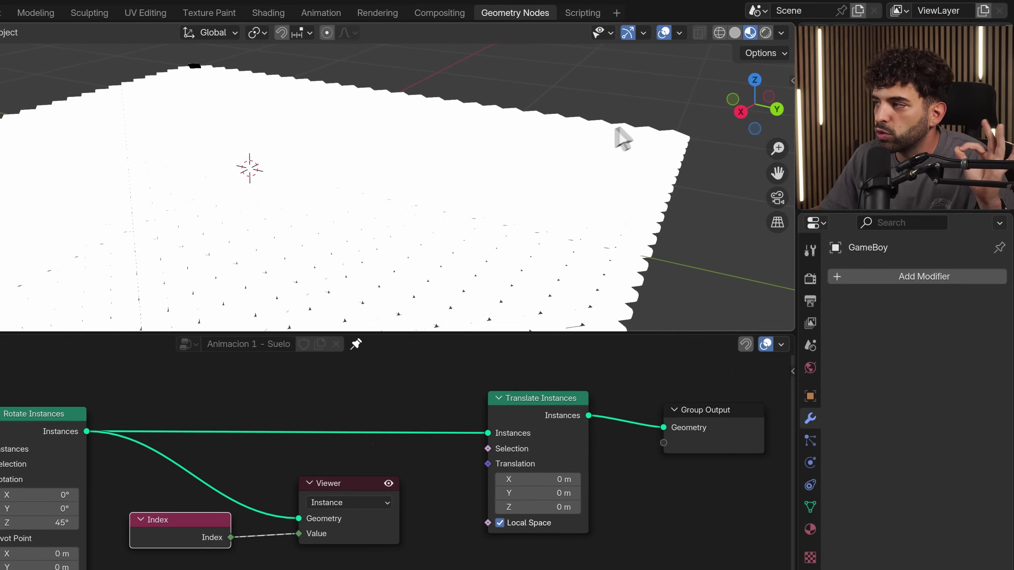
{"action": "left_click", "coordinate": [650, 37]}
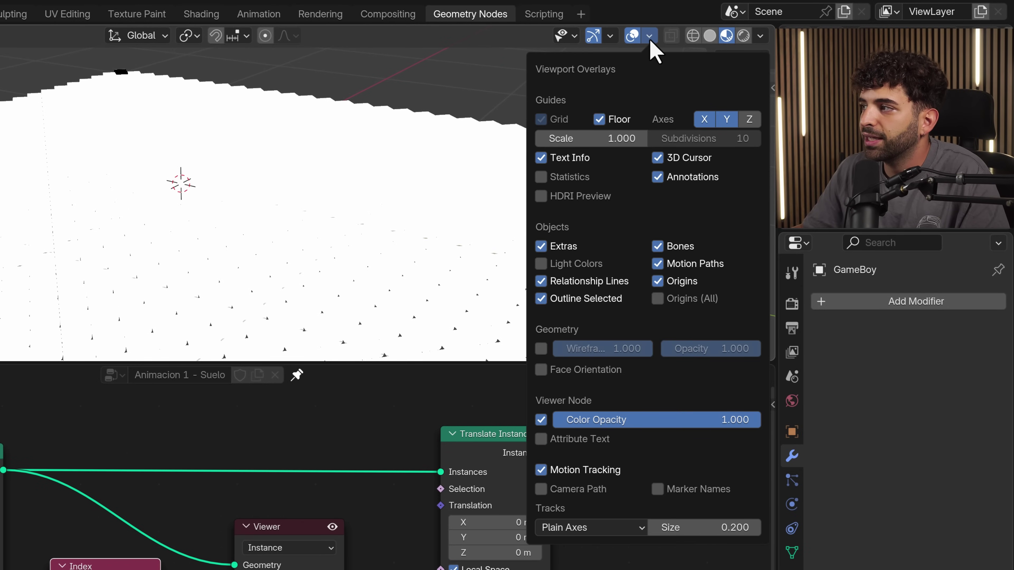
{"action": "left_click", "coordinate": [541, 440]}
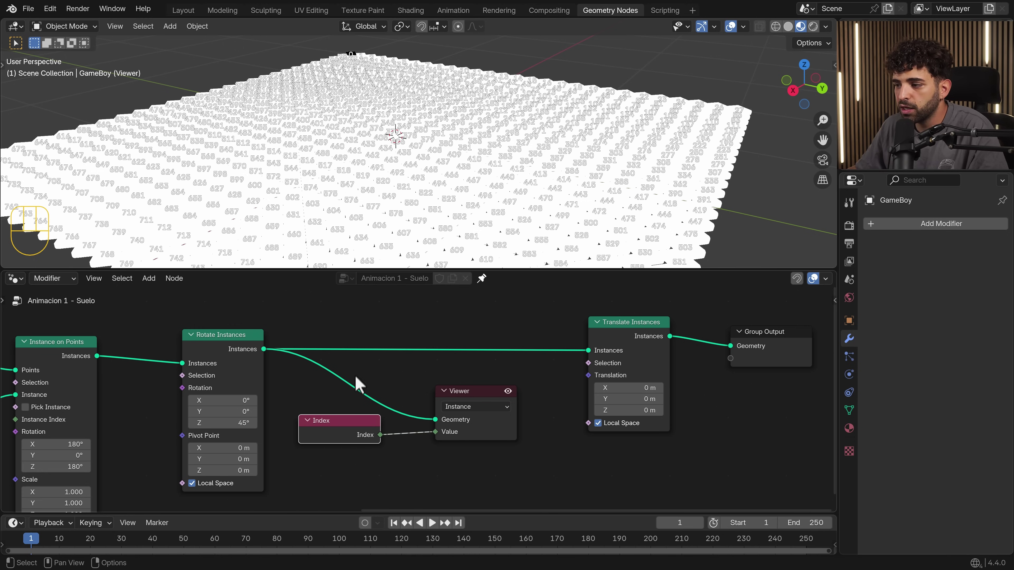
Examine the index numbers of the GameBoys from the top view, especially those around the centre of the grid.
{"action": "middle_click_drag", "start_coordinate": [339, 197], "coordinate": [369, 227]}
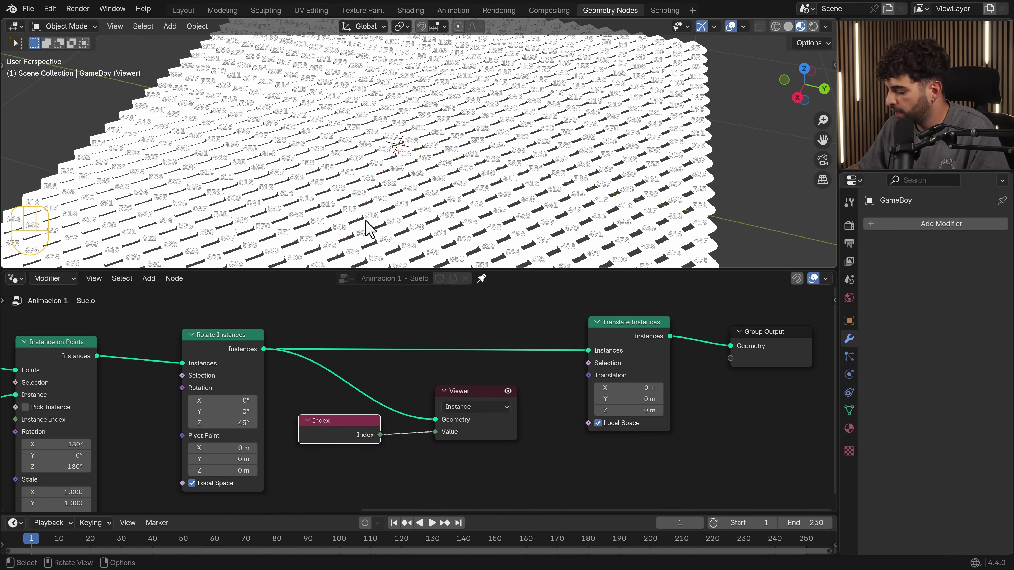
{"action": "key", "text": "KP_7"}
{"action": "scroll", "coordinate": [391, 187], "scroll_direction": "up", "scroll_amount": 6}
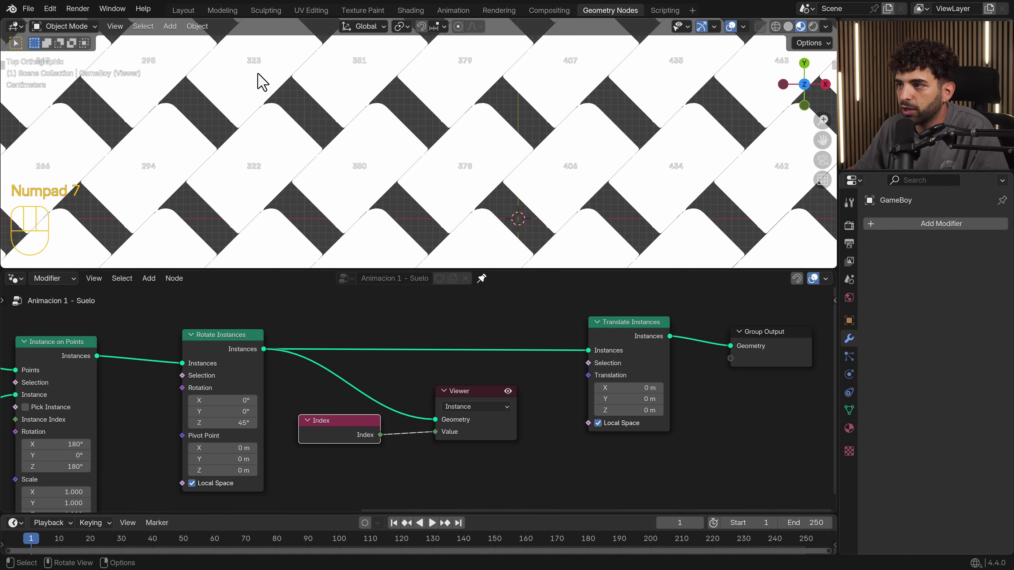
{"action": "middle_click_drag", "start_coordinate": [272, 85], "coordinate": [287, 172], "text": "shift"}
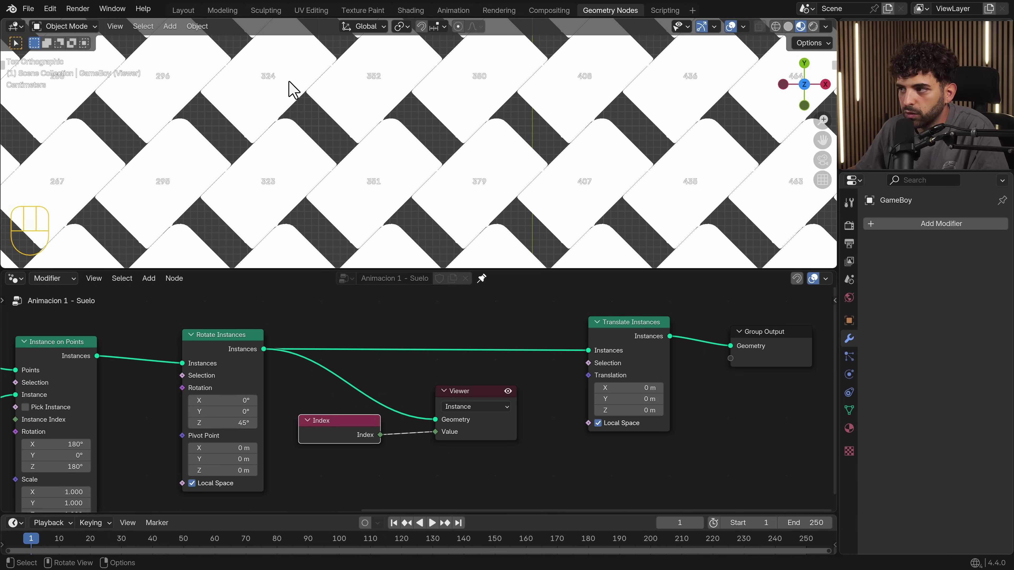
{"action": "scroll", "coordinate": [325, 184], "scroll_direction": "down", "scroll_amount": 2}
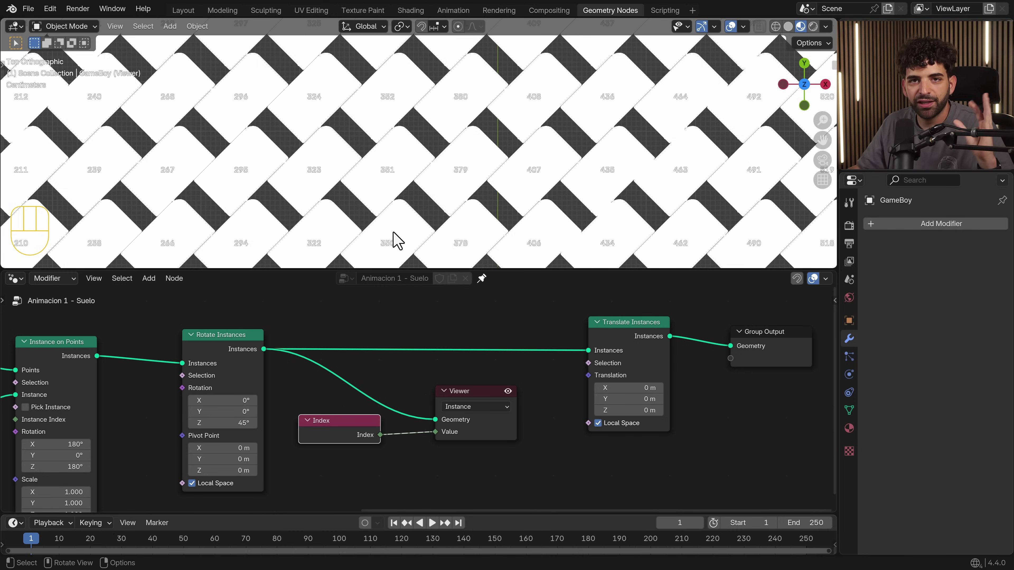
{"action": "scroll", "coordinate": [469, 204], "scroll_direction": "down", "scroll_amount": 3}
{"action": "middle_click_drag", "start_coordinate": [486, 230], "coordinate": [450, 149], "text": "shift"}
{"action": "scroll", "coordinate": [446, 187], "scroll_direction": "up", "scroll_amount": 2}
{"action": "scroll", "coordinate": [450, 195], "scroll_direction": "up", "scroll_amount": 2}
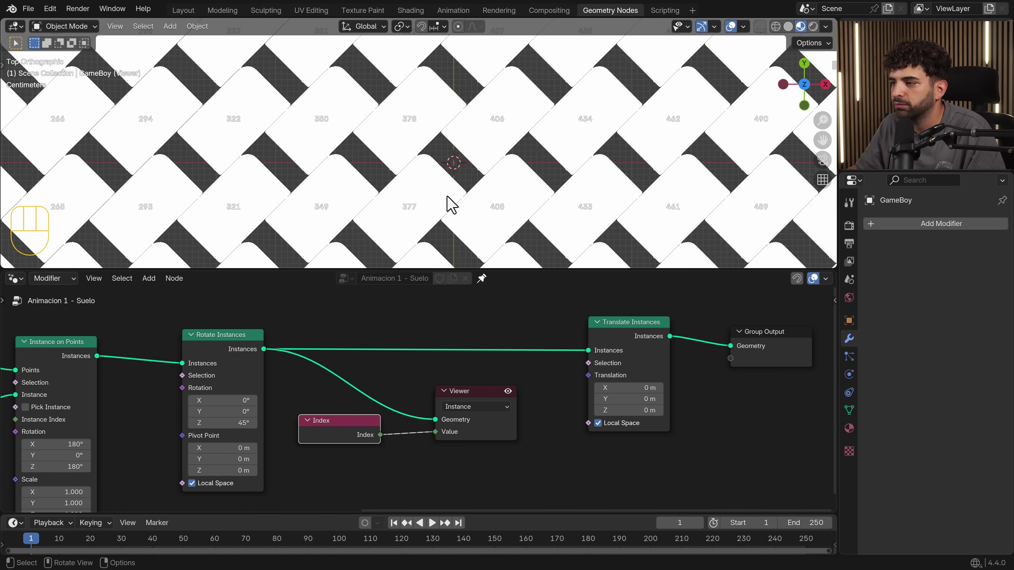
{"action": "scroll", "coordinate": [435, 230], "scroll_direction": "up", "scroll_amount": 1}
{"action": "middle_click_drag", "start_coordinate": [433, 231], "coordinate": [447, 182], "text": "shift"}
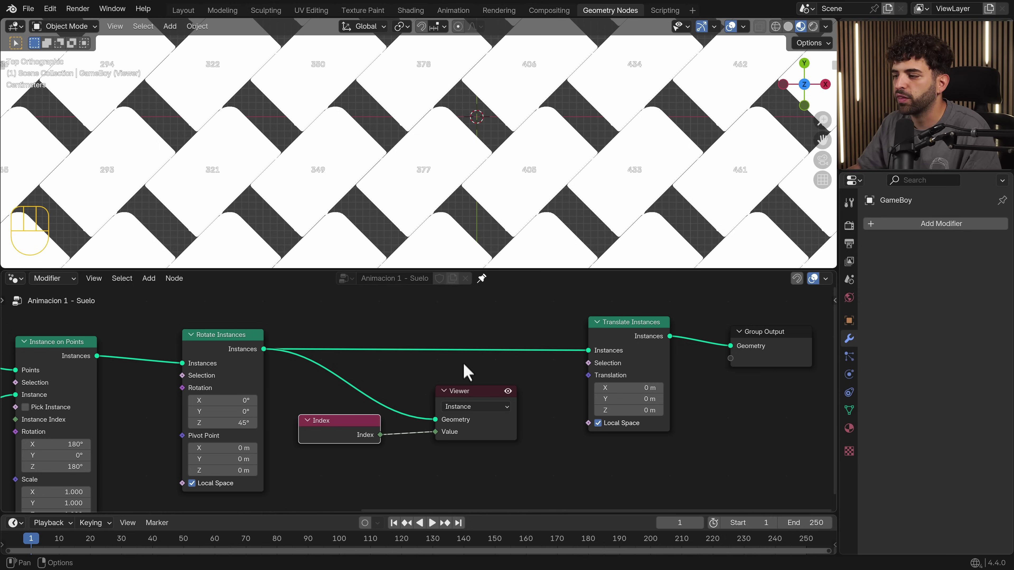
Delete the Viewer node and view the GameBoy floor at an angle again, keeping the Index node in place.
{"action": "left_click", "coordinate": [468, 399]}
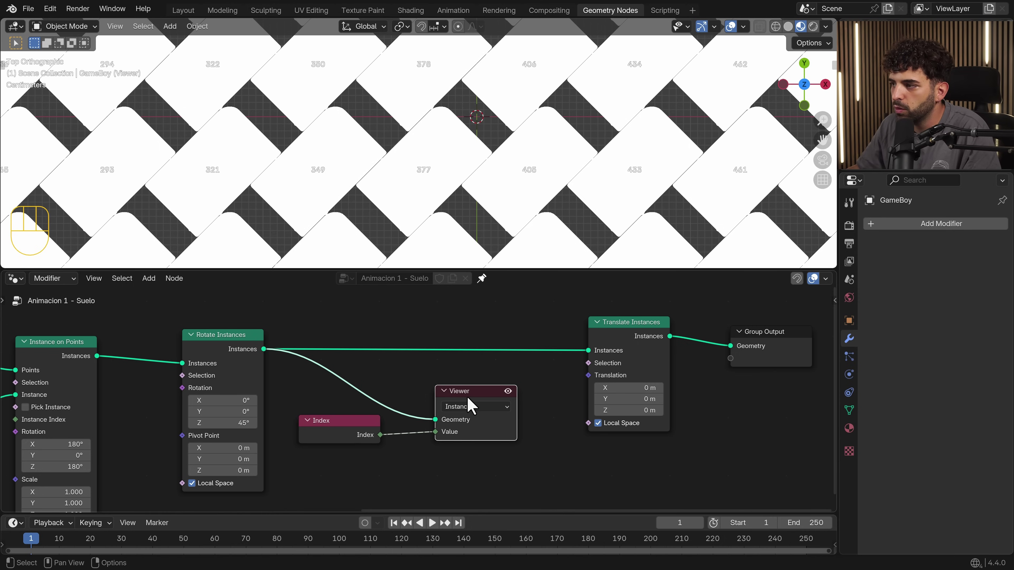
{"action": "key", "text": "x"}
{"action": "mouse_move", "coordinate": [432, 184]}
{"action": "middle_mouse_down"}
{"action": "mouse_move", "coordinate": [414, 113]}
{"action": "mouse_move", "coordinate": [428, 102]}
{"action": "mouse_move", "coordinate": [434, 173]}
{"action": "mouse_move", "coordinate": [425, 199]}
{"action": "middle_mouse_up"}
{"action": "mouse_move", "coordinate": [351, 442]}
{"action": "left_mouse_down"}
{"action": "mouse_move", "coordinate": [351, 414]}
{"action": "mouse_move", "coordinate": [353, 433]}
{"action": "left_mouse_up"}
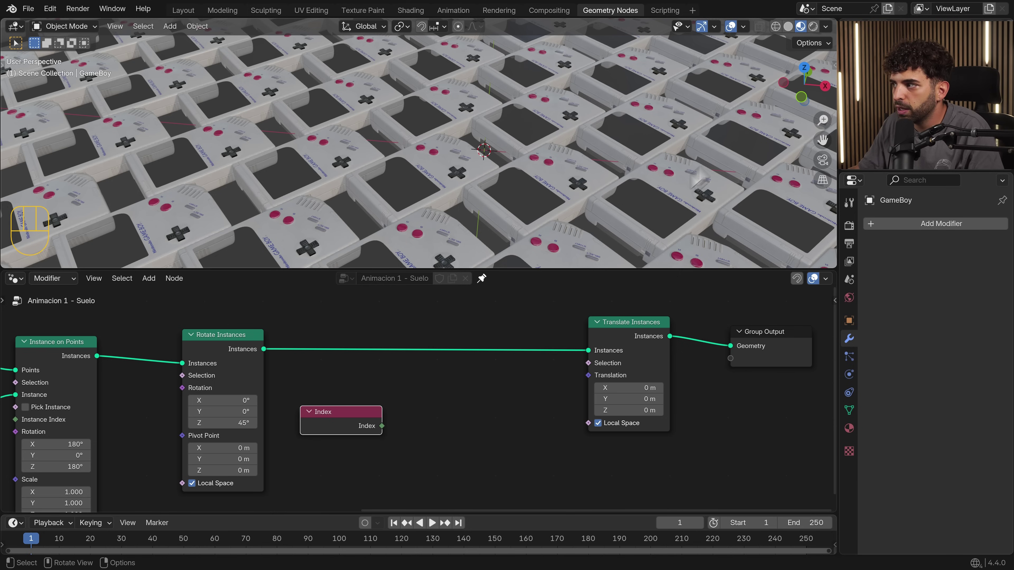
Add an integer Equal Compare node with the Index output feeding its A input.
{"action": "left_click_drag", "start_coordinate": [382, 425], "coordinate": [431, 430]}
{"action": "type", "text": "compare"}
{"action": "key", "text": "Return"}
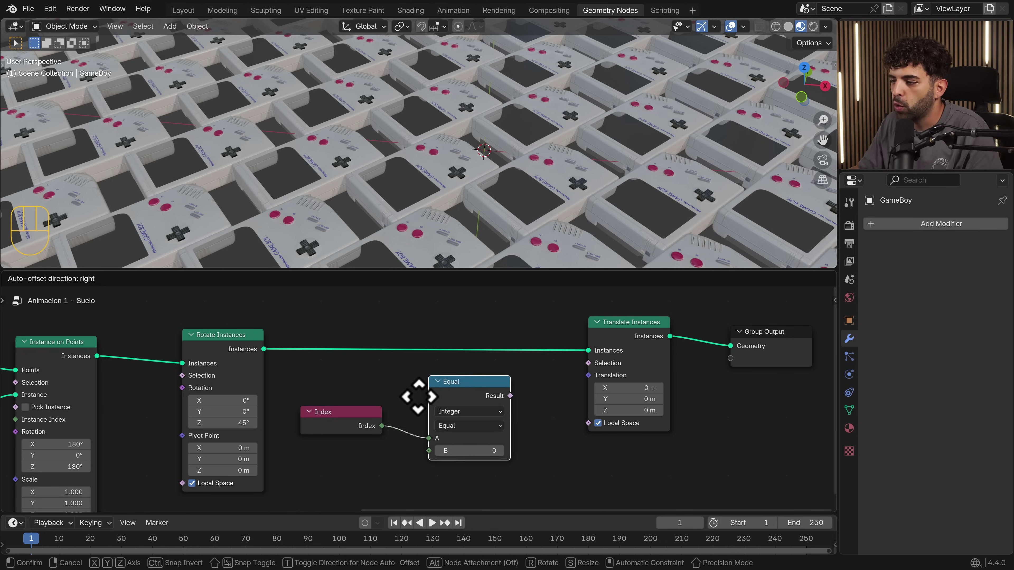
{"action": "left_click", "coordinate": [419, 395]}
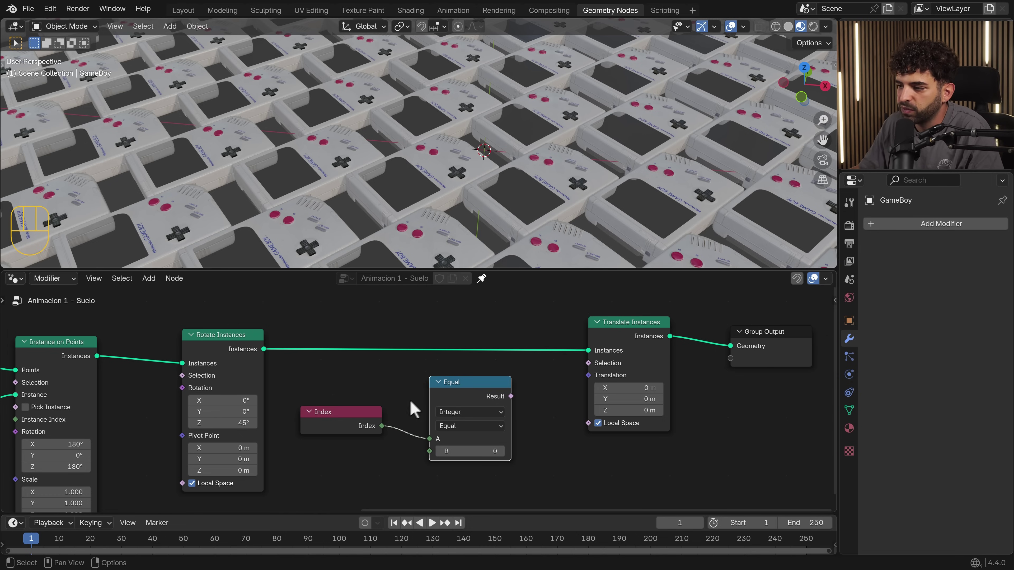
{"action": "left_click_drag", "start_coordinate": [344, 423], "coordinate": [356, 430]}
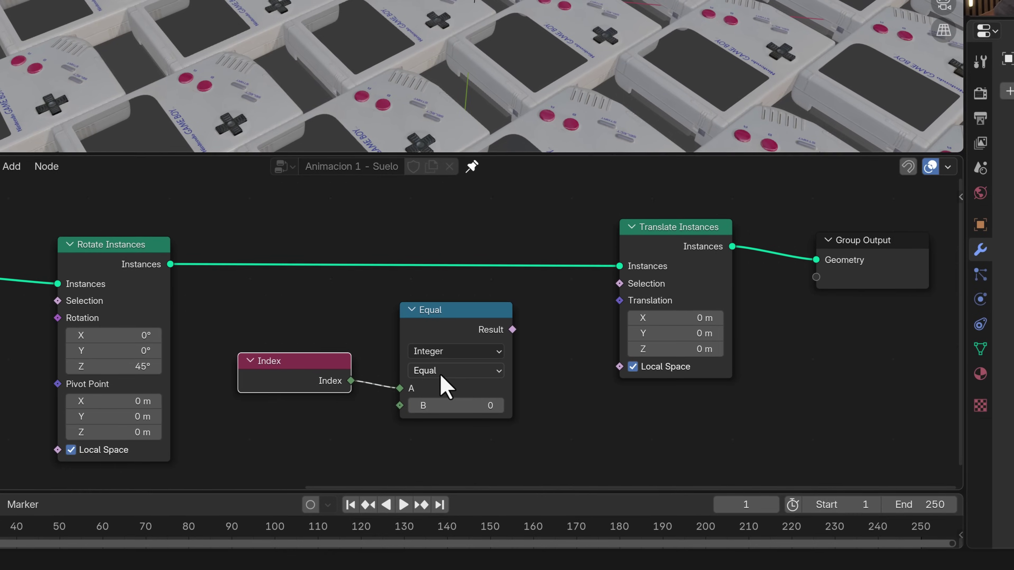
Set the Equal node's B value to 377 and connect its Result to the Selection input of Translate Instances.
{"action": "left_click", "coordinate": [443, 406]}
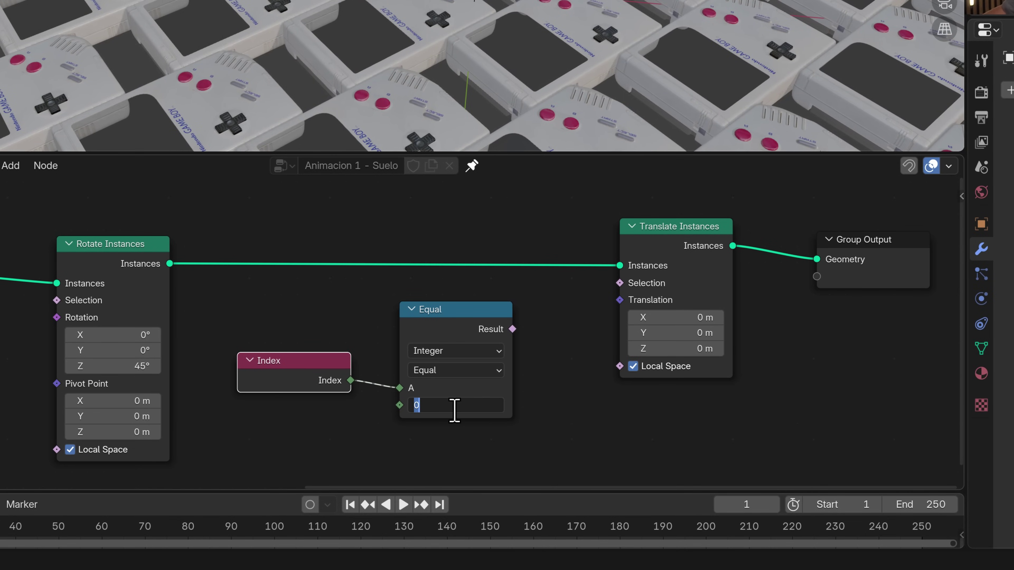
{"action": "type", "text": "377"}
{"action": "key", "text": "Return"}
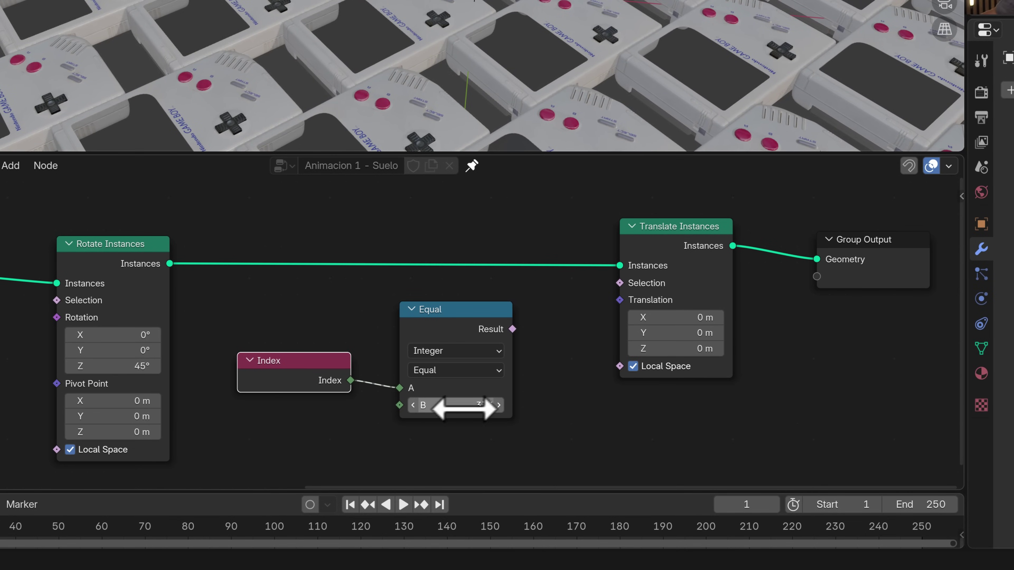
{"action": "middle_click_drag", "start_coordinate": [464, 409], "coordinate": [275, 400]}
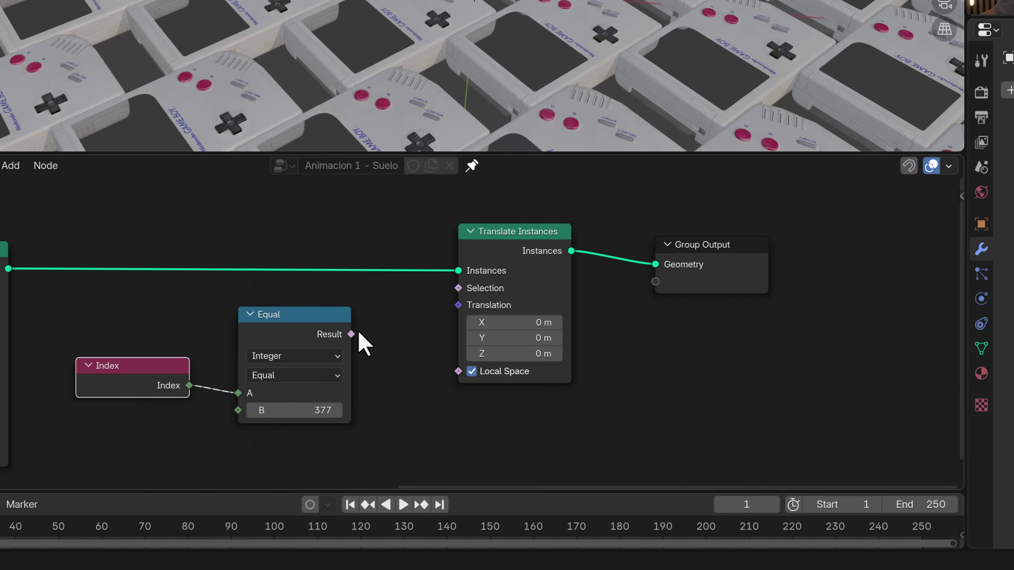
{"action": "left_click_drag", "start_coordinate": [350, 334], "coordinate": [462, 292]}
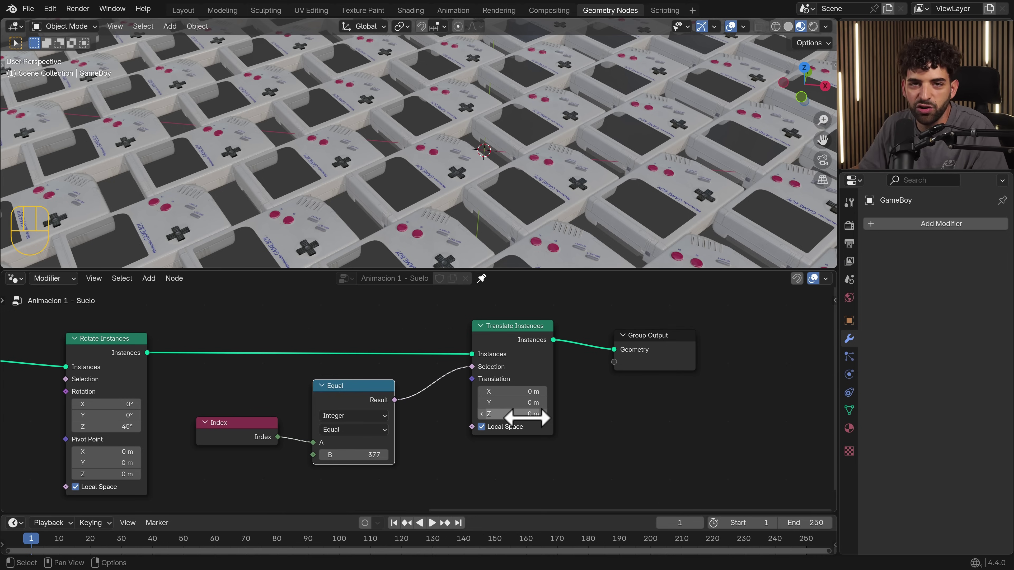
Set the Translate Instances Z translation to -0.1 m and check the selected GameBoy's displacement in the floor.
{"action": "left_click", "coordinate": [507, 417], "text": "shift"}
{"action": "left_click_drag", "start_coordinate": [508, 414], "coordinate": [500, 413], "text": "shift"}
{"action": "middle_click_drag", "start_coordinate": [455, 175], "coordinate": [456, 213]}
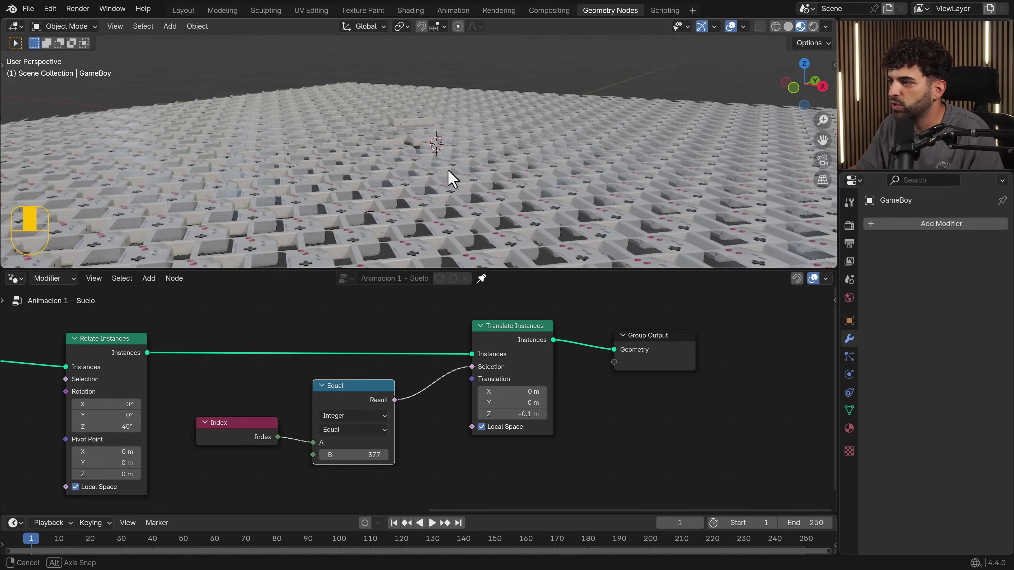
{"action": "scroll", "coordinate": [443, 174], "scroll_direction": "up", "scroll_amount": 4}
{"action": "scroll", "coordinate": [444, 222], "scroll_direction": "up", "scroll_amount": 2}
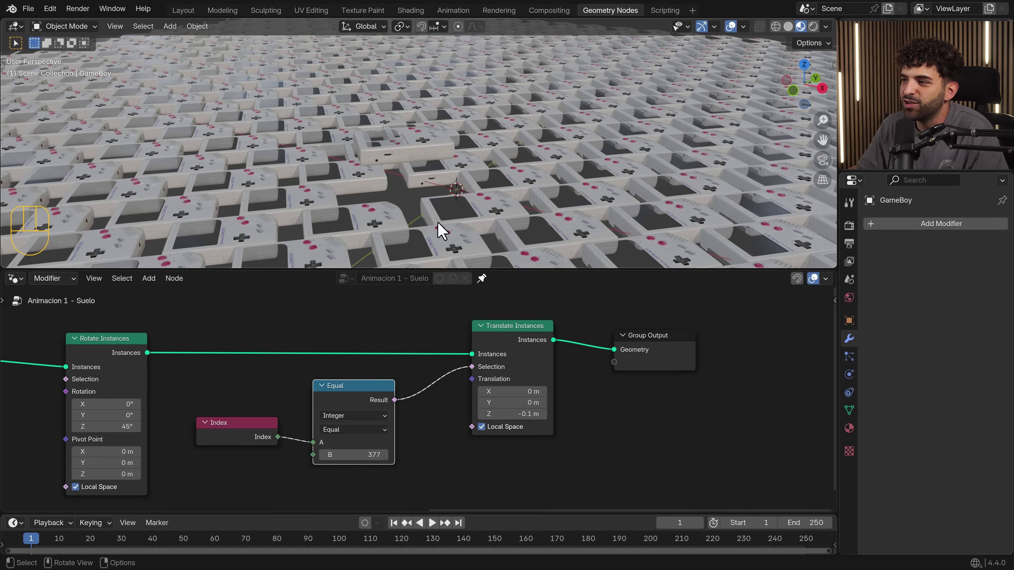
Step the Equal node's B value from 378 up to 382 and back to 378 to compare selected instances.
{"action": "left_click", "coordinate": [385, 455]}
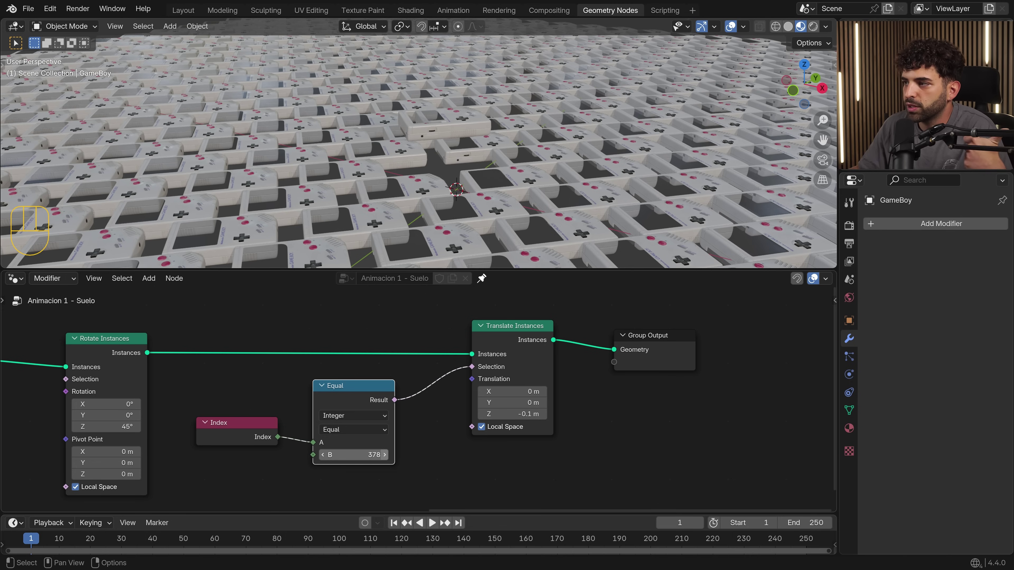
{"action": "left_click", "coordinate": [385, 454]}
{"action": "left_click", "coordinate": [384, 455]}
{"action": "left_click", "coordinate": [384, 455]}
{"action": "left_click", "coordinate": [384, 455]}
{"action": "left_click", "coordinate": [323, 455]}
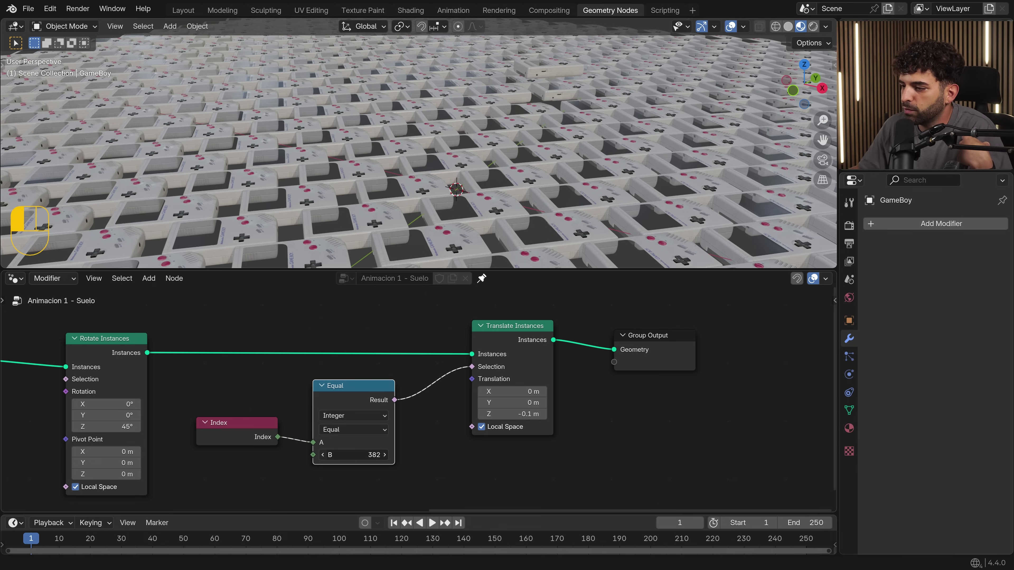
{"action": "left_click", "coordinate": [323, 455]}
{"action": "left_click", "coordinate": [323, 454]}
{"action": "left_click", "coordinate": [323, 454]}
Switch the viewport to Solid shading and set the Equal node's B value to 377.
{"action": "scroll", "coordinate": [459, 167], "scroll_direction": "down", "scroll_amount": 3}
{"action": "middle_click_drag", "start_coordinate": [469, 144], "coordinate": [431, 199]}
{"action": "left_click", "coordinate": [788, 27]}
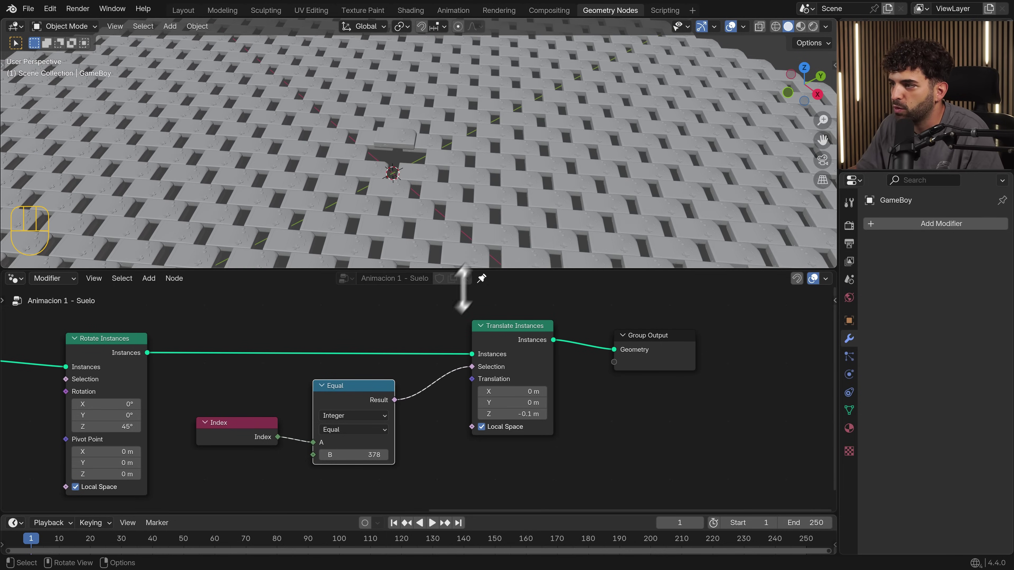
{"action": "mouse_move", "coordinate": [343, 454]}
{"action": "left_mouse_down", "text": "shift"}
{"action": "mouse_move", "coordinate": [376, 455]}
{"action": "mouse_move", "coordinate": [343, 455]}
{"action": "left_mouse_up", "text": "shift"}
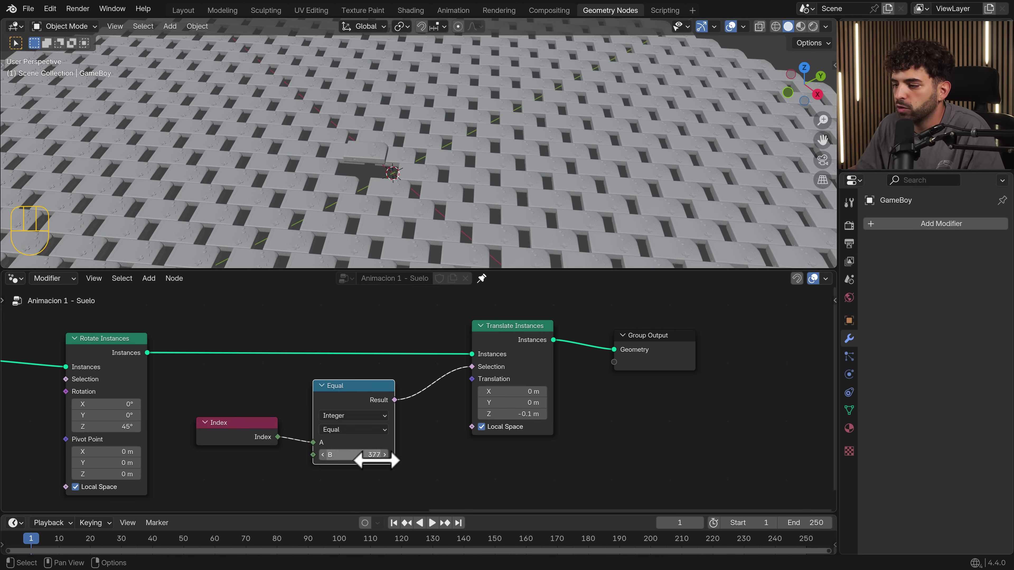
{"action": "scroll", "coordinate": [346, 216], "scroll_direction": "up", "scroll_amount": 2}
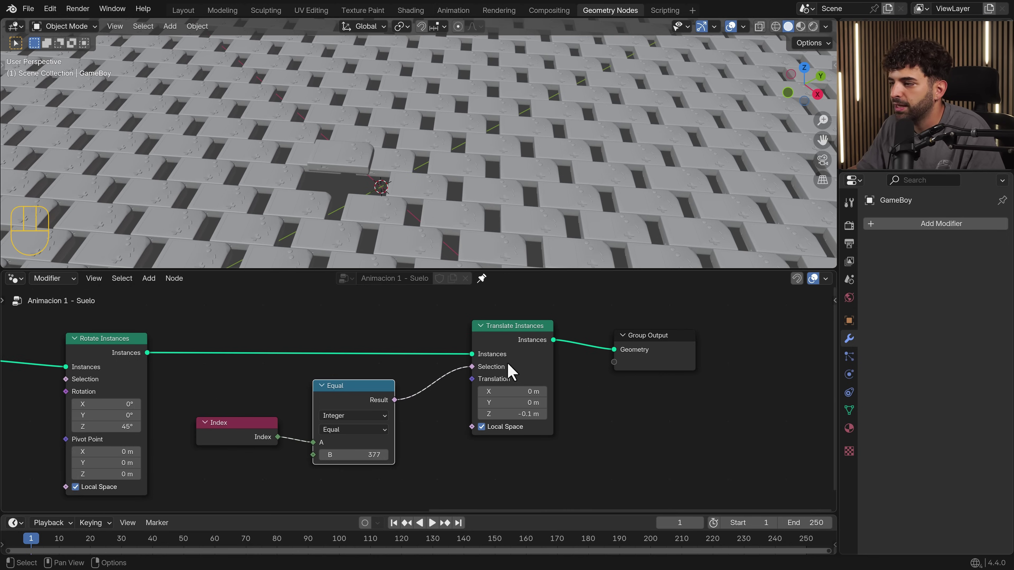
Set the Translate Instances Z translation to -0.17 m and check the displaced GameBoy in the floor.
{"action": "scroll", "coordinate": [411, 395], "scroll_direction": "up", "scroll_amount": 1}
{"action": "middle_click_drag", "start_coordinate": [524, 379], "coordinate": [453, 405]}
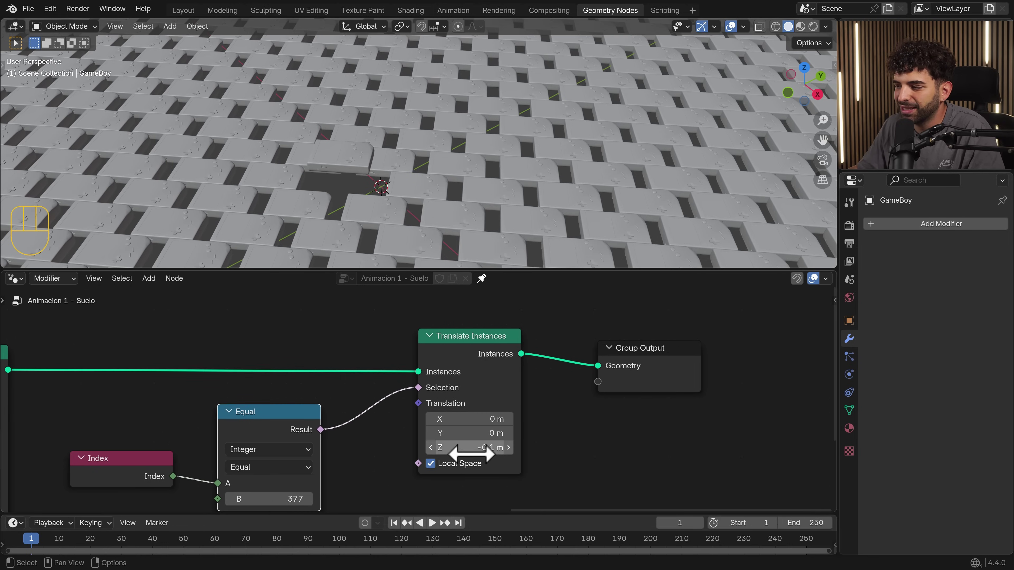
{"action": "left_click_drag", "start_coordinate": [474, 449], "coordinate": [492, 445], "text": "shift"}
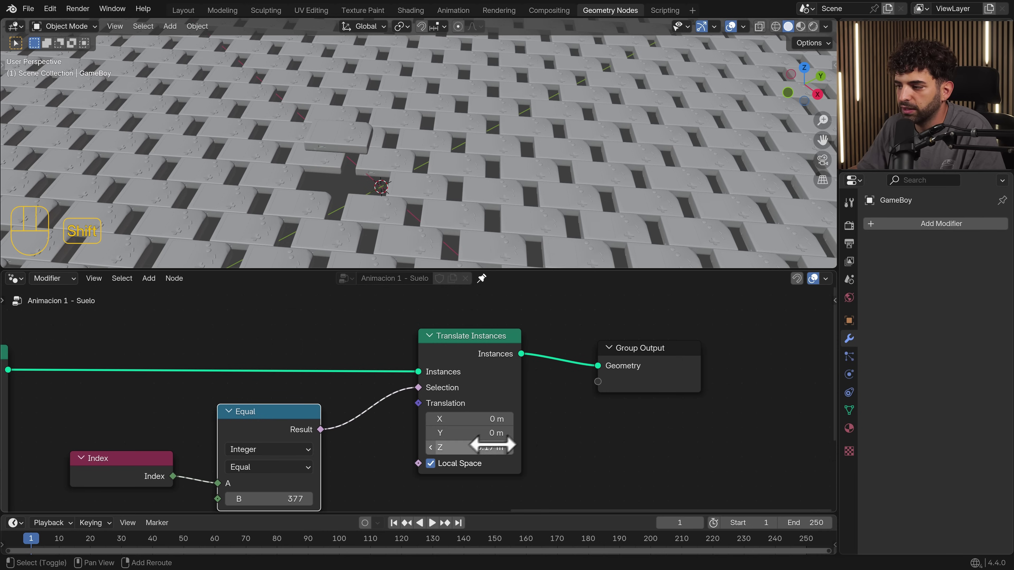
{"action": "scroll", "coordinate": [350, 197], "scroll_direction": "down", "scroll_amount": 5}
{"action": "middle_click_drag", "start_coordinate": [352, 198], "coordinate": [421, 171]}
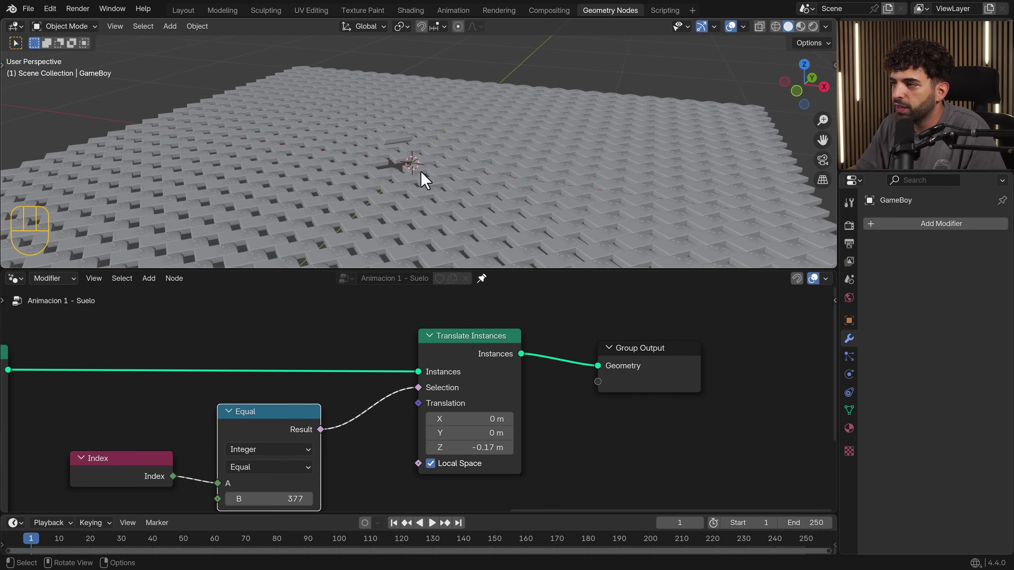
{"action": "scroll", "coordinate": [411, 184], "scroll_direction": "up", "scroll_amount": 4}
{"action": "scroll", "coordinate": [618, 425], "scroll_direction": "down", "scroll_amount": 4}
Make room before Group Output and insert a Rotate Instances node between Translate Instances and Group Output.
{"action": "middle_click_drag", "start_coordinate": [594, 444], "coordinate": [453, 452]}
{"action": "left_click_drag", "start_coordinate": [489, 378], "coordinate": [607, 372]}
{"action": "key", "text": "shift+a"}
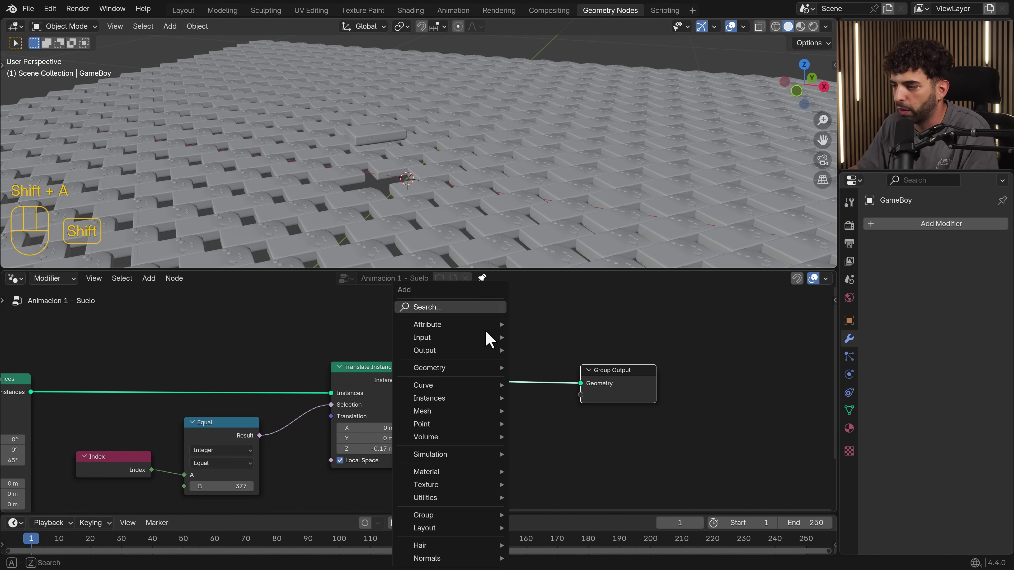
{"action": "left_click", "coordinate": [466, 302]}
{"action": "type", "text": "rotate"}
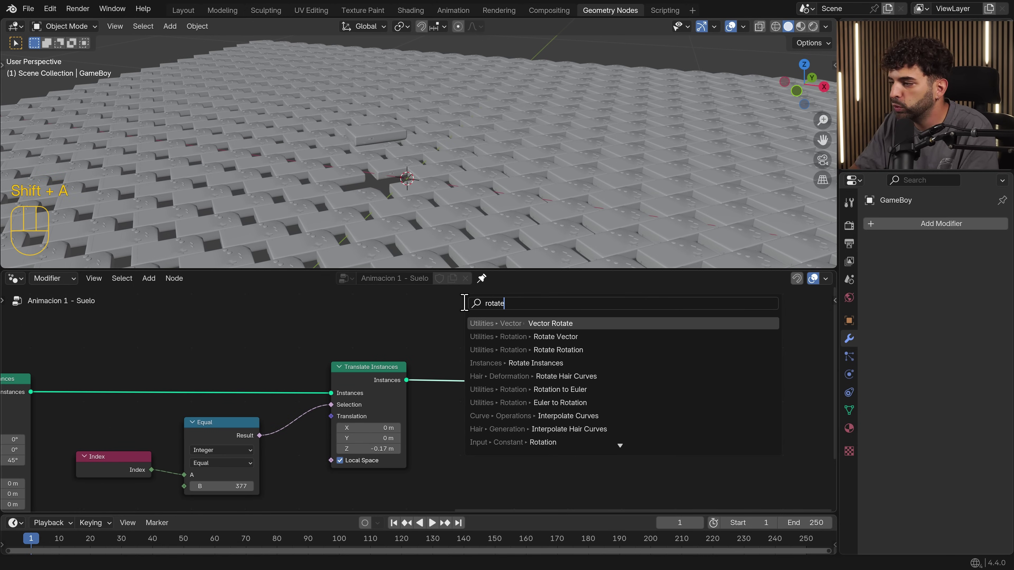
{"action": "left_click", "coordinate": [536, 363]}
{"action": "left_click", "coordinate": [519, 371]}
Try a different Z rotation on the first Rotate Instances node and undo it.
{"action": "middle_click_drag", "start_coordinate": [237, 369], "coordinate": [433, 324]}
{"action": "left_click_drag", "start_coordinate": [199, 344], "coordinate": [202, 333]}
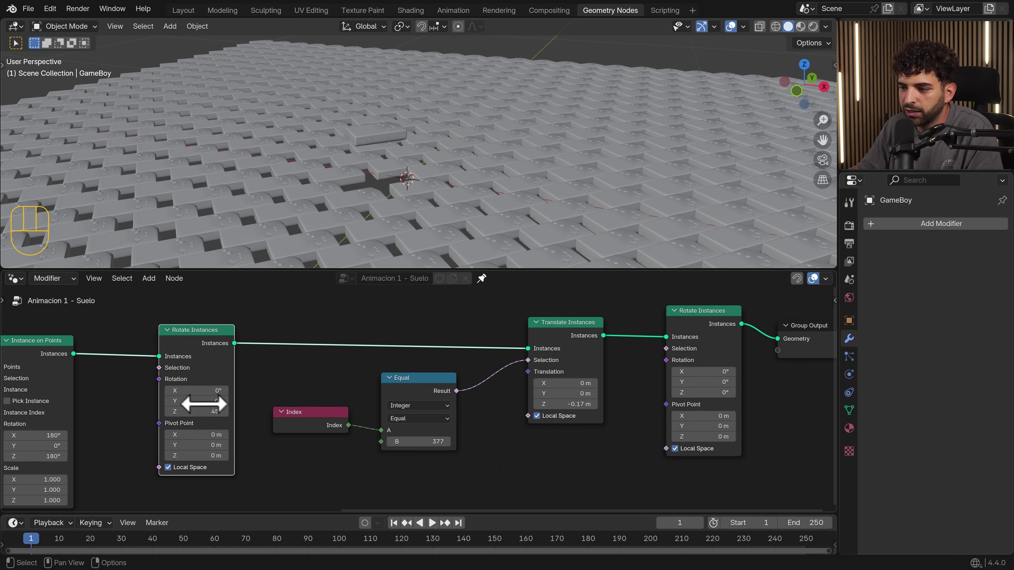
{"action": "mouse_move", "coordinate": [197, 412]}
{"action": "left_mouse_down"}
{"action": "mouse_move", "coordinate": [235, 412]}
{"action": "mouse_move", "coordinate": [192, 411]}
{"action": "left_mouse_up"}
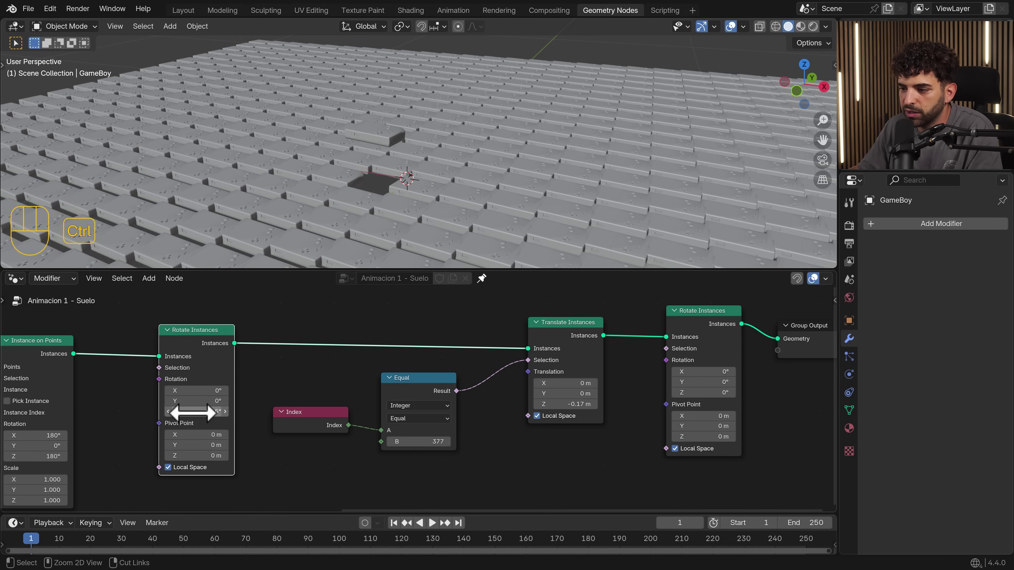
{"action": "key", "text": "ctrl+z"}
Connect the Equal node's Result to the Selection input of the new Rotate Instances node.
{"action": "middle_click_drag", "start_coordinate": [695, 321], "coordinate": [447, 340]}
{"action": "left_click", "coordinate": [457, 331]}
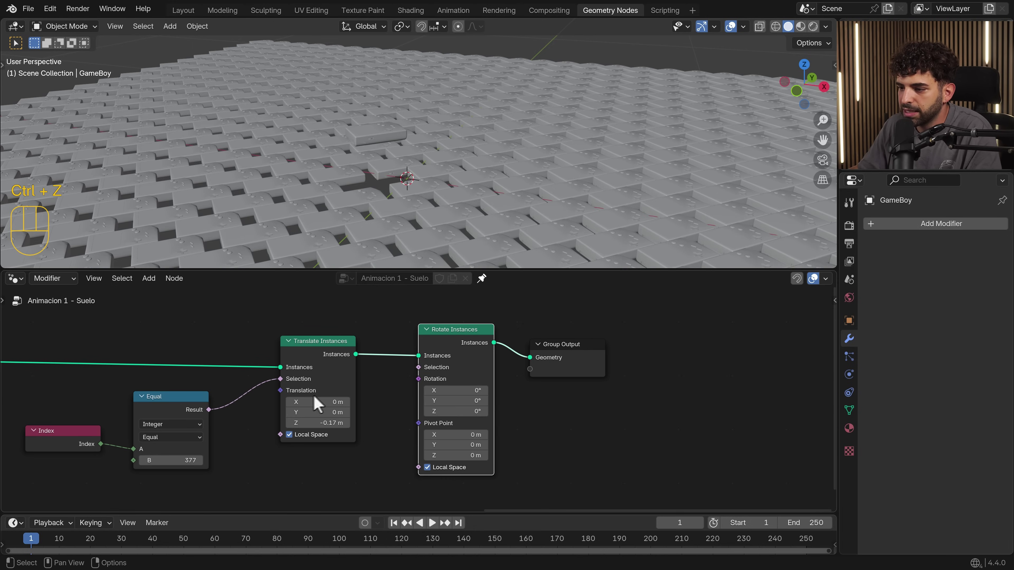
{"action": "scroll", "coordinate": [259, 459], "scroll_direction": "down", "scroll_amount": 2}
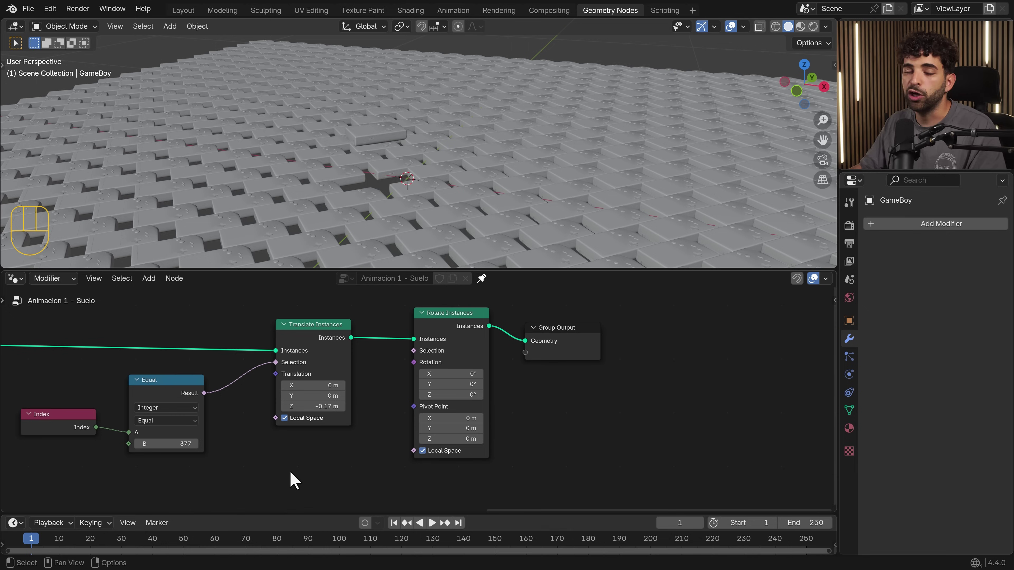
{"action": "left_click_drag", "start_coordinate": [14, 364], "coordinate": [224, 475]}
{"action": "left_click", "coordinate": [215, 408]}
{"action": "left_click_drag", "start_coordinate": [204, 394], "coordinate": [413, 354]}
{"action": "scroll", "coordinate": [411, 400], "scroll_direction": "up", "scroll_amount": 3}
{"action": "middle_click_drag", "start_coordinate": [372, 383], "coordinate": [311, 403]}
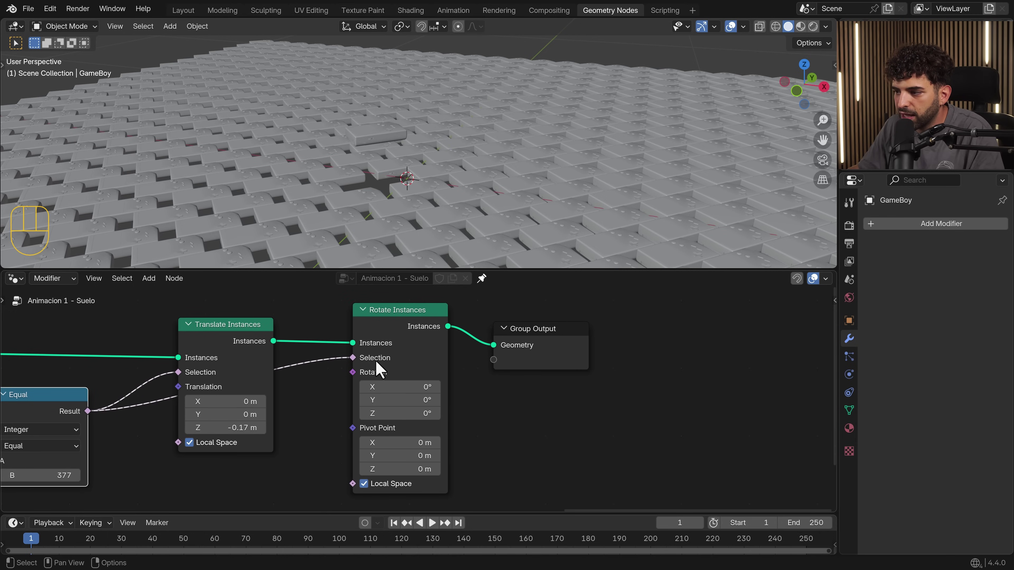
Set the new Rotate Instances X rotation to about 29.9° and inspect the tilted GameBoy.
{"action": "scroll", "coordinate": [392, 186], "scroll_direction": "up", "scroll_amount": 2}
{"action": "left_click_drag", "start_coordinate": [398, 387], "coordinate": [418, 388]}
{"action": "middle_click_drag", "start_coordinate": [371, 207], "coordinate": [412, 199]}
Enlarge the timeline area and reset the new Rotate Instances X rotation to 0° and the Translate Instances Z translation to 0 m.
{"action": "left_click_drag", "start_coordinate": [224, 514], "coordinate": [363, 471]}
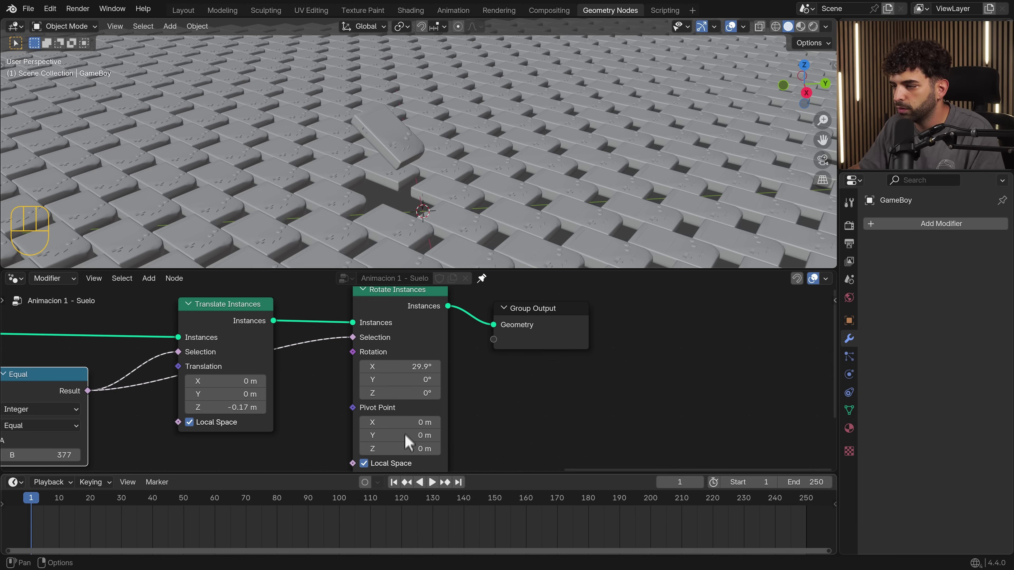
{"action": "left_click", "coordinate": [395, 368]}
{"action": "type", "text": "0"}
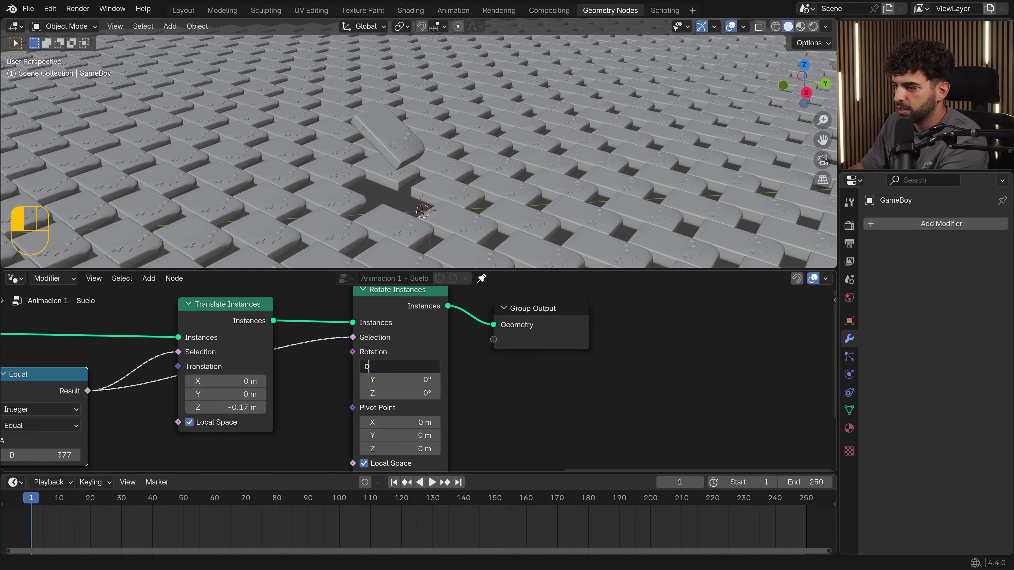
{"action": "key", "text": "Return"}
{"action": "left_click", "coordinate": [219, 407]}
{"action": "type", "text": "0"}
{"action": "key", "text": "Return"}
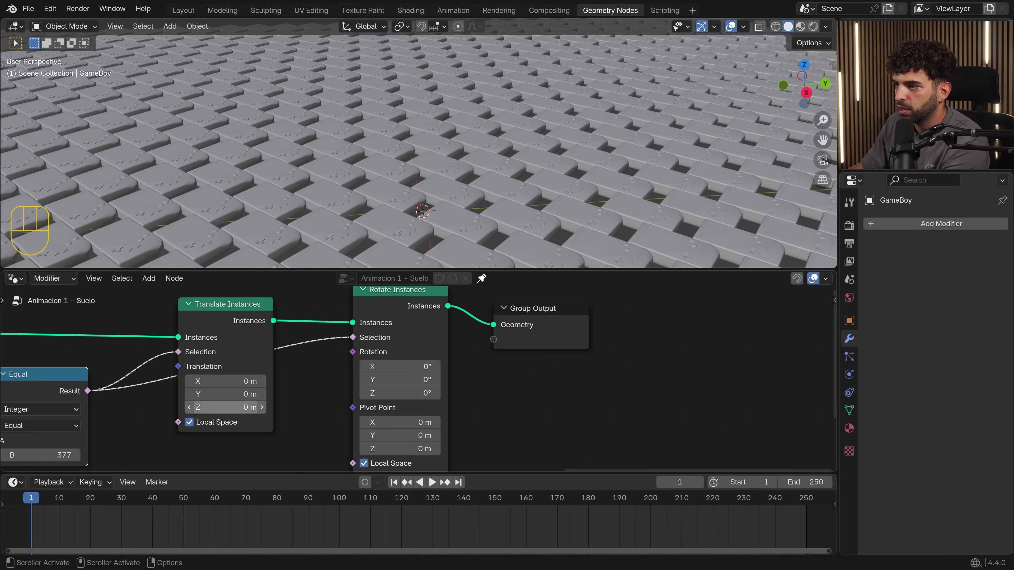
Keyframe the Translate Instances translation at 0 m on frame 1.
{"action": "scroll", "coordinate": [412, 202], "scroll_direction": "down", "scroll_amount": 10}
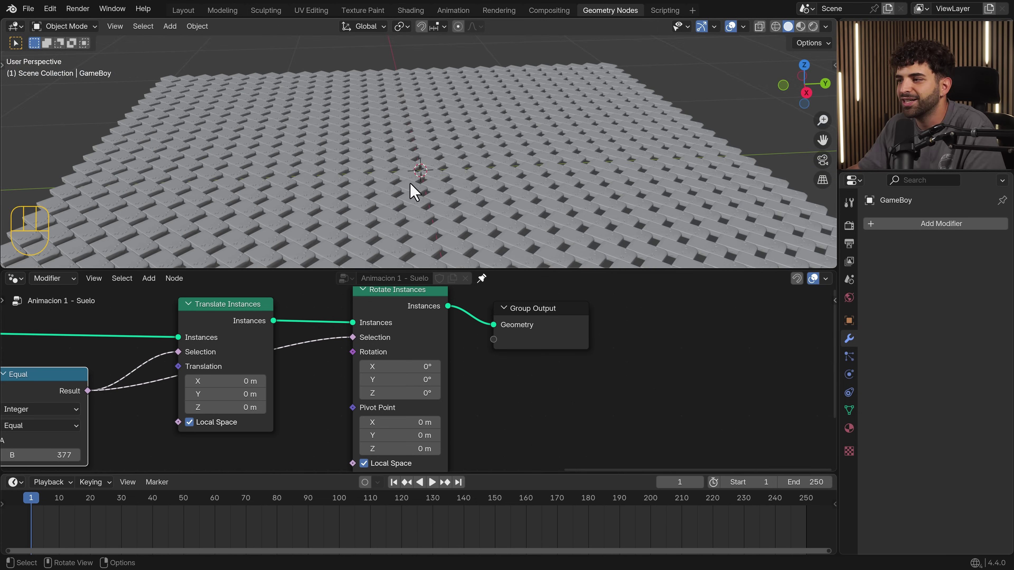
{"action": "scroll", "coordinate": [409, 183], "scroll_direction": "up", "scroll_amount": 3}
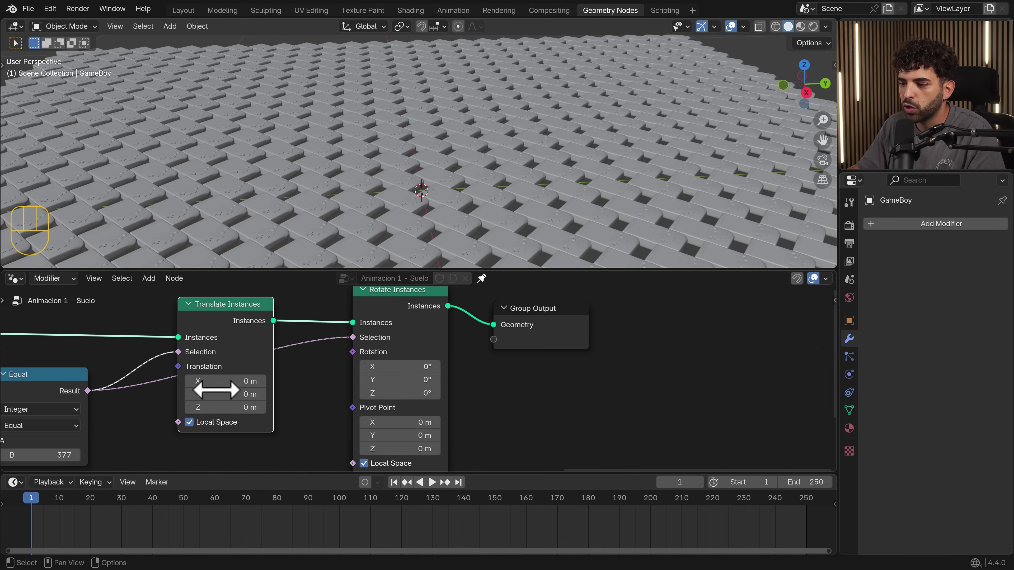
{"action": "key", "text": "i"}
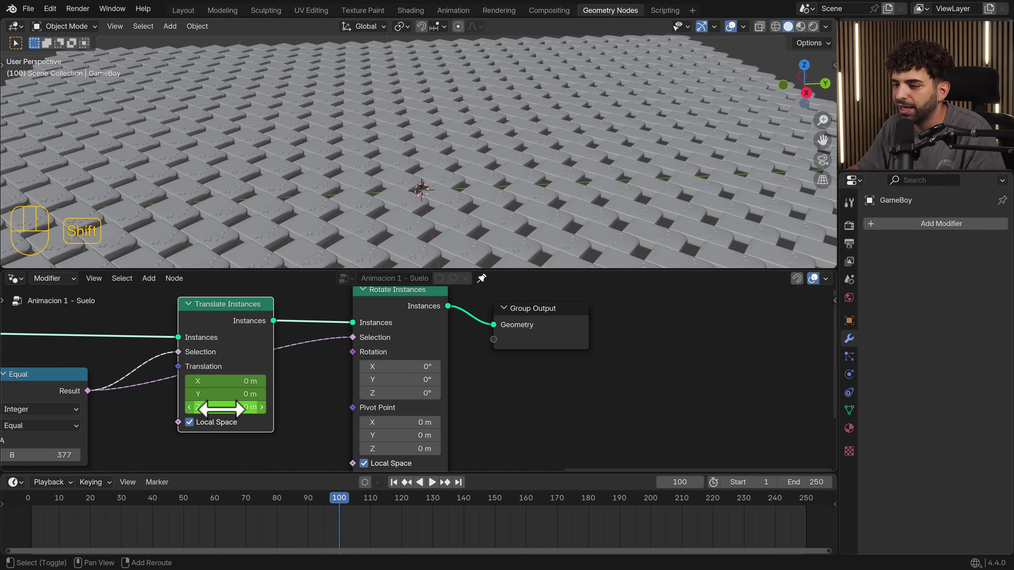
Set the Translate Instances Z translation to -0.15 m at frame 100 and keyframe it.
{"action": "left_click_drag", "start_coordinate": [221, 407], "coordinate": [221, 407]}
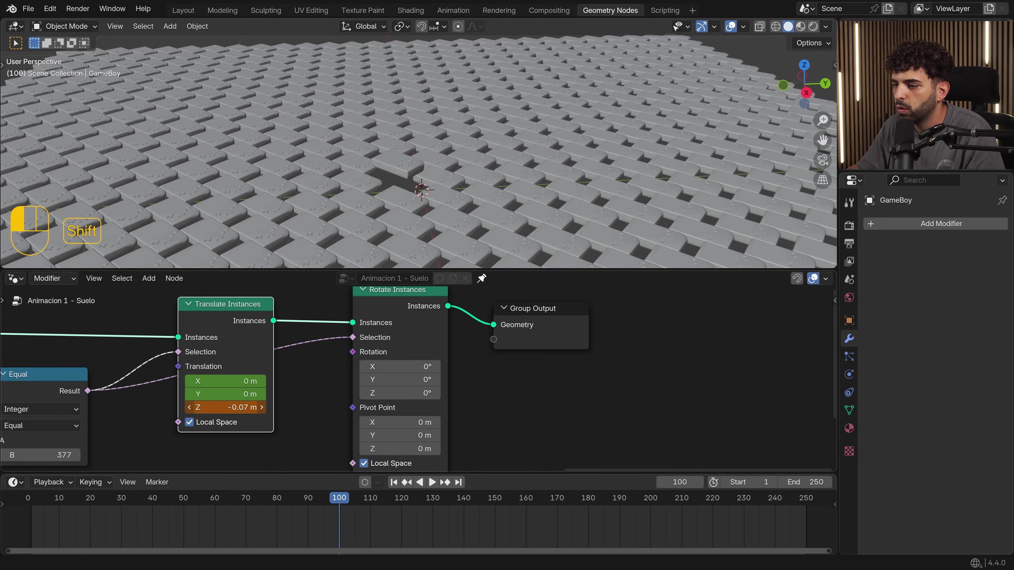
{"action": "left_click_drag", "start_coordinate": [220, 407], "coordinate": [216, 407], "text": "shift"}
{"action": "middle_click_drag", "start_coordinate": [460, 124], "coordinate": [436, 93]}
{"action": "left_click_drag", "start_coordinate": [215, 407], "coordinate": [232, 407], "text": "shift"}
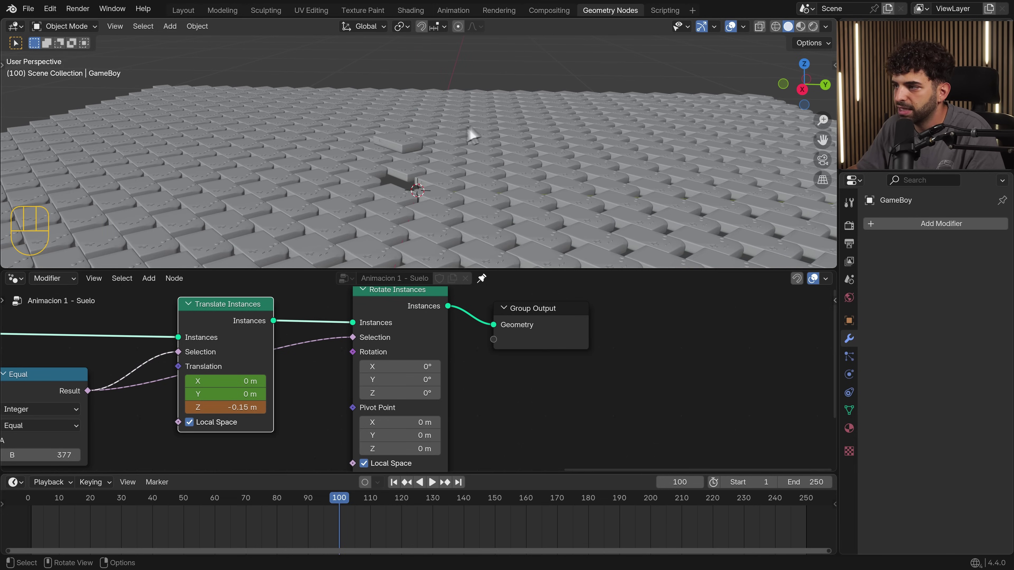
{"action": "scroll", "coordinate": [425, 169], "scroll_direction": "up", "scroll_amount": 5}
{"action": "middle_click_drag", "start_coordinate": [351, 233], "coordinate": [364, 206]}
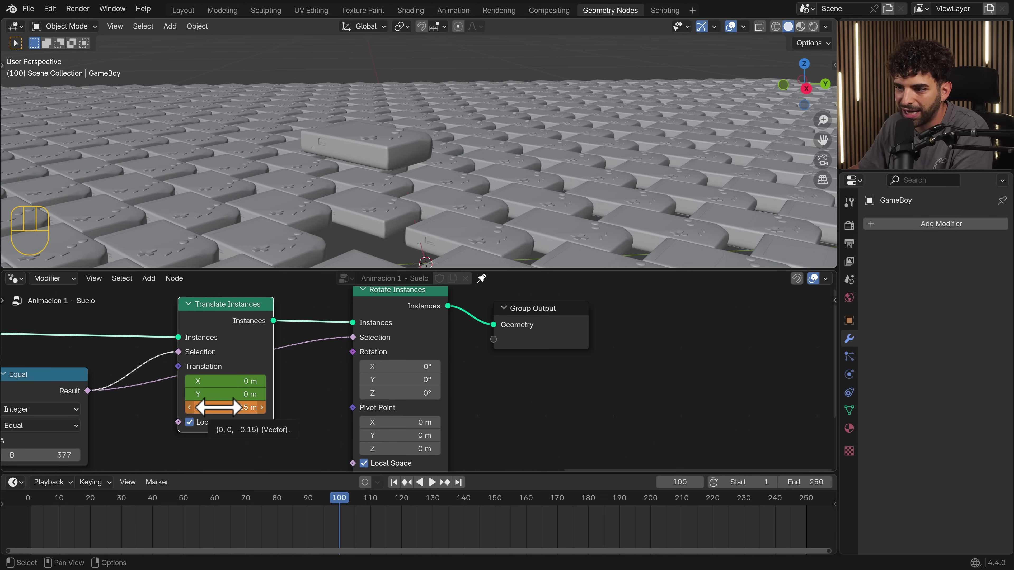
{"action": "key", "text": "i"}
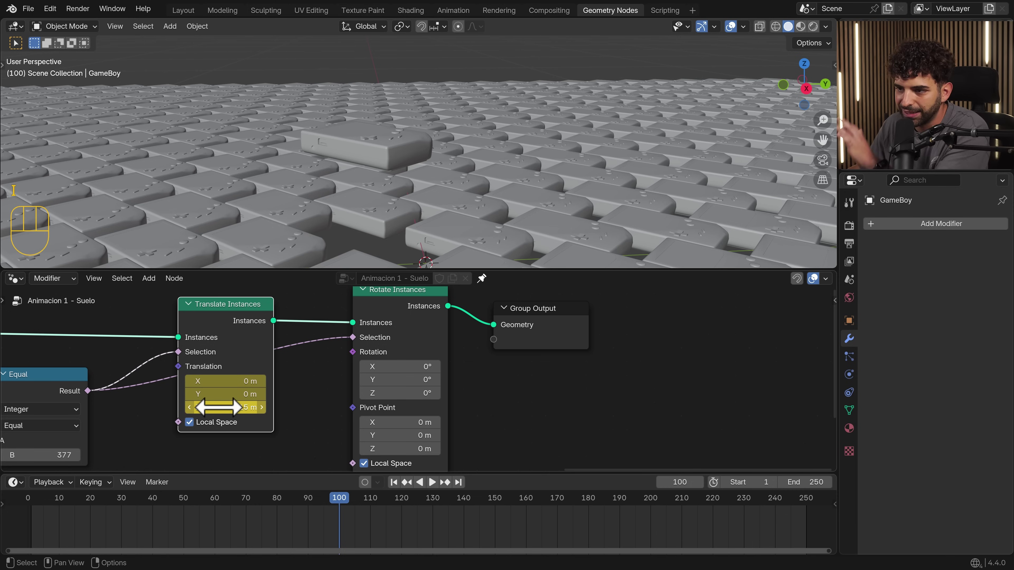
Play the animation from frame 1 to check the selected GameBoy's translation.
{"action": "left_click", "coordinate": [394, 482]}
{"action": "key", "text": "space"}
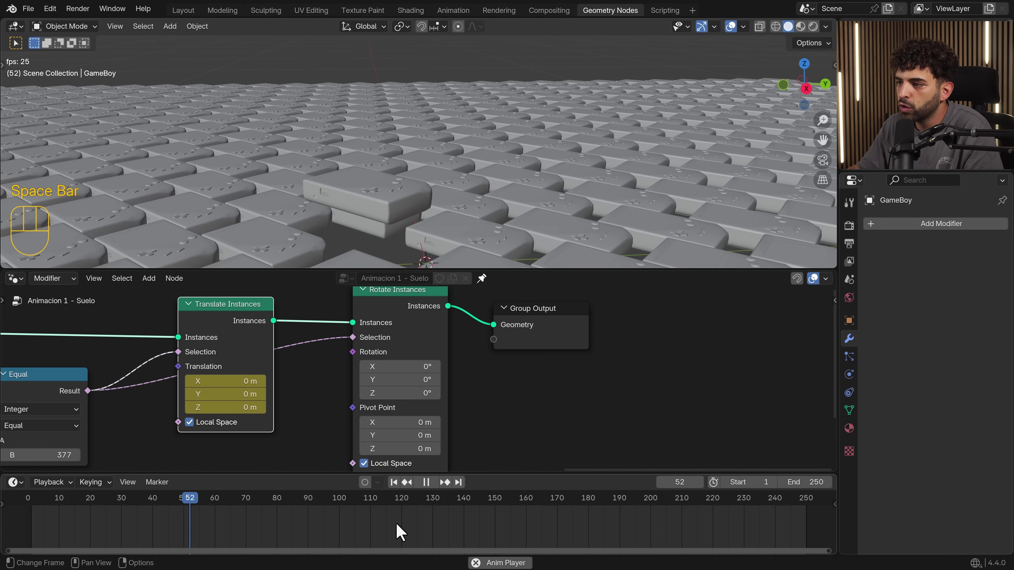
{"action": "key", "text": "space"}
{"action": "left_click", "coordinate": [302, 417]}
{"action": "left_click", "coordinate": [222, 320]}
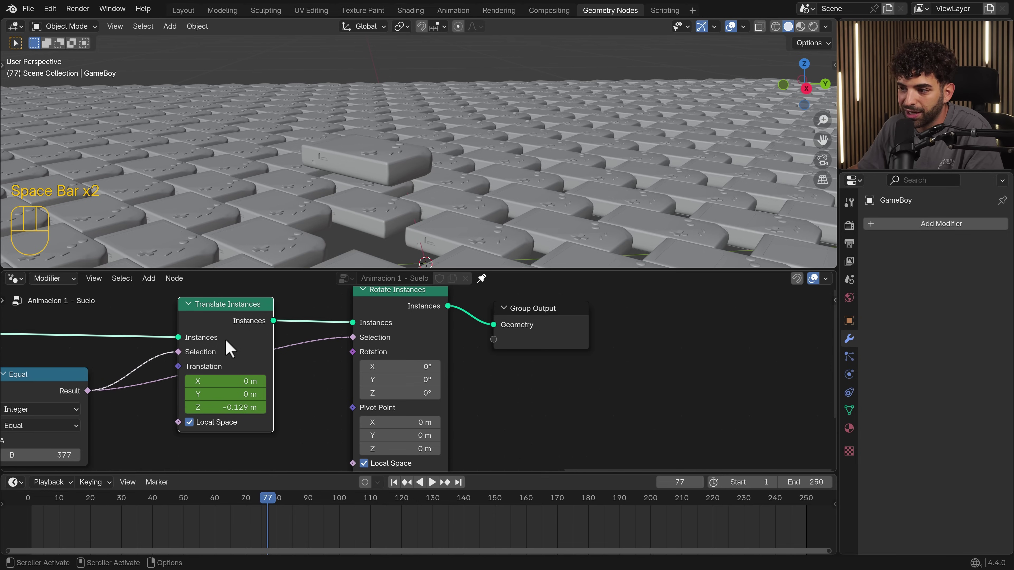
Select the Animacion 1 floor object and keyframe the new Rotate Instances rotation at 0° on frame 1.
{"action": "left_click", "coordinate": [372, 164]}
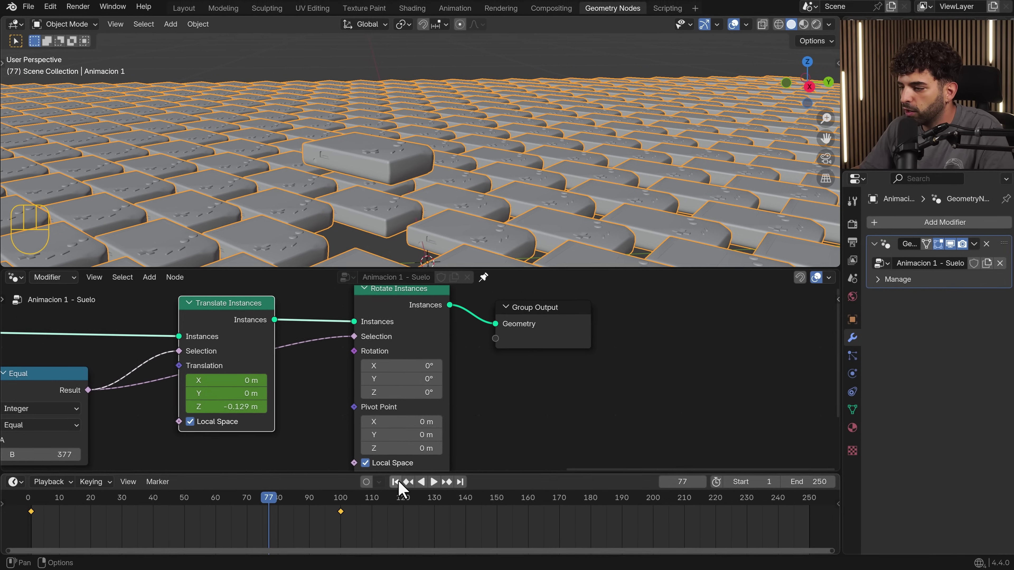
{"action": "left_click", "coordinate": [395, 483]}
{"action": "middle_click_drag", "start_coordinate": [453, 402], "coordinate": [385, 401]}
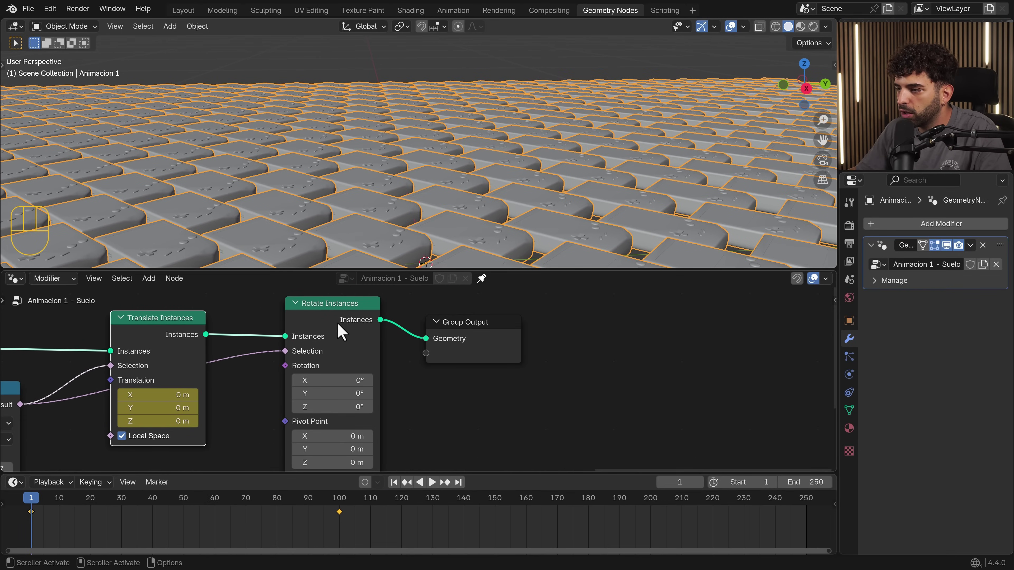
{"action": "left_click", "coordinate": [335, 313]}
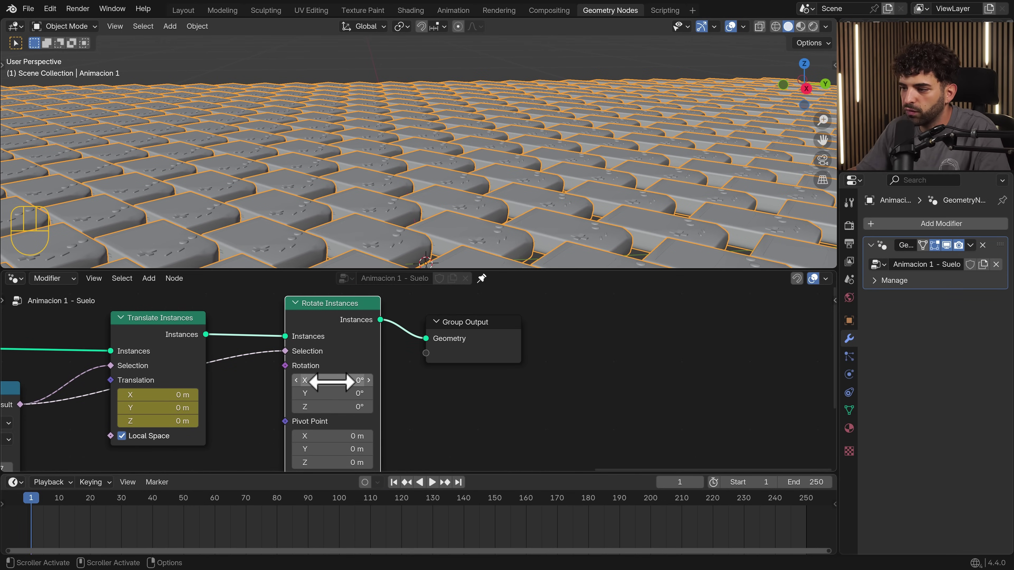
{"action": "key", "text": "i"}
Set the new Rotate Instances X rotation to about 40.6° at frame 100 and keyframe it.
{"action": "left_click_drag", "start_coordinate": [288, 495], "coordinate": [341, 519]}
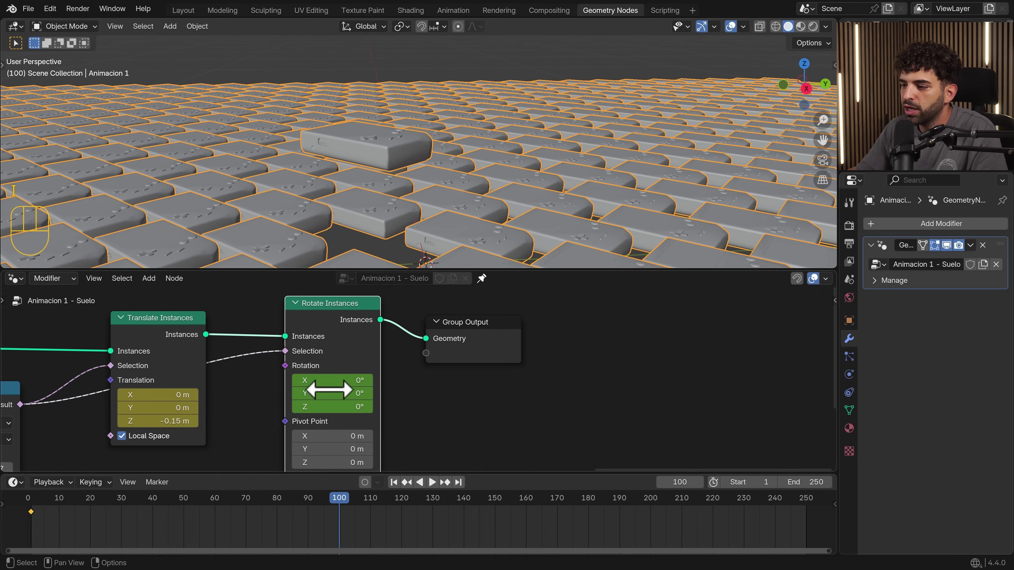
{"action": "left_click_drag", "start_coordinate": [331, 382], "coordinate": [367, 380]}
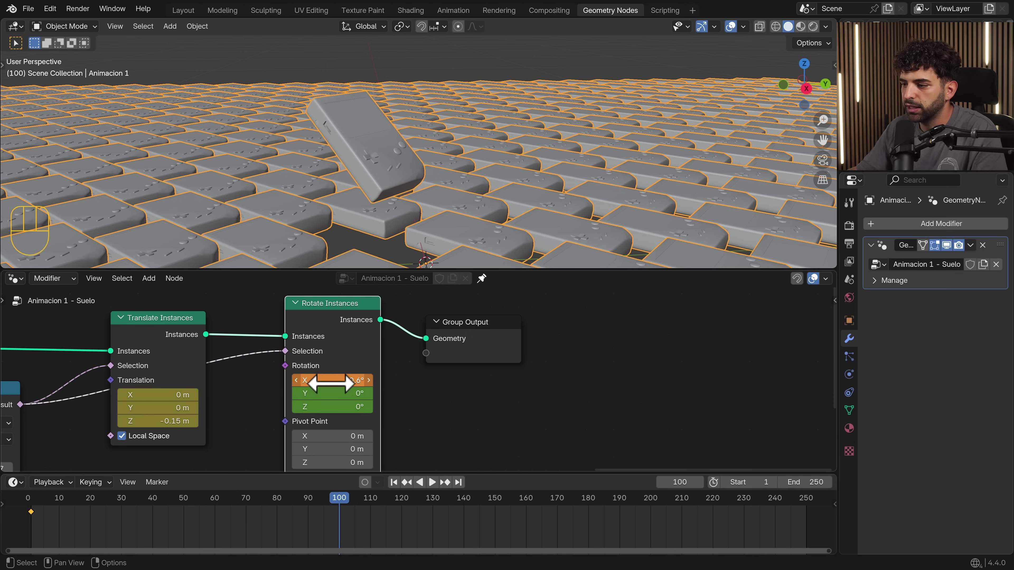
{"action": "key", "text": "i"}
Play the animation from the start and check the GameBoy's combined translation and rotation.
{"action": "key", "text": "shift+Left"}
{"action": "middle_click_drag", "start_coordinate": [448, 255], "coordinate": [417, 206]}
{"action": "key", "text": "space"}
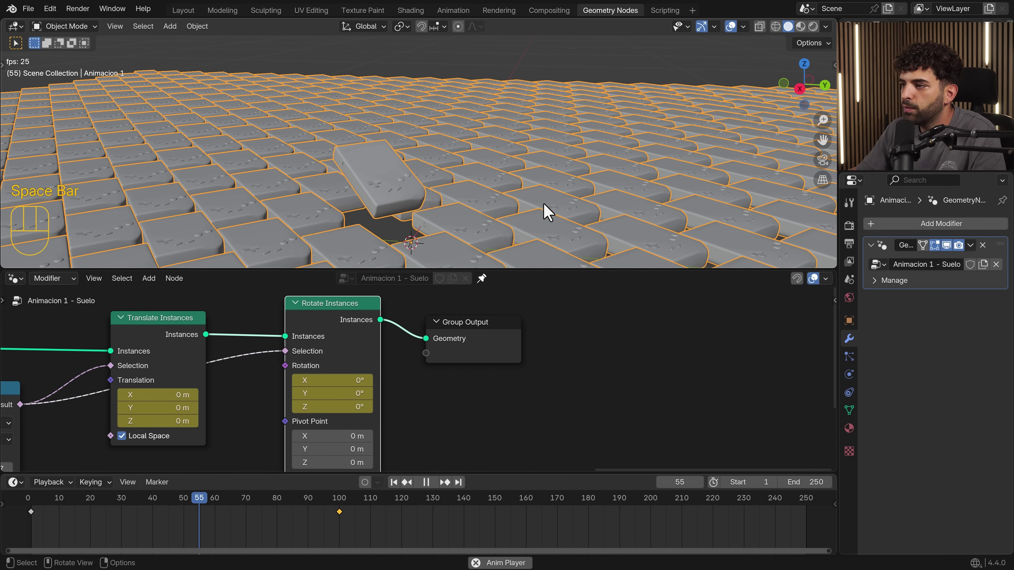
{"action": "key", "text": "space"}
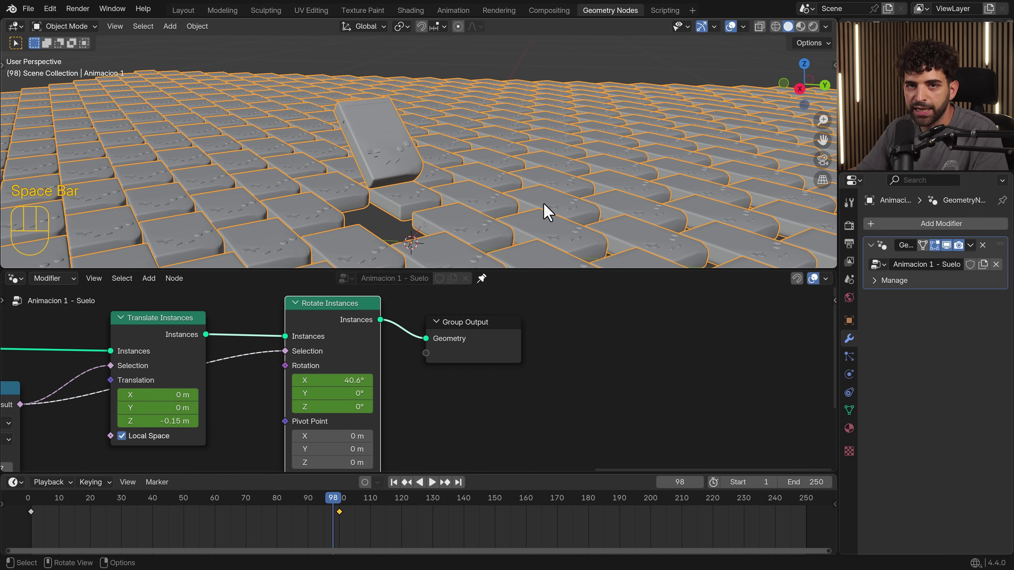
{"action": "scroll", "coordinate": [519, 188], "scroll_direction": "down", "scroll_amount": 3}
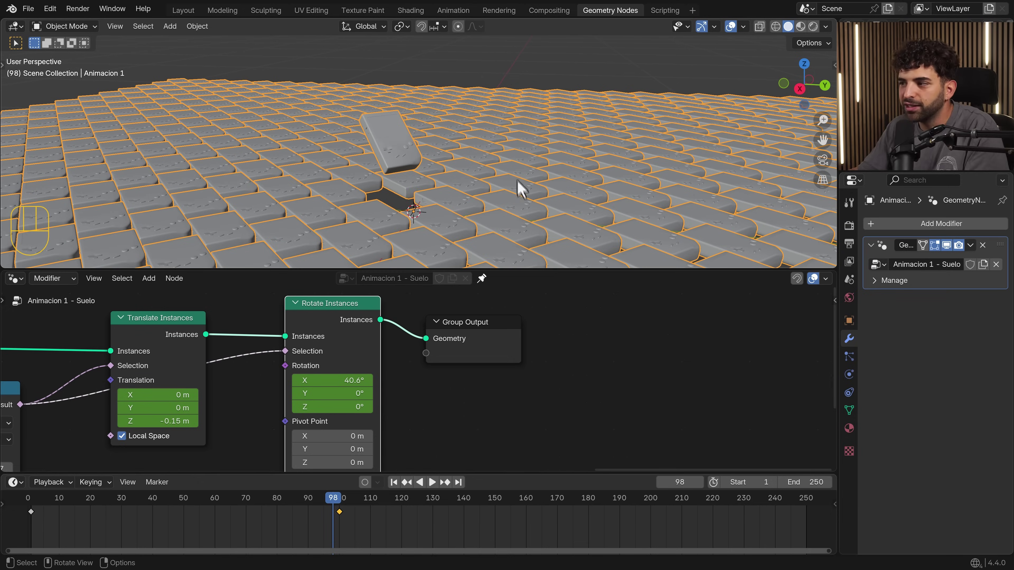
Trace an annotation outline around the lifted GameBoy in the viewport.
{"action": "left_click", "coordinate": [504, 67]}
{"action": "middle_click_drag", "start_coordinate": [446, 201], "coordinate": [358, 204]}
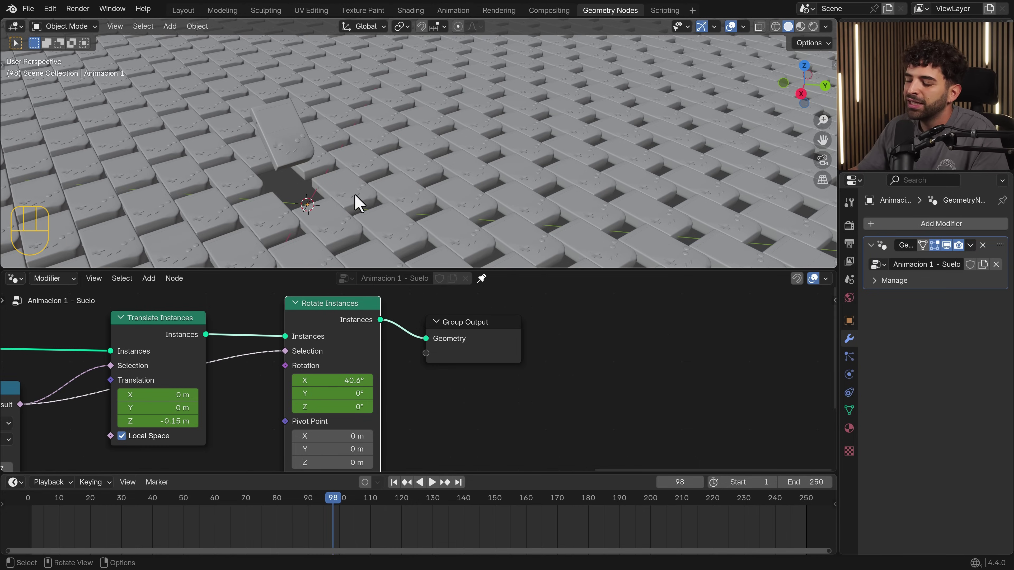
{"action": "key", "text": "t"}
{"action": "left_click", "coordinate": [14, 210]}
{"action": "key", "text": "t"}
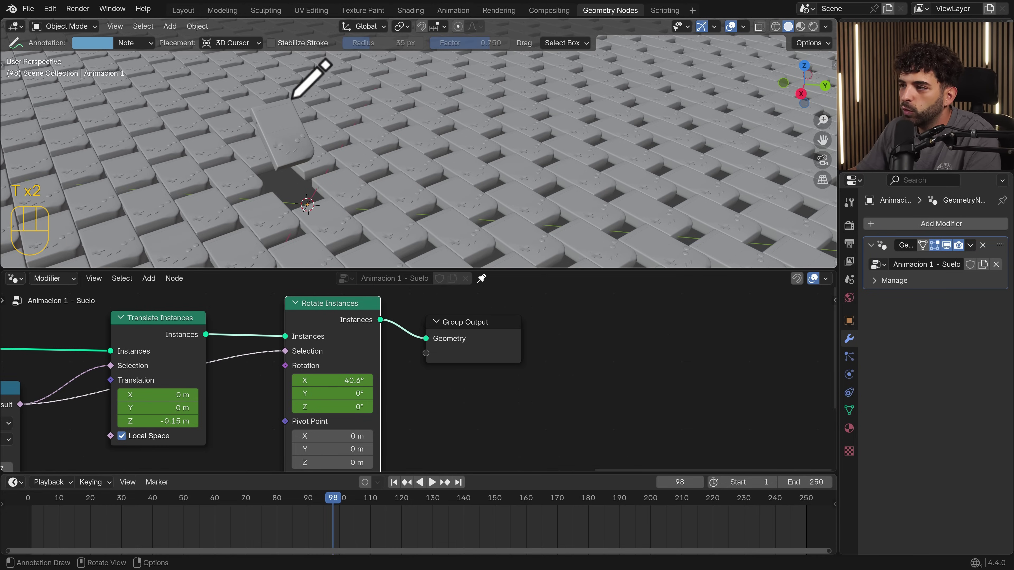
{"action": "left_click_drag", "start_coordinate": [291, 99], "coordinate": [252, 110]}
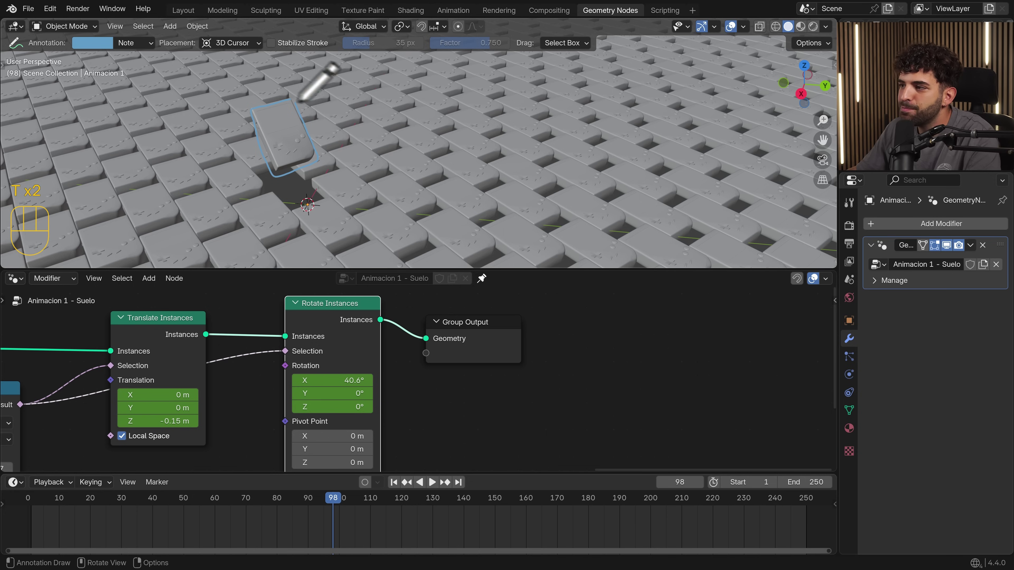
{"action": "mouse_move", "coordinate": [638, 147]}
{"action": "left_mouse_down"}
{"action": "mouse_move", "coordinate": [635, 178]}
{"action": "mouse_move", "coordinate": [631, 142]}
{"action": "left_mouse_up"}
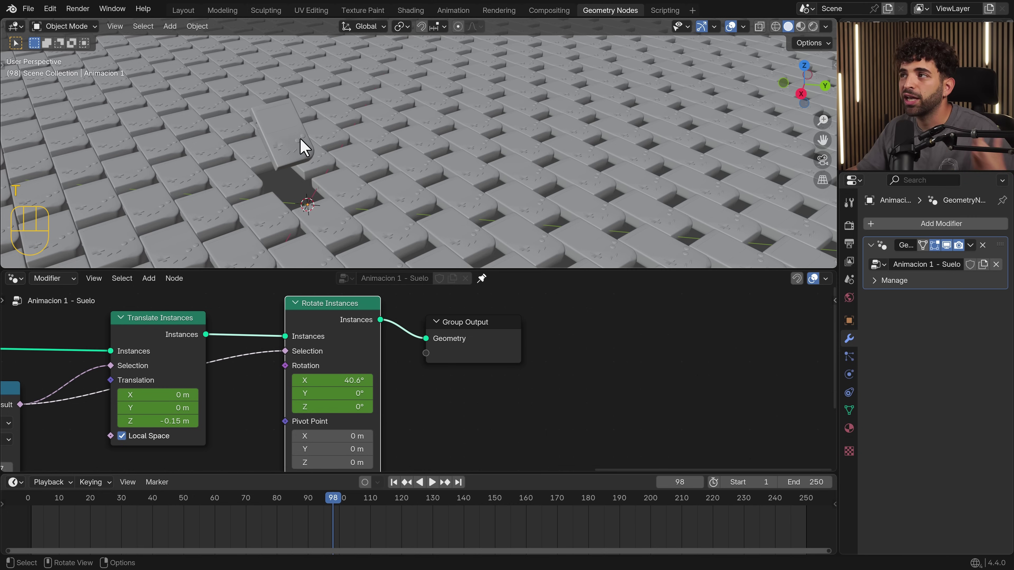
Review the Index, Equal, Translate Instances and Rotate Instances nodes, and replay the animation from the start.
{"action": "middle_click_drag", "start_coordinate": [70, 423], "coordinate": [361, 378]}
{"action": "left_click_drag", "start_coordinate": [152, 395], "coordinate": [164, 397]}
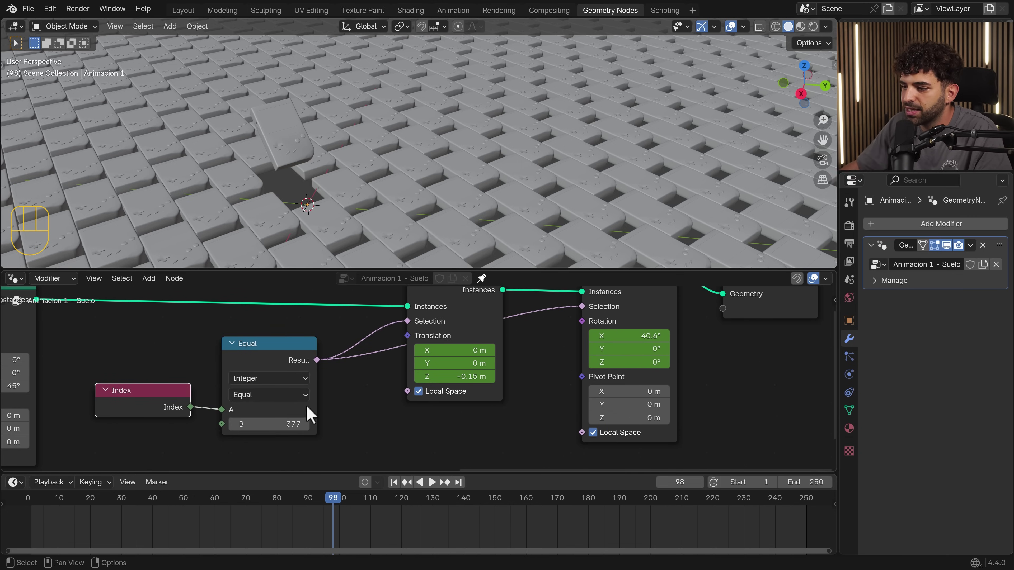
{"action": "left_click_drag", "start_coordinate": [265, 427], "coordinate": [214, 424]}
{"action": "middle_click_drag", "start_coordinate": [517, 403], "coordinate": [323, 439]}
{"action": "left_click_drag", "start_coordinate": [282, 319], "coordinate": [278, 310]}
{"action": "left_click_drag", "start_coordinate": [417, 296], "coordinate": [400, 301]}
{"action": "left_click", "coordinate": [394, 482]}
{"action": "key", "text": "space"}
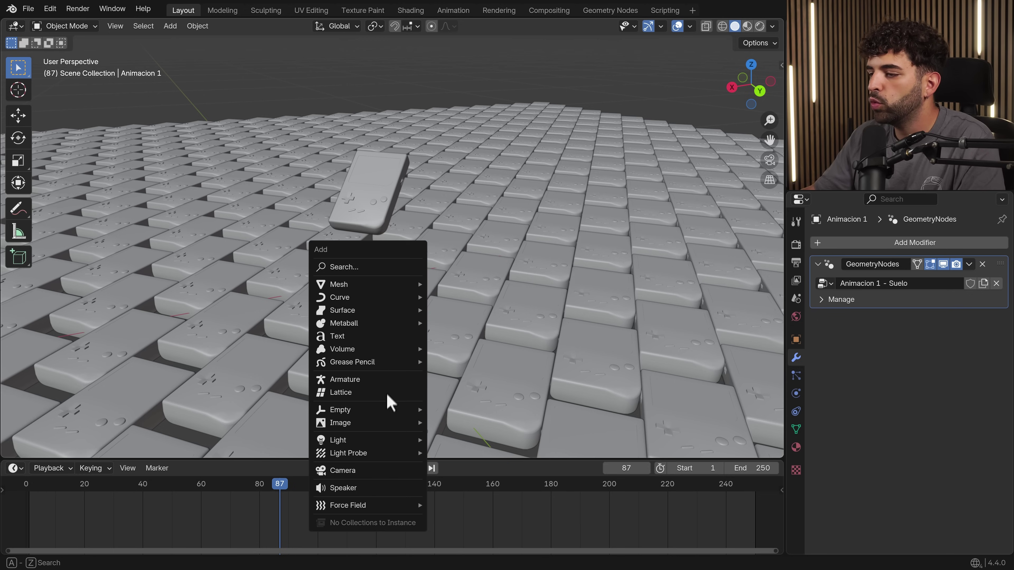
Add an area light and raise it along Z to about 0.53 m above the GameBoy floor.
{"action": "mouse_move", "coordinate": [378, 444]}
{"action": "left_click", "coordinate": [456, 483]}
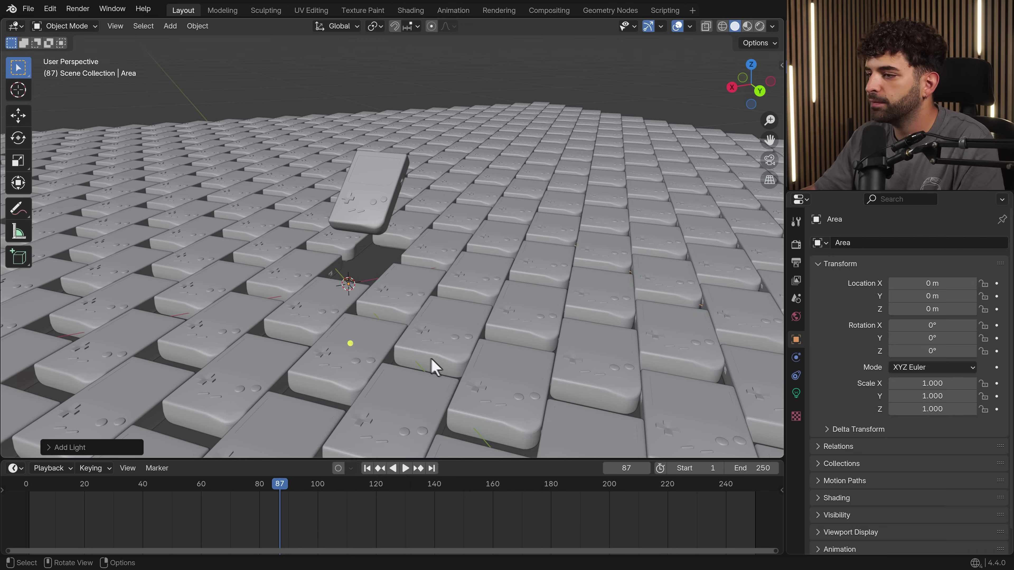
{"action": "key", "text": "g"}
{"action": "key", "text": "z"}
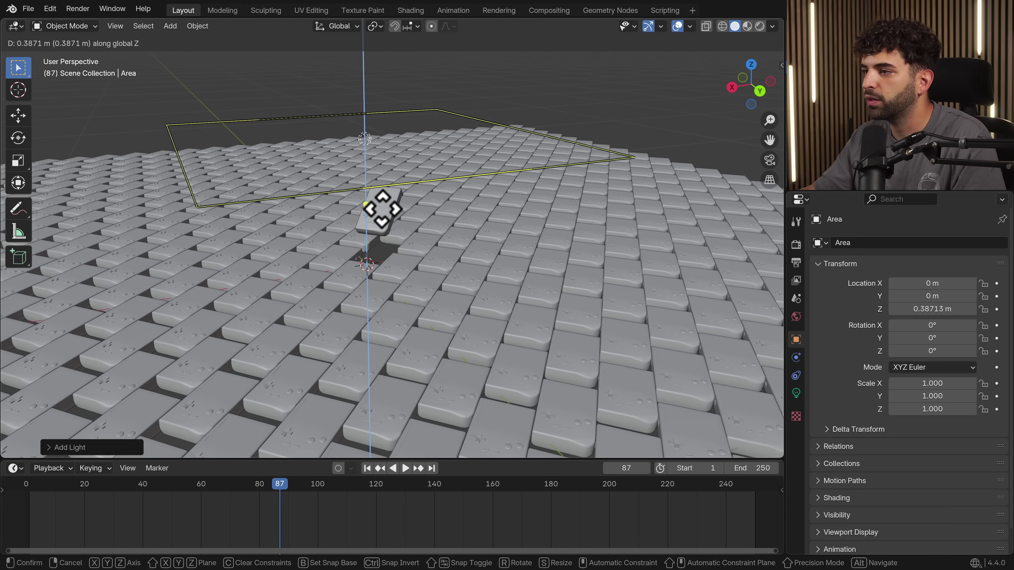
{"action": "left_click", "coordinate": [383, 164]}
{"action": "left_click_drag", "start_coordinate": [642, 93], "coordinate": [534, 100]}
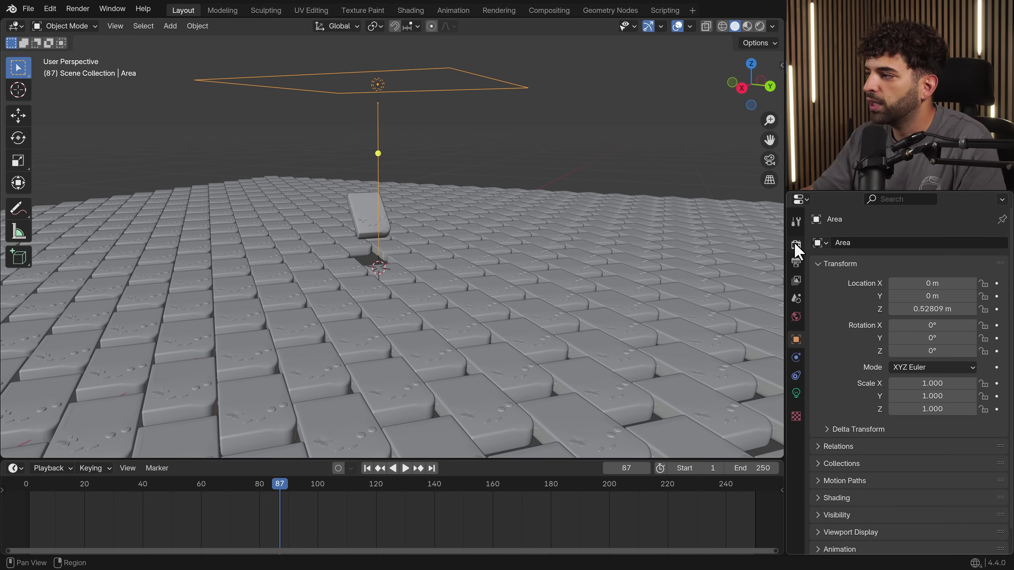
Set the render engine to Cycles and display the viewport with rendered shading.
{"action": "left_click", "coordinate": [795, 245]}
{"action": "left_click", "coordinate": [909, 242]}
{"action": "left_click", "coordinate": [904, 287]}
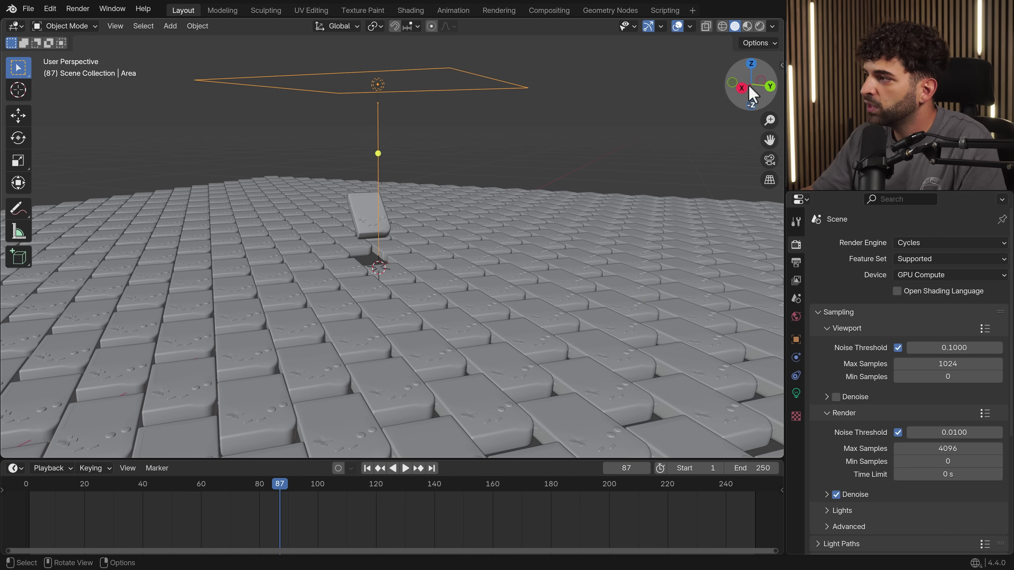
{"action": "left_click", "coordinate": [760, 27]}
{"action": "middle_click_drag", "start_coordinate": [528, 218], "coordinate": [417, 279]}
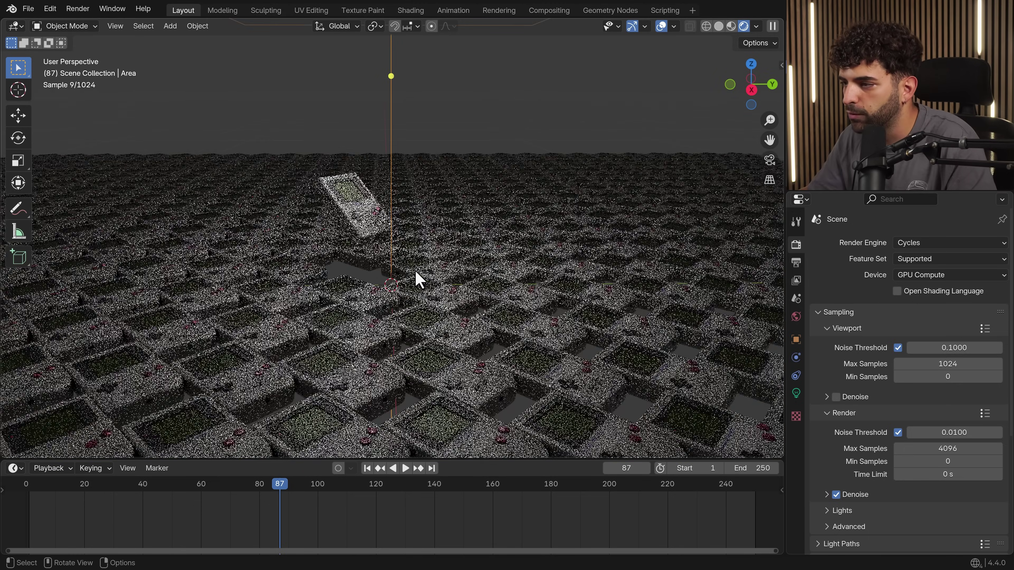
Add a mesh plane and lower it along Z by about 0.02 m under the GameBoys.
{"action": "key", "text": "shift+a"}
{"action": "mouse_move", "coordinate": [405, 54]}
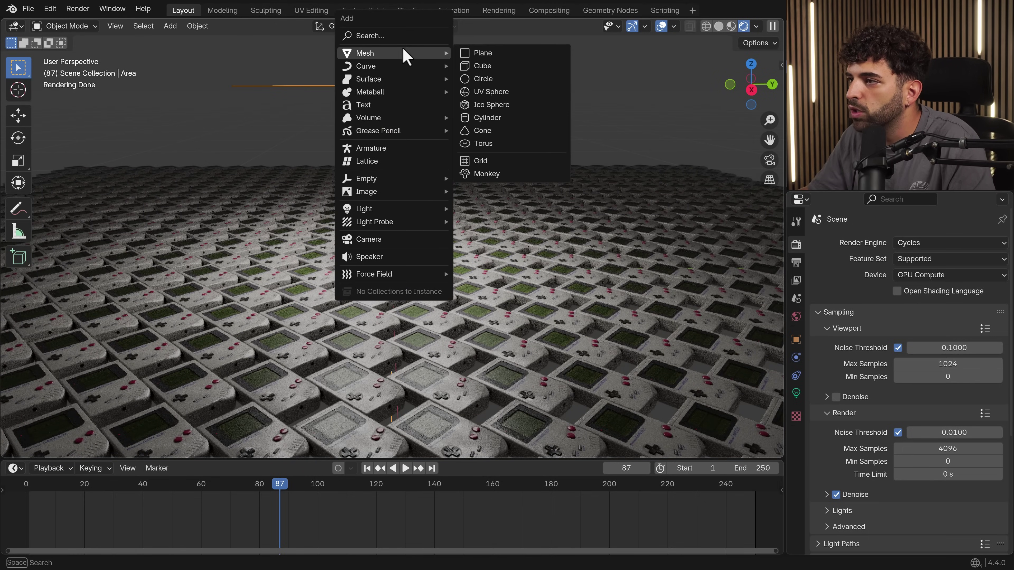
{"action": "left_click", "coordinate": [500, 54]}
{"action": "scroll", "coordinate": [398, 276], "scroll_direction": "up", "scroll_amount": 5}
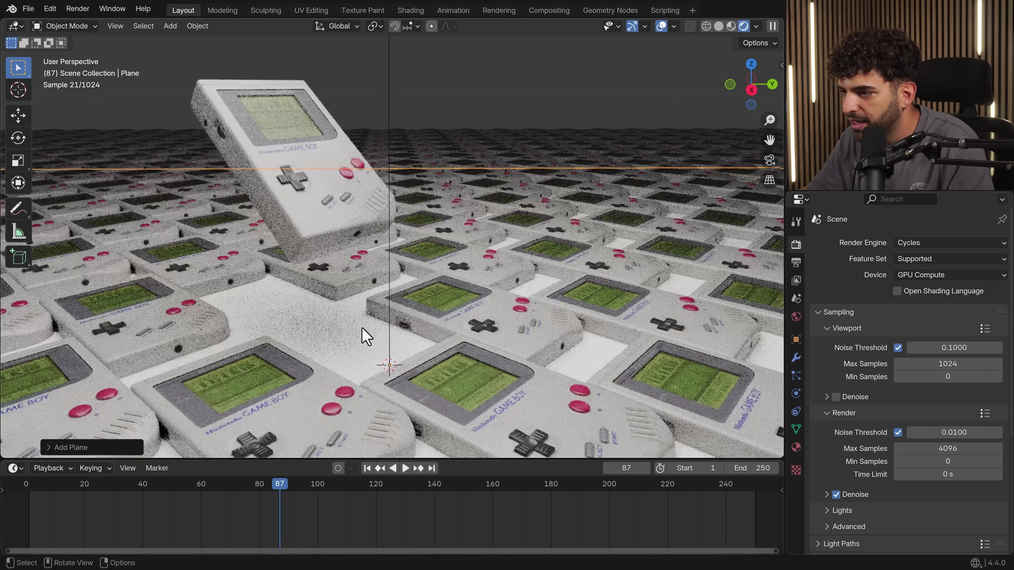
{"action": "key", "text": "g"}
{"action": "key", "text": "z"}
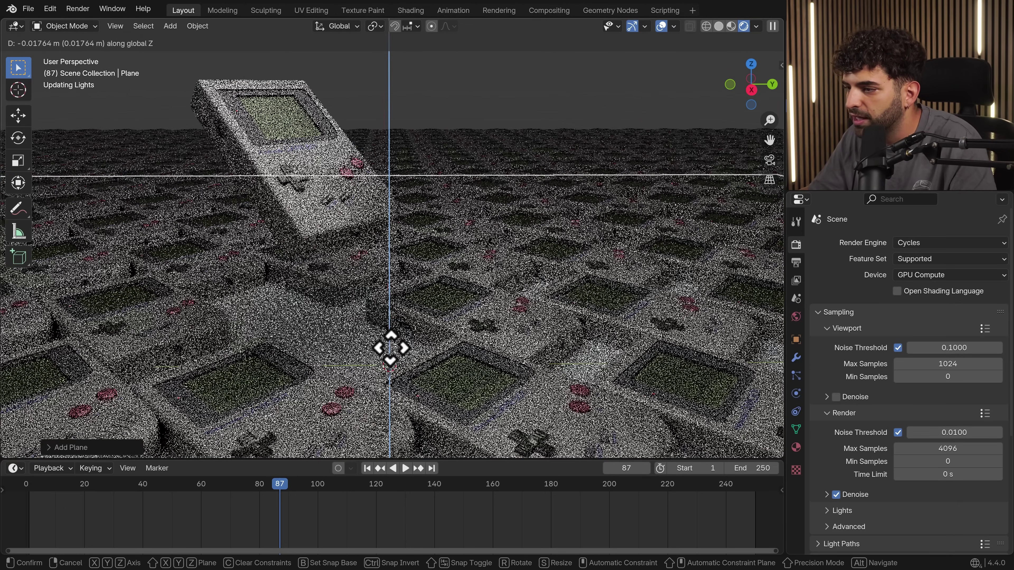
{"action": "left_click", "coordinate": [389, 350]}
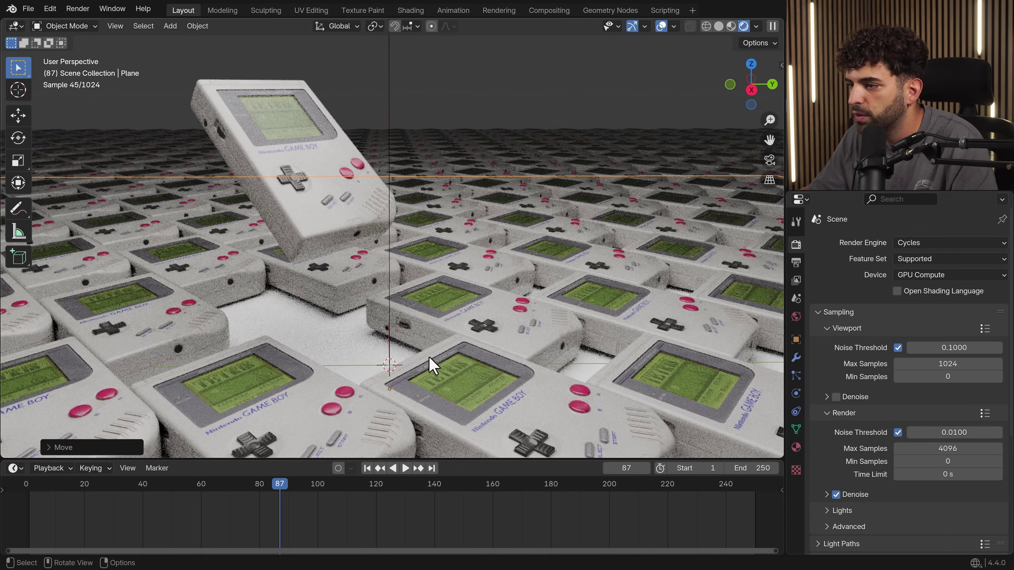
Give the plane a new material with a black base color and a roughness of about 0.062.
{"action": "left_click", "coordinate": [795, 459]}
{"action": "left_click", "coordinate": [934, 297]}
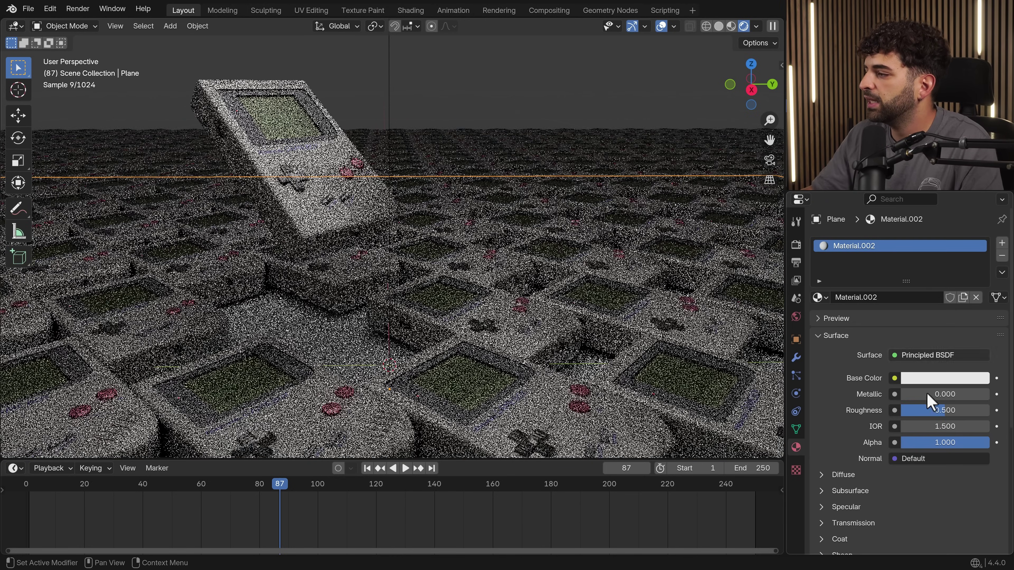
{"action": "left_click_drag", "start_coordinate": [944, 410], "coordinate": [906, 409]}
{"action": "left_click", "coordinate": [927, 385]}
{"action": "left_click_drag", "start_coordinate": [980, 231], "coordinate": [979, 254]}
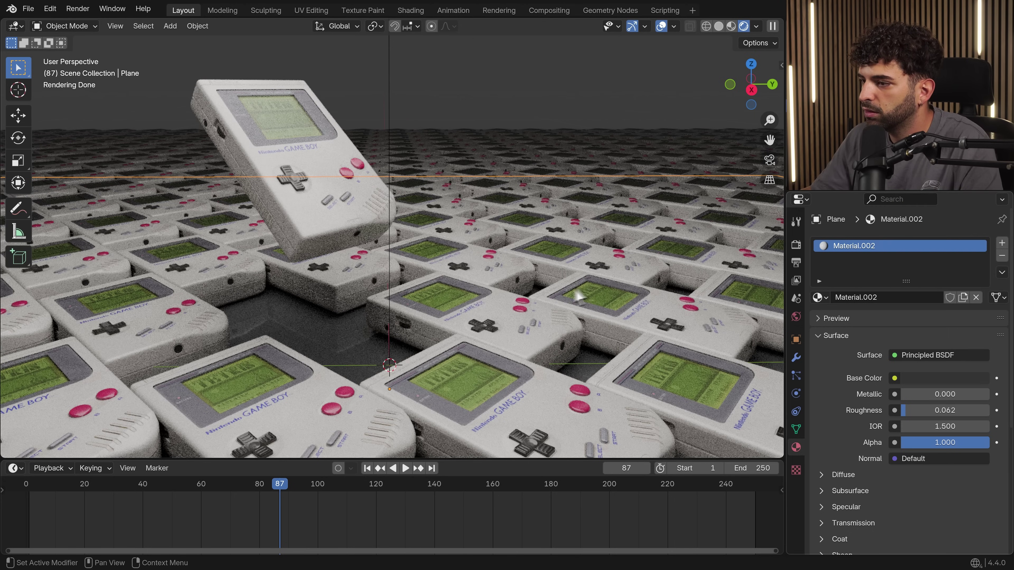
Play the rendered animation from the start to check the GameBoy rising above the dark plane.
{"action": "key", "text": "shift+Left"}
{"action": "key", "text": "space"}
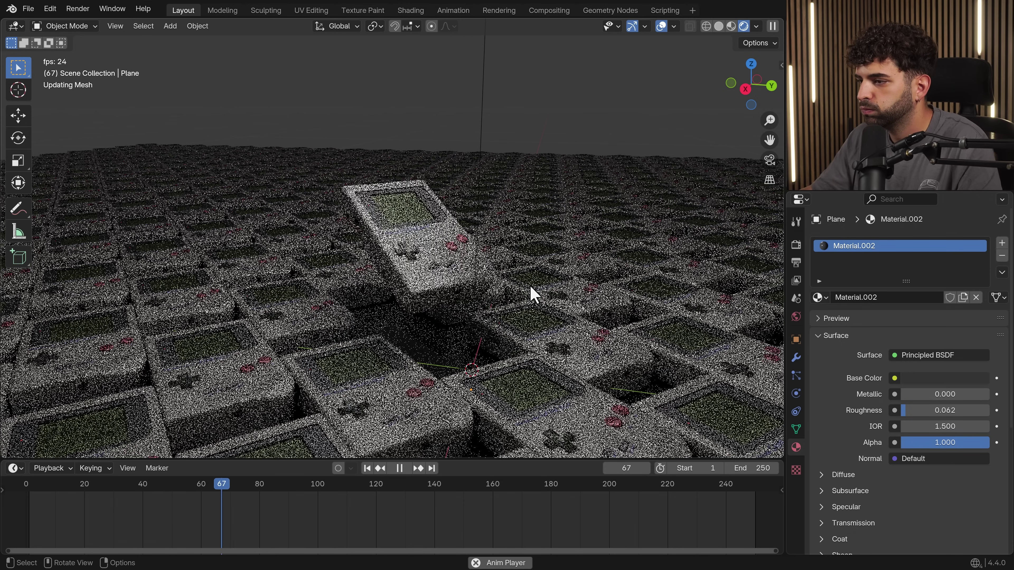
{"action": "key", "text": "space"}
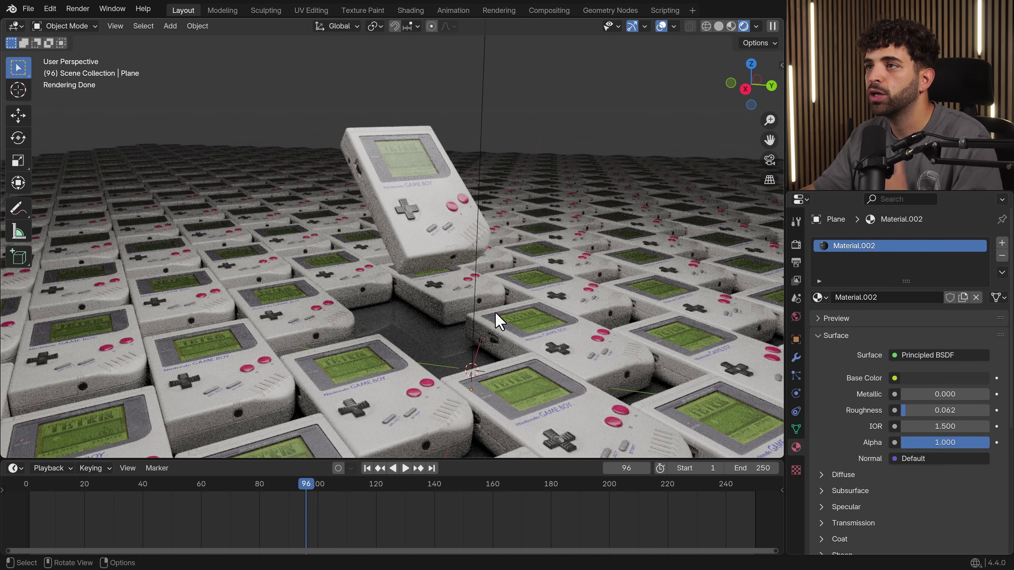
Add a camera aligned to the current view and set its passepartout to 1.000.
{"action": "key", "text": "shift+a"}
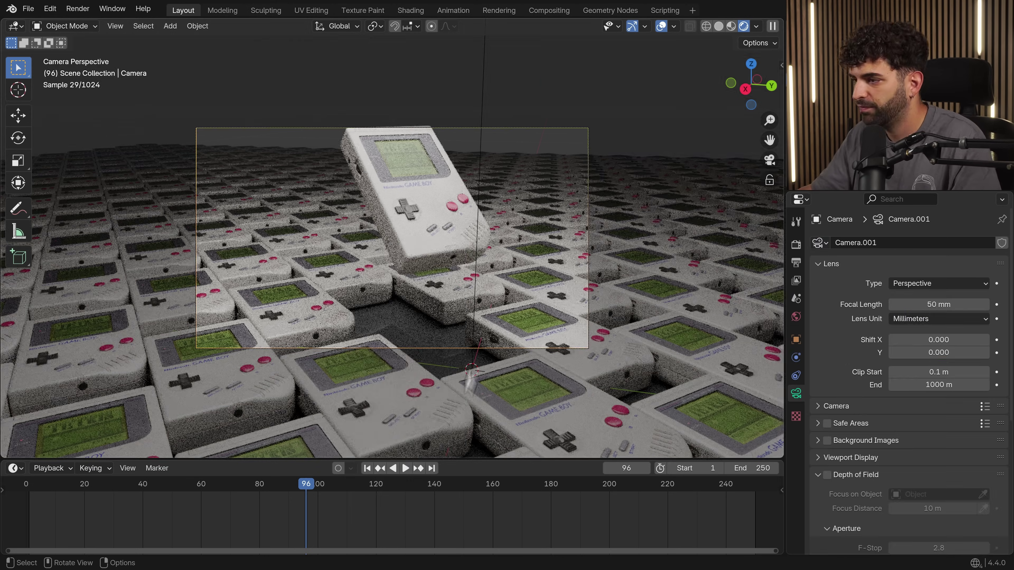
{"action": "key", "text": "n"}
{"action": "scroll", "coordinate": [906, 360], "scroll_direction": "down", "scroll_amount": 5}
{"action": "key", "text": "n"}
{"action": "key", "text": "KP_0"}
Move and rotate the camera to frame a wider area of the GameBoy floor.
{"action": "key", "text": "g"}
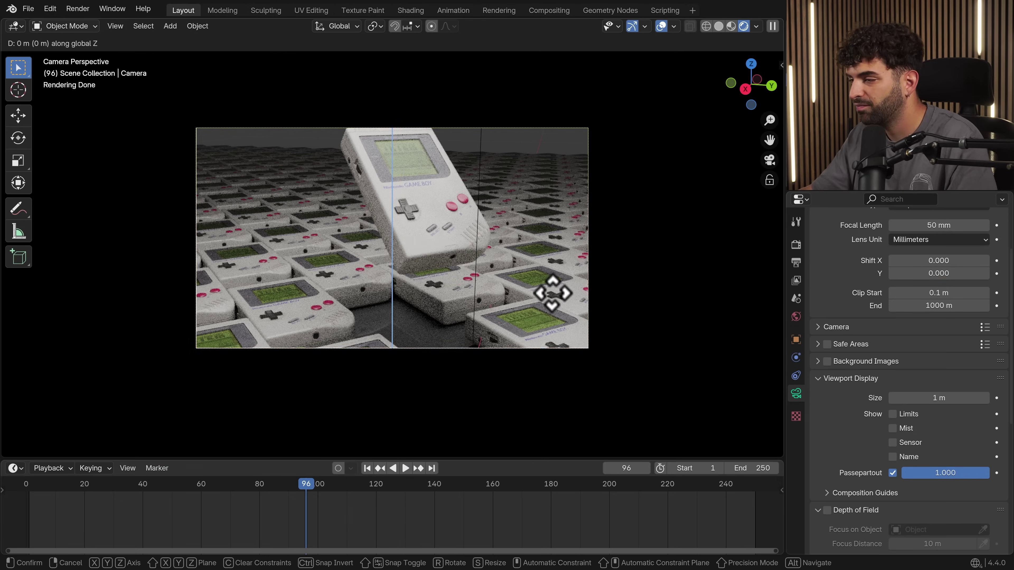
{"action": "left_click", "coordinate": [558, 299]}
{"action": "key", "text": "r"}
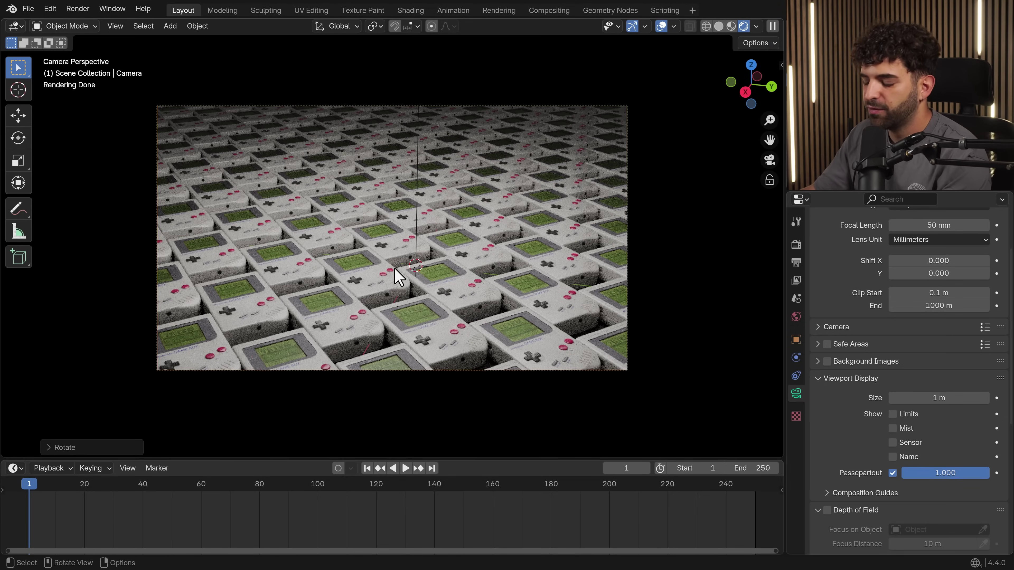
Keyframe the camera at frame 1 and raise it along the global Z axis at frame 100.
{"action": "key", "text": "i"}
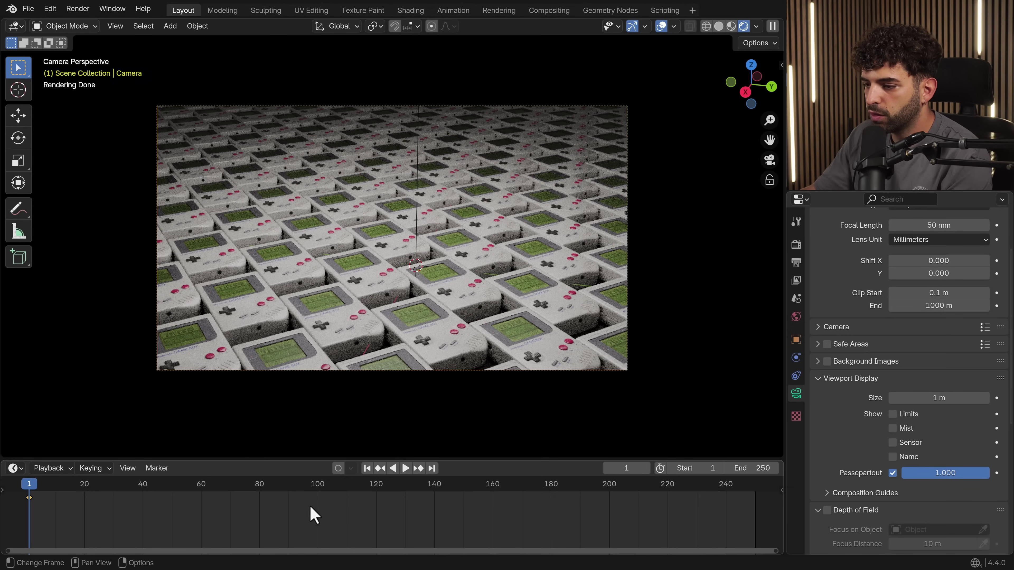
{"action": "left_click", "coordinate": [318, 494]}
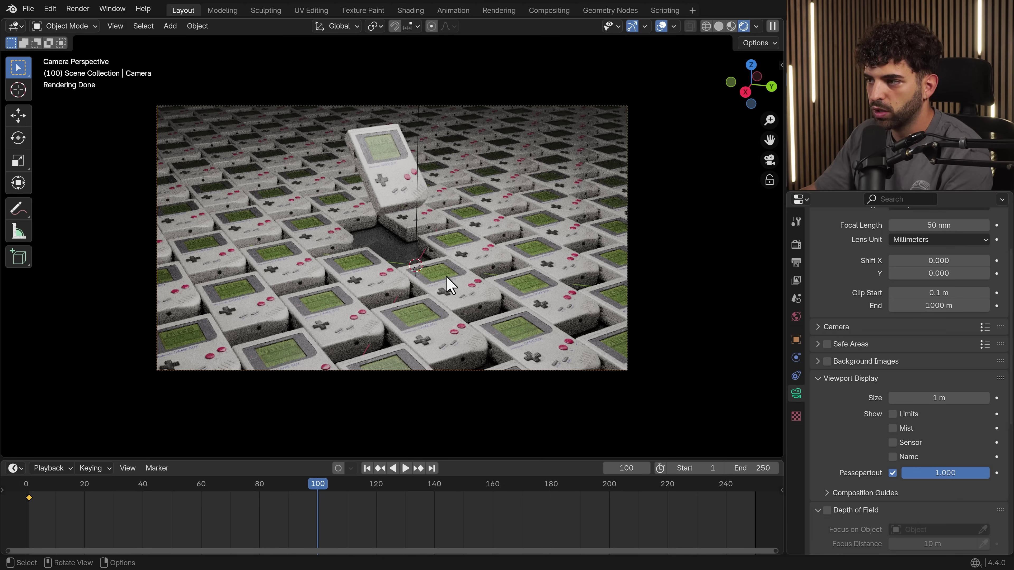
{"action": "key", "text": "g"}
{"action": "key", "text": "z"}
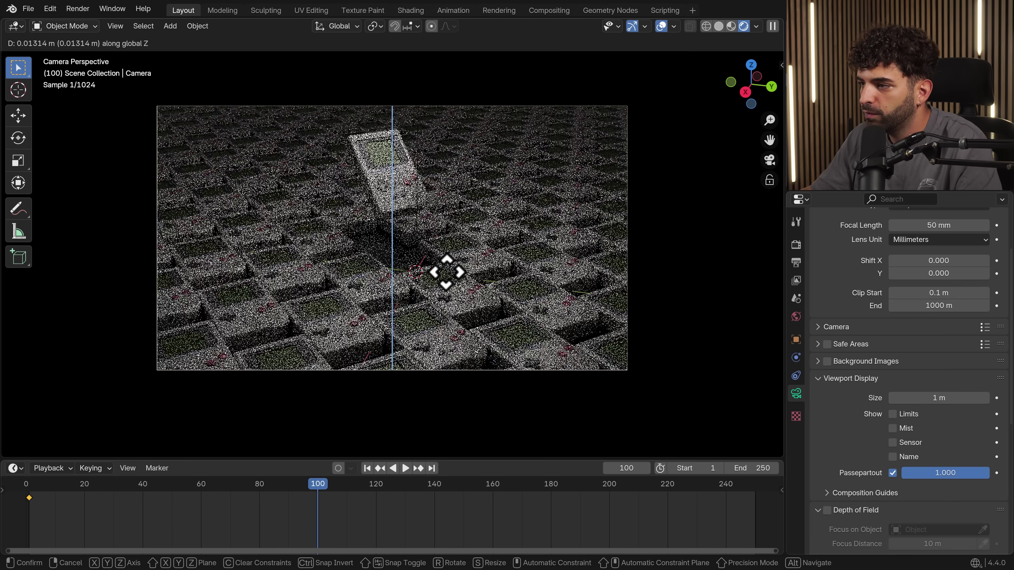
{"action": "left_click", "coordinate": [446, 265]}
Tilt the camera about its local X axis and keyframe it at frame 100.
{"action": "key", "text": "r"}
{"action": "key", "text": "x"}
{"action": "key", "text": "x"}
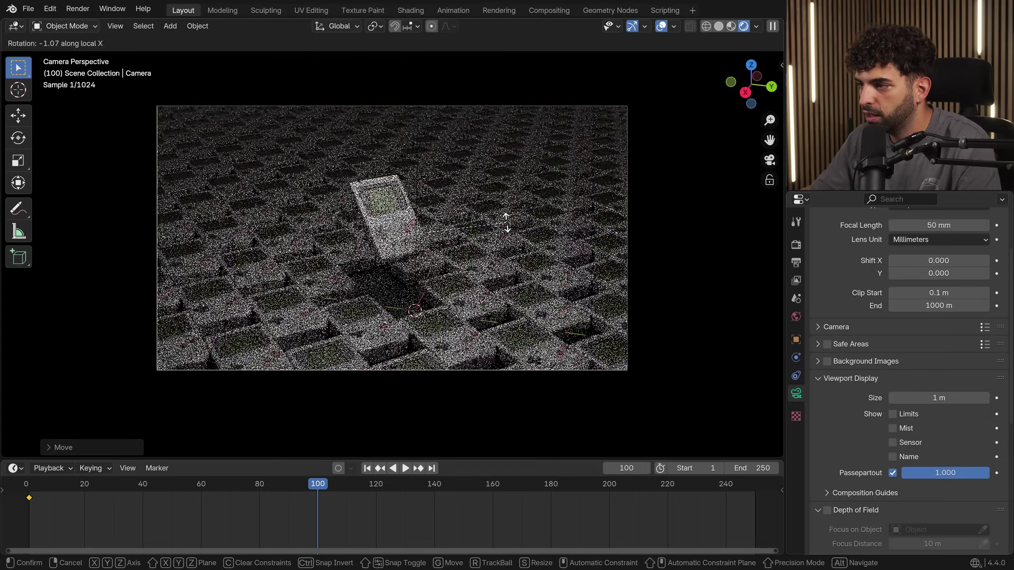
{"action": "left_click", "coordinate": [506, 222]}
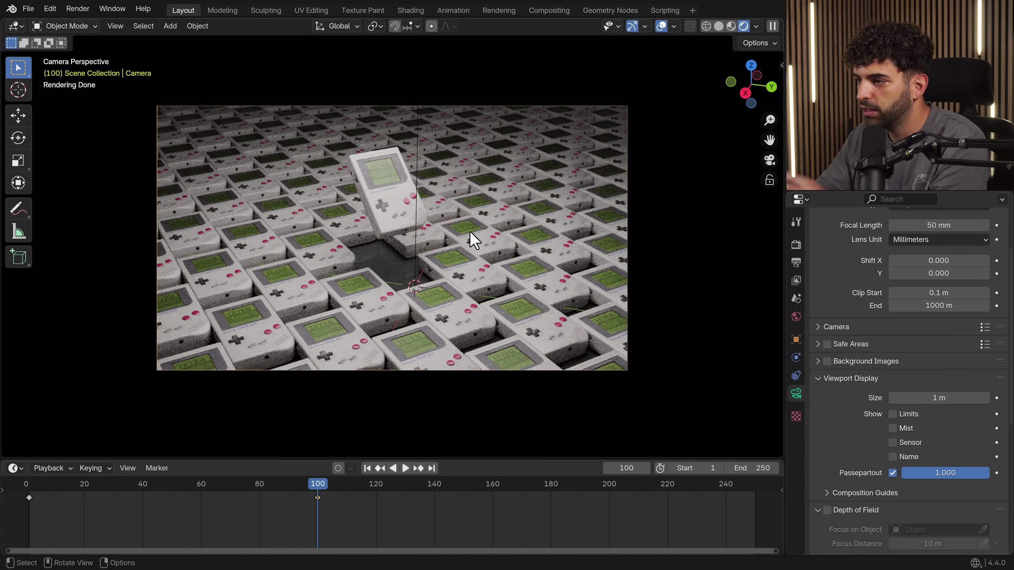
Switch the viewport to solid shading and play the camera animation from the first frame.
{"action": "left_click", "coordinate": [718, 26]}
{"action": "key", "text": "shift+Left"}
{"action": "key", "text": "space"}
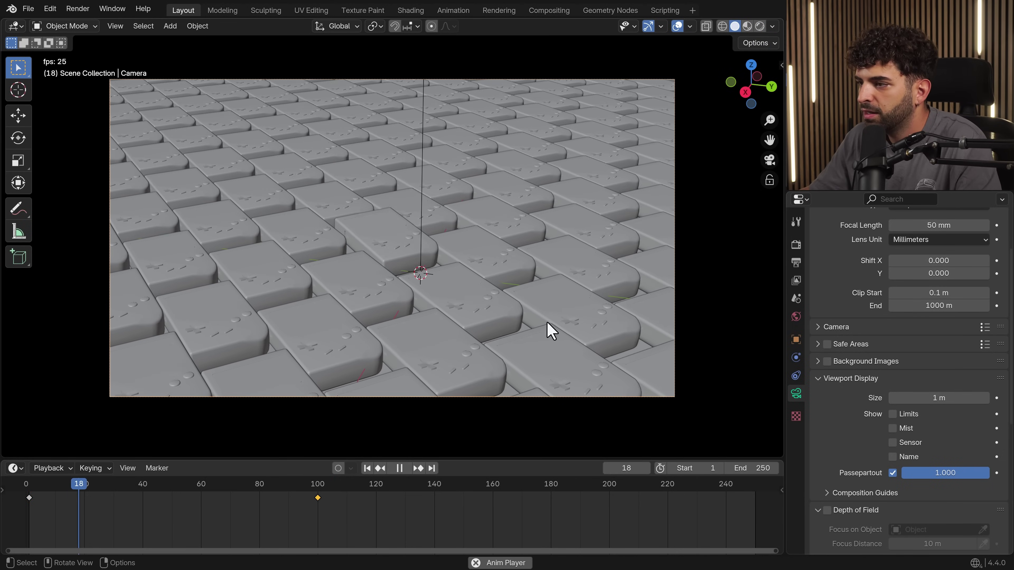
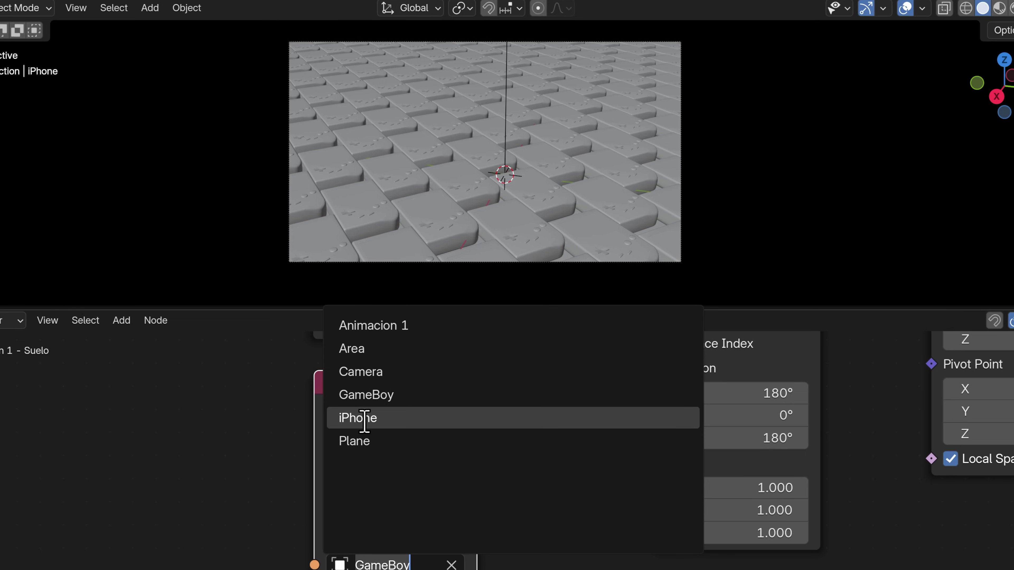
Set the Object Info node's object to iPhone and play the animation up to frame 90.
{"action": "left_click", "coordinate": [364, 417]}
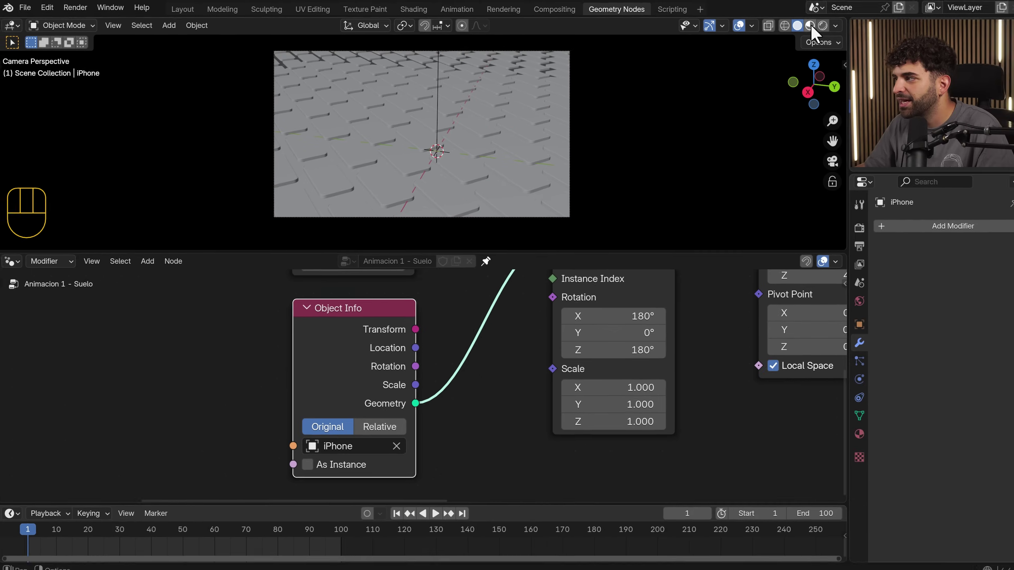
{"action": "scroll", "coordinate": [480, 155], "scroll_direction": "up", "scroll_amount": 3}
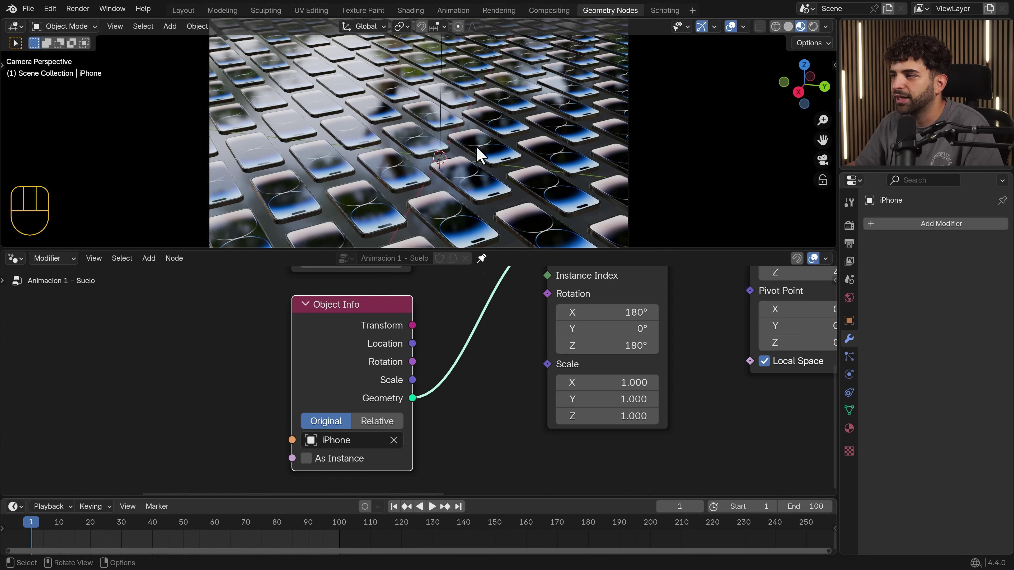
{"action": "key", "text": "space"}
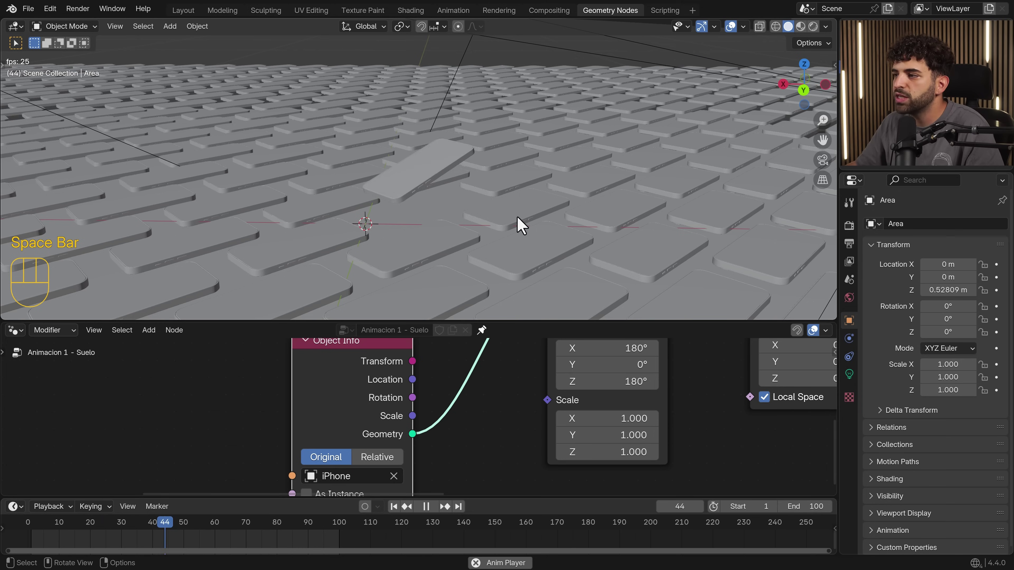
{"action": "key", "text": "space"}
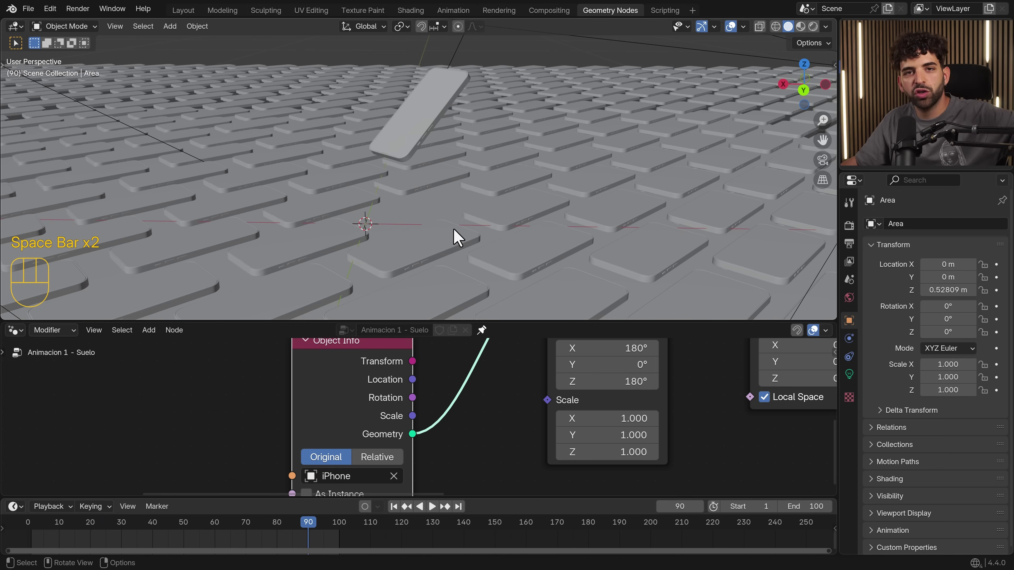
Hide the plane beneath the phone instances while looking from the top view.
{"action": "mouse_move", "coordinate": [430, 196]}
{"action": "middle_mouse_down"}
{"action": "mouse_move", "coordinate": [374, 193]}
{"action": "mouse_move", "coordinate": [408, 215]}
{"action": "mouse_move", "coordinate": [446, 210]}
{"action": "mouse_move", "coordinate": [444, 202]}
{"action": "middle_mouse_up"}
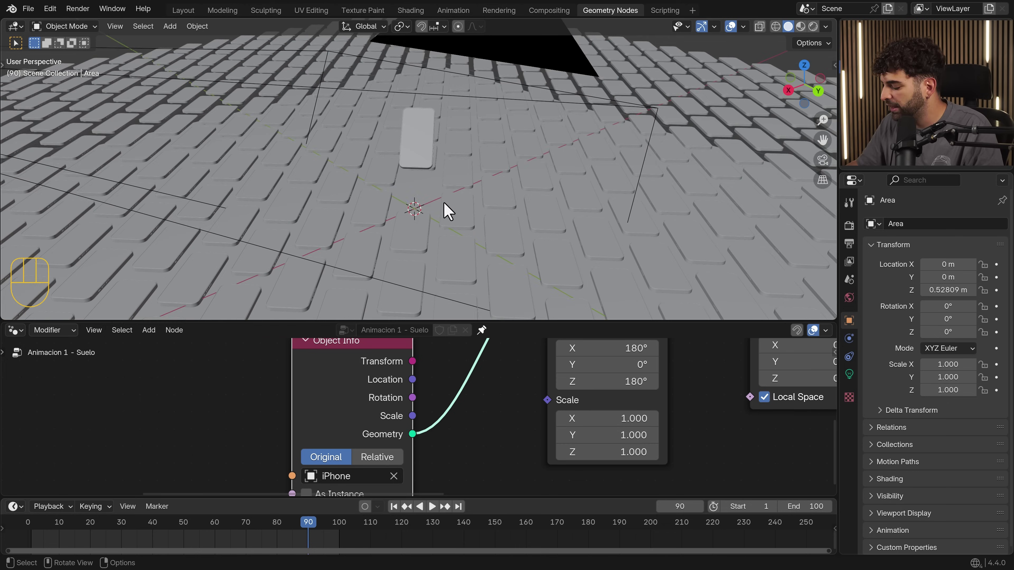
{"action": "key", "text": "KP_7"}
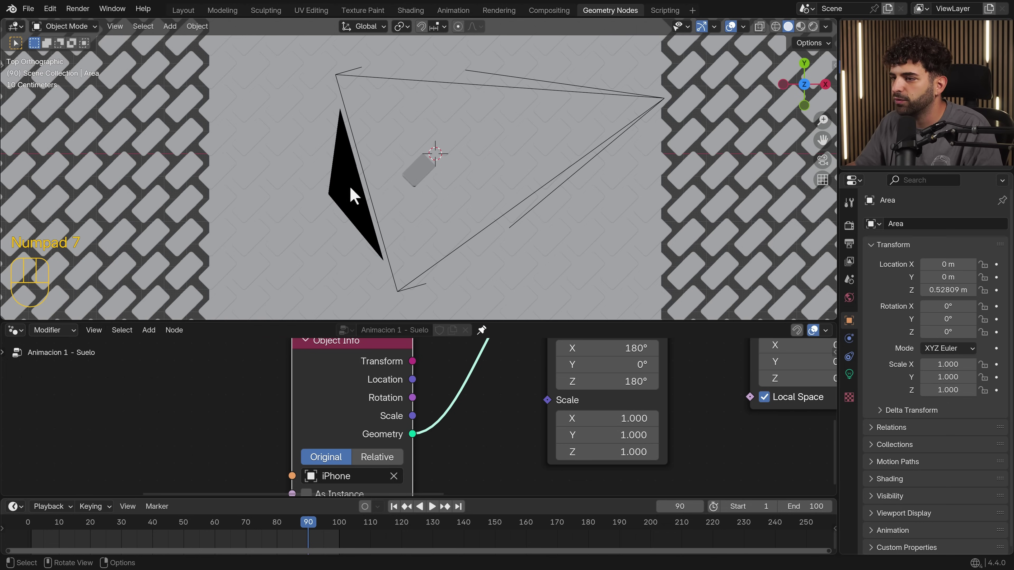
{"action": "scroll", "coordinate": [488, 213], "scroll_direction": "down", "scroll_amount": 3}
{"action": "key", "text": "h"}
{"action": "scroll", "coordinate": [506, 255], "scroll_direction": "up", "scroll_amount": 6}
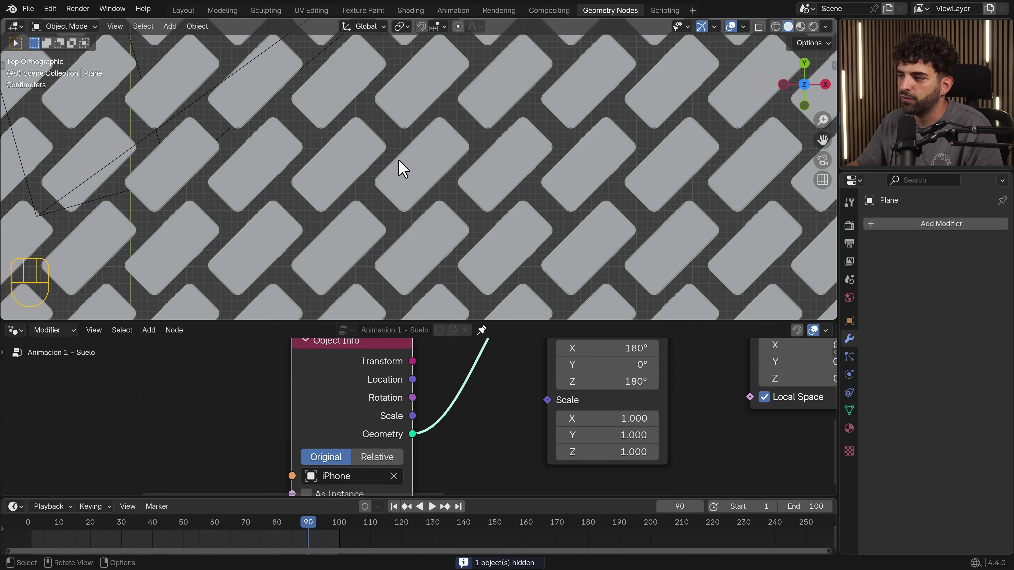
Set the Grid node's Vertices X to 33 and Vertices Y to 32.
{"action": "middle_click_drag", "start_coordinate": [457, 365], "coordinate": [435, 449]}
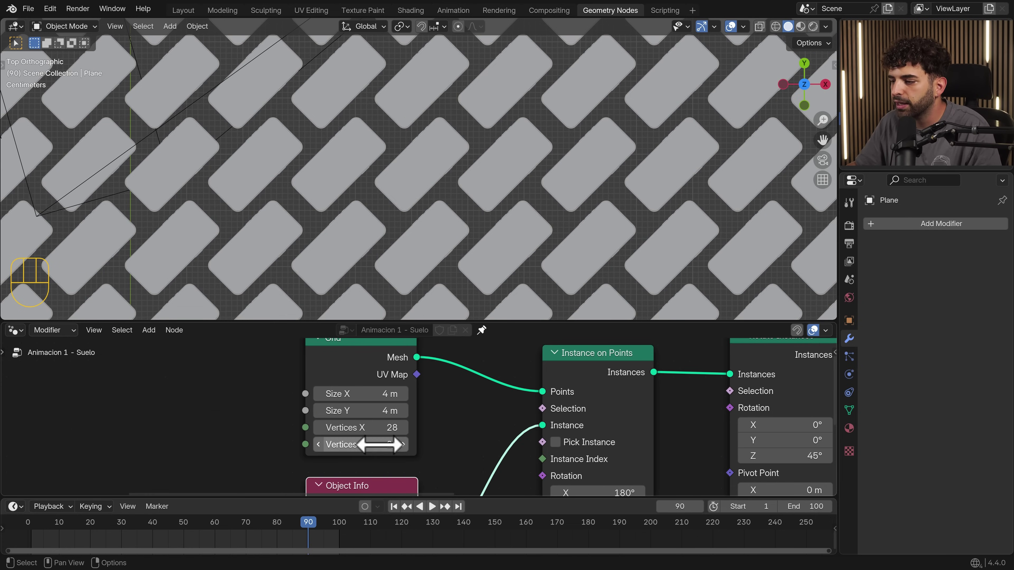
{"action": "left_click", "coordinate": [403, 427]}
{"action": "left_click", "coordinate": [403, 427]}
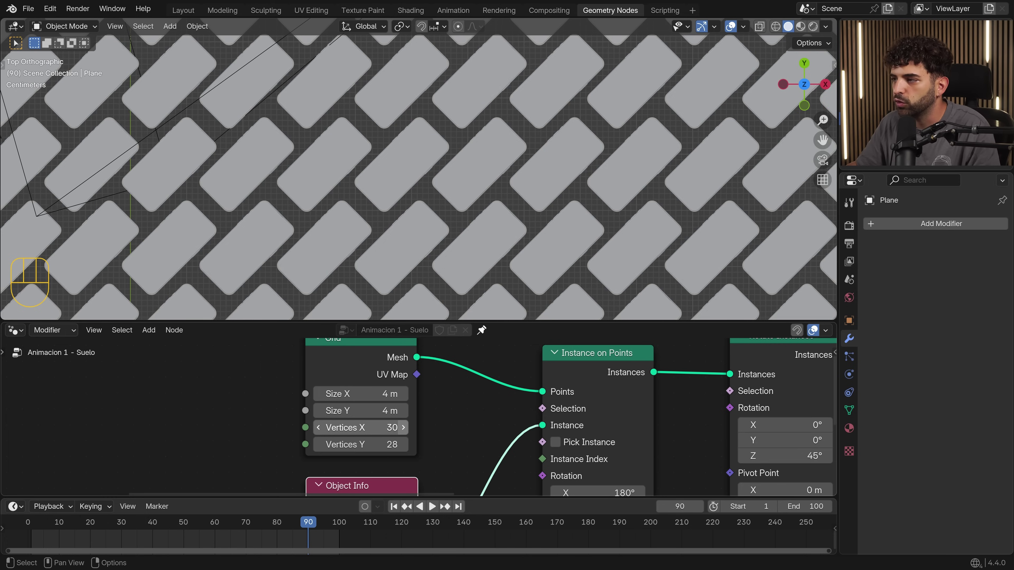
{"action": "left_click", "coordinate": [403, 427]}
{"action": "left_click", "coordinate": [403, 427]}
{"action": "left_click", "coordinate": [403, 443]}
{"action": "left_click", "coordinate": [403, 444]}
{"action": "left_click", "coordinate": [404, 444]}
{"action": "left_click", "coordinate": [403, 444]}
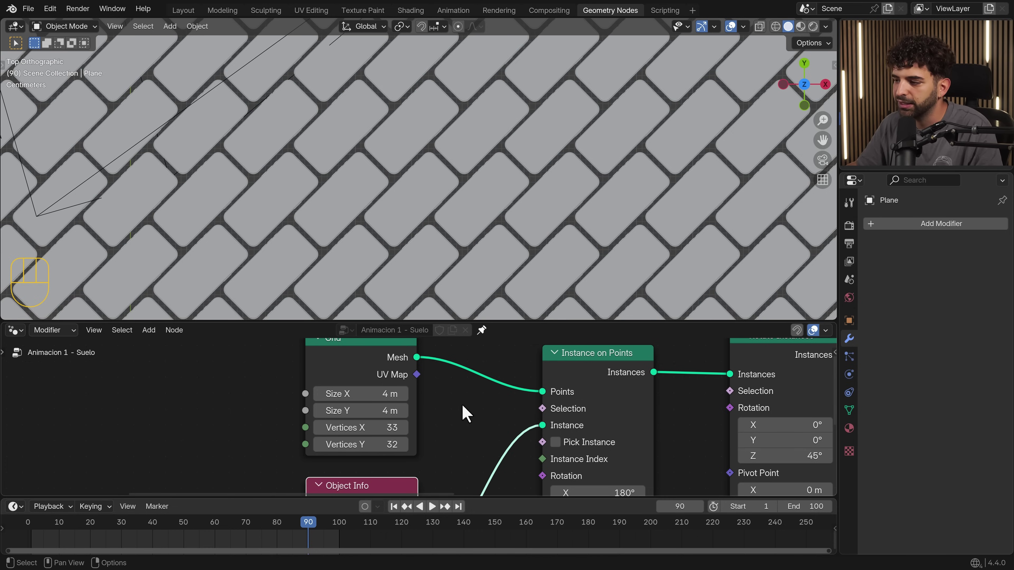
Enlarge the node editor and move the Group Input node closer to the Grid and Object Info nodes.
{"action": "scroll", "coordinate": [462, 404], "scroll_direction": "down", "scroll_amount": 2}
{"action": "scroll", "coordinate": [481, 373], "scroll_direction": "down", "scroll_amount": 2}
{"action": "middle_click_drag", "start_coordinate": [428, 386], "coordinate": [187, 389]}
{"action": "scroll", "coordinate": [415, 310], "scroll_direction": "down", "scroll_amount": 1}
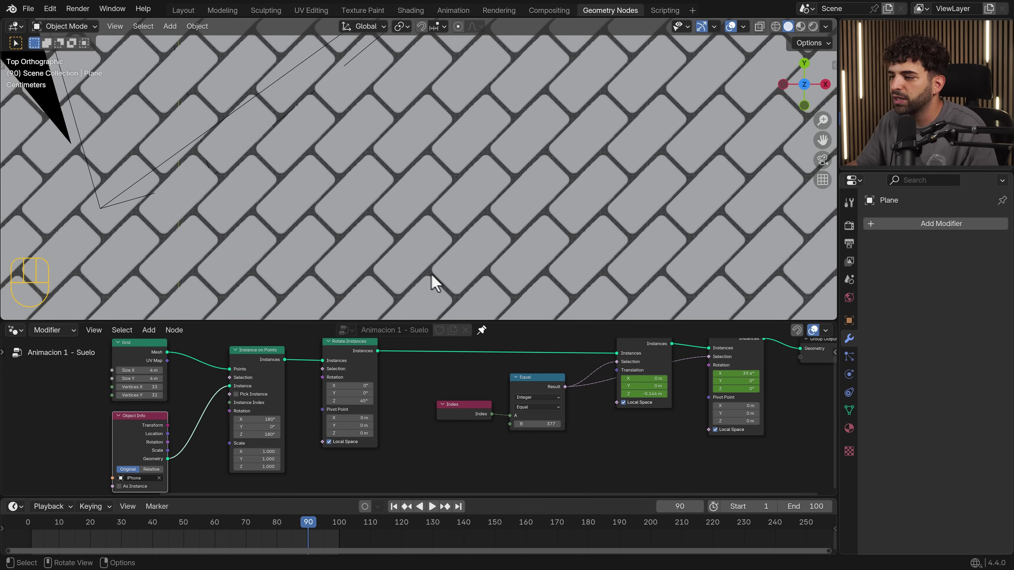
{"action": "left_click_drag", "start_coordinate": [492, 320], "coordinate": [491, 278]}
{"action": "middle_click_drag", "start_coordinate": [495, 349], "coordinate": [433, 357]}
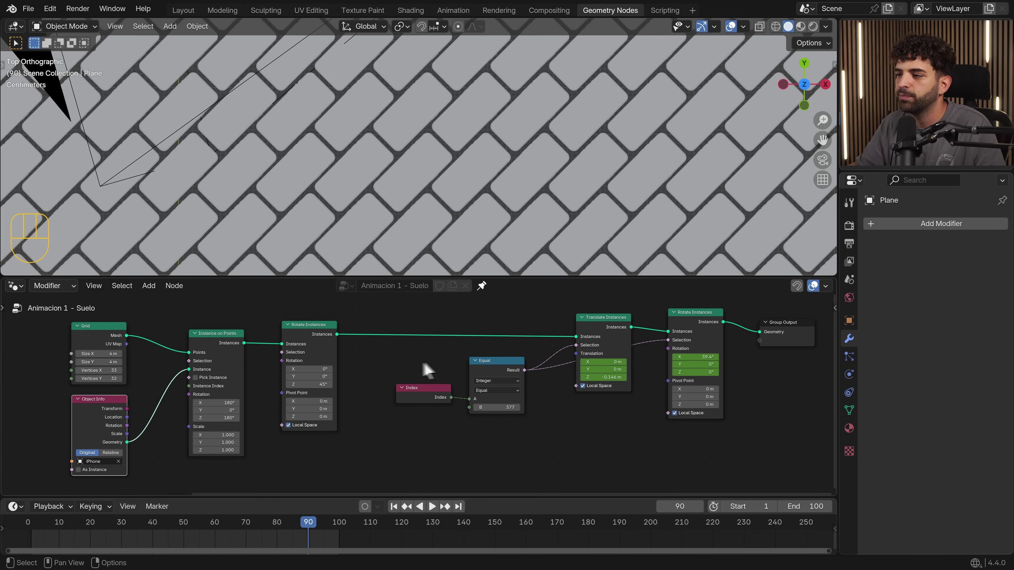
{"action": "middle_click_drag", "start_coordinate": [59, 400], "coordinate": [127, 369]}
{"action": "left_click_drag", "start_coordinate": [122, 357], "coordinate": [316, 352]}
{"action": "scroll", "coordinate": [335, 382], "scroll_direction": "up", "scroll_amount": 1}
{"action": "scroll", "coordinate": [335, 381], "scroll_direction": "up", "scroll_amount": 2}
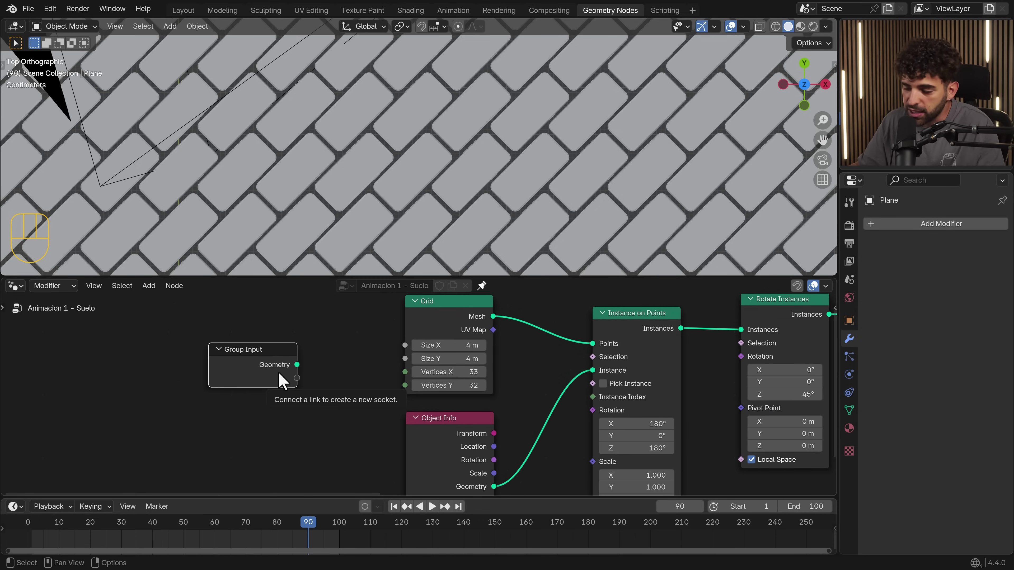
{"action": "middle_click_drag", "start_coordinate": [337, 388], "coordinate": [219, 374]}
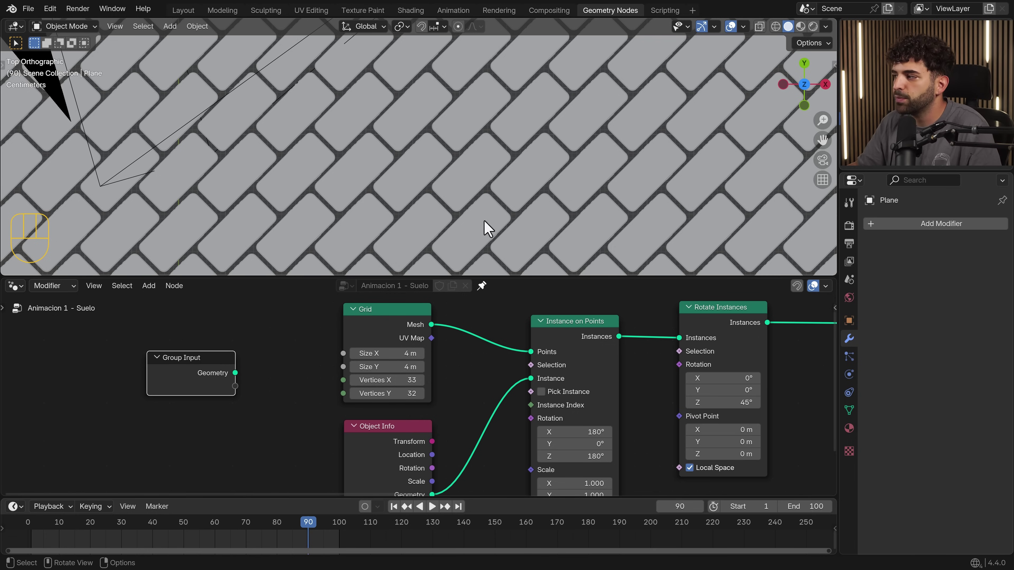
Select the Animacion 1 floor of phones and widen the properties editor that shows its Geometry Nodes modifier.
{"action": "left_click", "coordinate": [487, 229]}
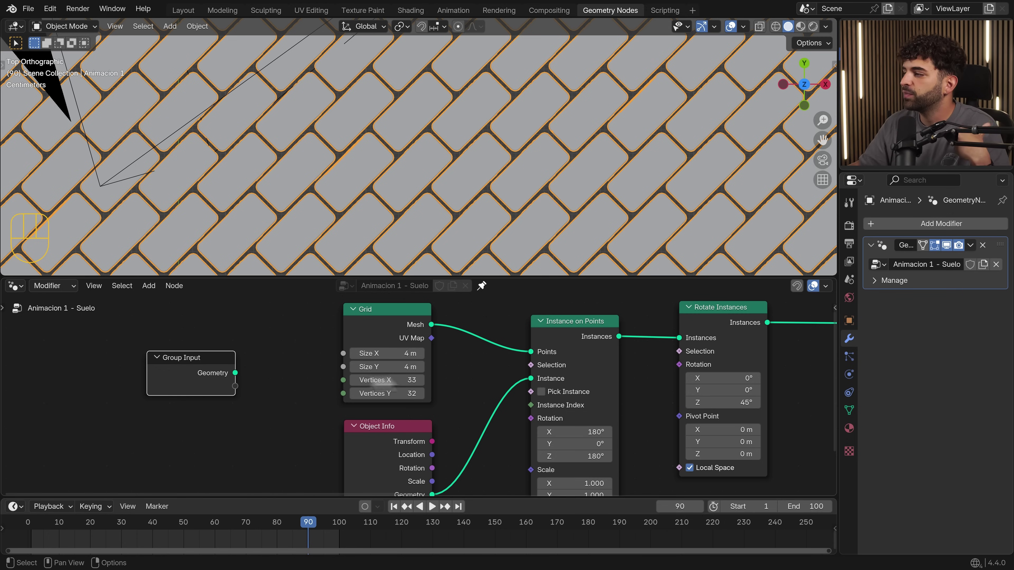
{"action": "left_click_drag", "start_coordinate": [837, 303], "coordinate": [814, 313]}
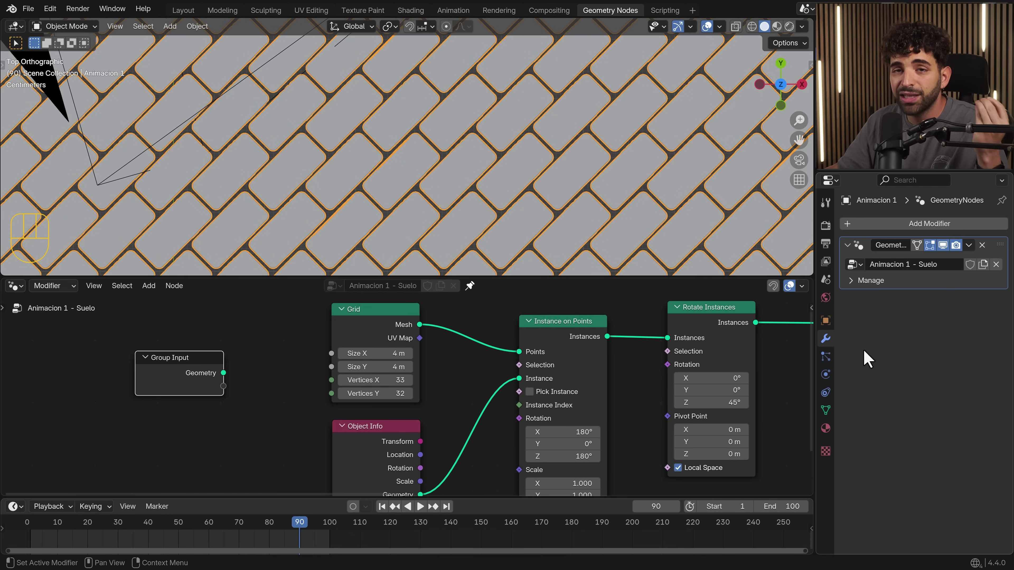
{"action": "middle_click_drag", "start_coordinate": [351, 237], "coordinate": [396, 124]}
{"action": "scroll", "coordinate": [215, 399], "scroll_direction": "up", "scroll_amount": 2}
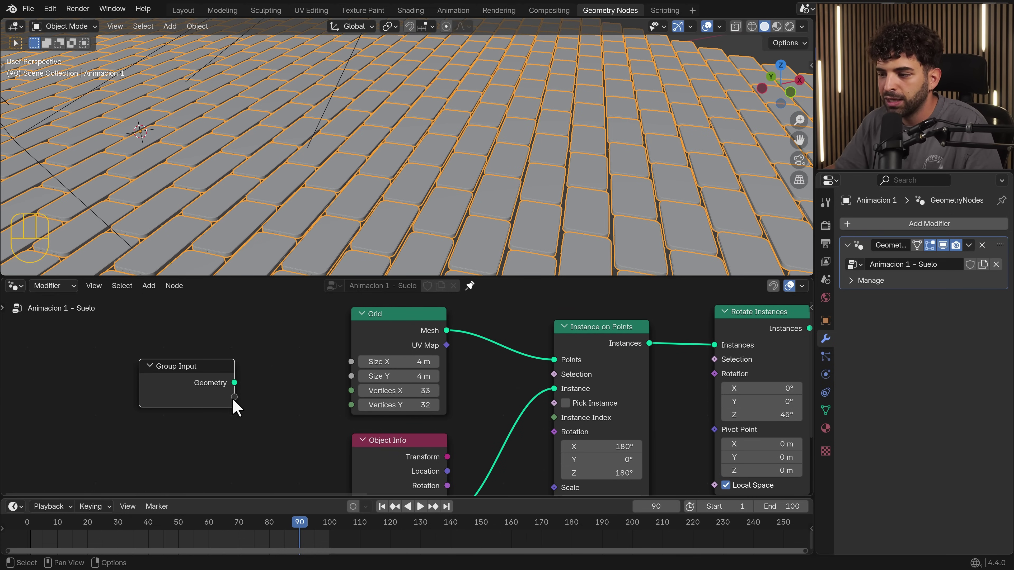
Link the Grid node's Vertices X and Vertices Y to new Group Input sockets to expose them in the modifier.
{"action": "left_click_drag", "start_coordinate": [198, 379], "coordinate": [201, 381]}
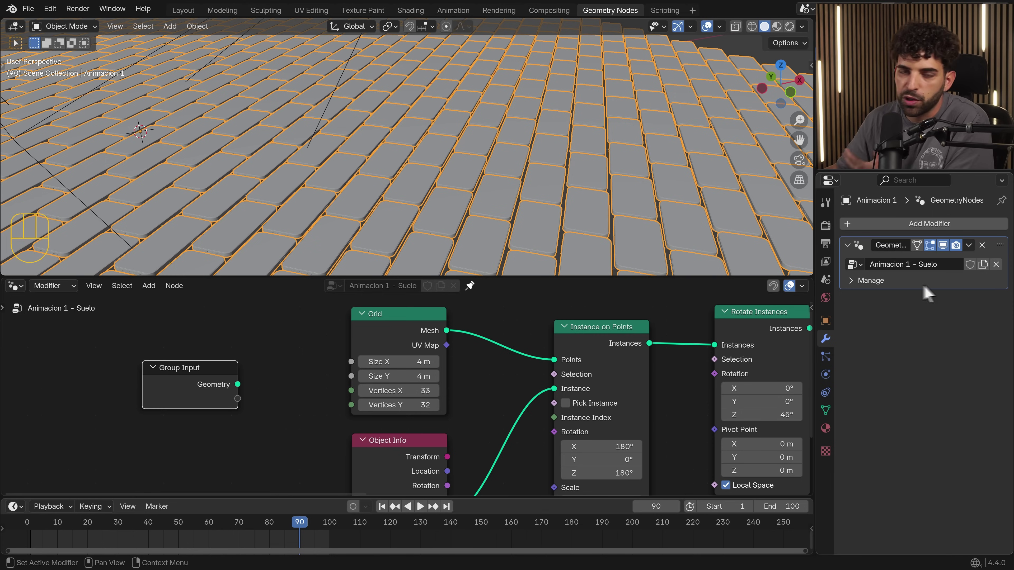
{"action": "scroll", "coordinate": [457, 183], "scroll_direction": "down", "scroll_amount": 1}
{"action": "middle_click_drag", "start_coordinate": [238, 396], "coordinate": [248, 386]}
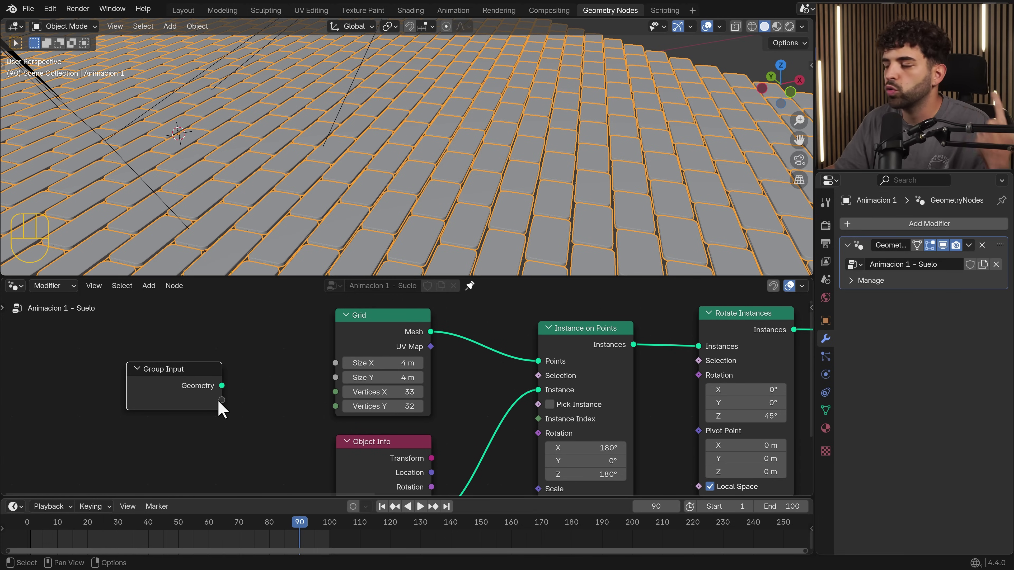
{"action": "mouse_move", "coordinate": [220, 400]}
{"action": "left_mouse_down"}
{"action": "mouse_move", "coordinate": [335, 391]}
{"action": "mouse_move", "coordinate": [222, 400]}
{"action": "left_mouse_up"}
{"action": "left_click_drag", "start_coordinate": [336, 406], "coordinate": [223, 415]}
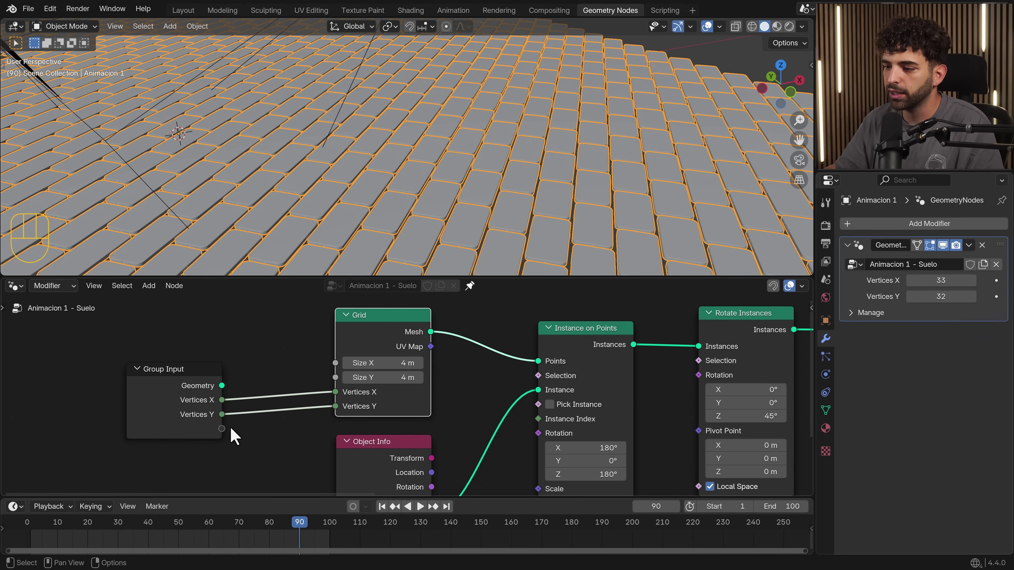
Show Animacion 1's modifier settings in the Layout workspace with solid shading and try out the exposed Vertices X value.
{"action": "left_click", "coordinate": [182, 11]}
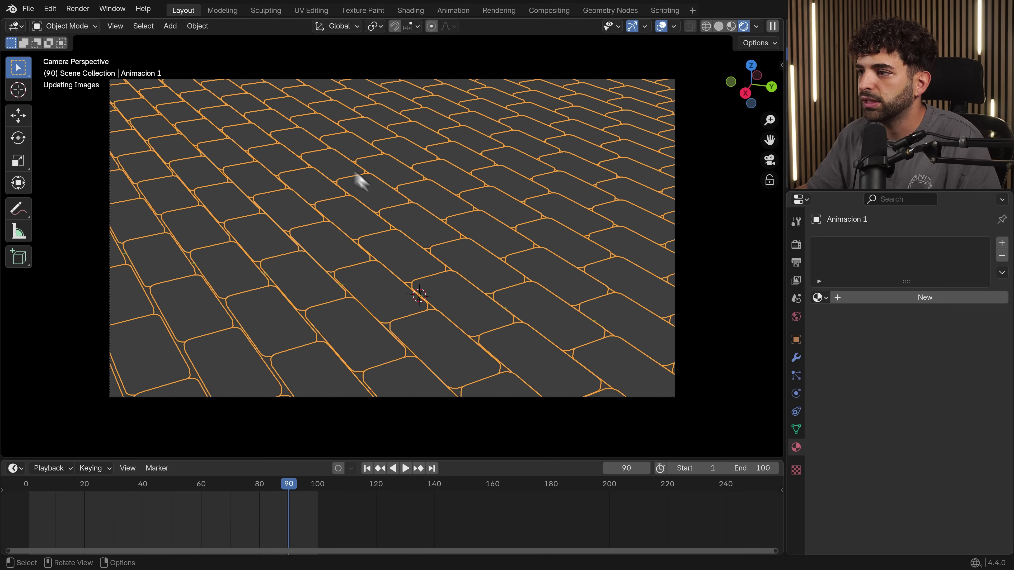
{"action": "left_click", "coordinate": [718, 26]}
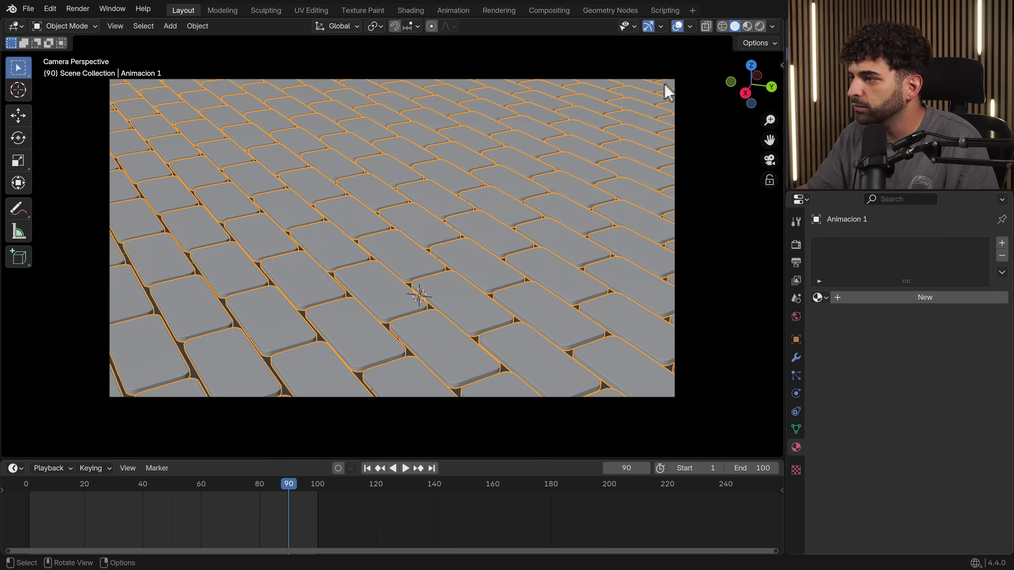
{"action": "left_click", "coordinate": [795, 358]}
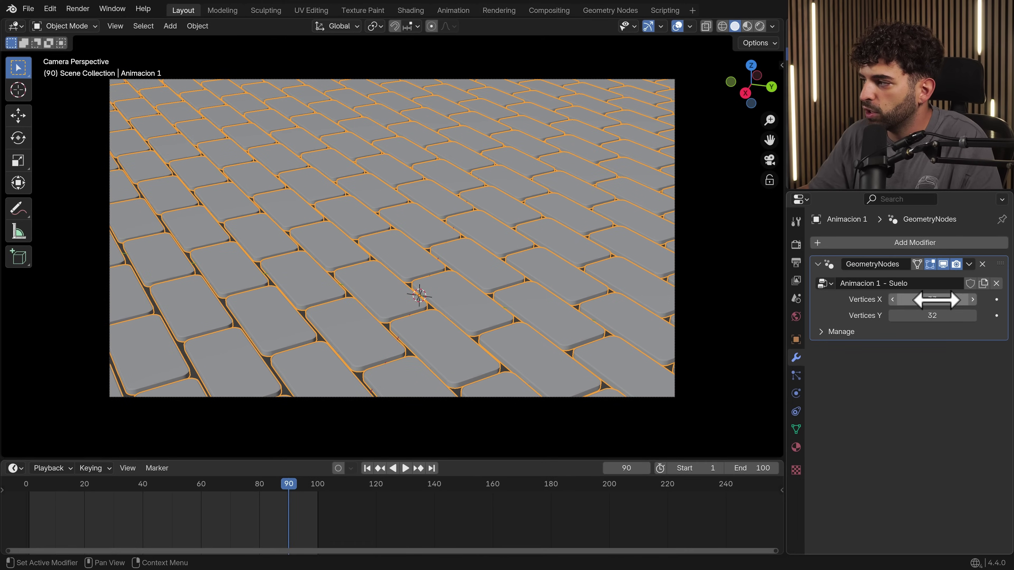
{"action": "mouse_move", "coordinate": [936, 299]}
{"action": "left_mouse_down"}
{"action": "mouse_move", "coordinate": [894, 299]}
{"action": "mouse_move", "coordinate": [918, 300]}
{"action": "left_mouse_up"}
{"action": "left_click", "coordinate": [915, 299]}
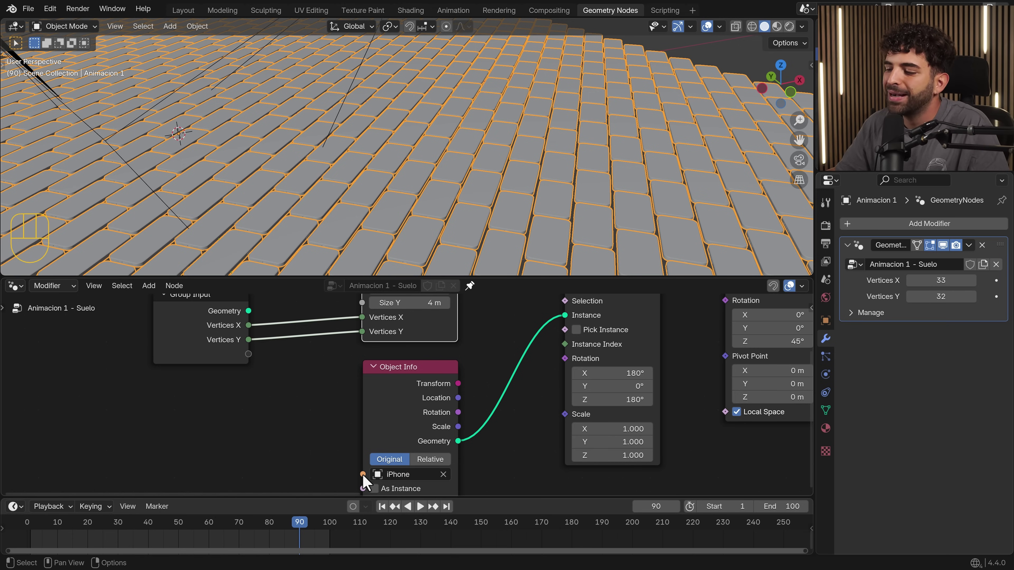
Link the Object Info node's Object input to a new Group Input socket.
{"action": "left_click_drag", "start_coordinate": [362, 474], "coordinate": [348, 464]}
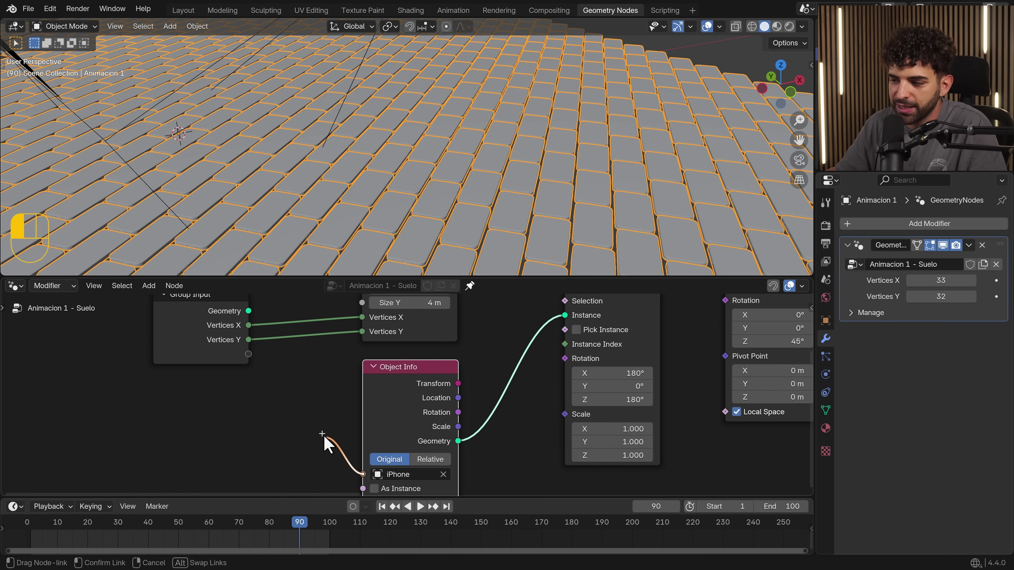
{"action": "left_click_drag", "start_coordinate": [320, 433], "coordinate": [254, 356]}
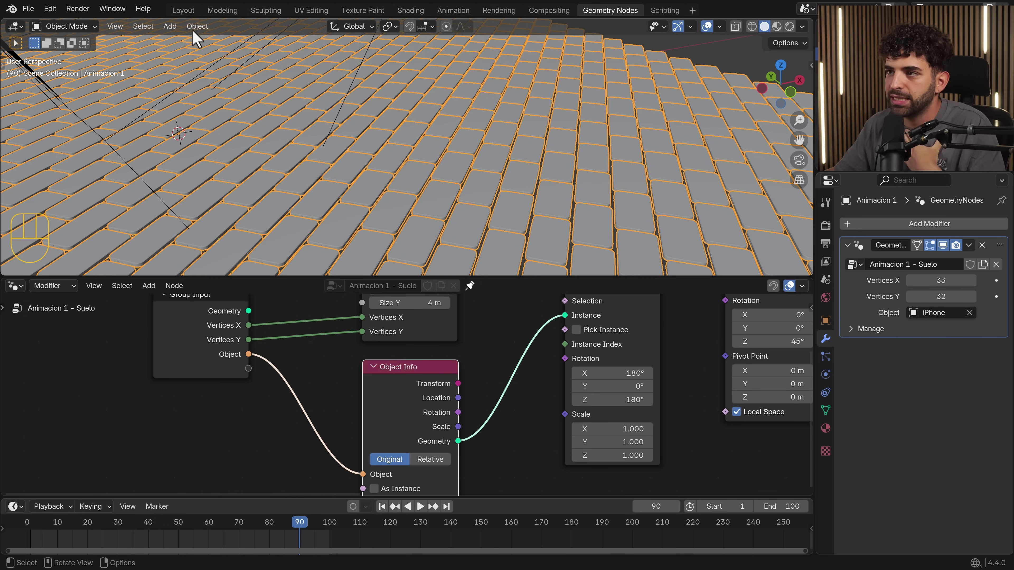
Try GameBoy as the instanced object in Animacion 1's modifier in the Layout workspace.
{"action": "left_click", "coordinate": [183, 10]}
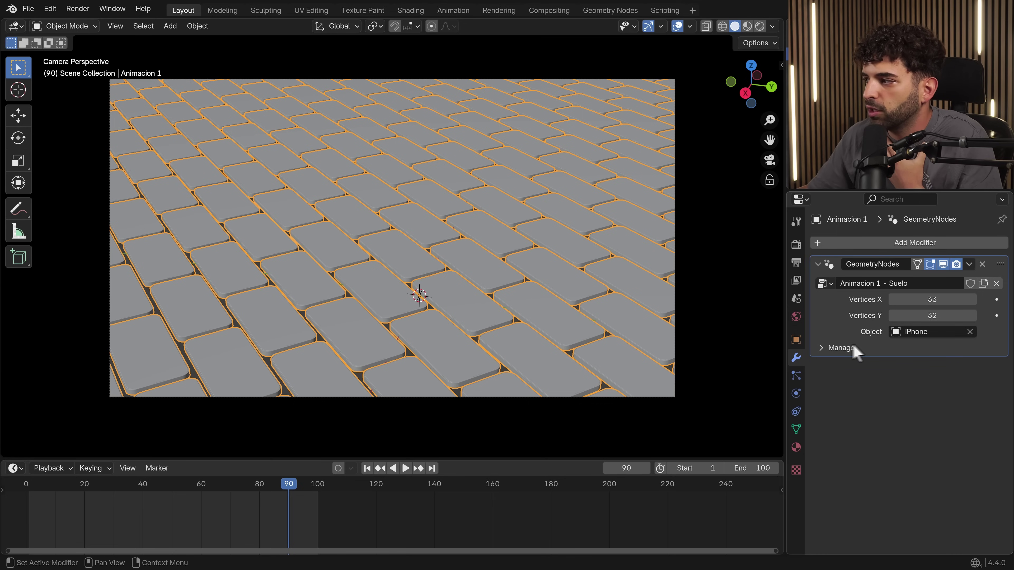
{"action": "left_click", "coordinate": [918, 332]}
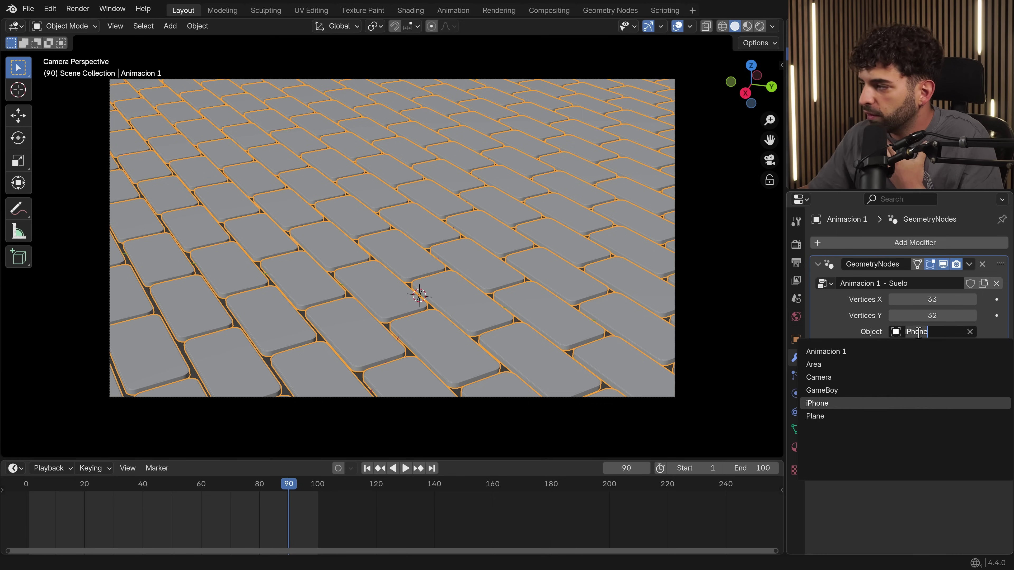
{"action": "left_click", "coordinate": [858, 390]}
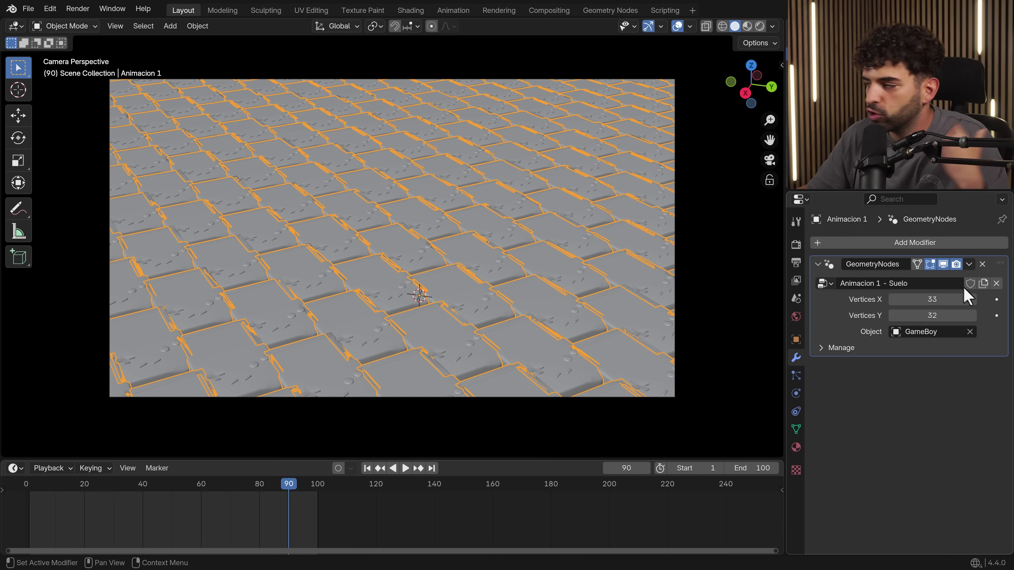
{"action": "left_click_drag", "start_coordinate": [939, 303], "coordinate": [913, 315]}
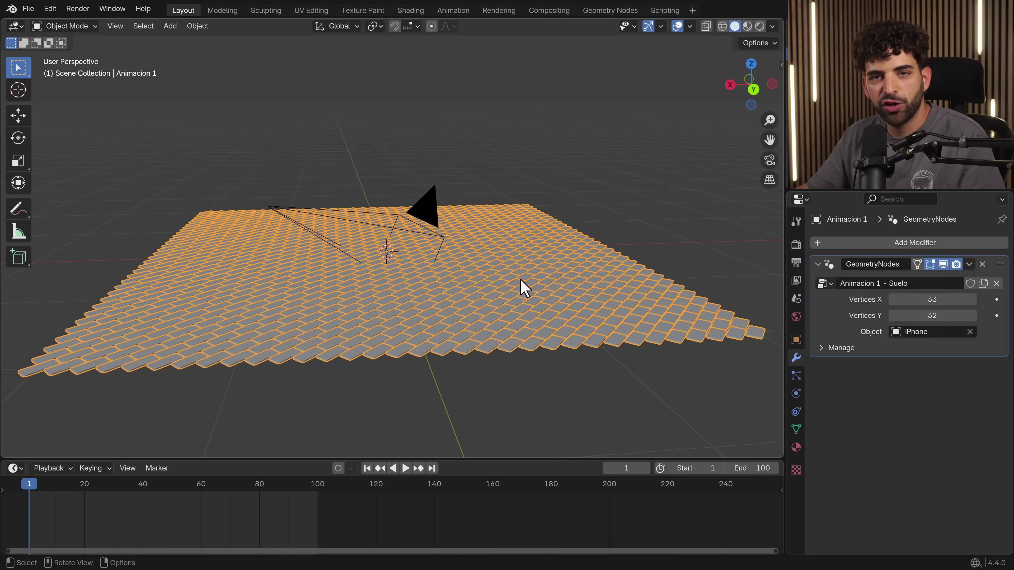
Play the floor animation and stop it at frame 60 to examine the lifted phone up close.
{"action": "scroll", "coordinate": [481, 285], "scroll_direction": "up", "scroll_amount": 2}
{"action": "scroll", "coordinate": [483, 288], "scroll_direction": "up", "scroll_amount": 2}
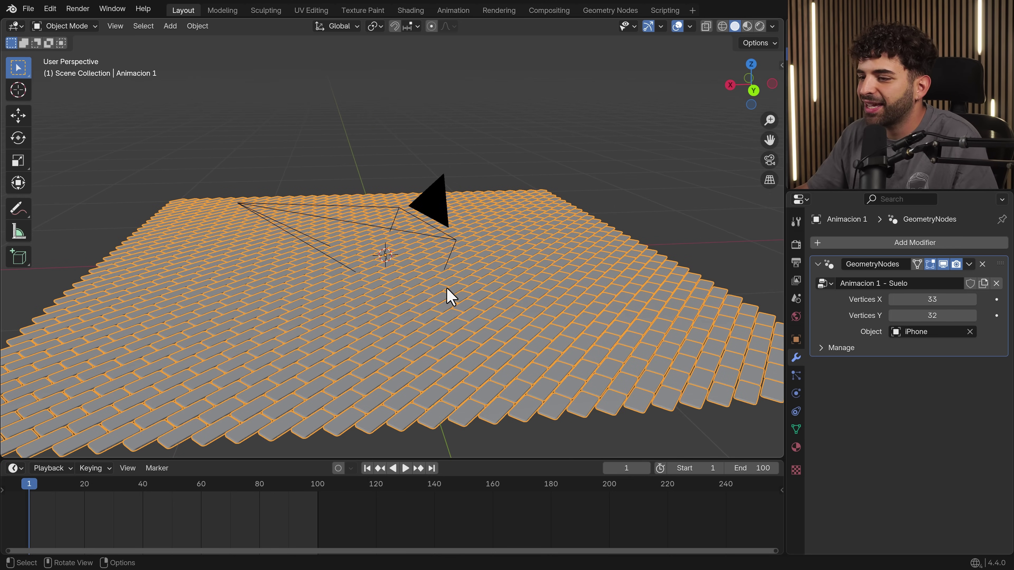
{"action": "key", "text": "space"}
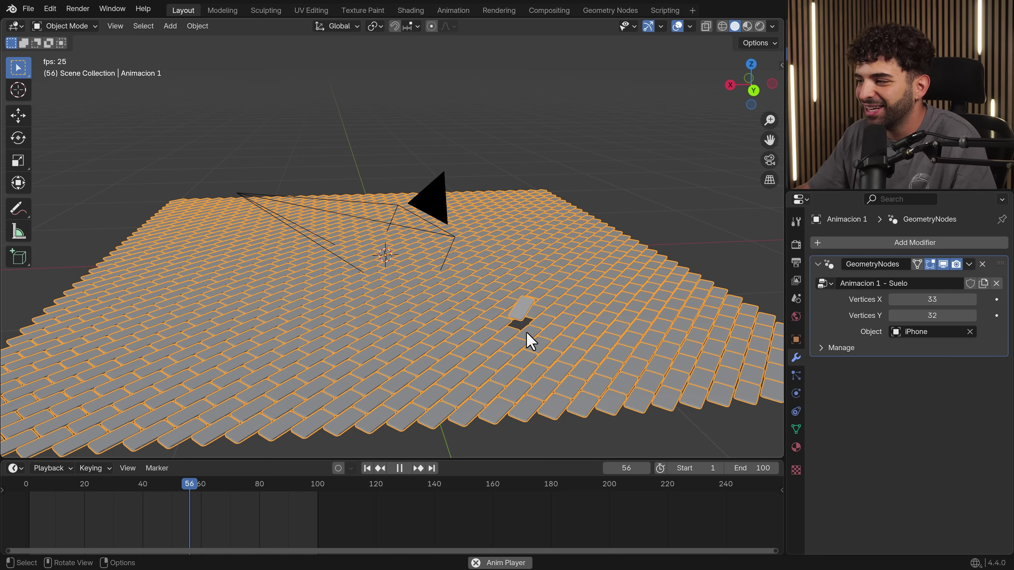
{"action": "key", "text": "space"}
{"action": "middle_click_drag", "start_coordinate": [529, 351], "coordinate": [551, 347]}
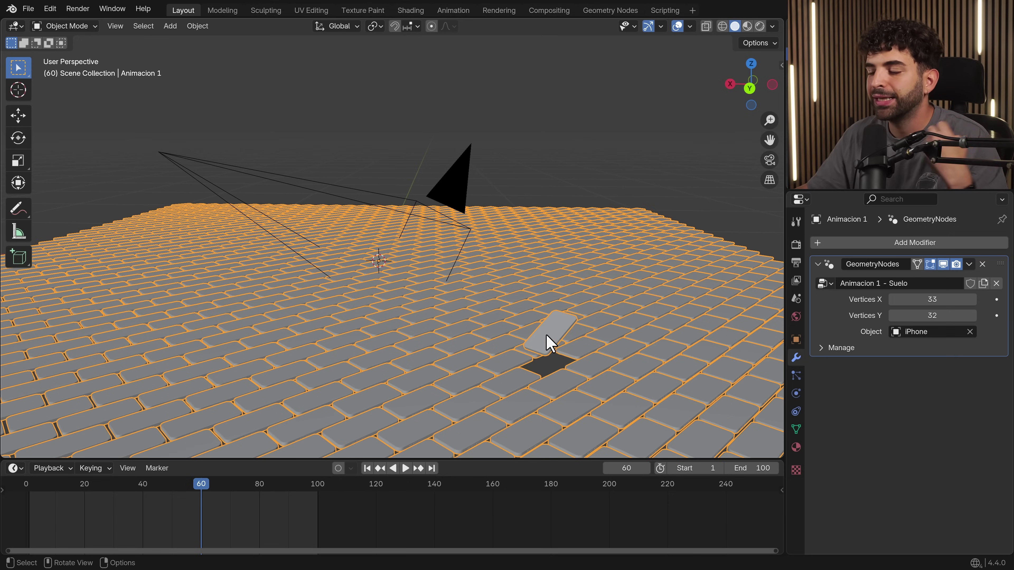
Link the Equal node's B input to a new Group Input socket in the Geometry Nodes workspace.
{"action": "left_click", "coordinate": [610, 11]}
{"action": "scroll", "coordinate": [510, 378], "scroll_direction": "down", "scroll_amount": 7}
{"action": "middle_click_drag", "start_coordinate": [625, 406], "coordinate": [371, 415]}
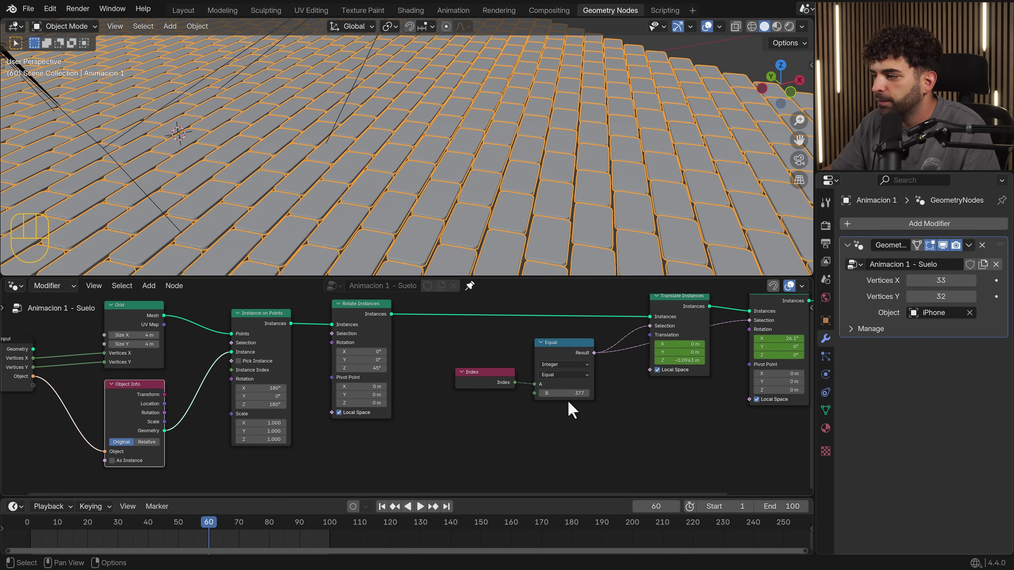
{"action": "scroll", "coordinate": [564, 403], "scroll_direction": "up", "scroll_amount": 2}
{"action": "scroll", "coordinate": [592, 407], "scroll_direction": "up", "scroll_amount": 2}
{"action": "middle_click_drag", "start_coordinate": [552, 420], "coordinate": [491, 446]}
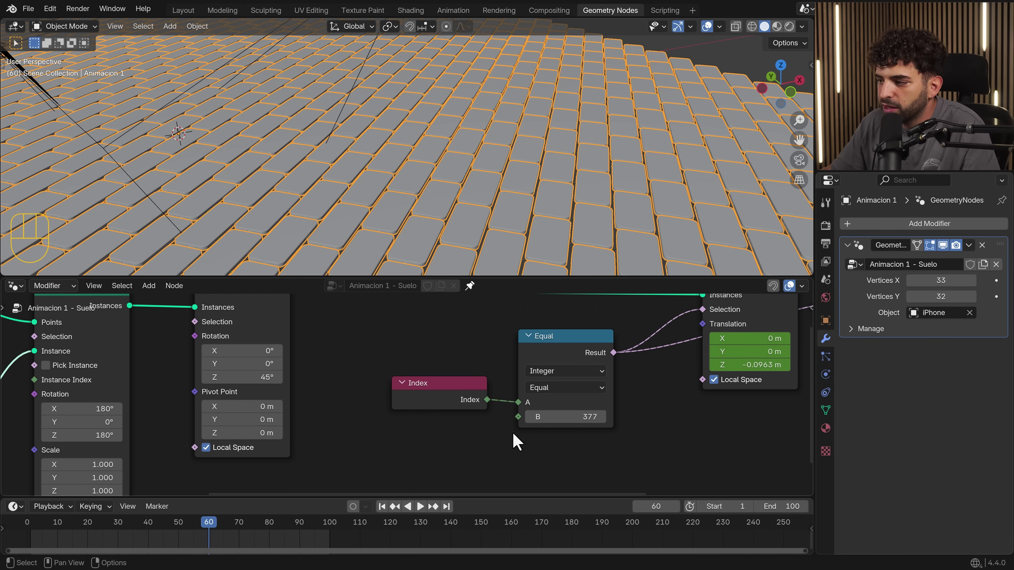
{"action": "scroll", "coordinate": [414, 423], "scroll_direction": "down", "scroll_amount": 4}
{"action": "middle_click_drag", "start_coordinate": [271, 468], "coordinate": [391, 451]}
{"action": "left_click_drag", "start_coordinate": [546, 400], "coordinate": [118, 394]}
{"action": "middle_click_drag", "start_coordinate": [105, 419], "coordinate": [381, 445]}
{"action": "scroll", "coordinate": [256, 437], "scroll_direction": "up", "scroll_amount": 3}
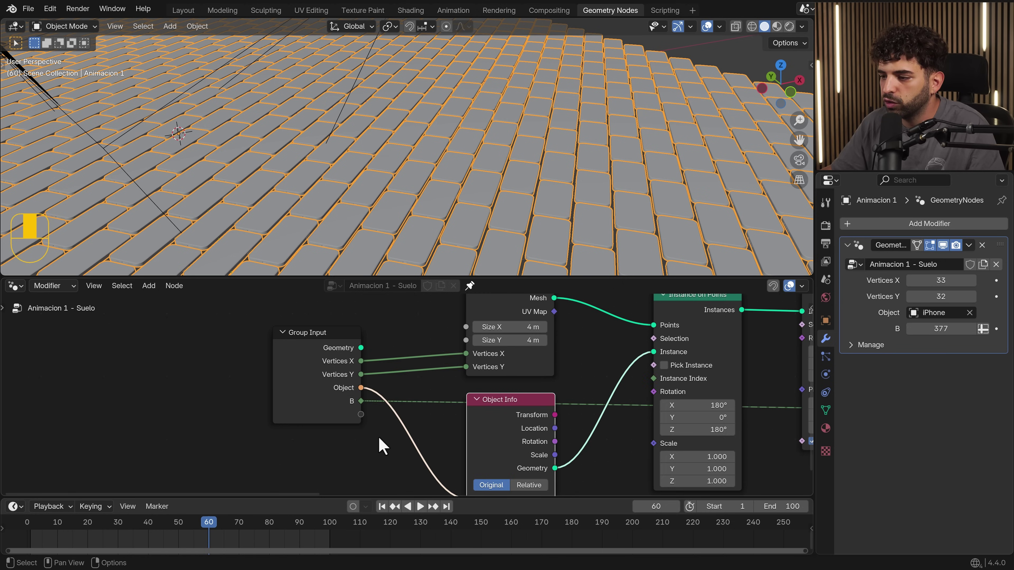
Show the node group's sidebar settings and enlarge the node editor and the Group Sockets list to fit every socket.
{"action": "scroll", "coordinate": [359, 431], "scroll_direction": "up", "scroll_amount": 1}
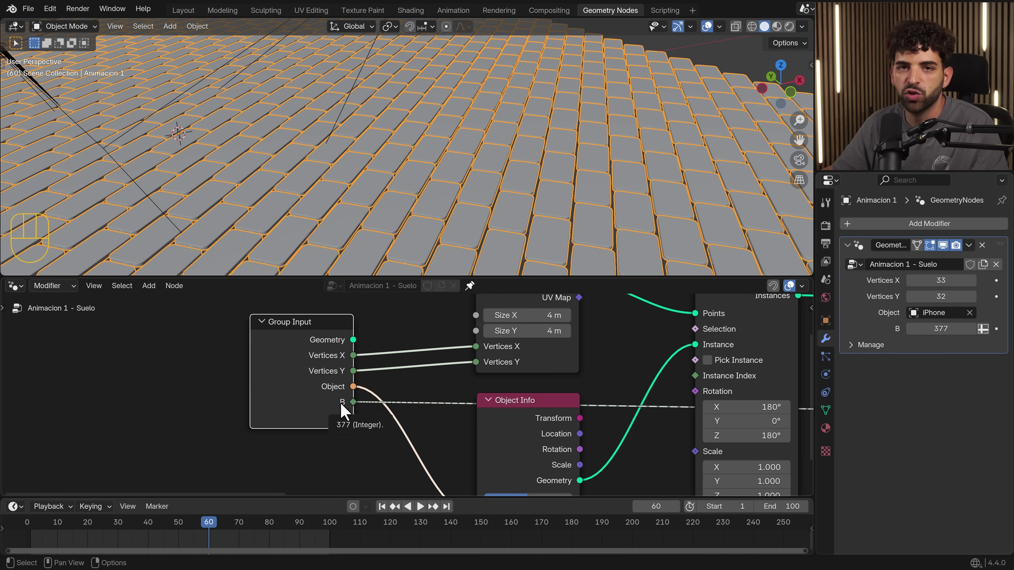
{"action": "middle_click_drag", "start_coordinate": [240, 400], "coordinate": [187, 375]}
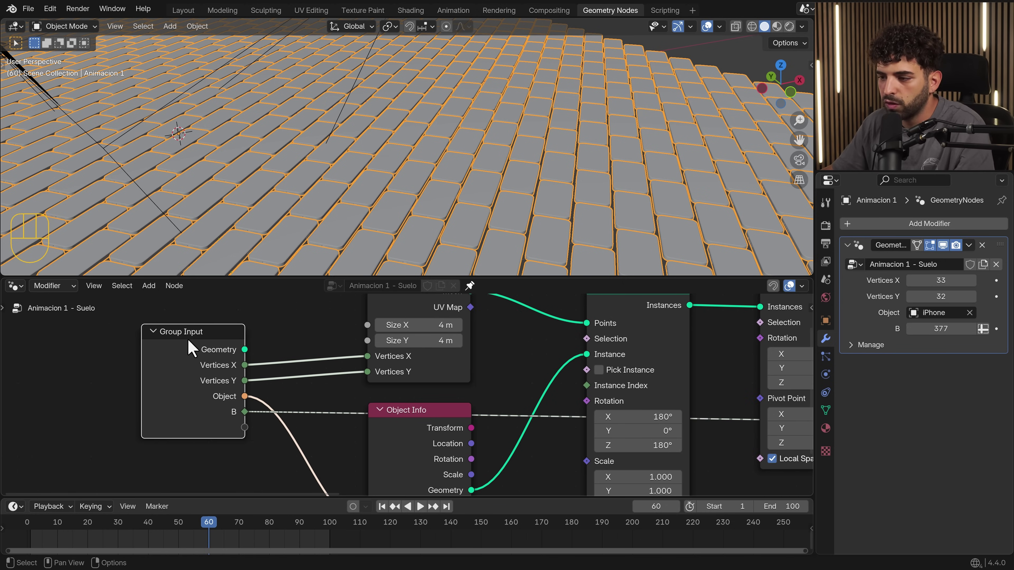
{"action": "key", "text": "n"}
{"action": "left_click_drag", "start_coordinate": [678, 277], "coordinate": [675, 187]}
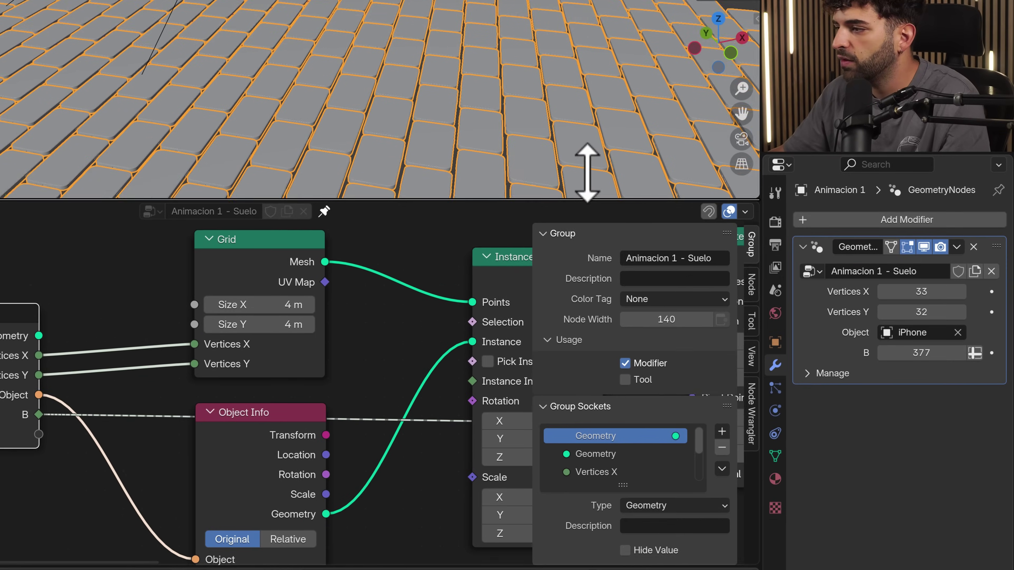
{"action": "left_click_drag", "start_coordinate": [586, 172], "coordinate": [586, 159]}
{"action": "scroll", "coordinate": [635, 441], "scroll_direction": "down", "scroll_amount": 1}
{"action": "left_click_drag", "start_coordinate": [622, 445], "coordinate": [624, 517]}
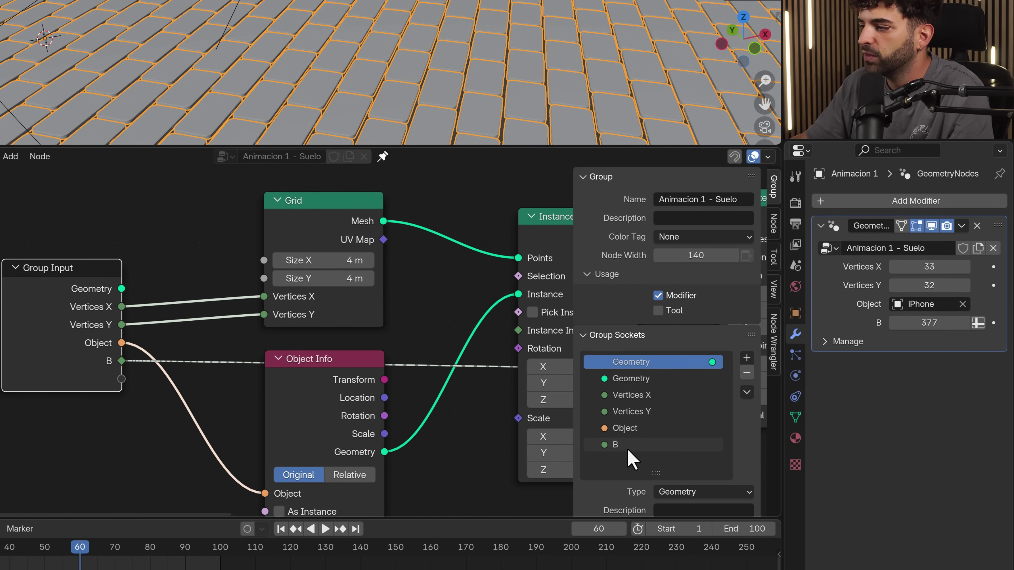
Rename the B group socket as Seleccion.
{"action": "left_click", "coordinate": [627, 445]}
{"action": "double_click", "coordinate": [618, 447]}
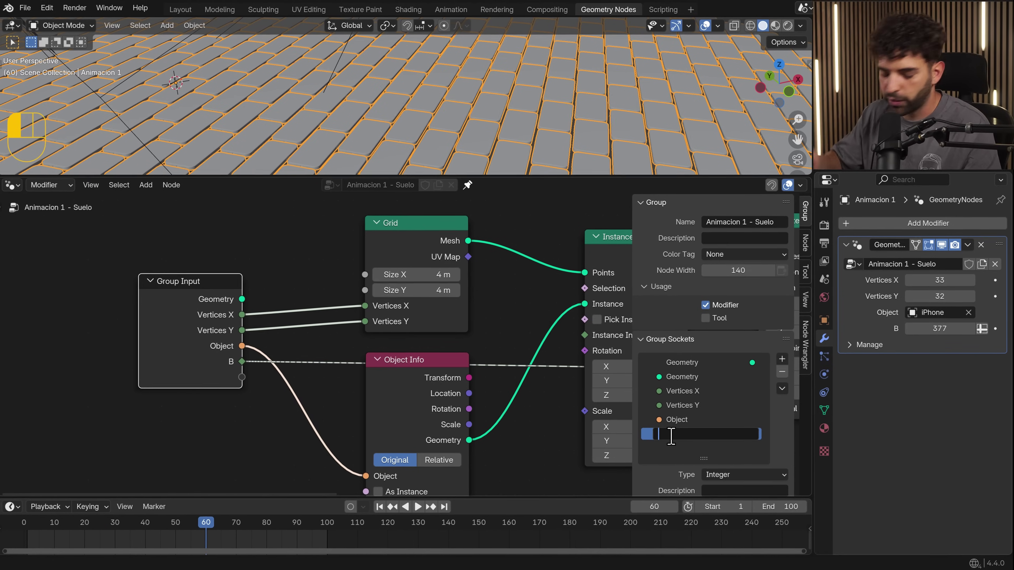
{"action": "type", "text": "Sel"}
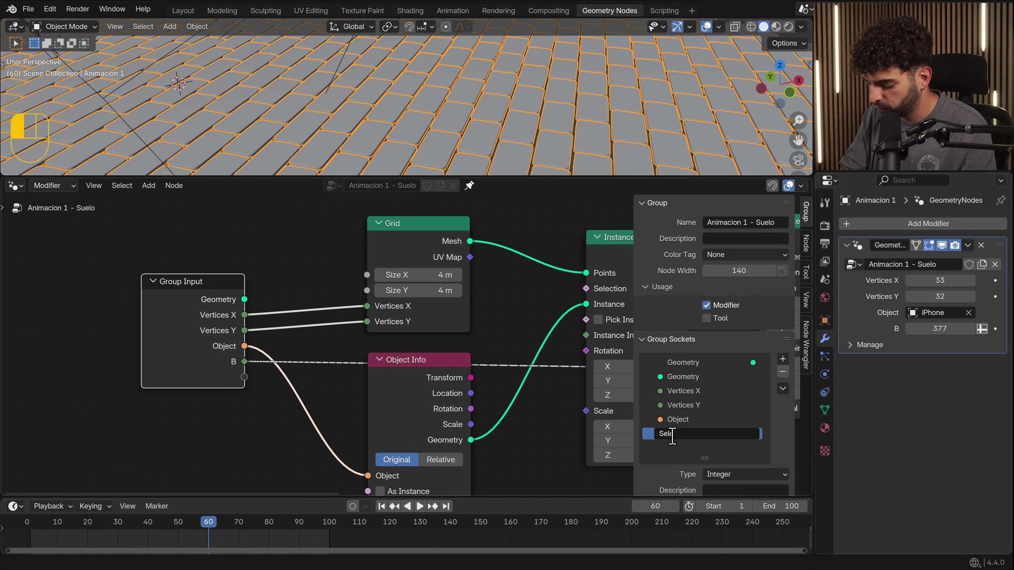
{"action": "type", "text": "eccion"}
{"action": "key", "text": "Return"}
Rename the Object, Vertices X and Vertices Y group sockets as Objecto, Ancho and Alto.
{"action": "double_click", "coordinate": [687, 419]}
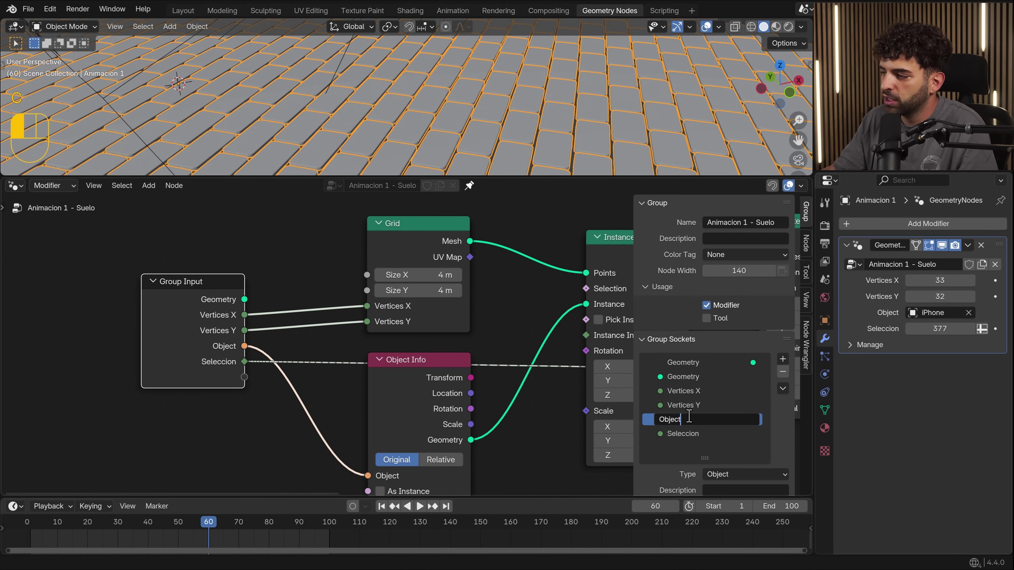
{"action": "type", "text": "o"}
{"action": "key", "text": "Return"}
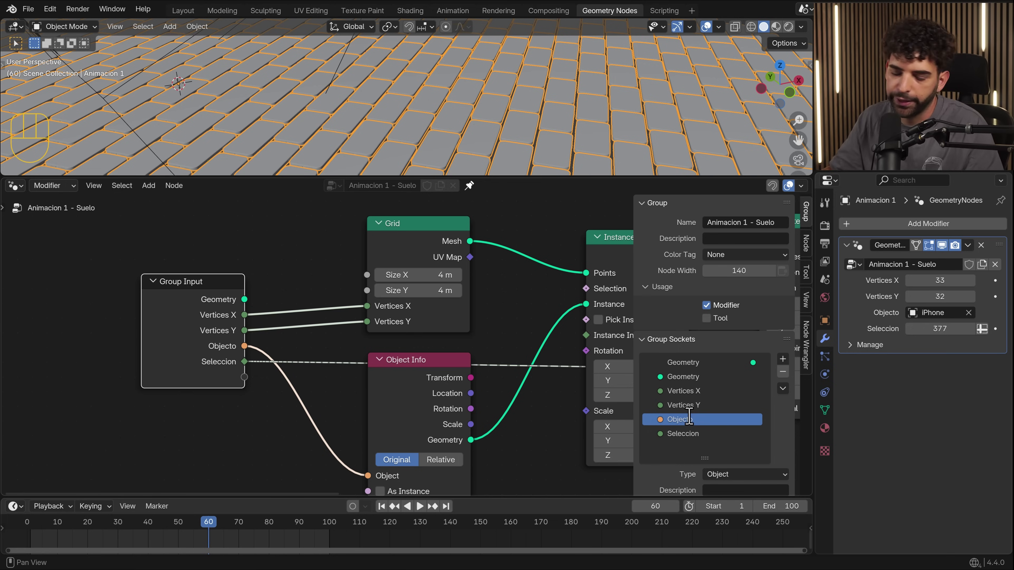
{"action": "double_click", "coordinate": [698, 391]}
{"action": "type", "text": "Ancho"}
{"action": "key", "text": "Return"}
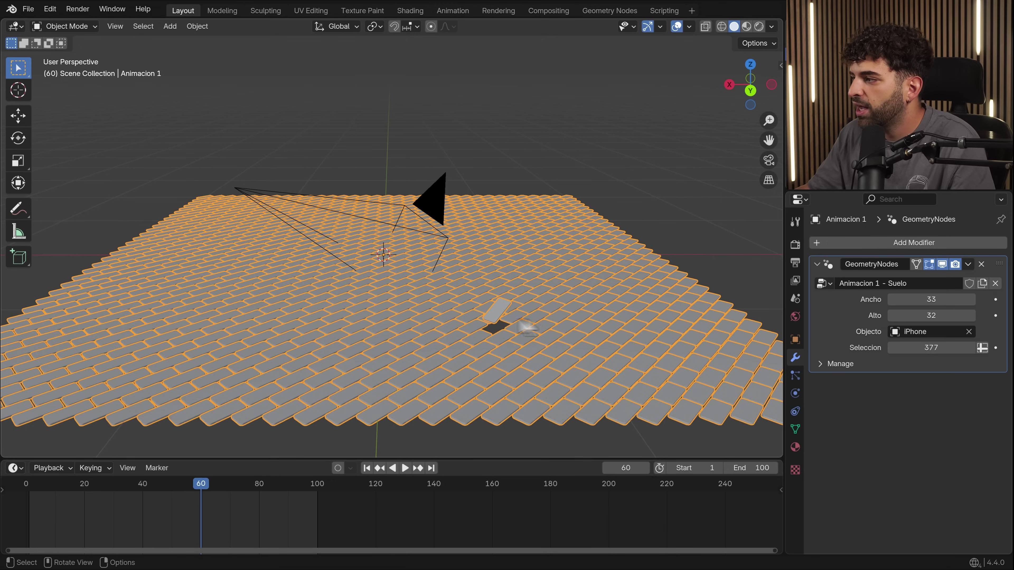
Set the modifier's Seleccion input to 527 and play the animation from the first frame through the camera.
{"action": "mouse_move", "coordinate": [937, 351]}
{"action": "left_mouse_down"}
{"action": "mouse_move", "coordinate": [906, 348]}
{"action": "mouse_move", "coordinate": [949, 347]}
{"action": "mouse_move", "coordinate": [929, 348]}
{"action": "left_mouse_up"}
{"action": "key", "text": "KP_0"}
{"action": "key", "text": "shift+Left"}
{"action": "key", "text": "space"}
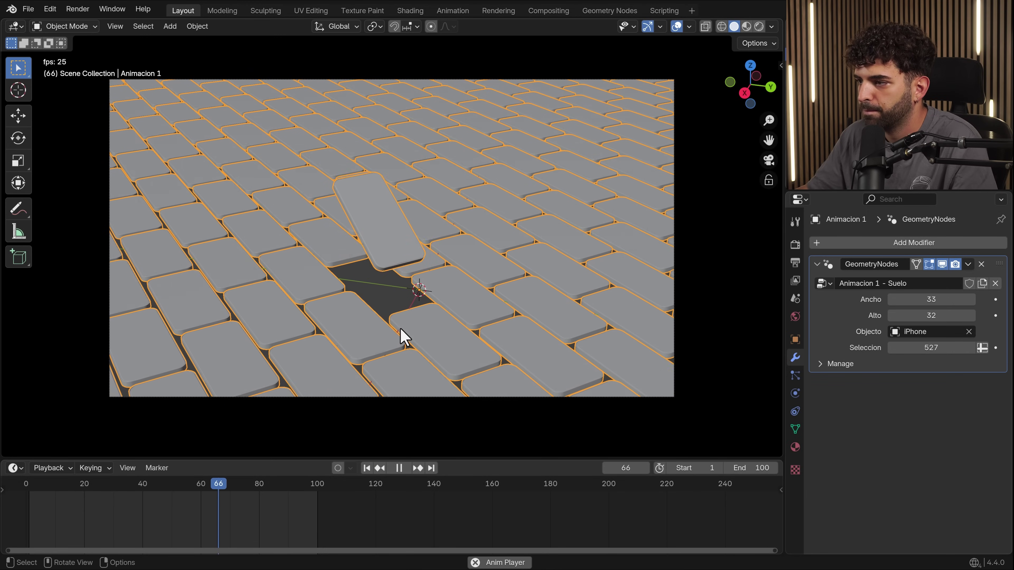
{"action": "key", "text": "space"}
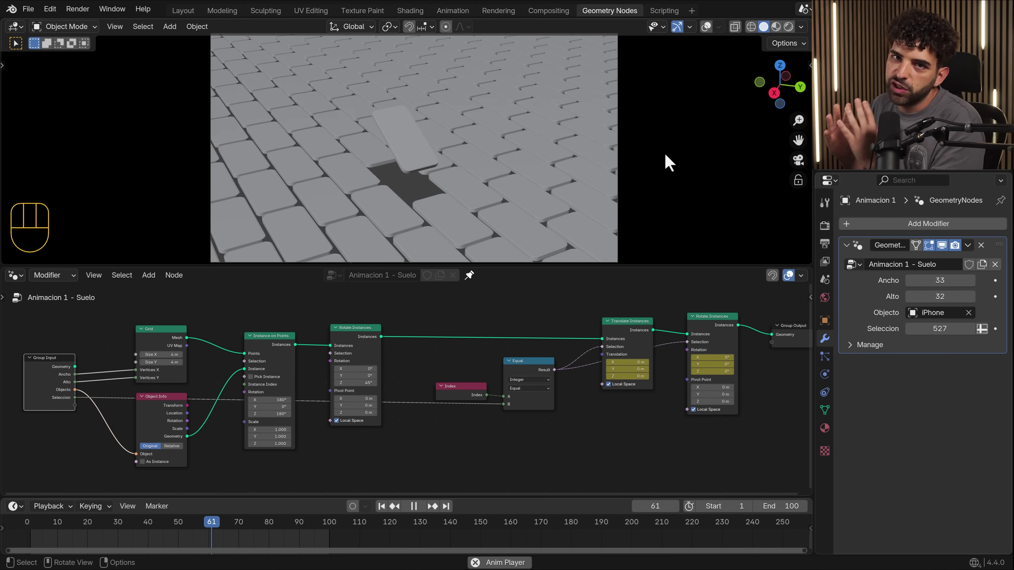
{"action": "key", "text": "space"}
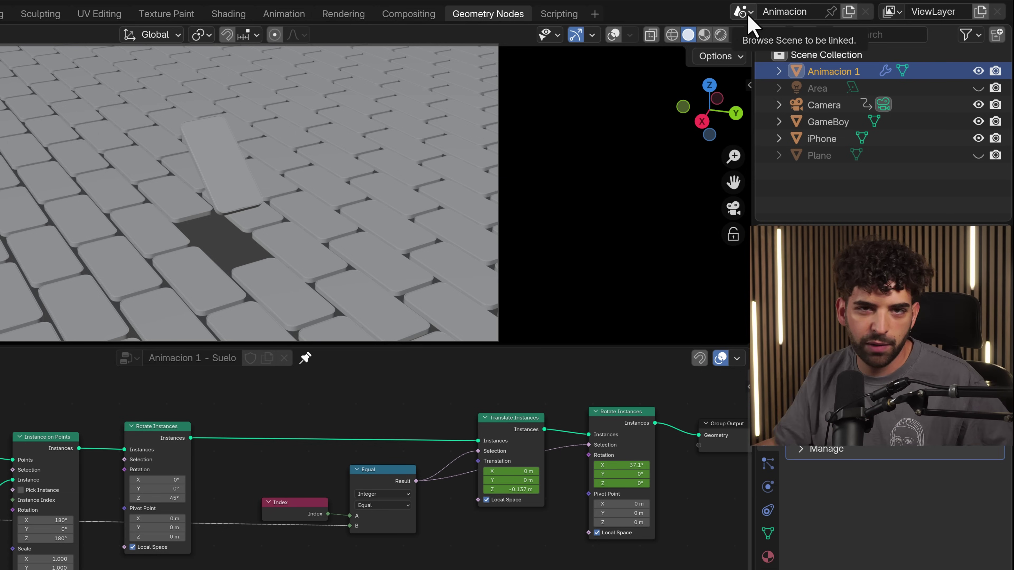
Create a Full Copy of the Animacion scene.
{"action": "left_click", "coordinate": [849, 15]}
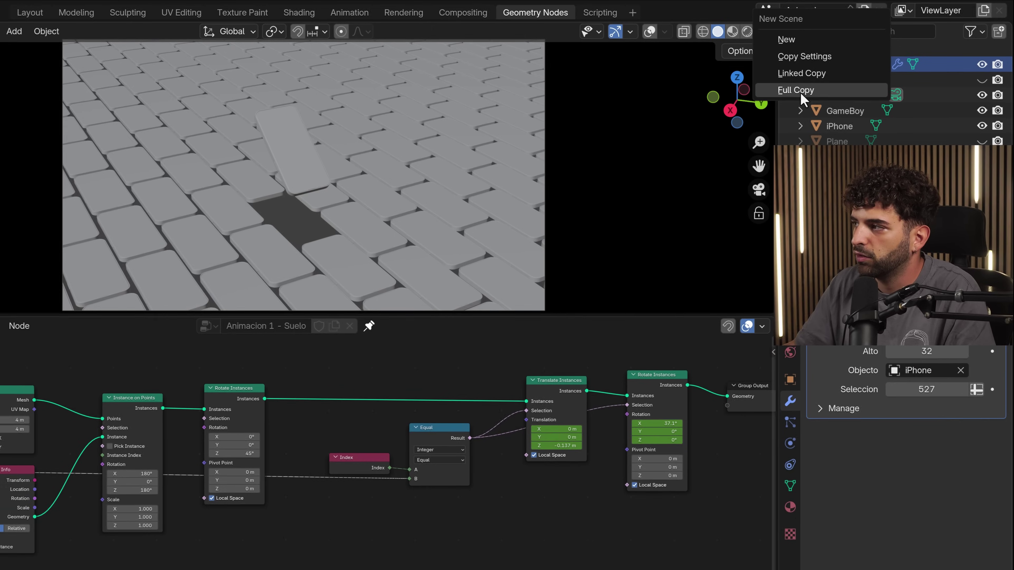
{"action": "left_click", "coordinate": [778, 103]}
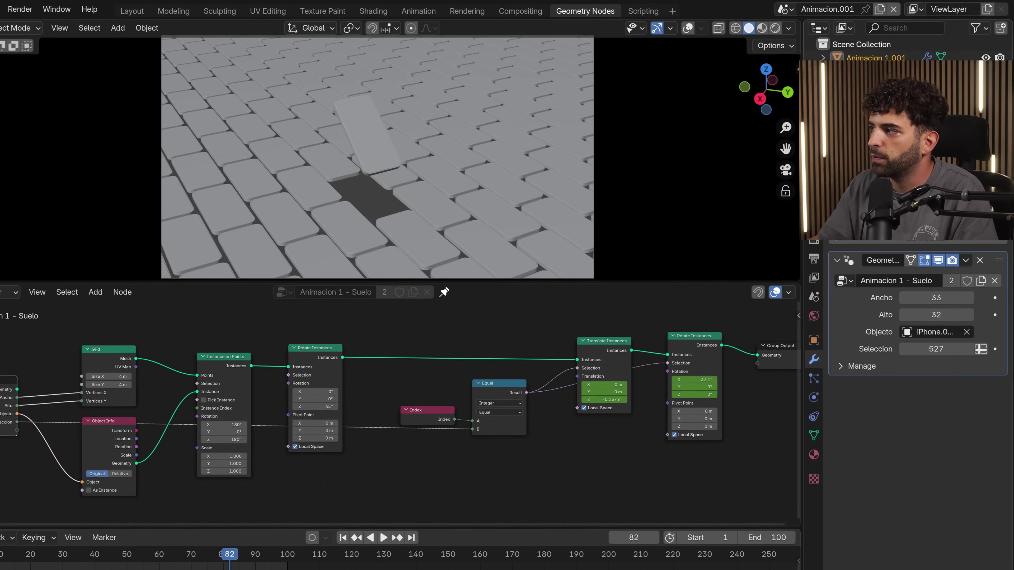
{"action": "middle_click_drag", "start_coordinate": [475, 142], "coordinate": [518, 159]}
{"action": "scroll", "coordinate": [518, 158], "scroll_direction": "down", "scroll_amount": 2}
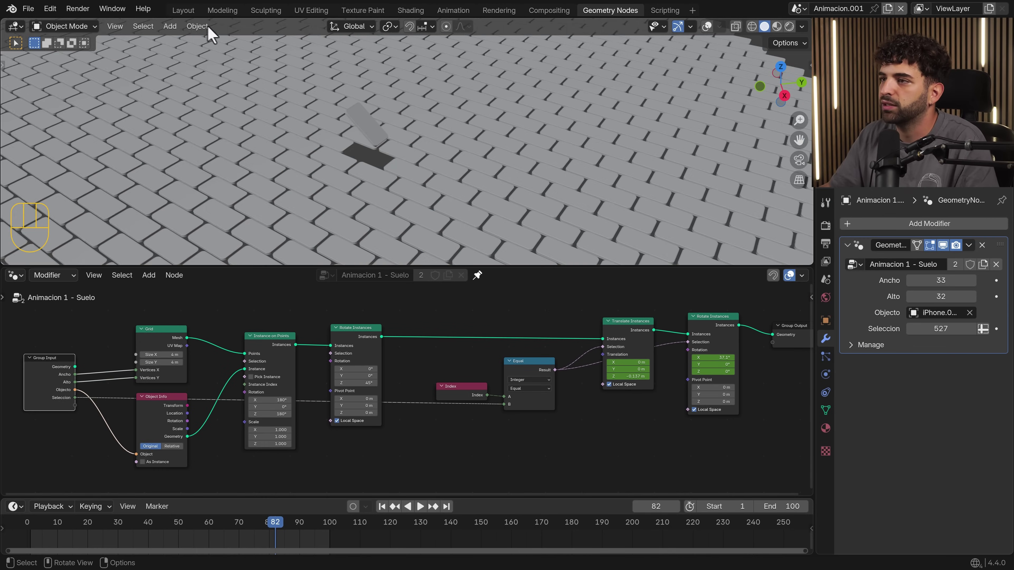
Try moving the copied phone floor and the copied camera in the Layout workspace.
{"action": "left_click", "coordinate": [184, 11]}
{"action": "scroll", "coordinate": [359, 210], "scroll_direction": "down", "scroll_amount": 5}
{"action": "middle_click_drag", "start_coordinate": [364, 219], "coordinate": [439, 218]}
{"action": "scroll", "coordinate": [414, 222], "scroll_direction": "down", "scroll_amount": 3}
{"action": "key", "text": "g"}
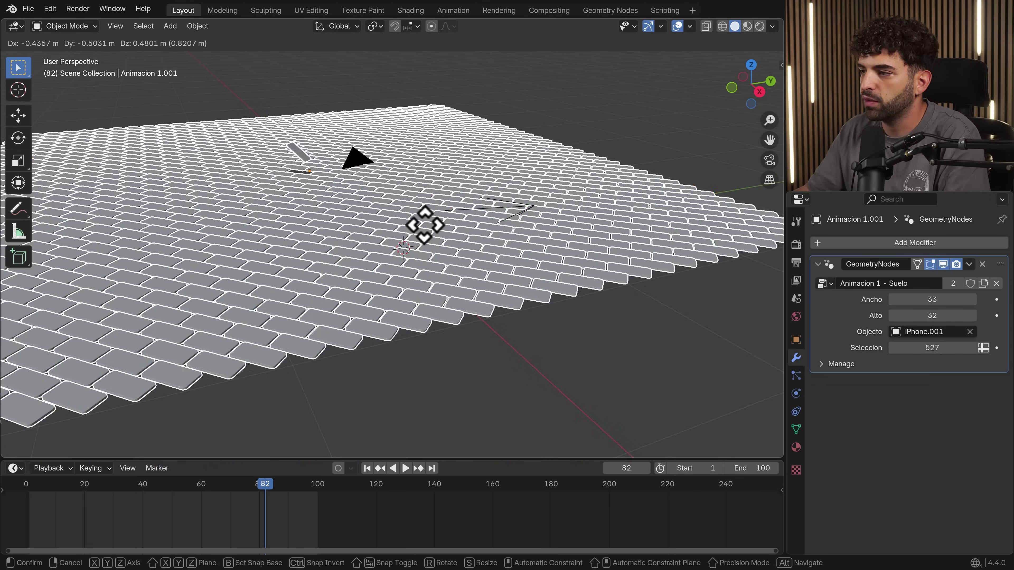
{"action": "left_click", "coordinate": [407, 220]}
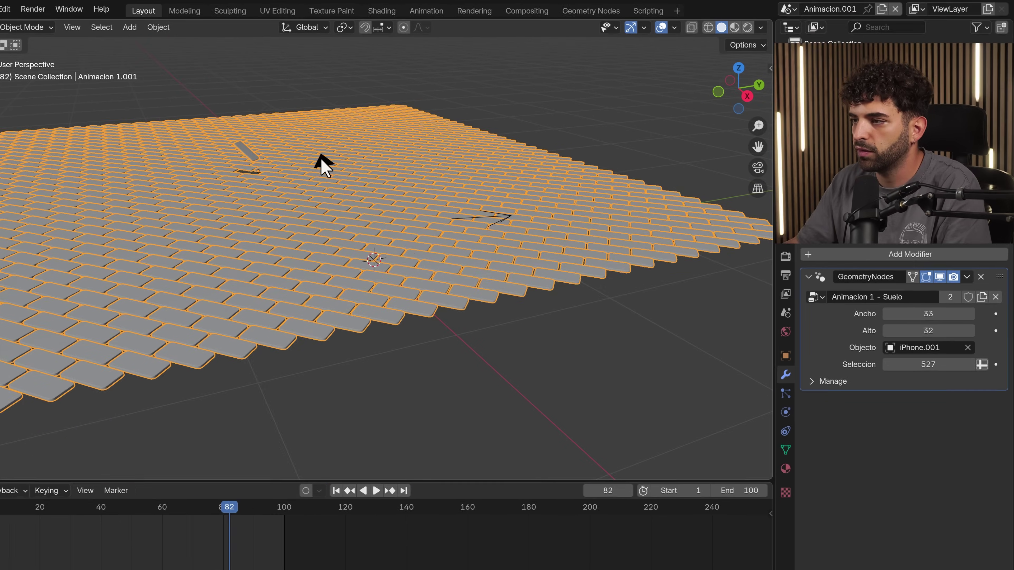
{"action": "left_click", "coordinate": [320, 158]}
{"action": "key", "text": "g"}
{"action": "left_click", "coordinate": [451, 307]}
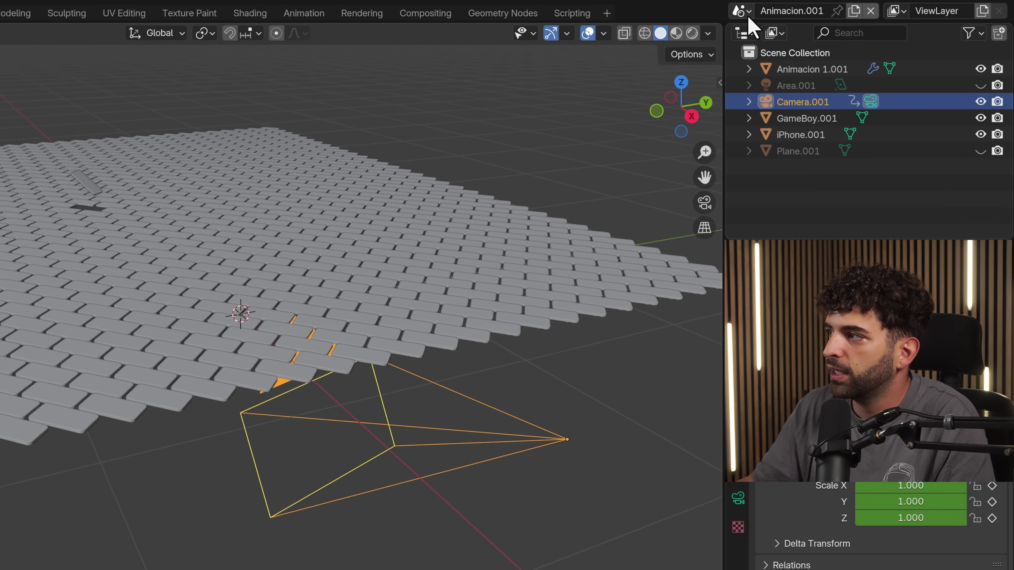
Switch to the original Animacion scene and back to Animacion.001 to compare their objects.
{"action": "left_click", "coordinate": [740, 11]}
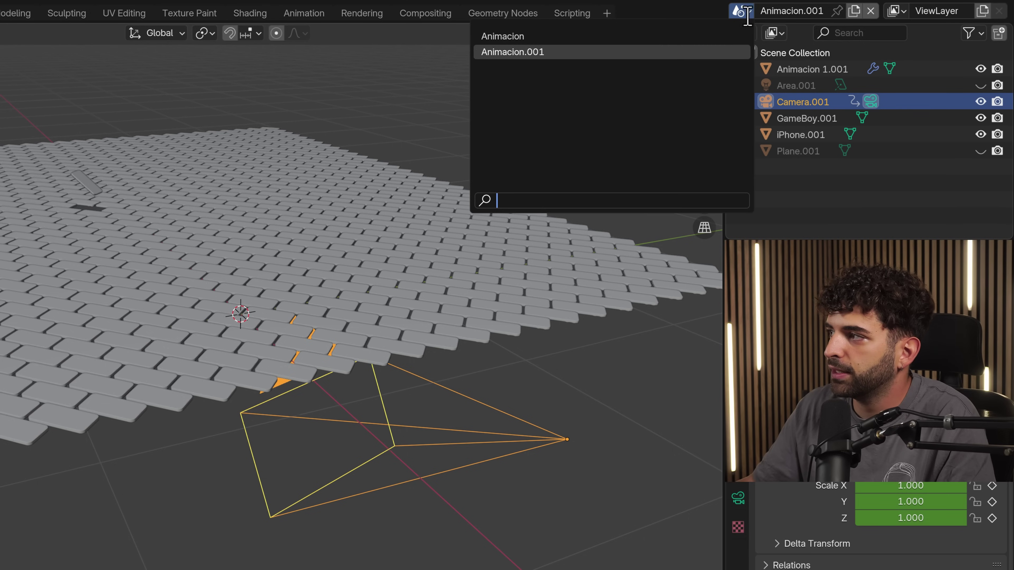
{"action": "left_click", "coordinate": [526, 35]}
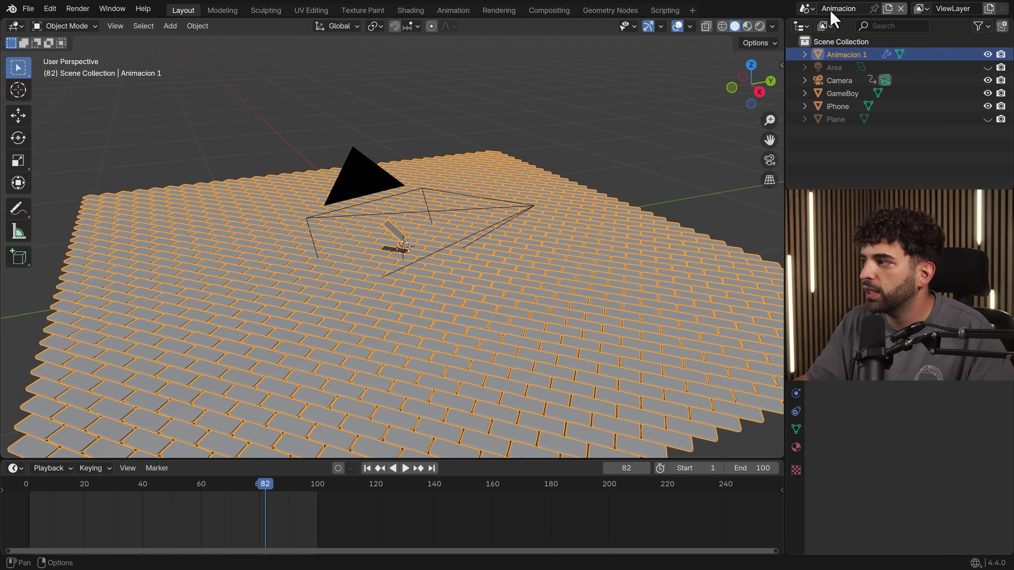
{"action": "left_click", "coordinate": [799, 8]}
{"action": "left_click", "coordinate": [738, 41]}
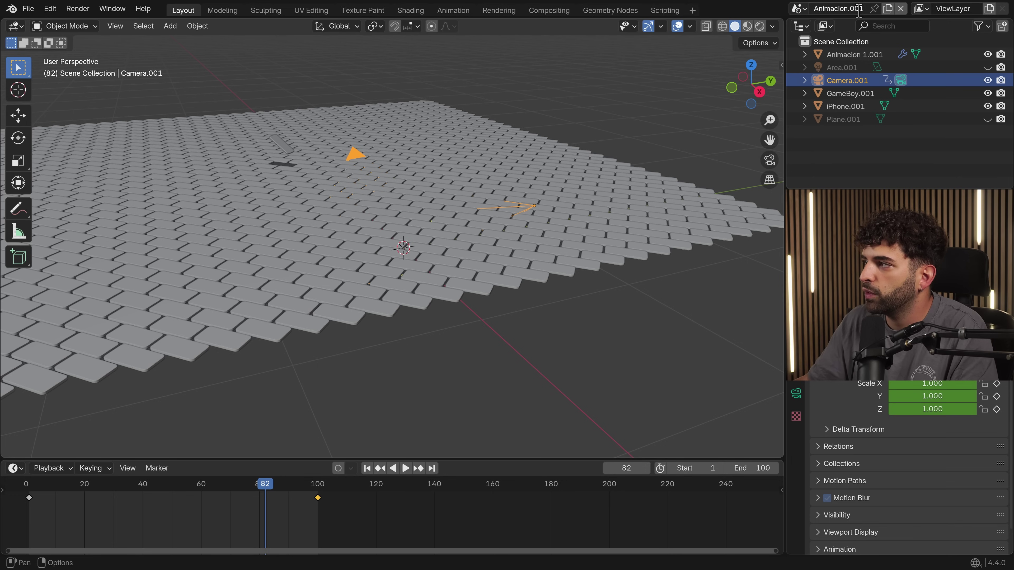
Rename the copied scene as Animacion 2.
{"action": "left_click_drag", "start_coordinate": [872, 9], "coordinate": [873, 9]}
{"action": "type", "text": "2"}
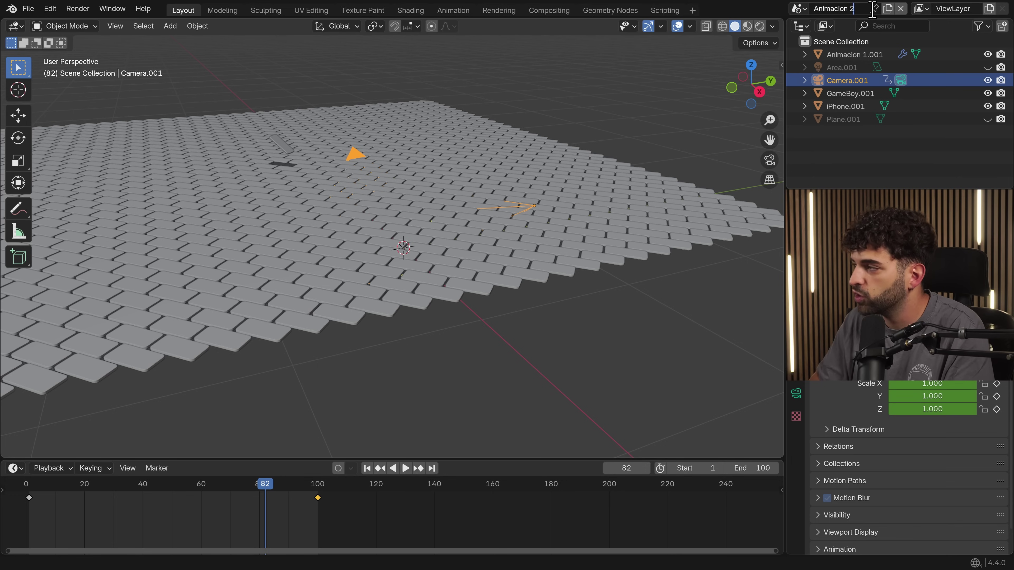
{"action": "key", "text": "Return"}
Delete the copied phone floor and the camera from the Animacion 2 scene.
{"action": "left_click", "coordinate": [473, 165]}
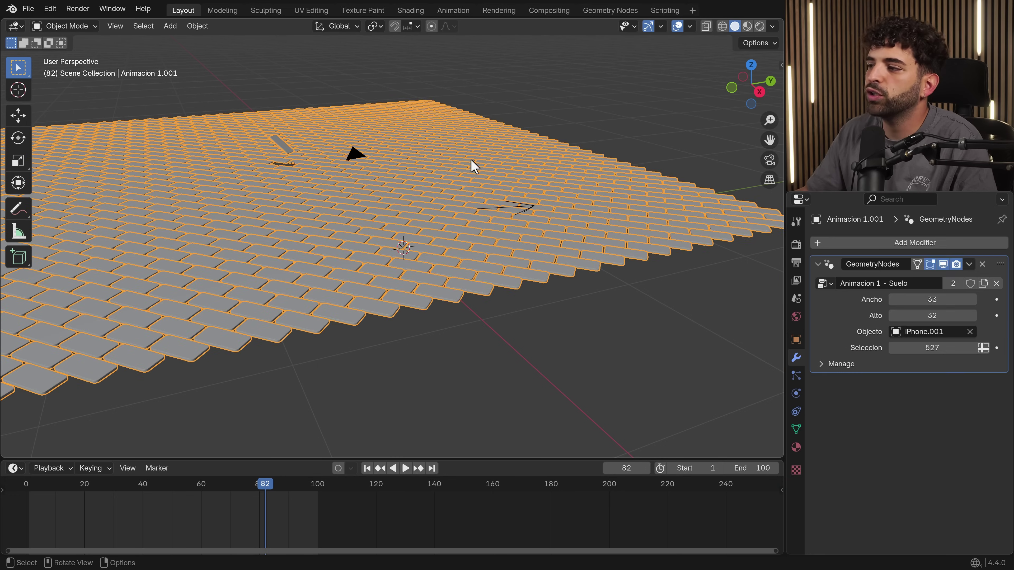
{"action": "key", "text": "x"}
{"action": "left_click", "coordinate": [447, 147]}
{"action": "left_click", "coordinate": [371, 199]}
{"action": "key", "text": "x"}
{"action": "left_click", "coordinate": [373, 187]}
Return to frame 1 and bring the remaining phone and GameBoy models into close view.
{"action": "key", "text": "shift+Left"}
{"action": "middle_click_drag", "start_coordinate": [555, 343], "coordinate": [464, 274], "text": "shift"}
{"action": "scroll", "coordinate": [465, 274], "scroll_direction": "down", "scroll_amount": 1}
{"action": "scroll", "coordinate": [454, 301], "scroll_direction": "up", "scroll_amount": 3}
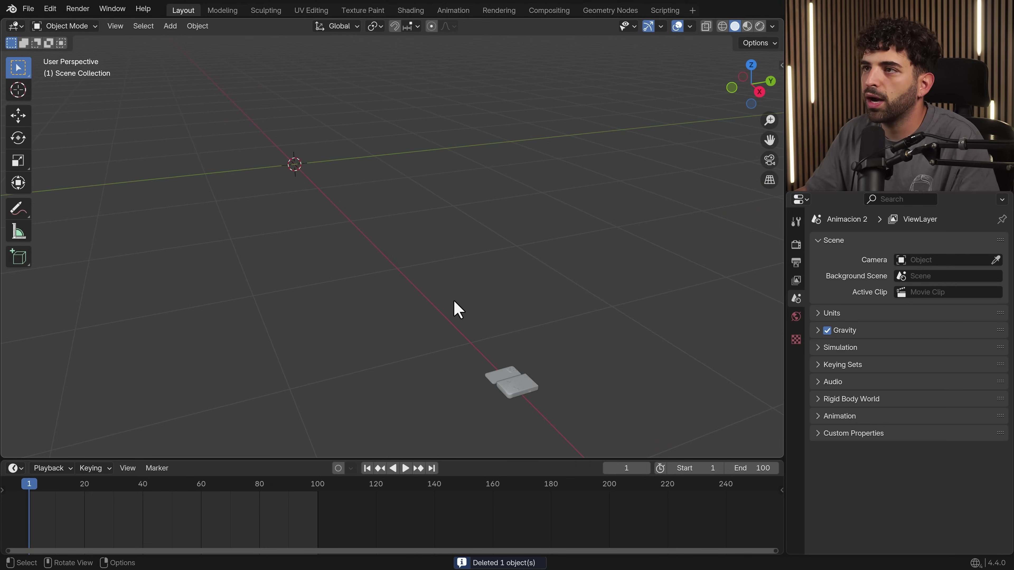
{"action": "middle_click_drag", "start_coordinate": [495, 321], "coordinate": [478, 272], "text": "shift"}
{"action": "scroll", "coordinate": [477, 271], "scroll_direction": "up", "scroll_amount": 3}
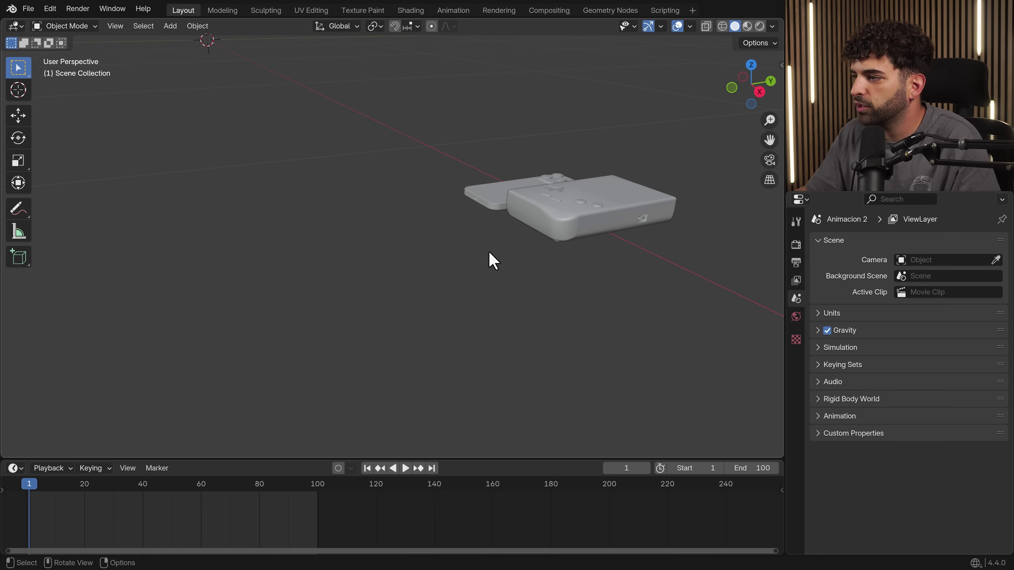
Add a mesh cube at the world origin of the Animacion 2 scene.
{"action": "middle_click_drag", "start_coordinate": [256, 101], "coordinate": [334, 242], "text": "shift"}
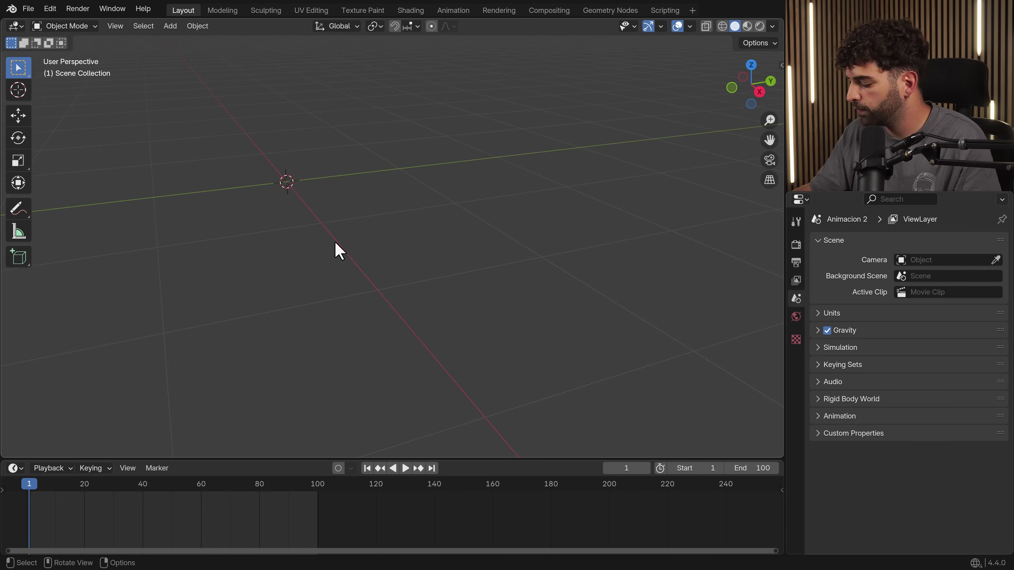
{"action": "key", "text": "KP_7"}
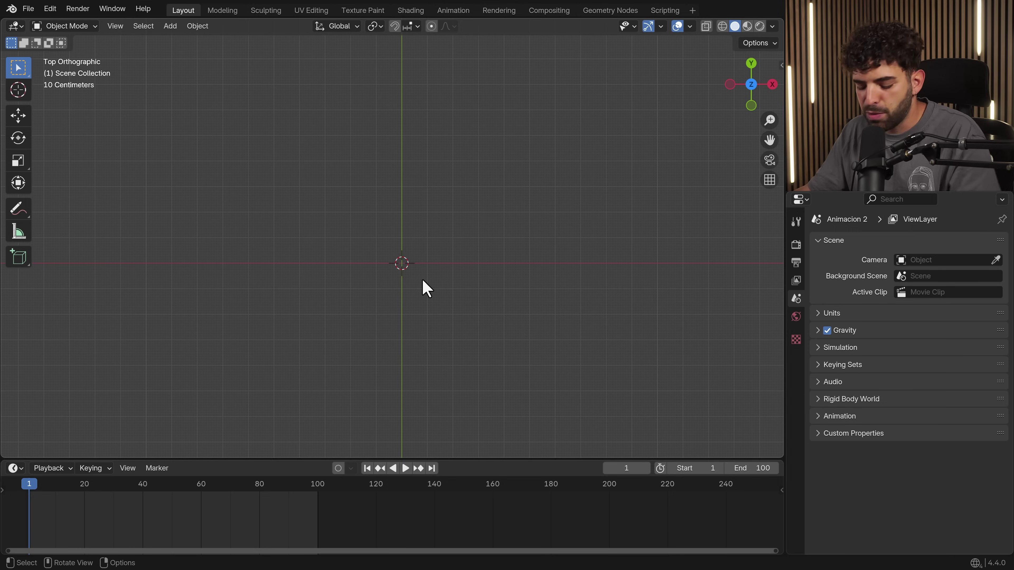
{"action": "key", "text": "shift+a"}
{"action": "mouse_move", "coordinate": [395, 98]}
{"action": "left_click", "coordinate": [478, 107]}
{"action": "middle_click_drag", "start_coordinate": [680, 239], "coordinate": [646, 167]}
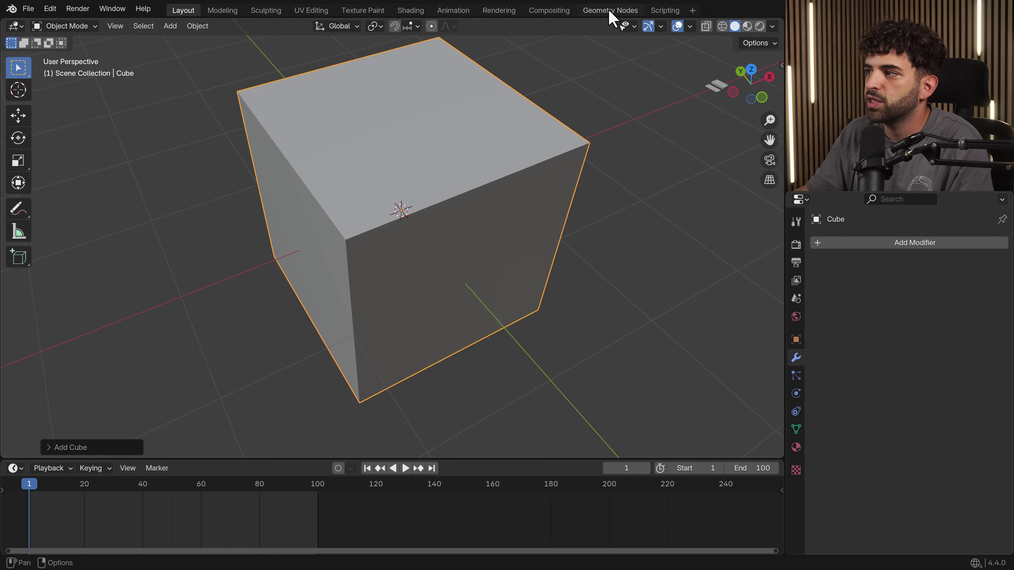
In the Geometry Nodes workspace, add a Geometry Nodes modifier to the cube and name its new node group Arco.
{"action": "left_click", "coordinate": [610, 10]}
{"action": "left_click", "coordinate": [911, 227]}
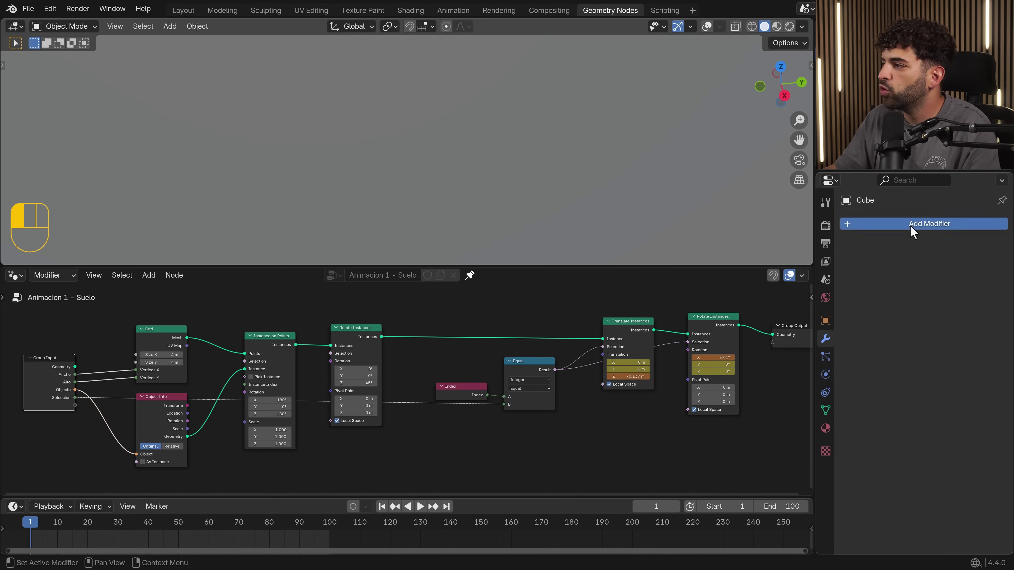
{"action": "left_click", "coordinate": [883, 225]}
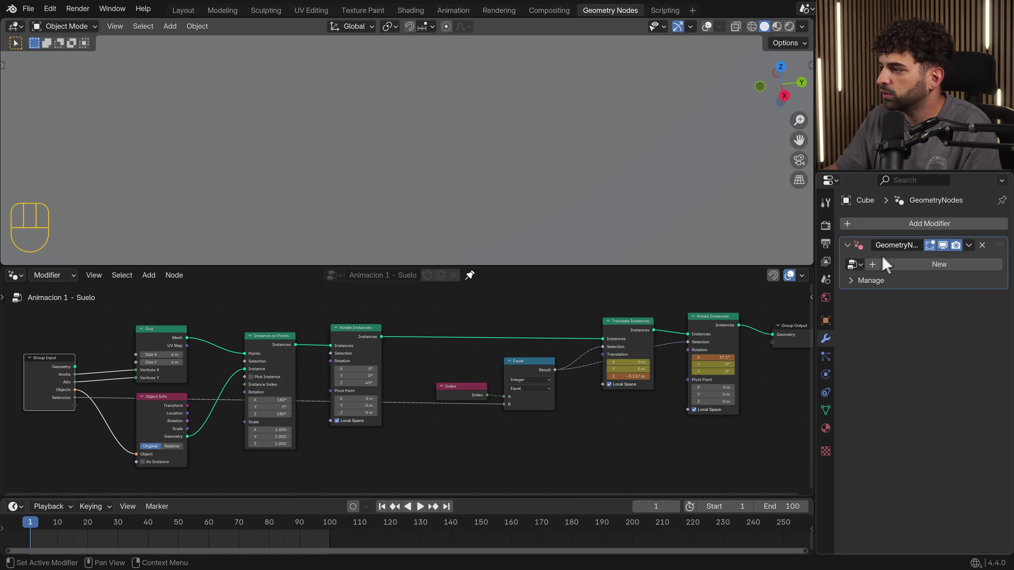
{"action": "left_click", "coordinate": [923, 268]}
{"action": "double_click", "coordinate": [926, 268]}
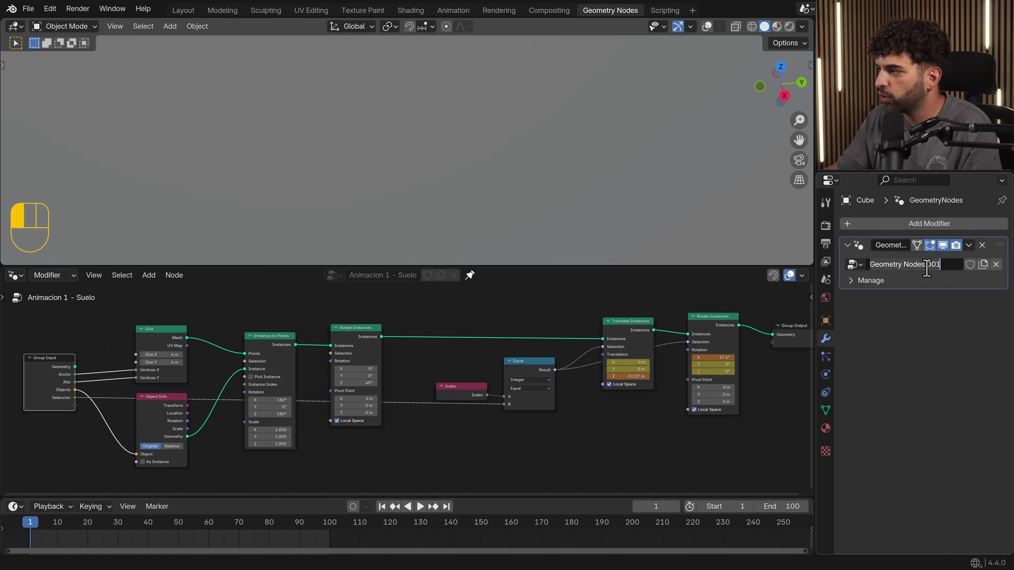
{"action": "key", "text": "ctrl+a"}
{"action": "type", "text": "Ar"}
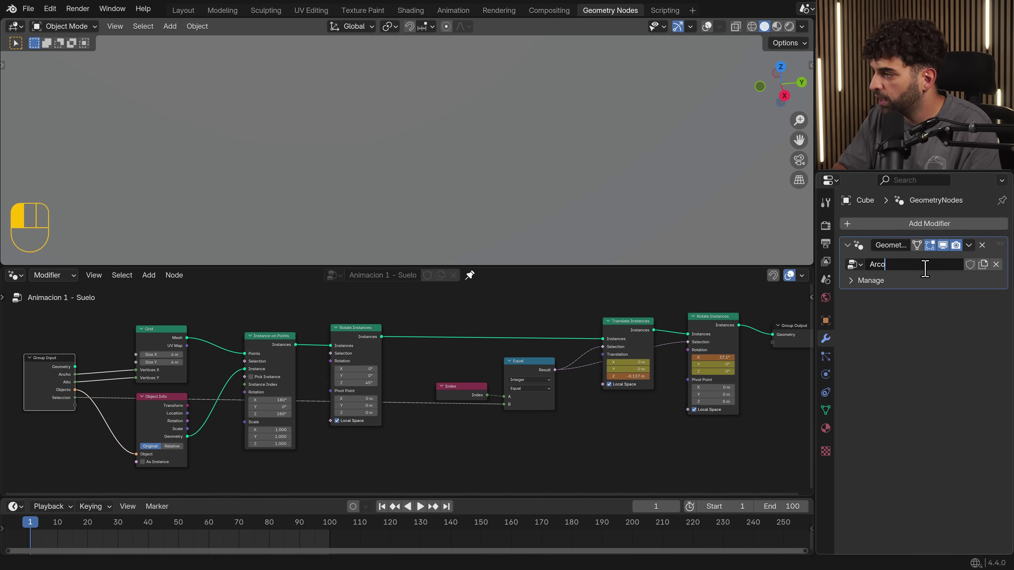
{"action": "type", "text": "co"}
{"action": "key", "text": "Return"}
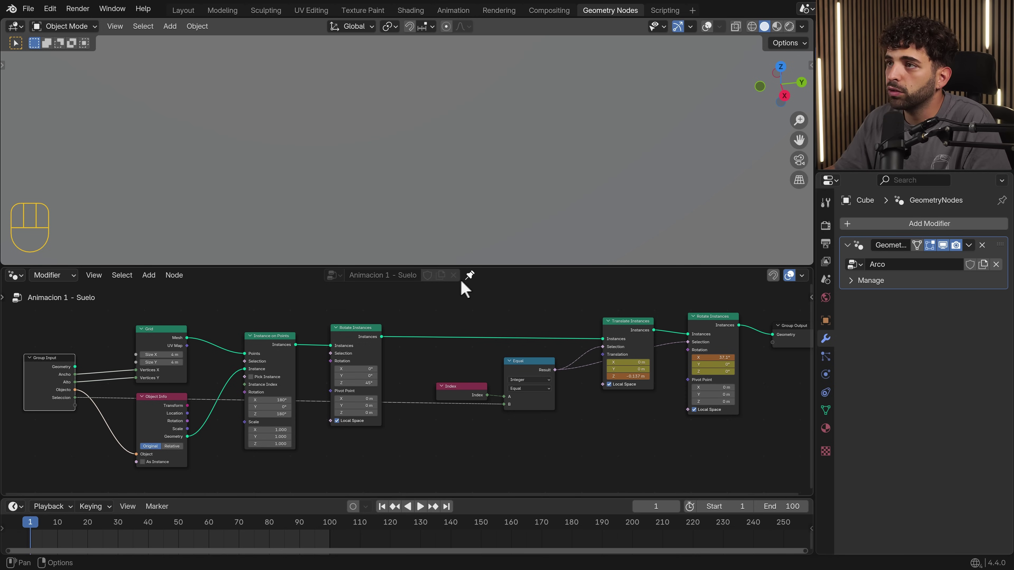
Unpin the node editor from the Animacion 1 - Suelo tree and delete the Group Input node from the Arco tree.
{"action": "left_click", "coordinate": [469, 276]}
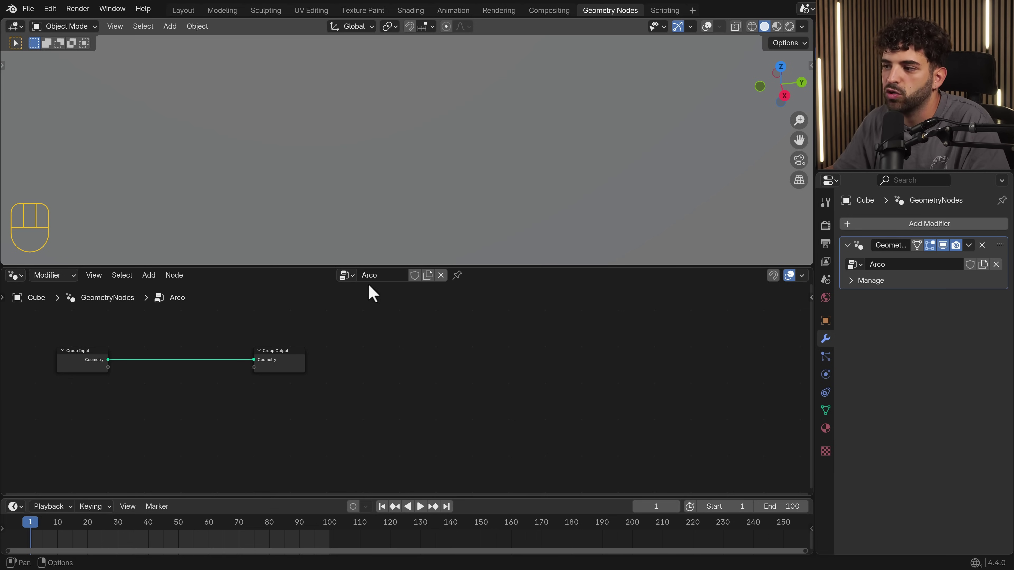
{"action": "scroll", "coordinate": [407, 197], "scroll_direction": "down", "scroll_amount": 6}
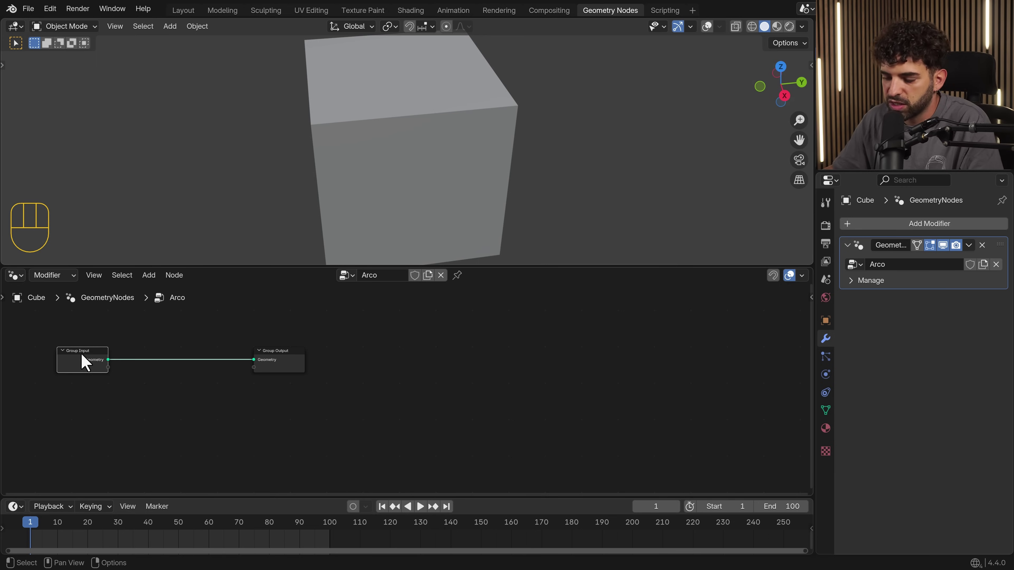
{"action": "middle_click_drag", "start_coordinate": [113, 369], "coordinate": [280, 398]}
{"action": "scroll", "coordinate": [136, 393], "scroll_direction": "up", "scroll_amount": 3}
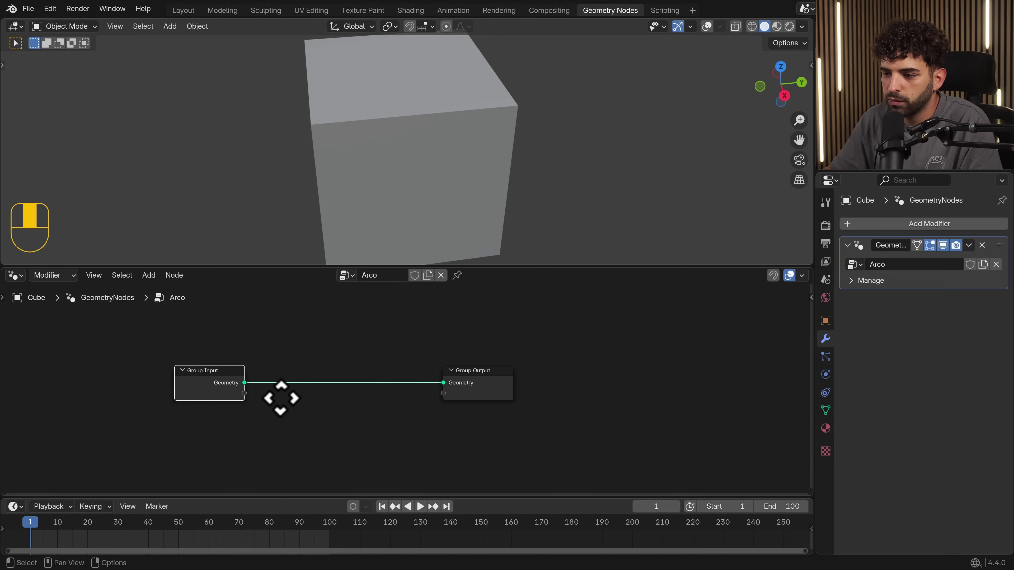
{"action": "mouse_move", "coordinate": [222, 378]}
{"action": "left_mouse_down"}
{"action": "mouse_move", "coordinate": [228, 366]}
{"action": "mouse_move", "coordinate": [226, 374]}
{"action": "left_mouse_up"}
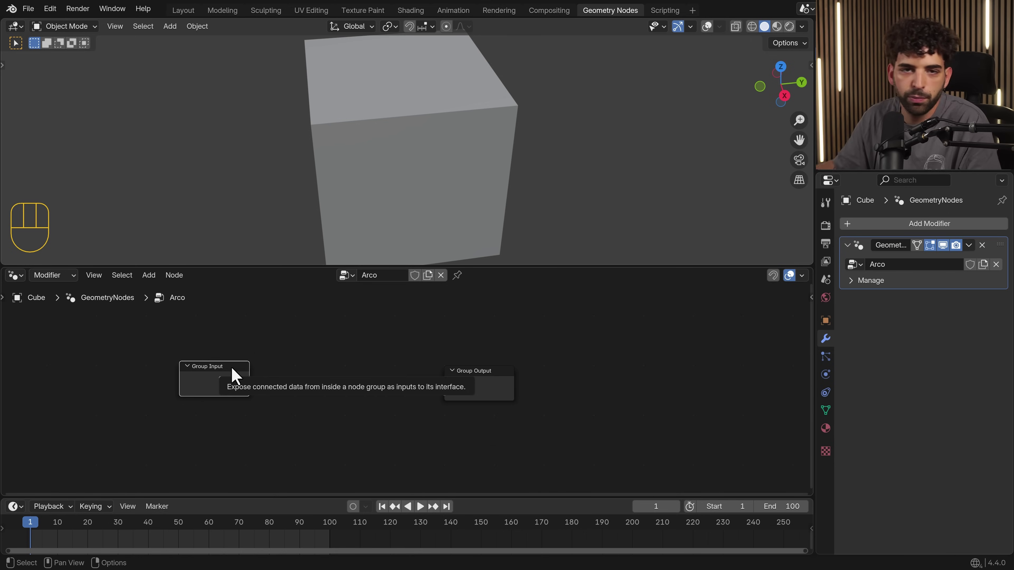
{"action": "key", "text": "x"}
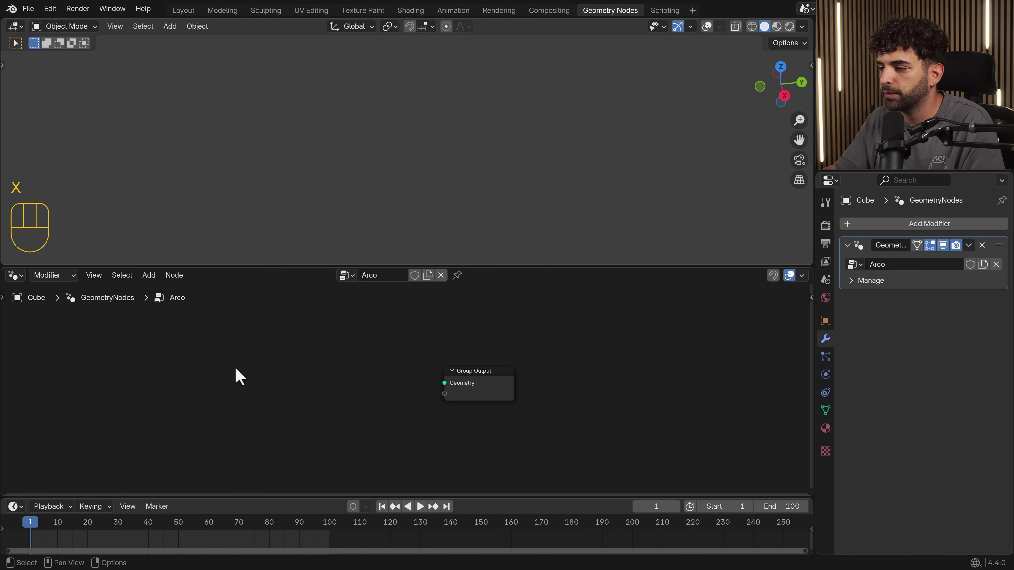
Add an Arc curve node and connect its Curve output to the Group Output's Geometry input.
{"action": "scroll", "coordinate": [356, 402], "scroll_direction": "up", "scroll_amount": 1}
{"action": "middle_click_drag", "start_coordinate": [354, 384], "coordinate": [401, 386]}
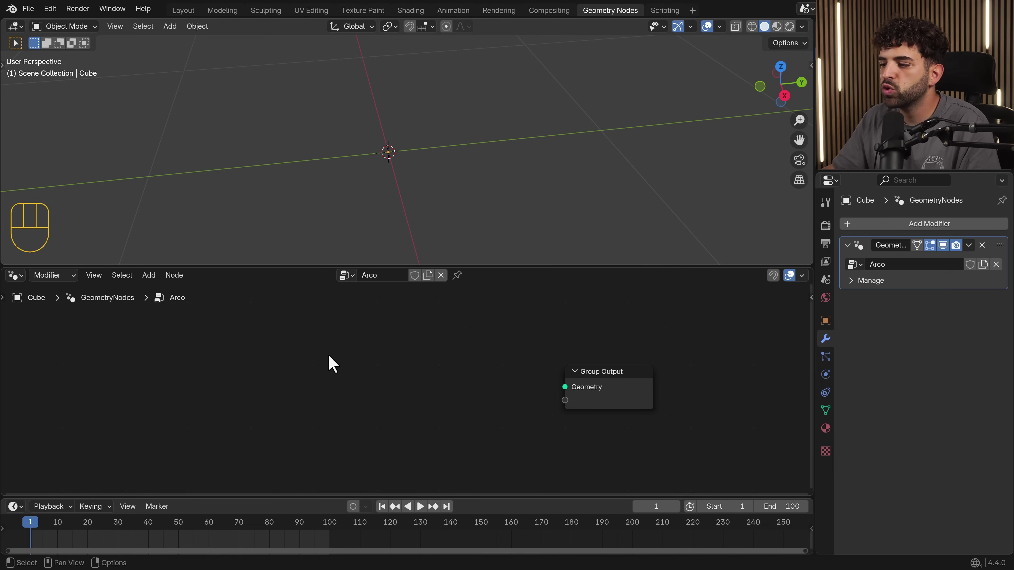
{"action": "key", "text": "shift+a"}
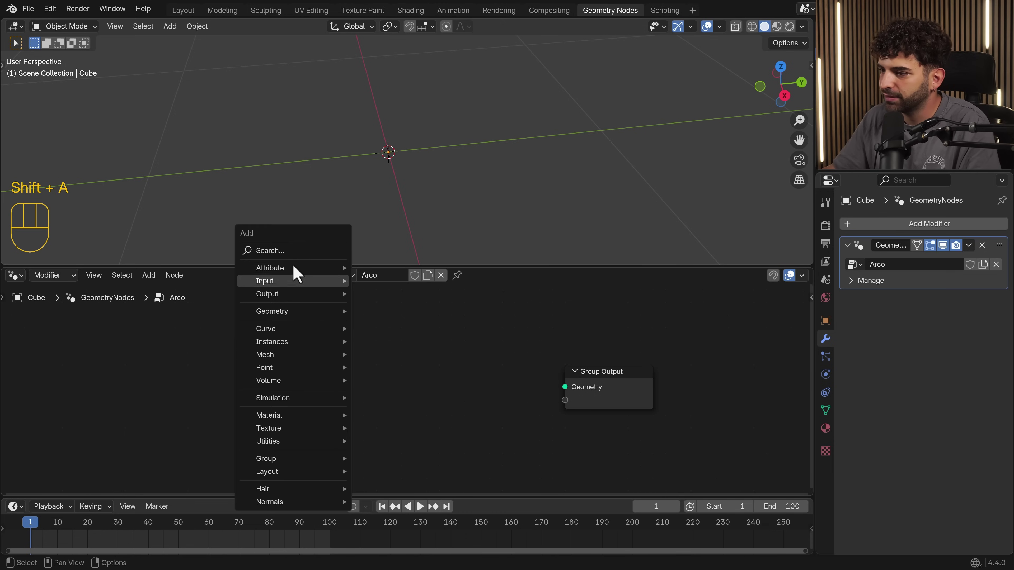
{"action": "left_click", "coordinate": [287, 251]}
{"action": "type", "text": "arc"}
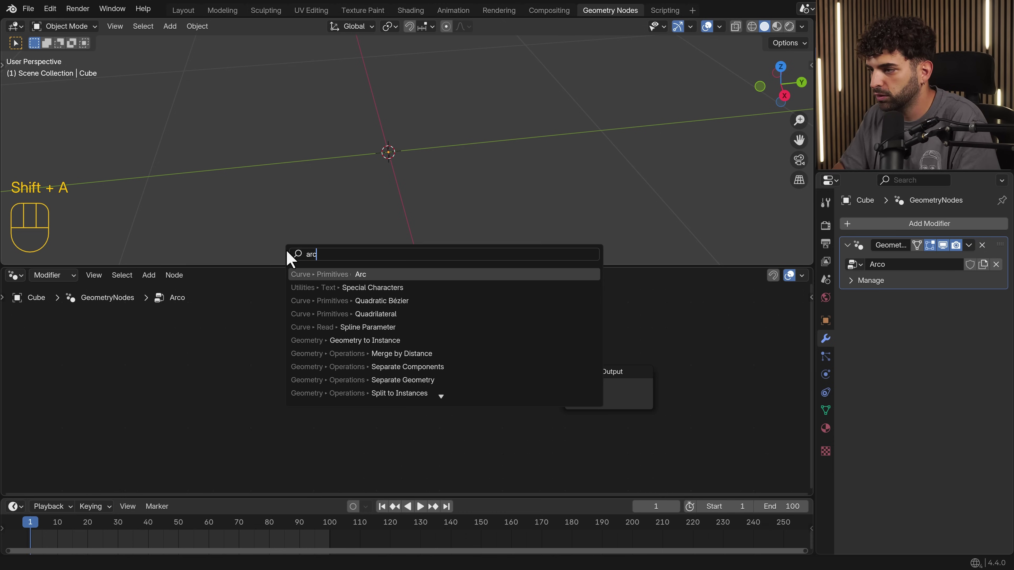
{"action": "key", "text": "Return"}
{"action": "left_click", "coordinate": [310, 363]}
{"action": "left_click_drag", "start_coordinate": [381, 370], "coordinate": [564, 386]}
{"action": "middle_click_drag", "start_coordinate": [410, 165], "coordinate": [456, 177]}
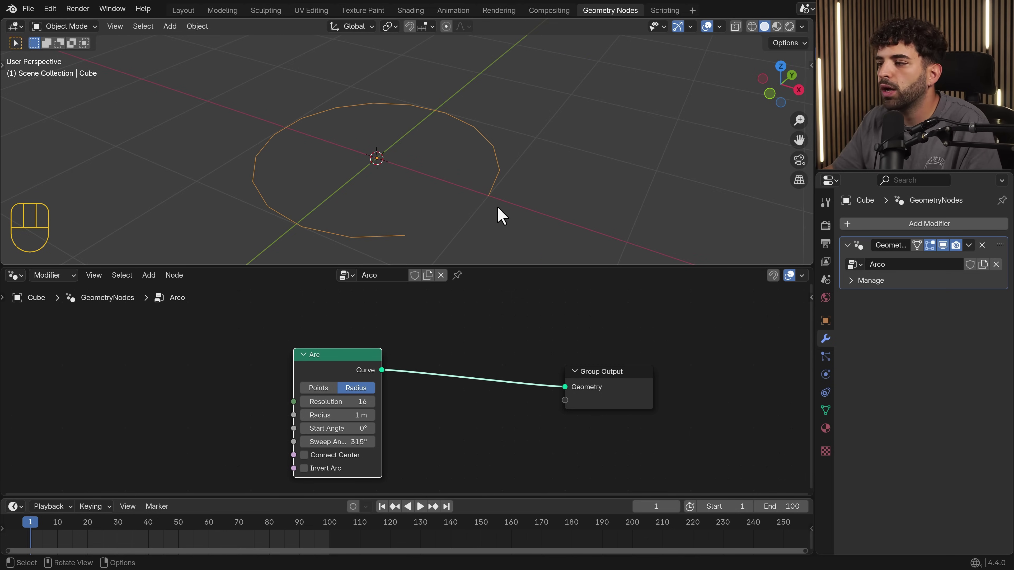
Enlarge the viewport in top view and set the Arc node's Sweep Angle to 350°.
{"action": "key", "text": "KP_7"}
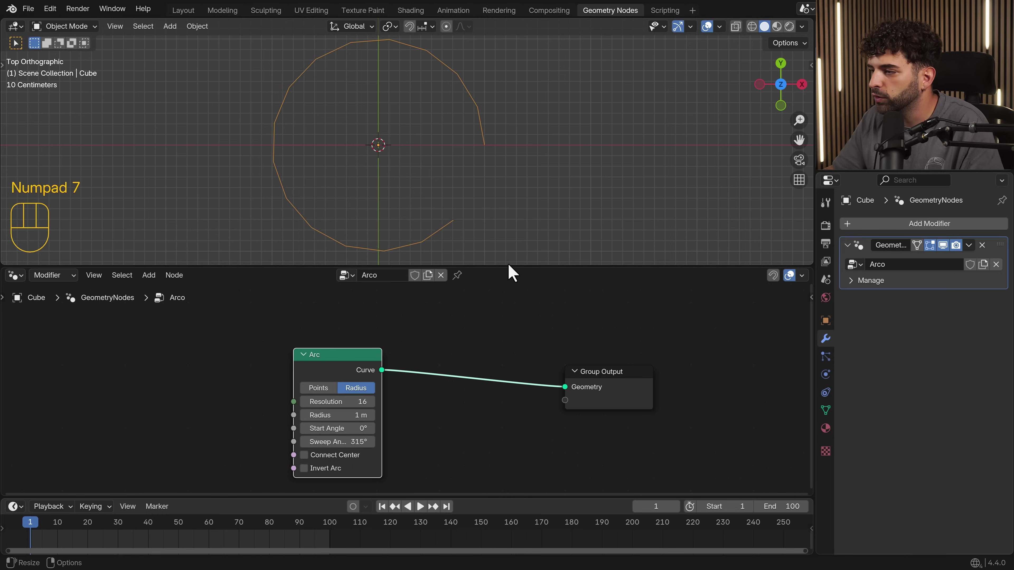
{"action": "left_click_drag", "start_coordinate": [508, 265], "coordinate": [479, 312]}
{"action": "middle_click_drag", "start_coordinate": [395, 226], "coordinate": [460, 214], "text": "shift"}
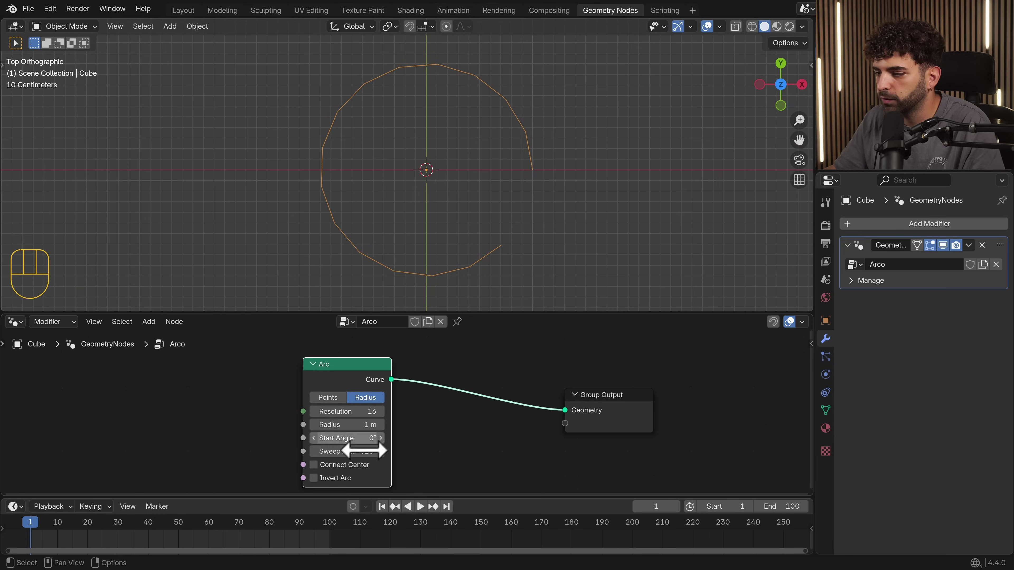
{"action": "left_click", "coordinate": [350, 451]}
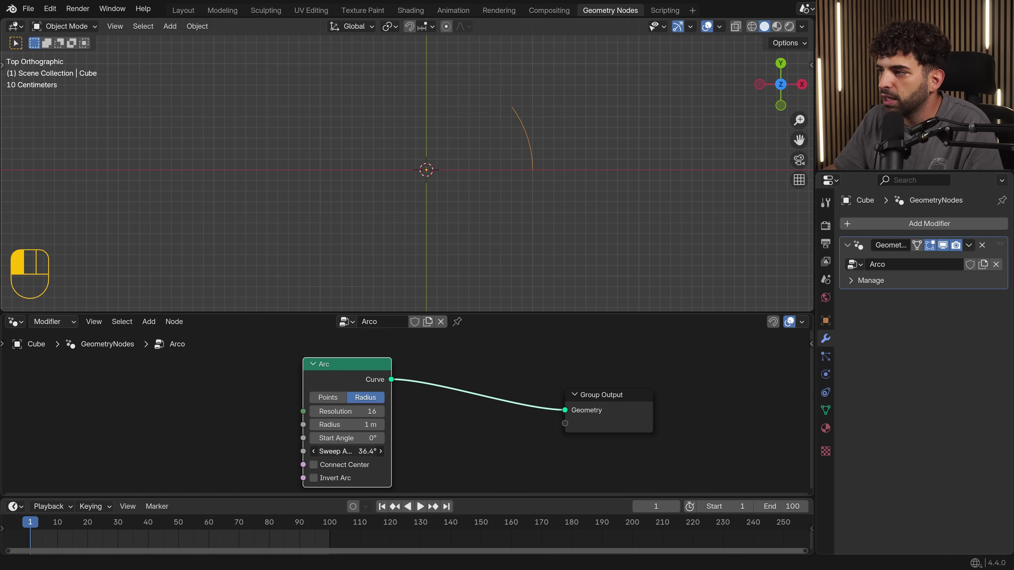
Circle neighbouring corner points along the lower part of the arc with annotation strokes.
{"action": "scroll", "coordinate": [458, 195], "scroll_direction": "up", "scroll_amount": 1}
{"action": "middle_click_drag", "start_coordinate": [458, 195], "coordinate": [338, 116], "text": "shift"}
{"action": "scroll", "coordinate": [408, 163], "scroll_direction": "up", "scroll_amount": 2}
{"action": "middle_click_drag", "start_coordinate": [425, 171], "coordinate": [441, 183], "text": "shift"}
{"action": "key", "text": "t"}
{"action": "key", "text": "t"}
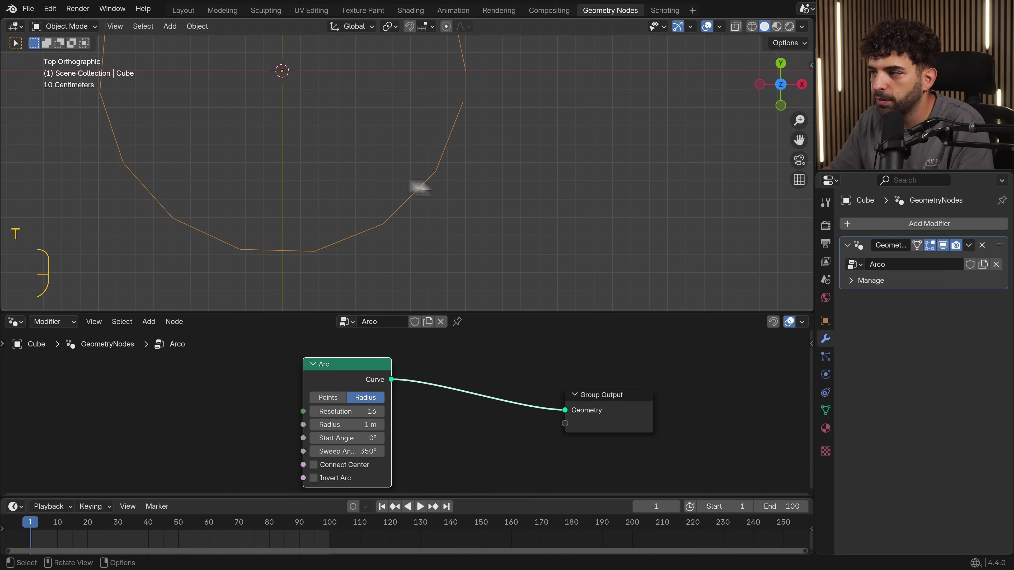
{"action": "left_click_drag", "start_coordinate": [429, 176], "coordinate": [426, 177]}
{"action": "left_click_drag", "start_coordinate": [382, 216], "coordinate": [379, 217]}
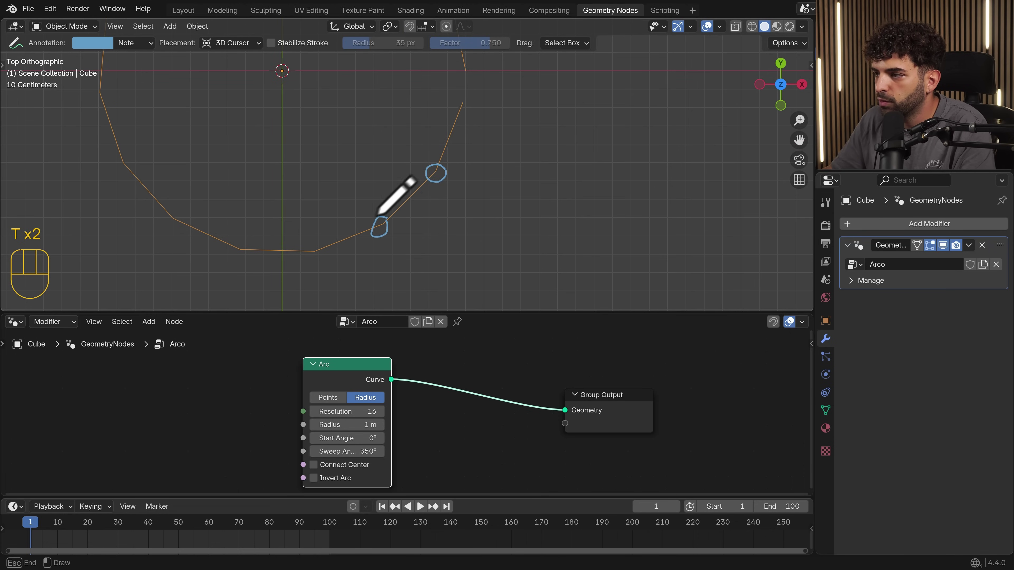
{"action": "left_click_drag", "start_coordinate": [314, 240], "coordinate": [313, 241]}
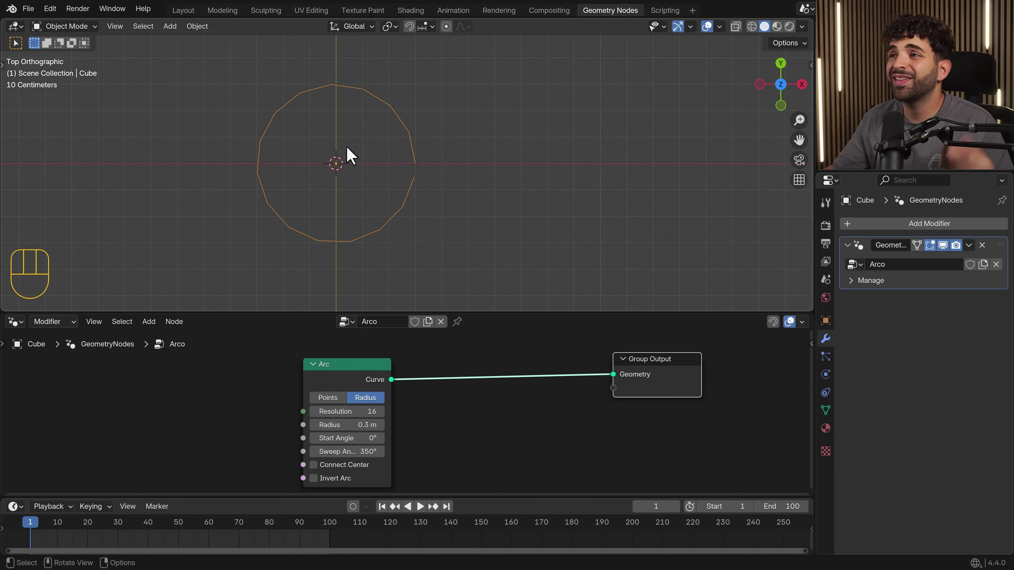
Make the timeline area taller and keyframe the Arc node's 350° Sweep Angle at frame 50.
{"action": "scroll", "coordinate": [346, 156], "scroll_direction": "up", "scroll_amount": 2}
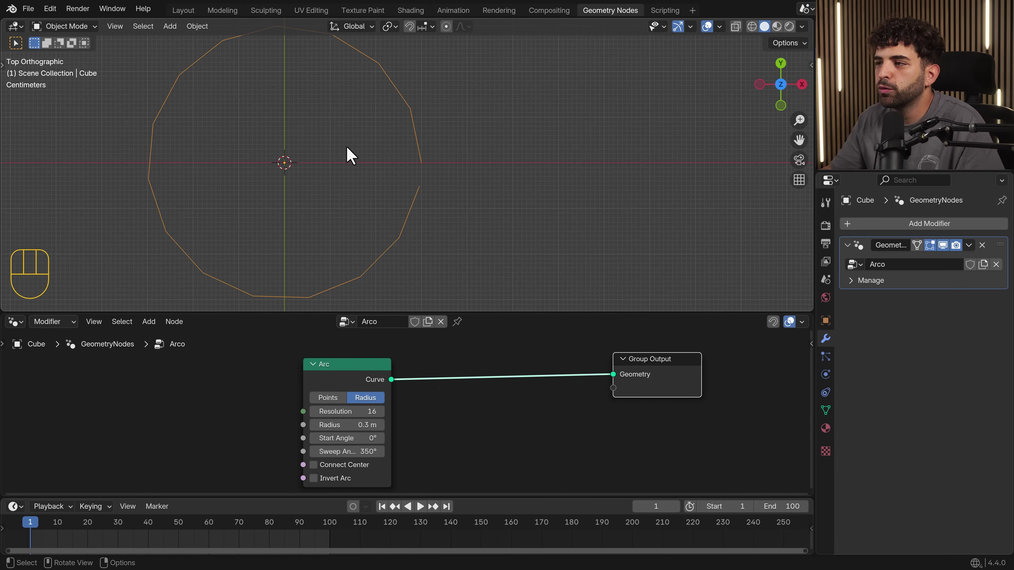
{"action": "middle_click_drag", "start_coordinate": [333, 153], "coordinate": [390, 159], "text": "shift"}
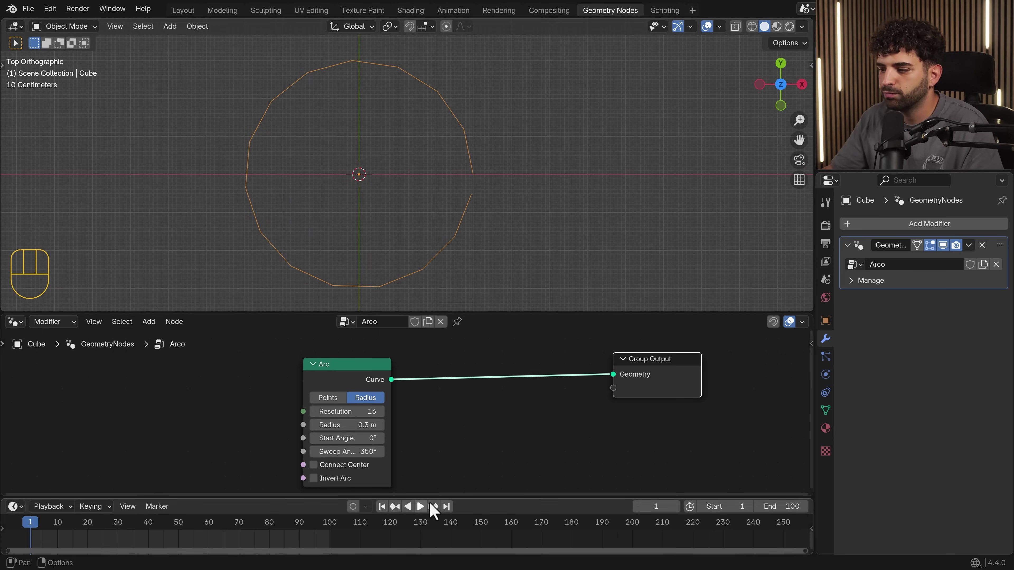
{"action": "left_click_drag", "start_coordinate": [465, 497], "coordinate": [465, 498]}
{"action": "key", "text": "space"}
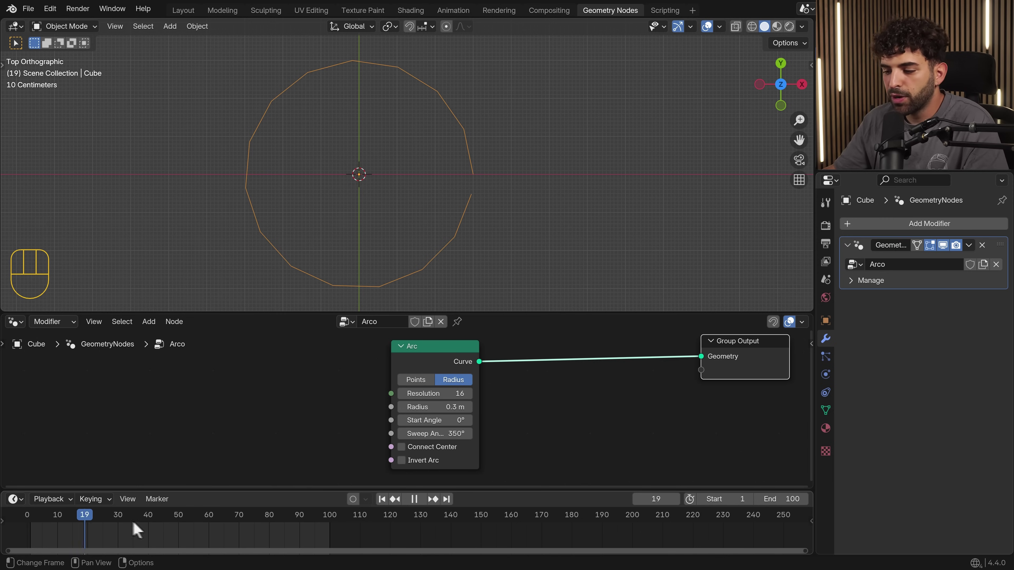
{"action": "key", "text": "space"}
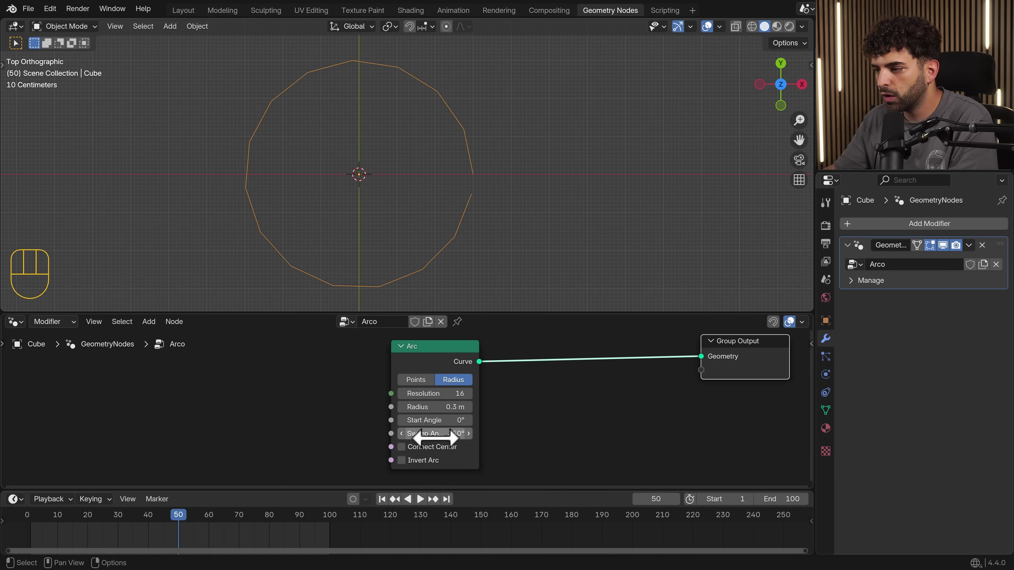
{"action": "key", "text": "i"}
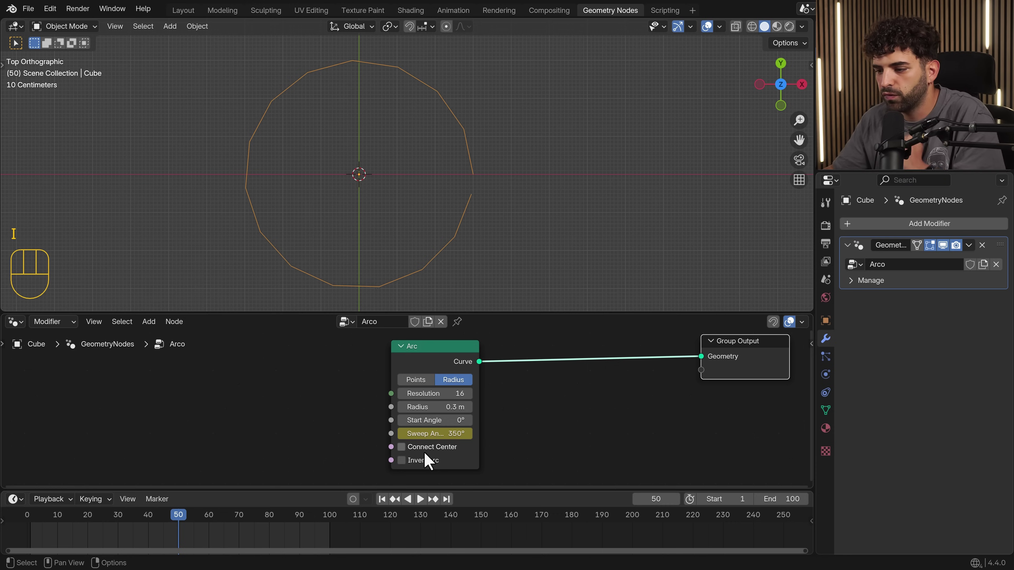
At frame 1, set the Arc node's Sweep Angle to 0° and keyframe it.
{"action": "left_click", "coordinate": [439, 358]}
{"action": "left_click_drag", "start_coordinate": [32, 515], "coordinate": [31, 528]}
{"action": "left_click", "coordinate": [443, 433]}
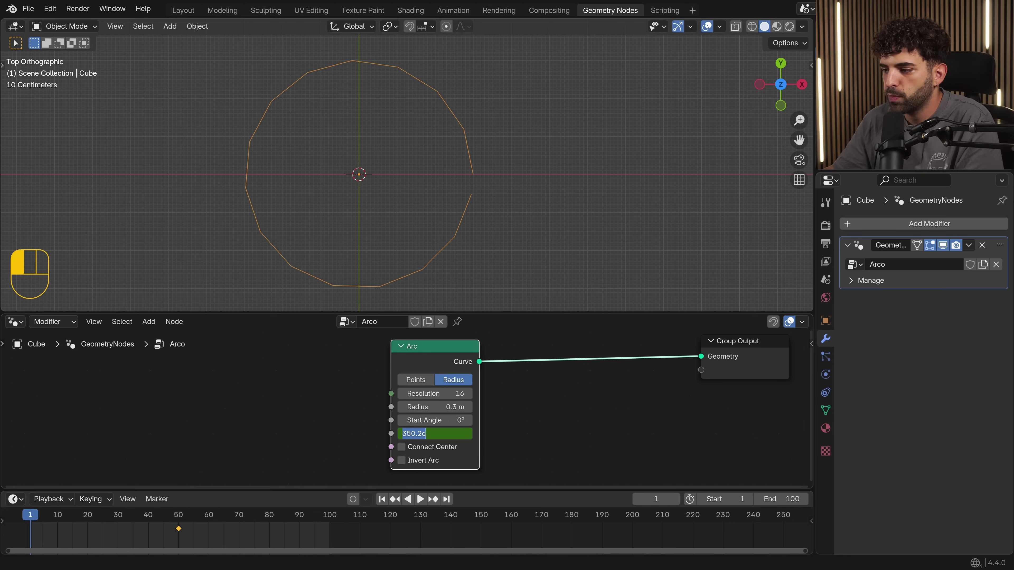
{"action": "type", "text": "0"}
{"action": "key", "text": "Return"}
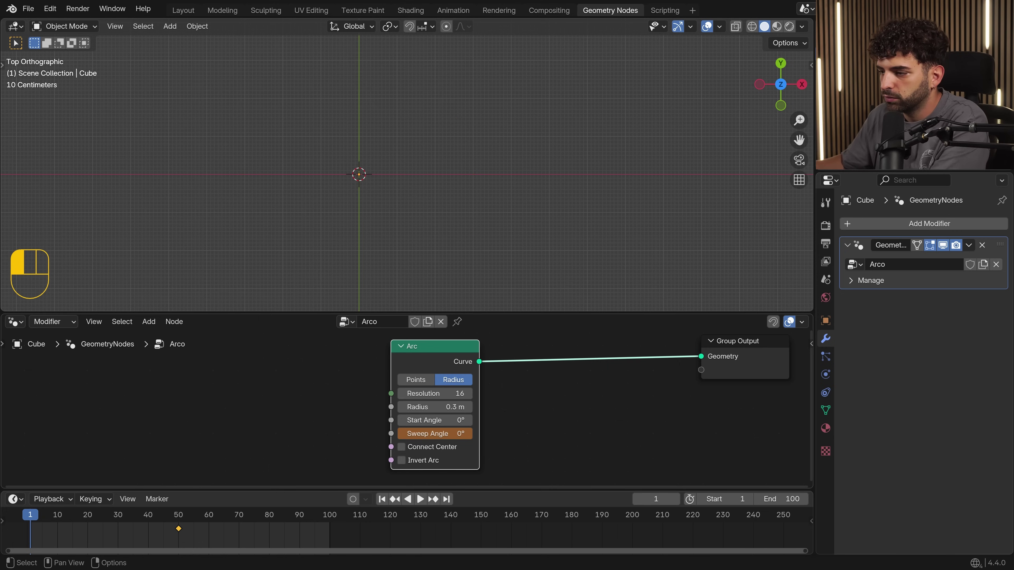
{"action": "key", "text": "i"}
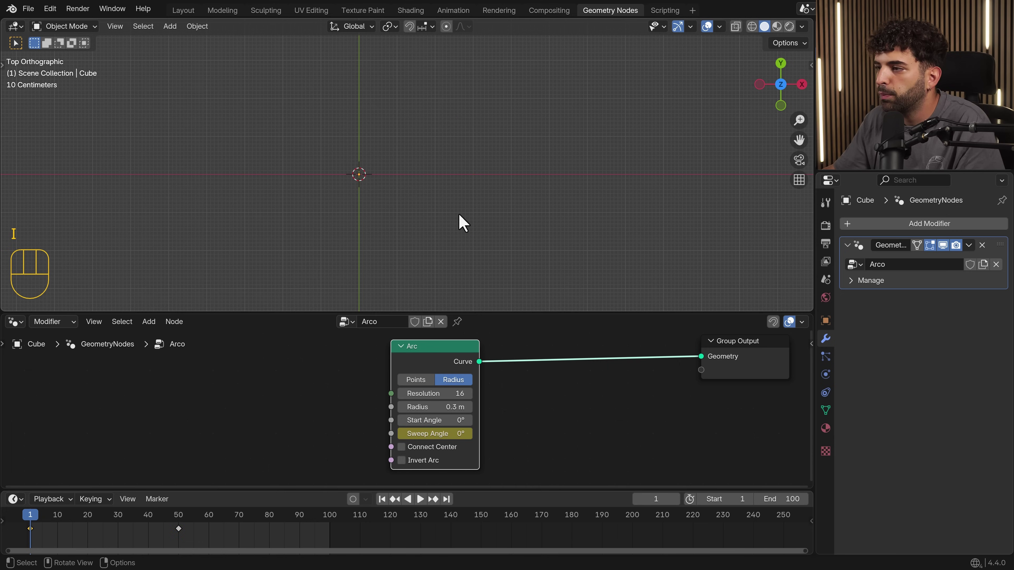
Play the sweep animation, rewind it to the first frame and play it again to check the arc's growth.
{"action": "key", "text": "space"}
{"action": "key", "text": "space"}
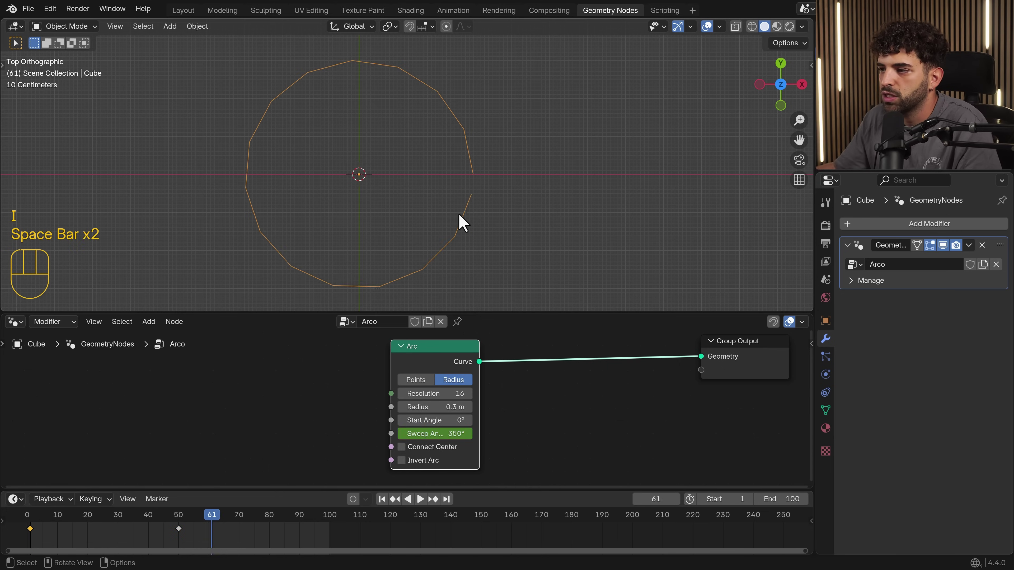
{"action": "left_click", "coordinate": [382, 499]}
{"action": "key", "text": "space"}
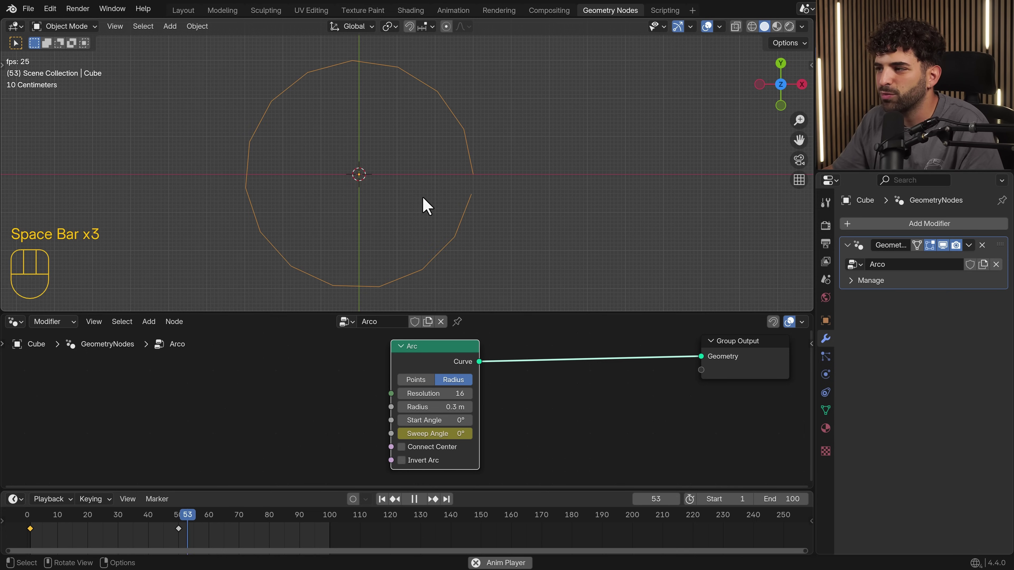
{"action": "key", "text": "space"}
Split off a Graph Editor beside the 3D viewport, widen it, and display the Sweep Angle curve normalized without the sidebar.
{"action": "left_click_drag", "start_coordinate": [8, 24], "coordinate": [279, 52]}
{"action": "left_click", "coordinate": [15, 27]}
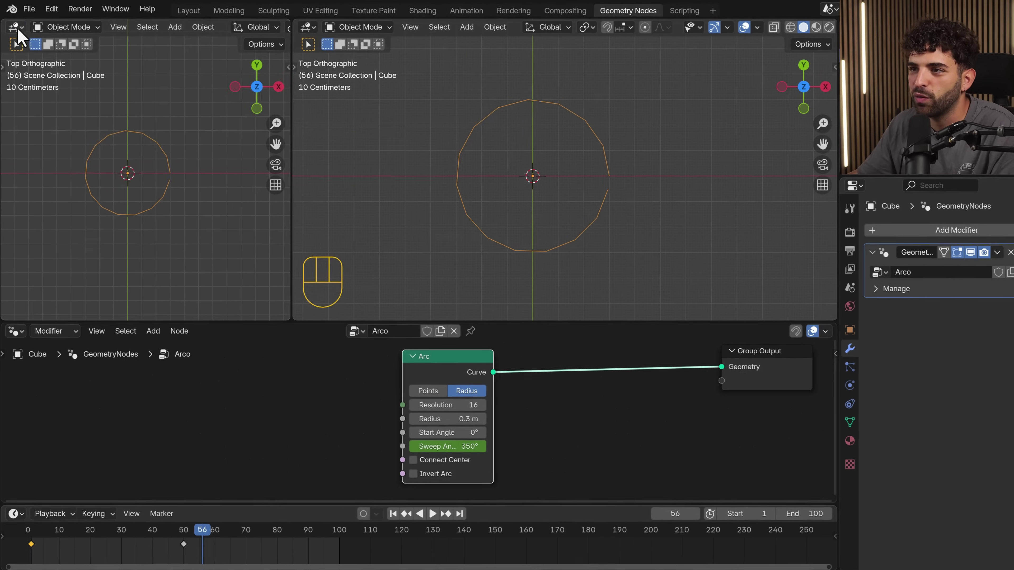
{"action": "left_click", "coordinate": [15, 27]}
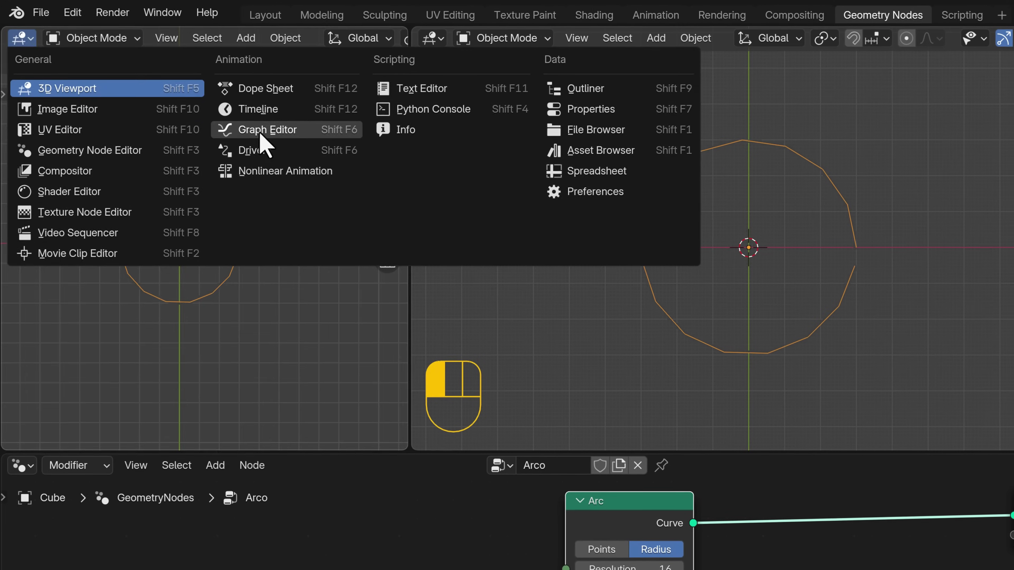
{"action": "left_click", "coordinate": [261, 132]}
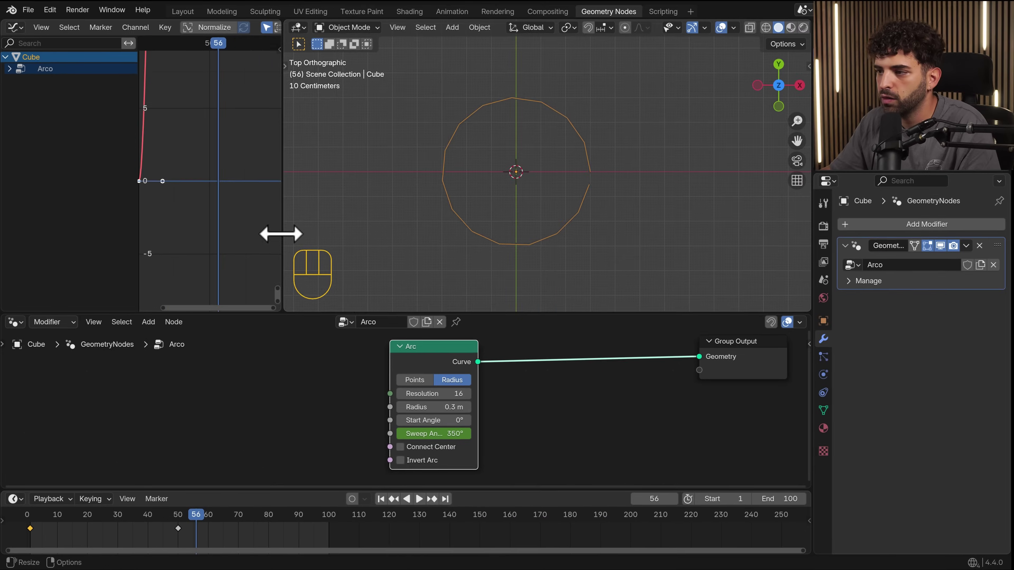
{"action": "left_click_drag", "start_coordinate": [281, 234], "coordinate": [442, 238]}
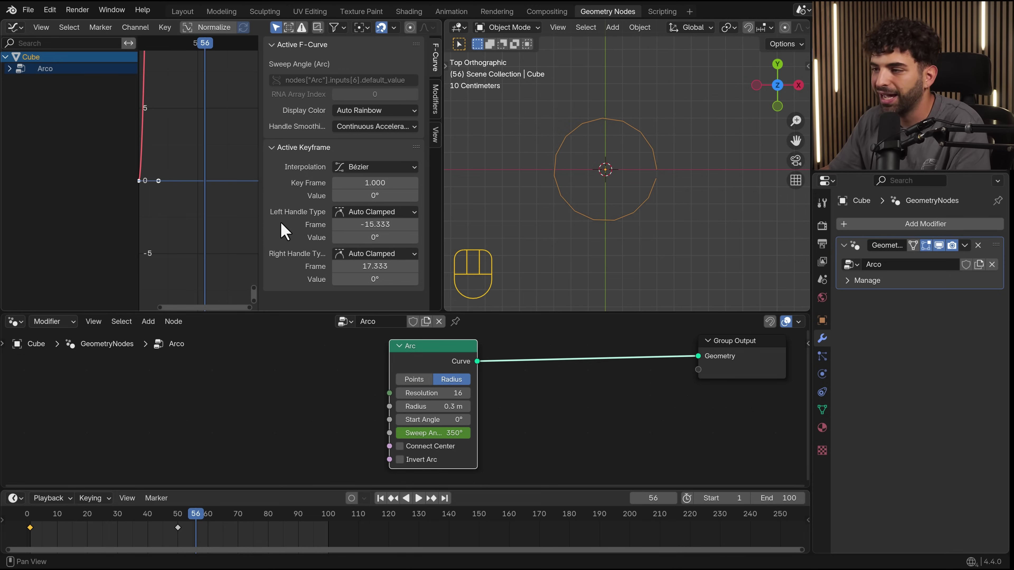
{"action": "key", "text": "n"}
{"action": "left_click", "coordinate": [215, 28]}
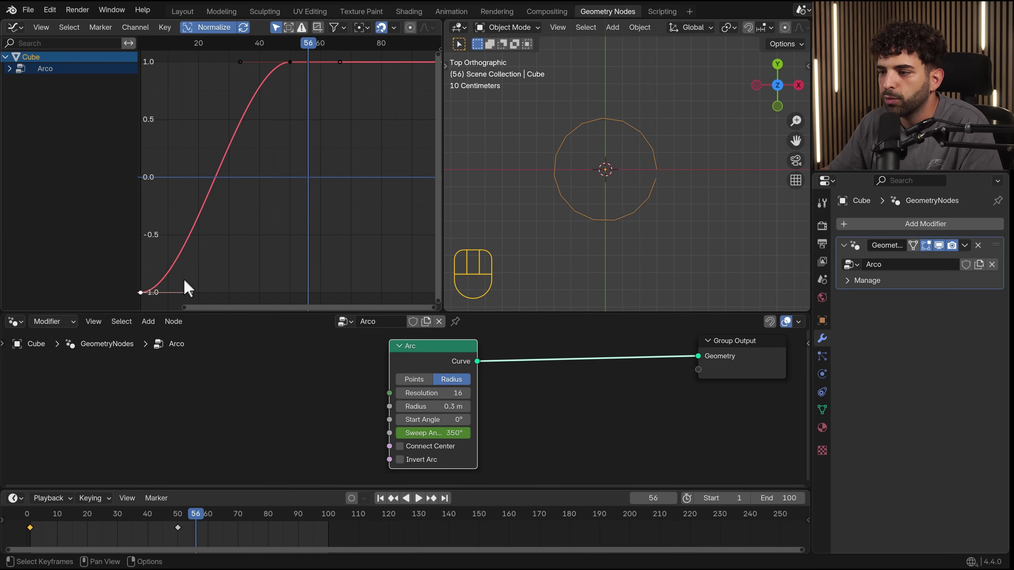
Ease the Sweep Angle curve by lengthening the frame 50 keyframe's handles and scaling the frame 1 keyframe's handles by 0.5.
{"action": "left_click", "coordinate": [288, 63]}
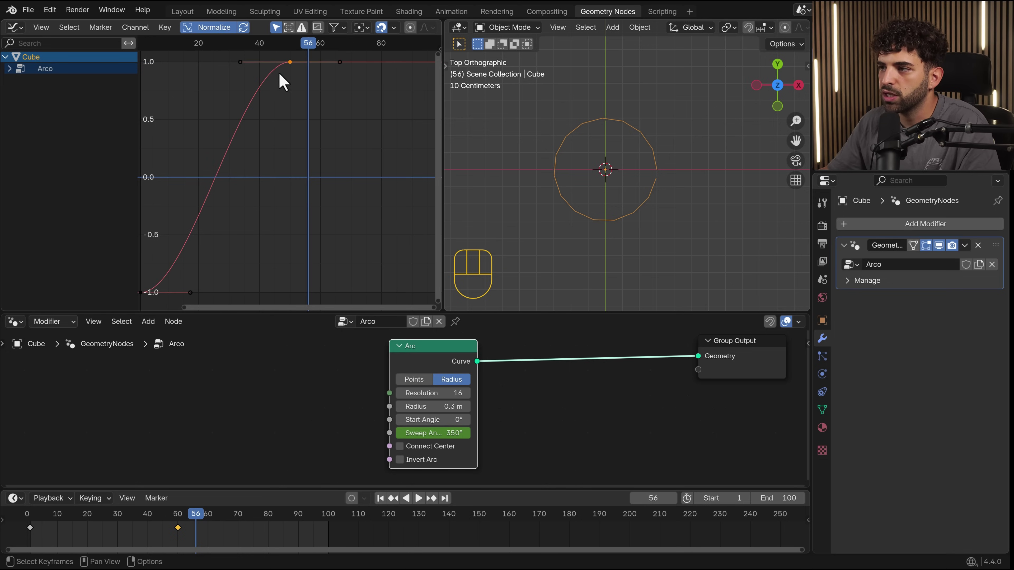
{"action": "key", "text": "s"}
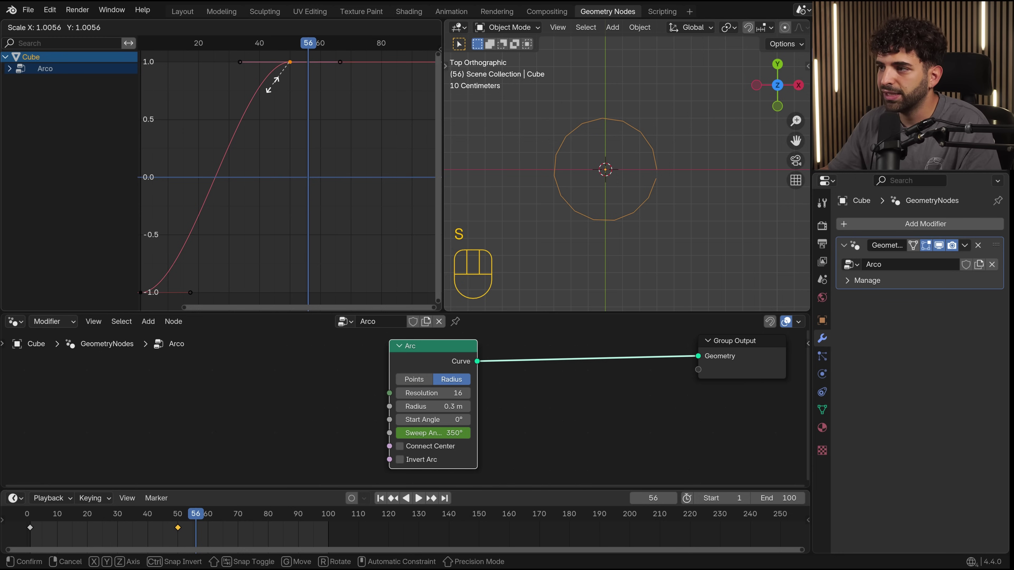
{"action": "left_click", "coordinate": [192, 134]}
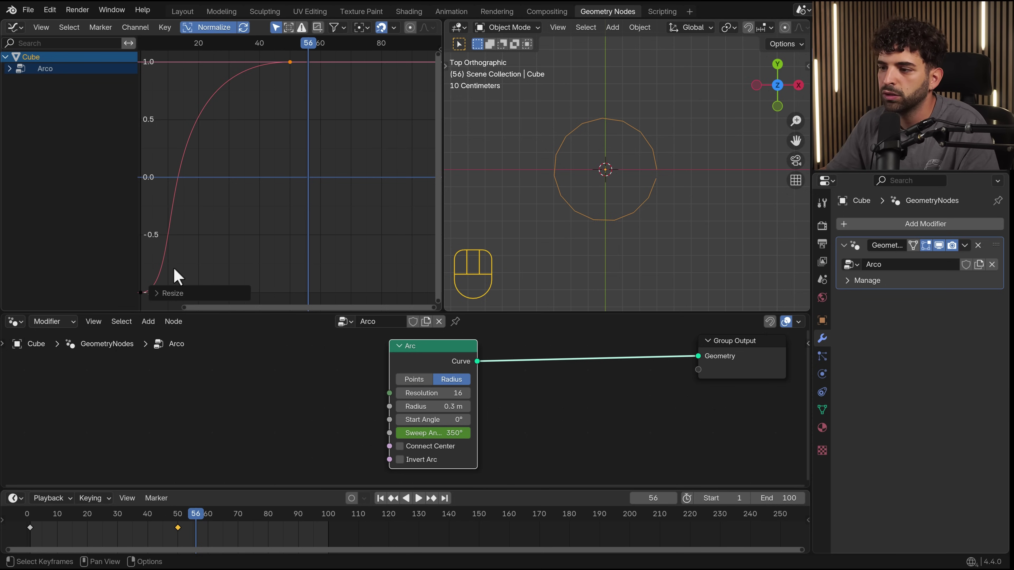
{"action": "left_click", "coordinate": [170, 303]}
{"action": "type", "text": "s"}
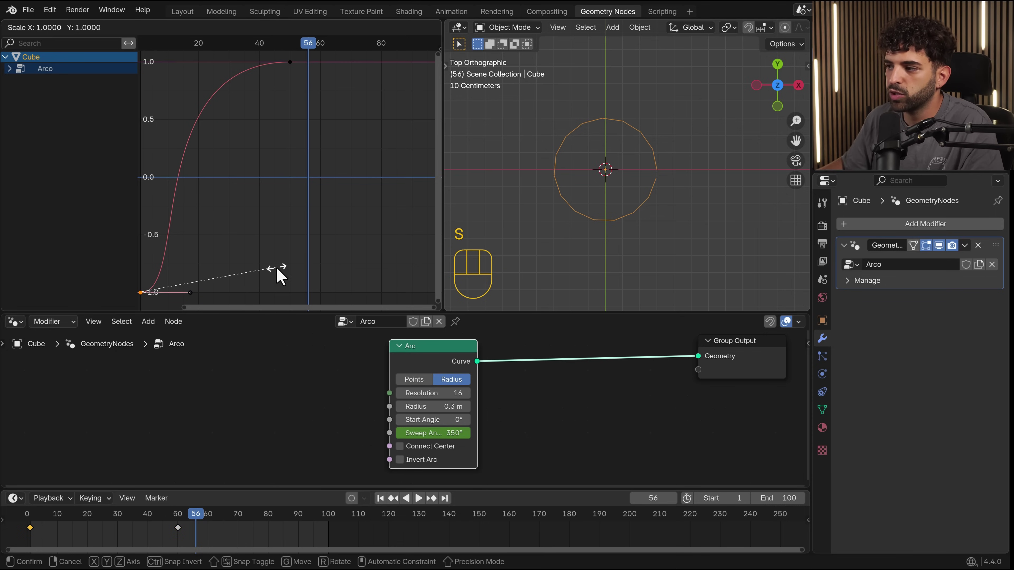
{"action": "type", "text": "0.5"}
{"action": "key", "text": "Return"}
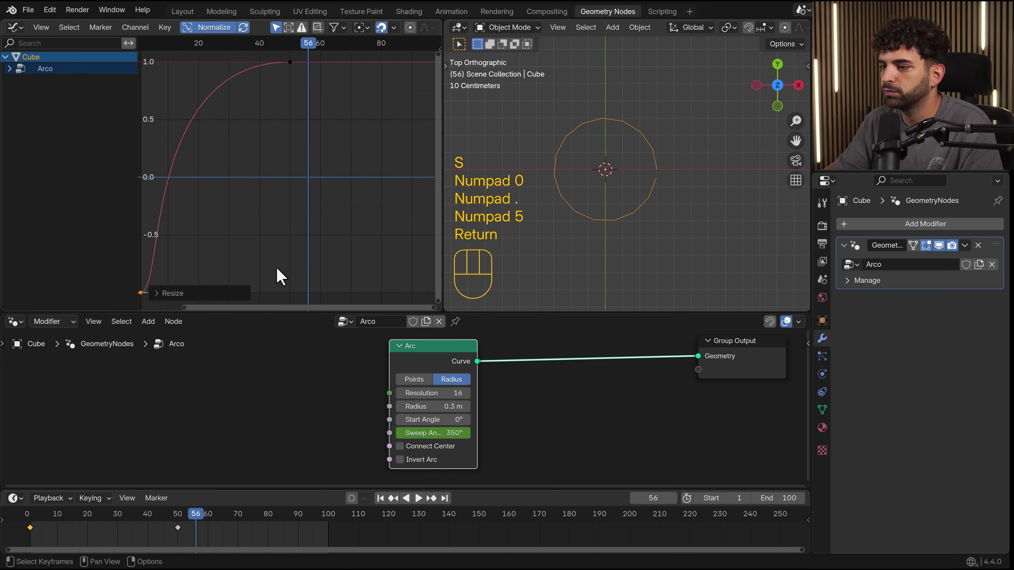
Play the animation repeatedly from the first frame to check the eased growth of the arc.
{"action": "left_click", "coordinate": [379, 499]}
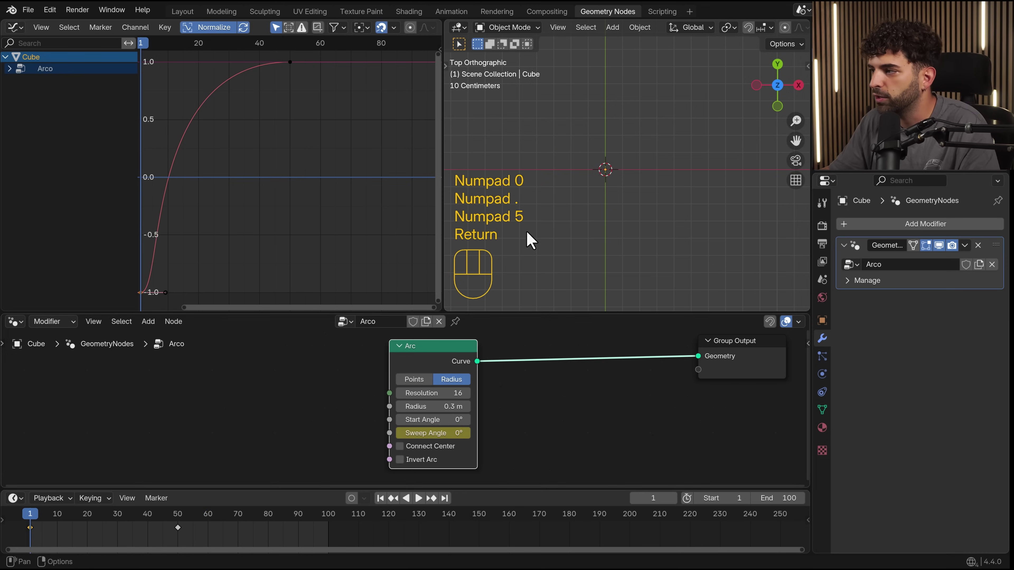
{"action": "middle_click_drag", "start_coordinate": [593, 217], "coordinate": [635, 216], "text": "shift"}
{"action": "key", "text": "space"}
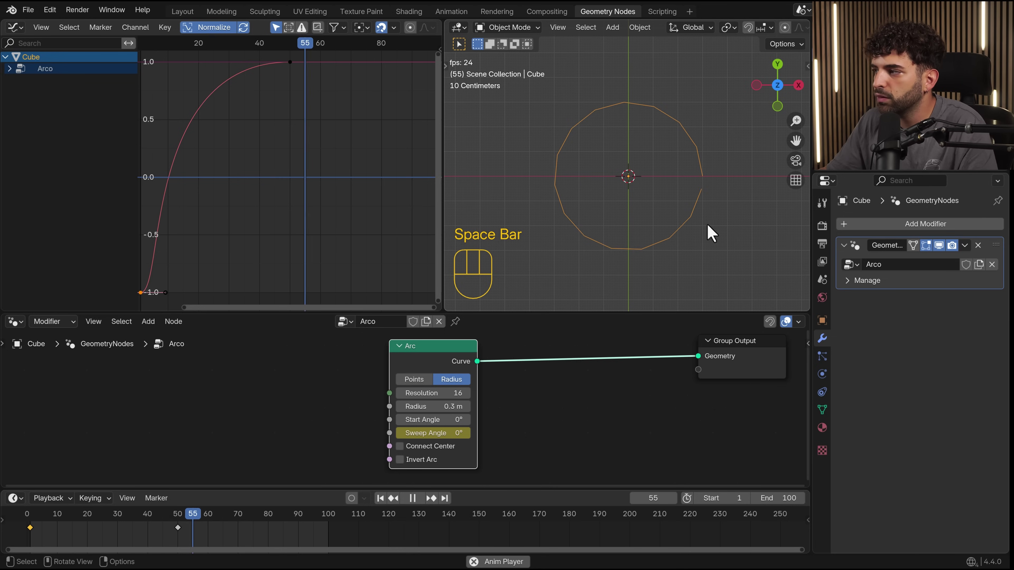
{"action": "key", "text": "space"}
{"action": "left_click", "coordinate": [380, 498]}
{"action": "key", "text": "space"}
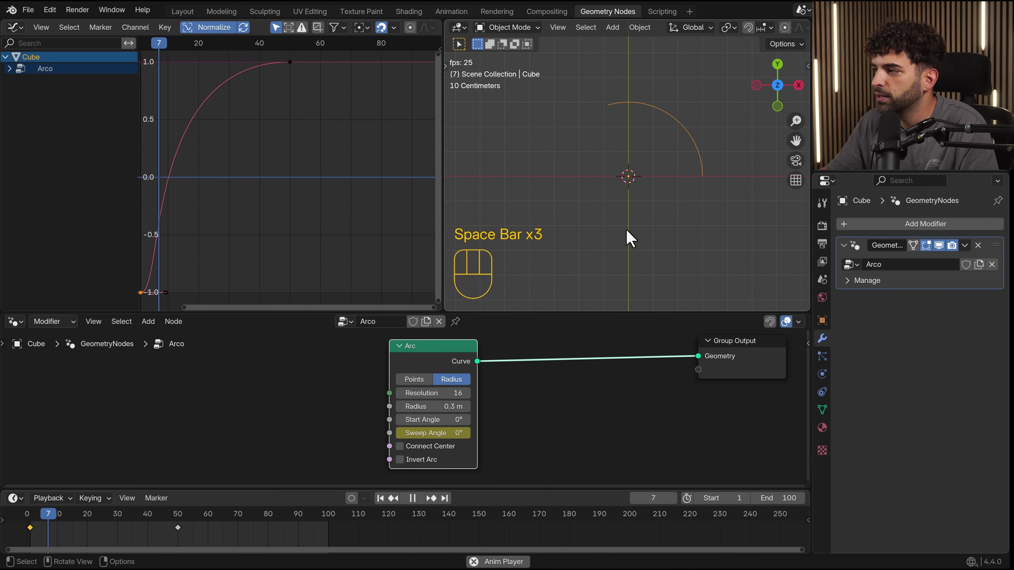
{"action": "key", "text": "space"}
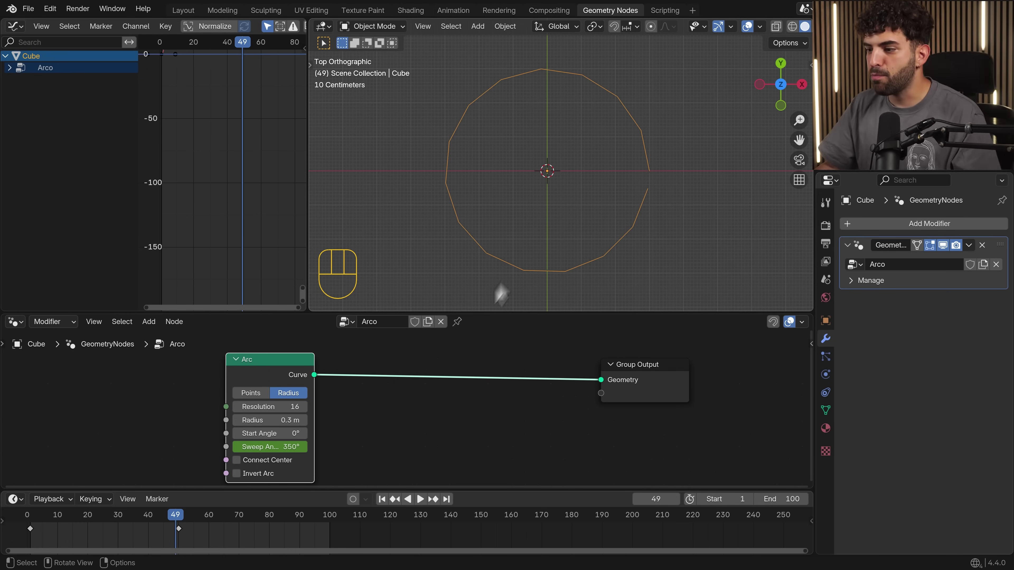
{"action": "left_click", "coordinate": [391, 499]}
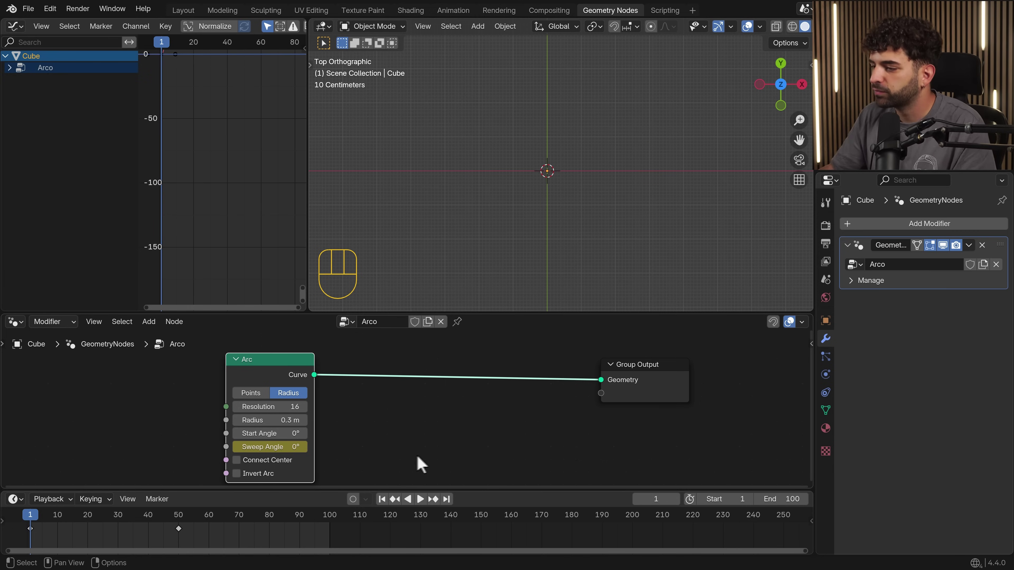
{"action": "key", "text": "space"}
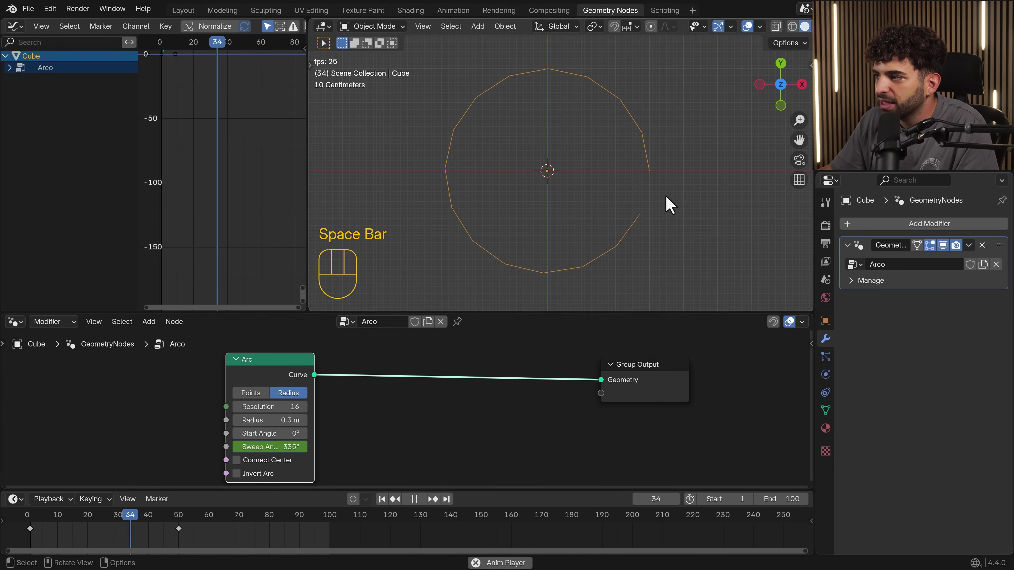
{"action": "key", "text": "space"}
{"action": "scroll", "coordinate": [678, 175], "scroll_direction": "up", "scroll_amount": 1}
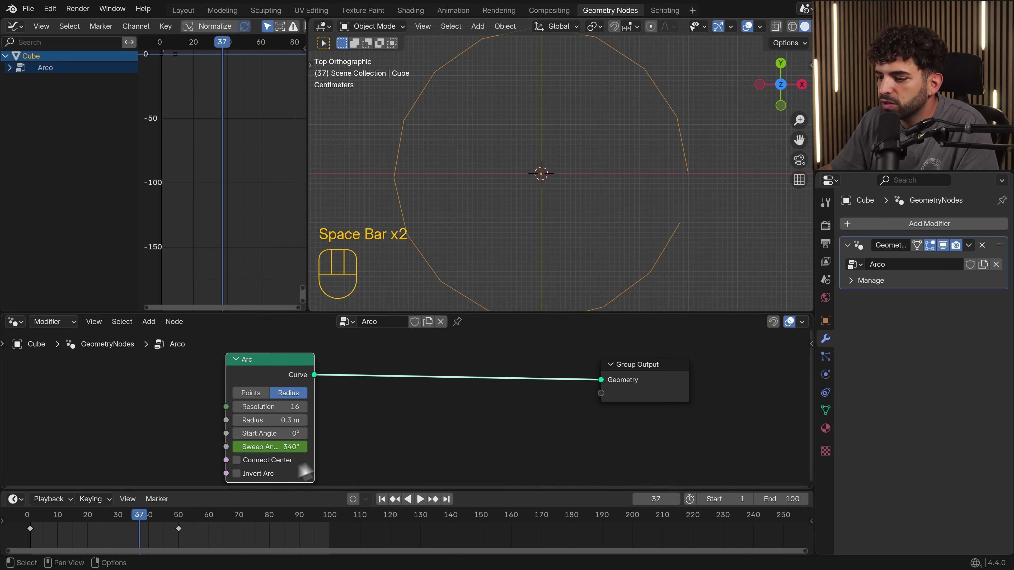
Go to frame 51 and insert a Transform Geometry node between the Arc node and the Group Output.
{"action": "left_click_drag", "start_coordinate": [140, 521], "coordinate": [189, 519]}
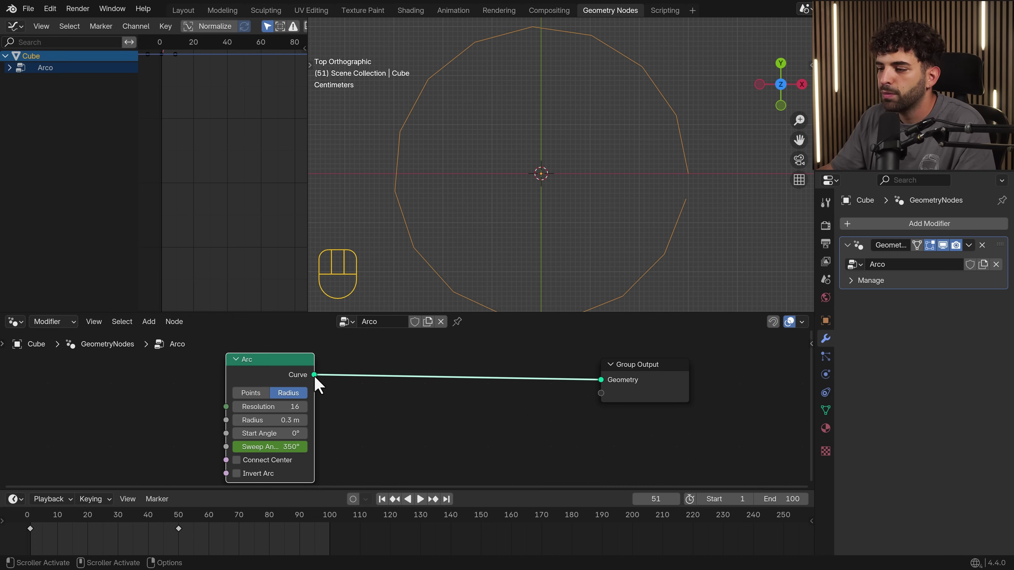
{"action": "key", "text": "shift+a"}
{"action": "type", "text": "trans"}
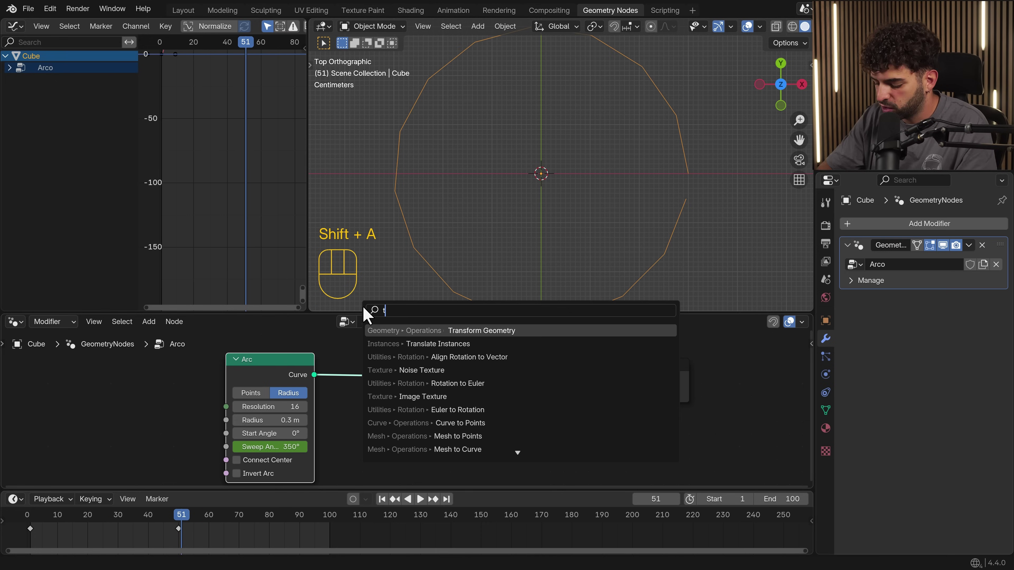
{"action": "left_click", "coordinate": [451, 331]}
{"action": "left_click", "coordinate": [439, 367]}
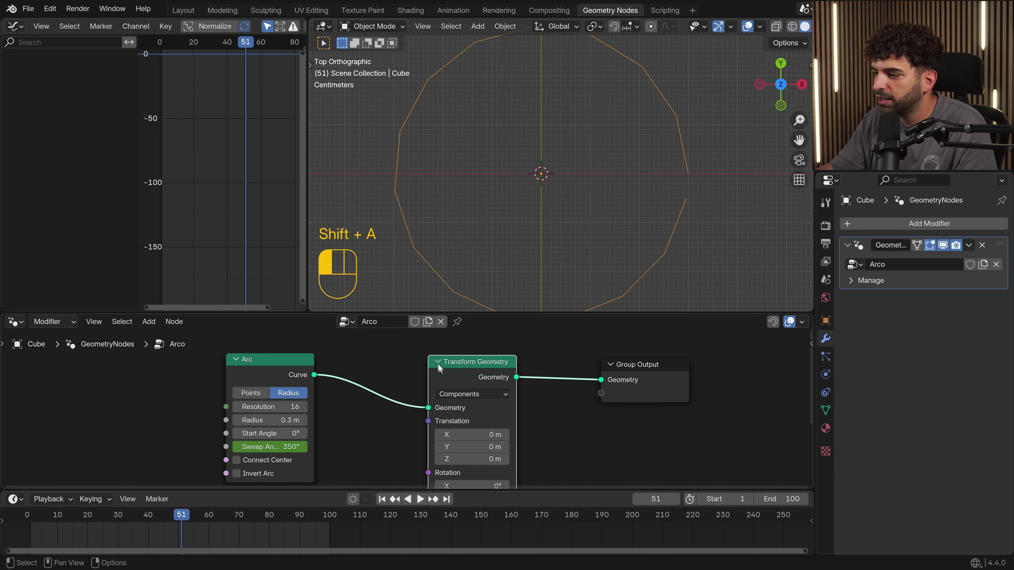
Try out the Transform Geometry node's Z rotation, then set it to 0° at frame 1 and keyframe the rotation.
{"action": "middle_click_drag", "start_coordinate": [553, 459], "coordinate": [516, 426]}
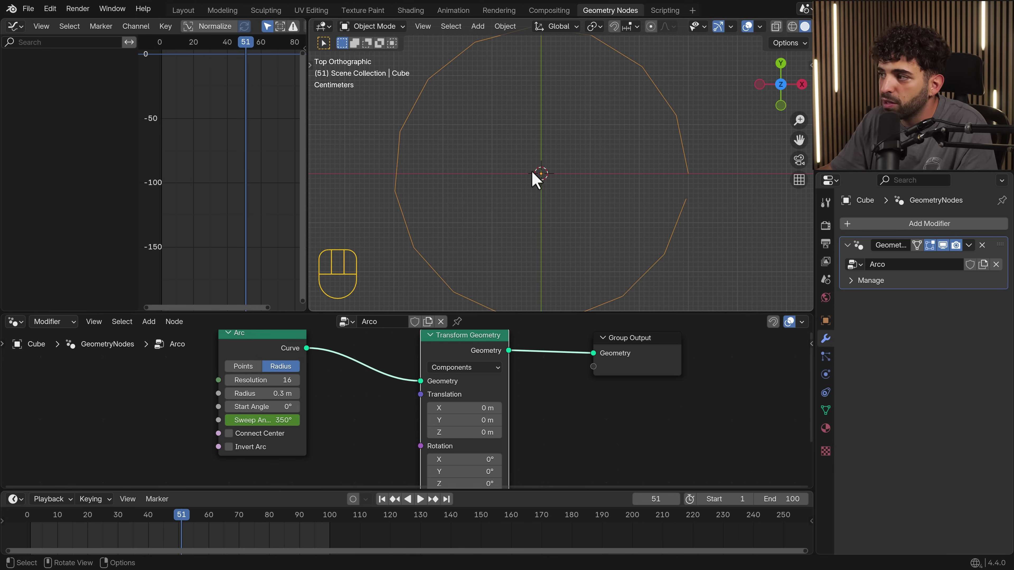
{"action": "scroll", "coordinate": [463, 459], "scroll_direction": "down", "scroll_amount": 1}
{"action": "middle_click_drag", "start_coordinate": [471, 458], "coordinate": [468, 418]}
{"action": "left_click_drag", "start_coordinate": [462, 441], "coordinate": [631, 441]}
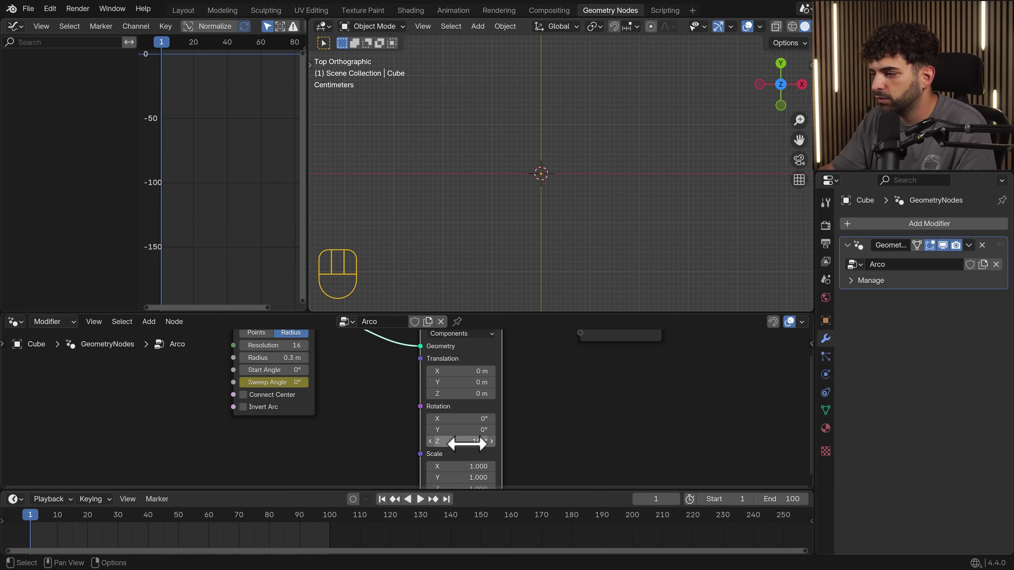
{"action": "left_click", "coordinate": [466, 444]}
{"action": "type", "text": "0"}
{"action": "key", "text": "Return"}
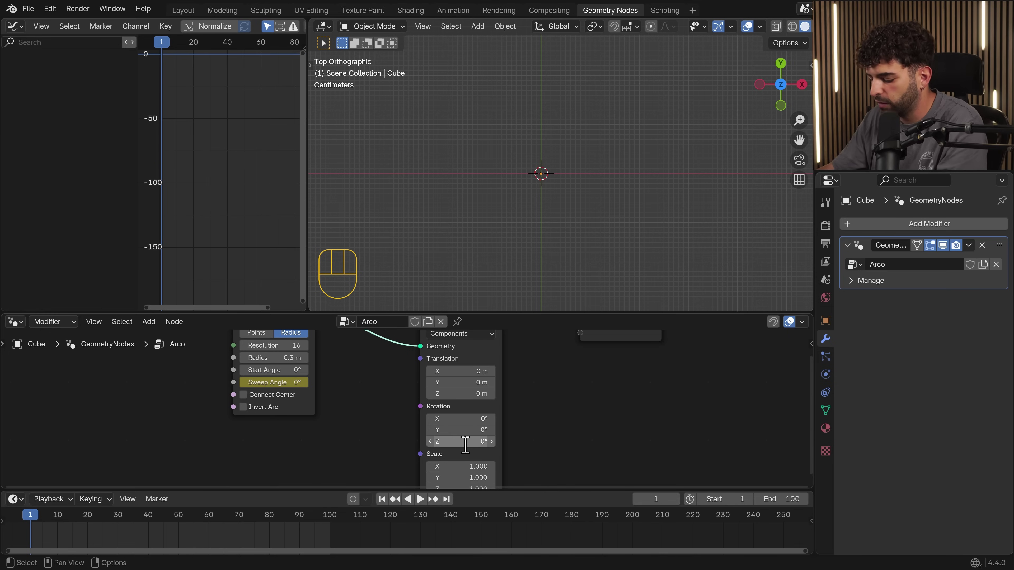
{"action": "key", "text": "i"}
{"action": "key", "text": "space"}
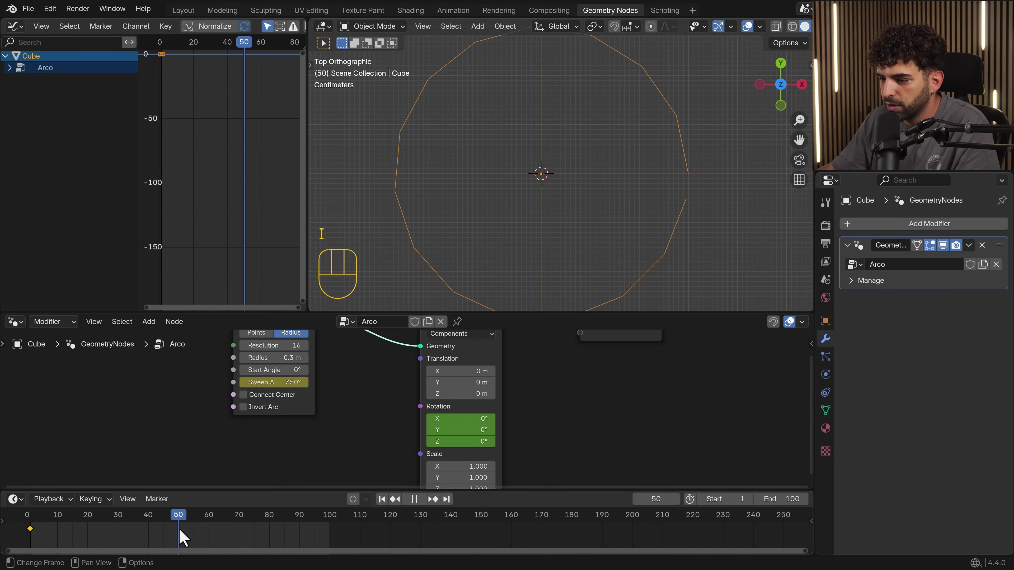
{"action": "left_click_drag", "start_coordinate": [464, 441], "coordinate": [497, 441]}
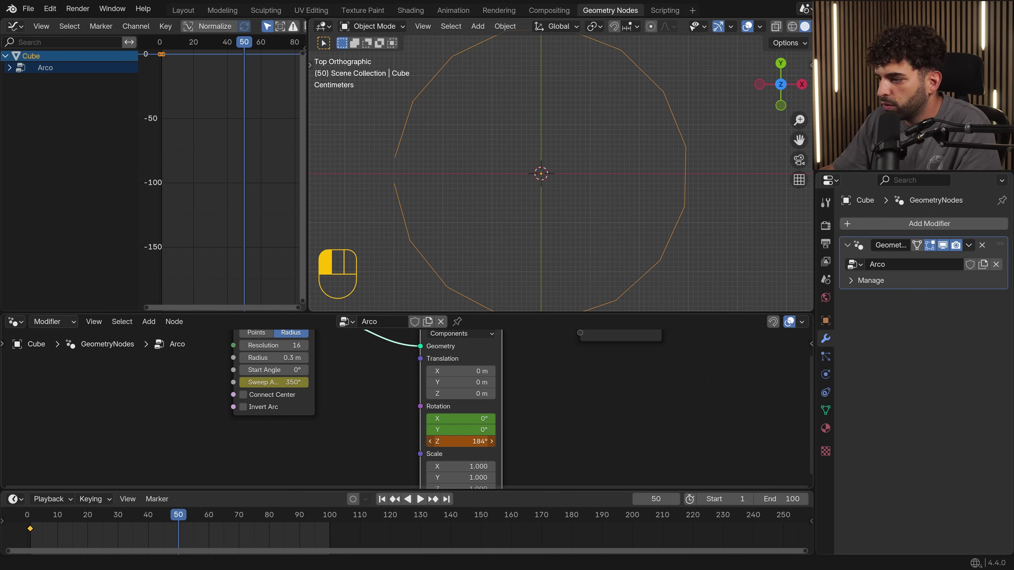
{"action": "key", "text": "Return"}
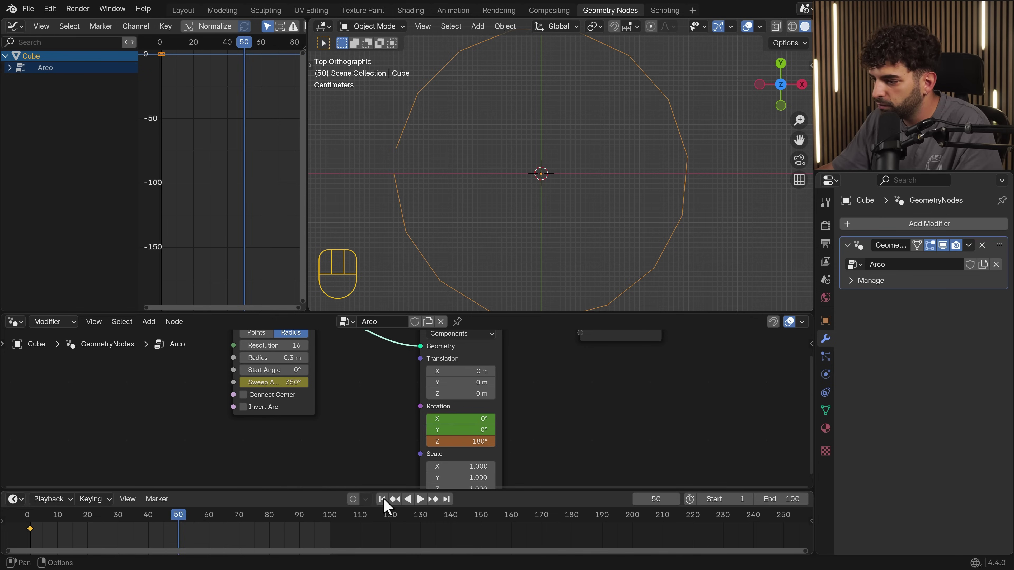
{"action": "left_click", "coordinate": [382, 499]}
At frame 50, set the Transform Geometry node's Z rotation to 180° and keyframe the rotation.
{"action": "left_click", "coordinate": [176, 530]}
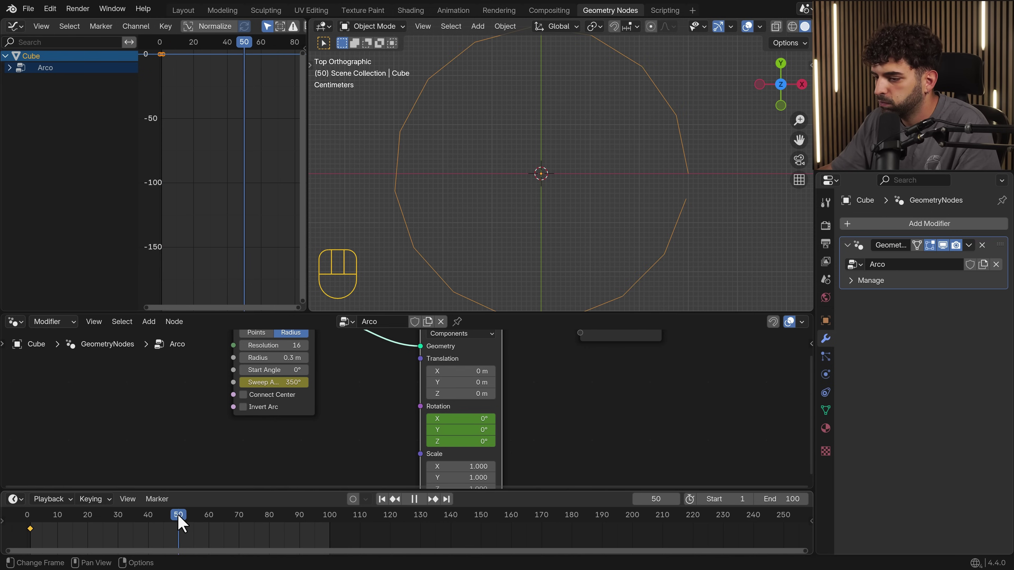
{"action": "type", "text": "180"}
{"action": "key", "text": "Return"}
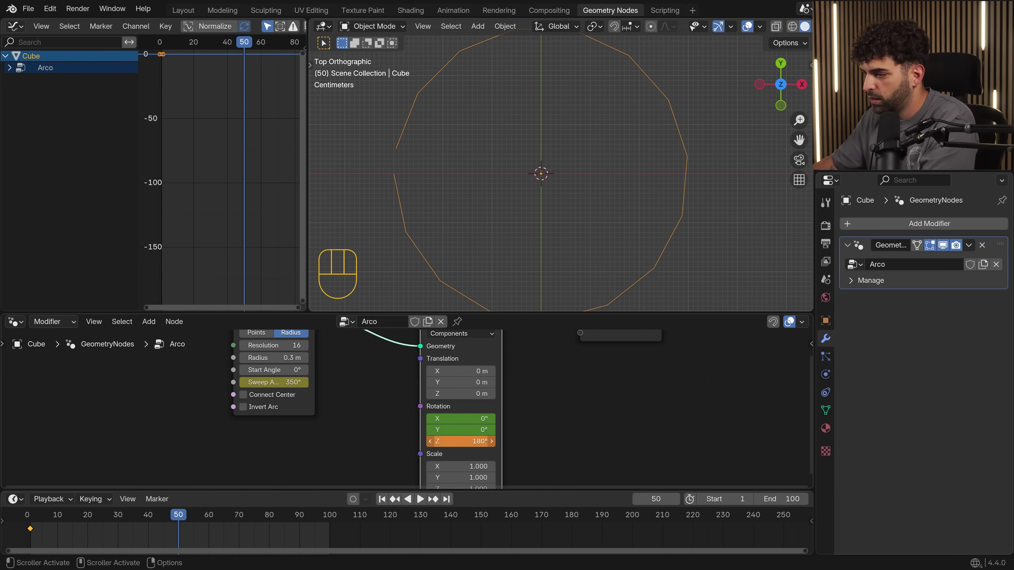
{"action": "key", "text": "i"}
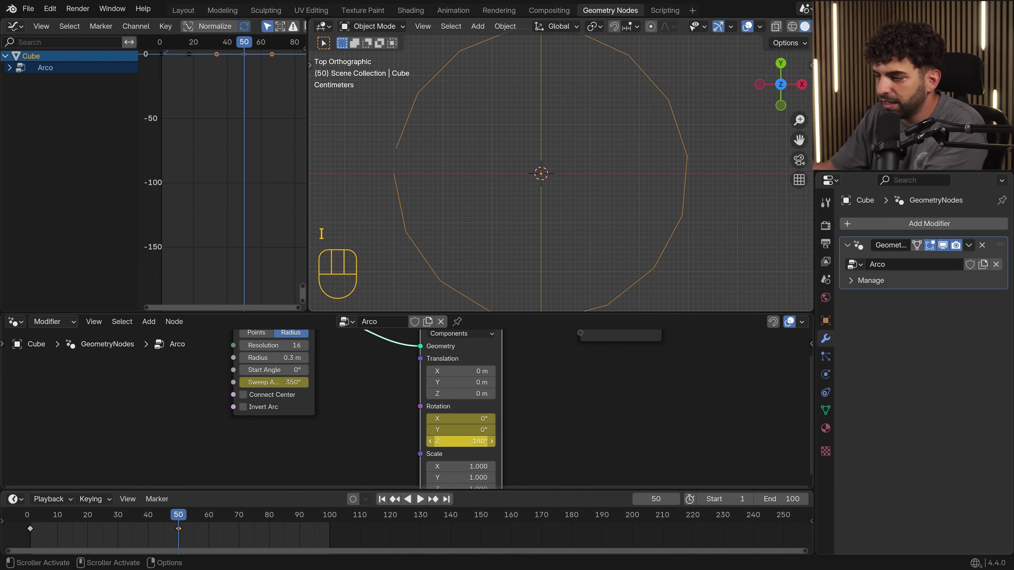
Play the animation from the first frame to check the arc's combined sweep and rotation.
{"action": "left_click", "coordinate": [382, 499]}
{"action": "key", "text": "space"}
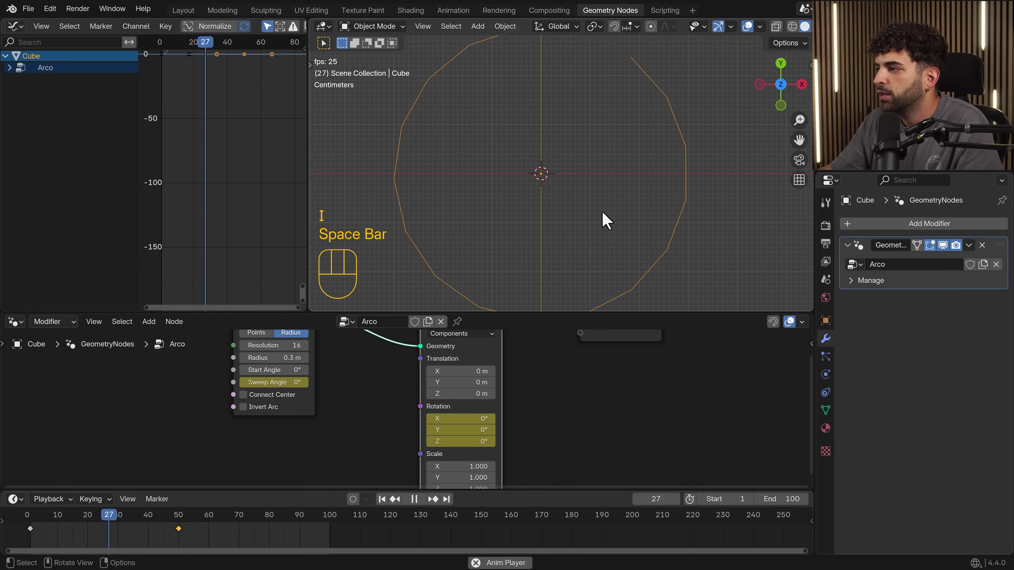
{"action": "key", "text": "space"}
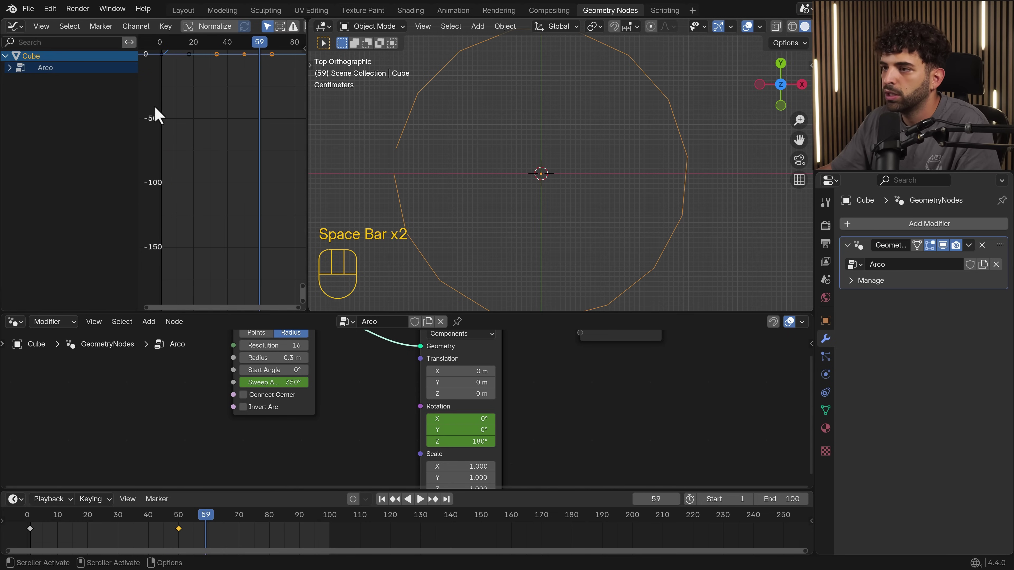
Expand the Arco channels in the Graph Editor and normalize the rotation curves.
{"action": "scroll", "coordinate": [526, 376], "scroll_direction": "up", "scroll_amount": 3}
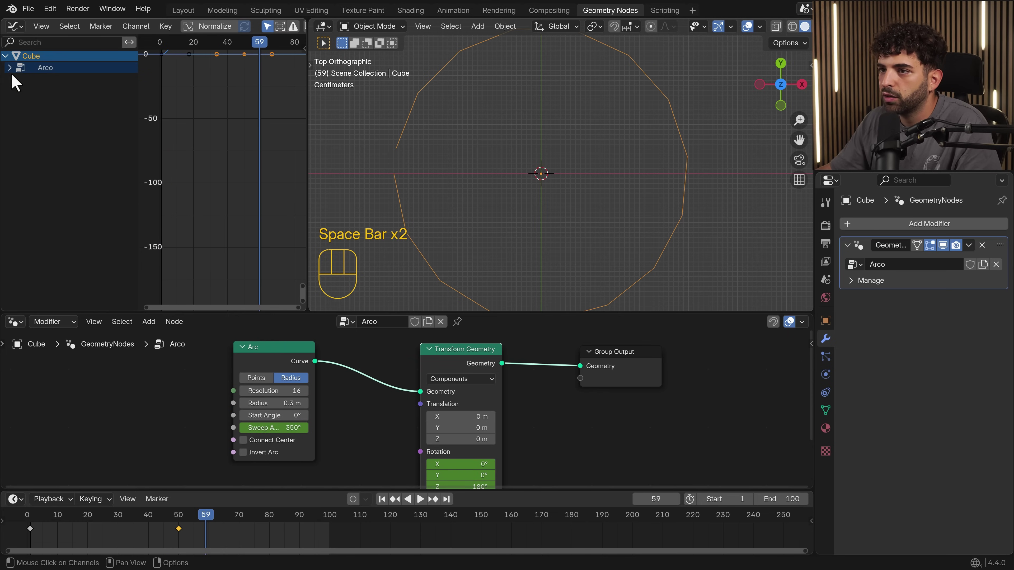
{"action": "left_click", "coordinate": [9, 68]}
{"action": "left_click", "coordinate": [211, 27]}
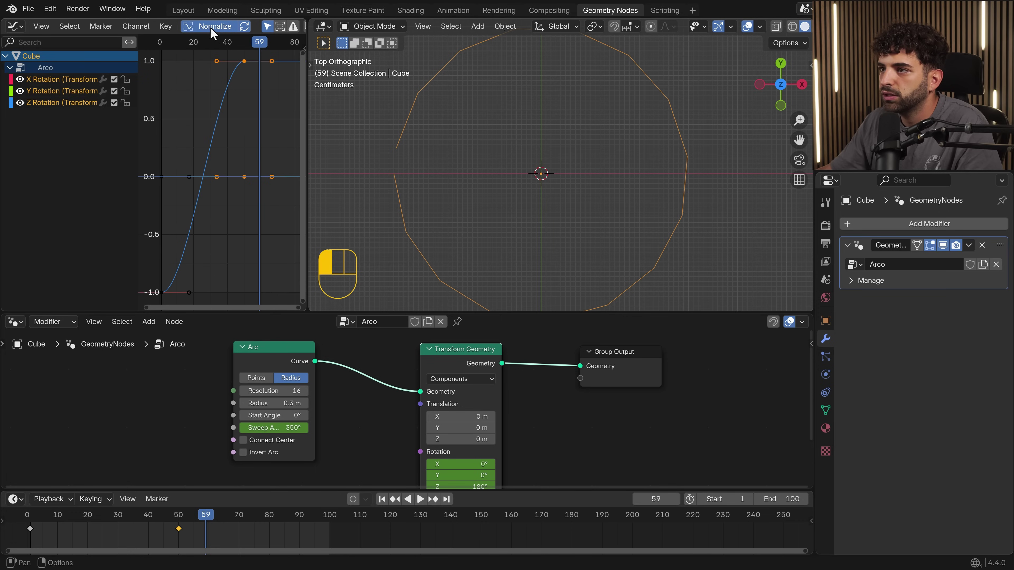
Ease the Z Rotation curve by lengthening the frame 50 keyframe's handles and slightly shortening those of the frame 1 keyframe.
{"action": "left_click", "coordinate": [245, 62]}
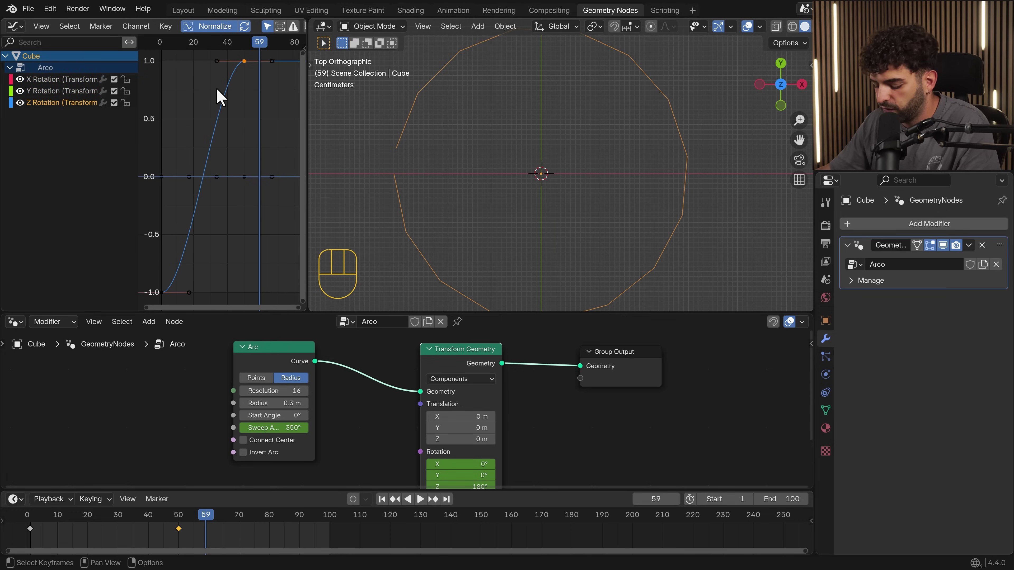
{"action": "key", "text": "s"}
{"action": "left_click", "coordinate": [160, 116]}
{"action": "left_click", "coordinate": [197, 291]}
{"action": "key", "text": "s"}
{"action": "left_click", "coordinate": [219, 269]}
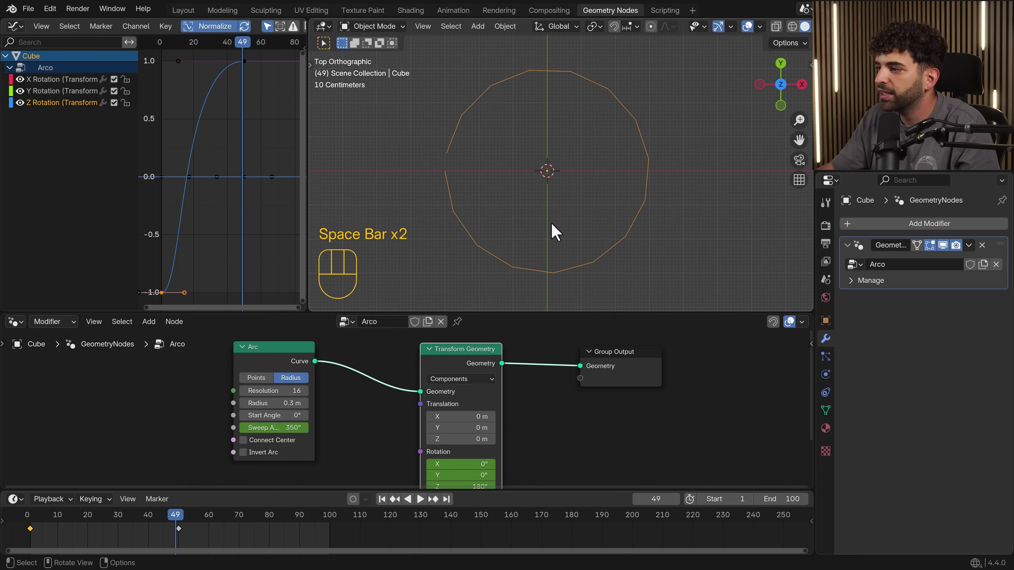
Collapse the Transform Geometry node and close the Graph Editor area, giving its space to the 3D viewport.
{"action": "key", "text": "Home"}
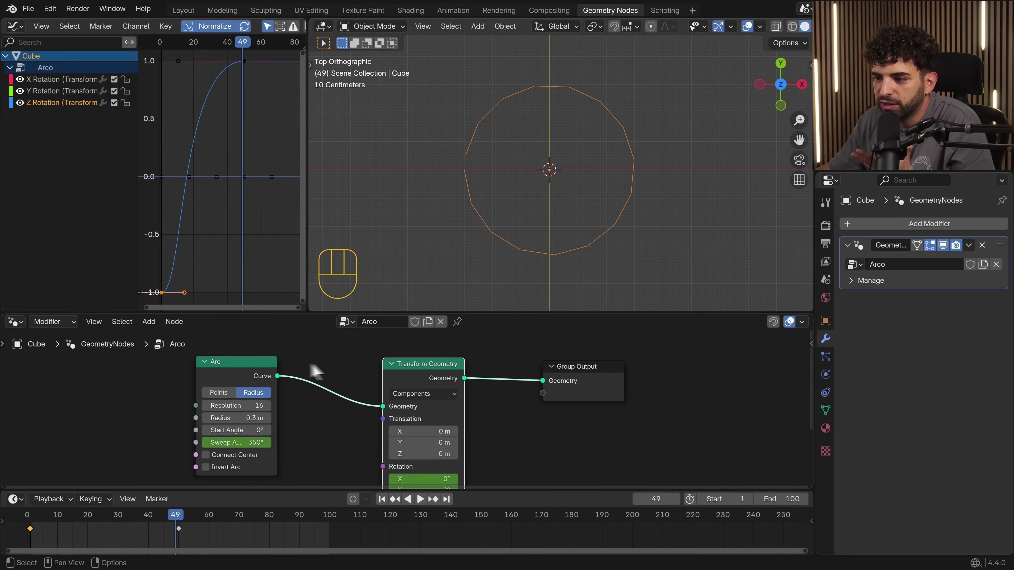
{"action": "left_click", "coordinate": [391, 364]}
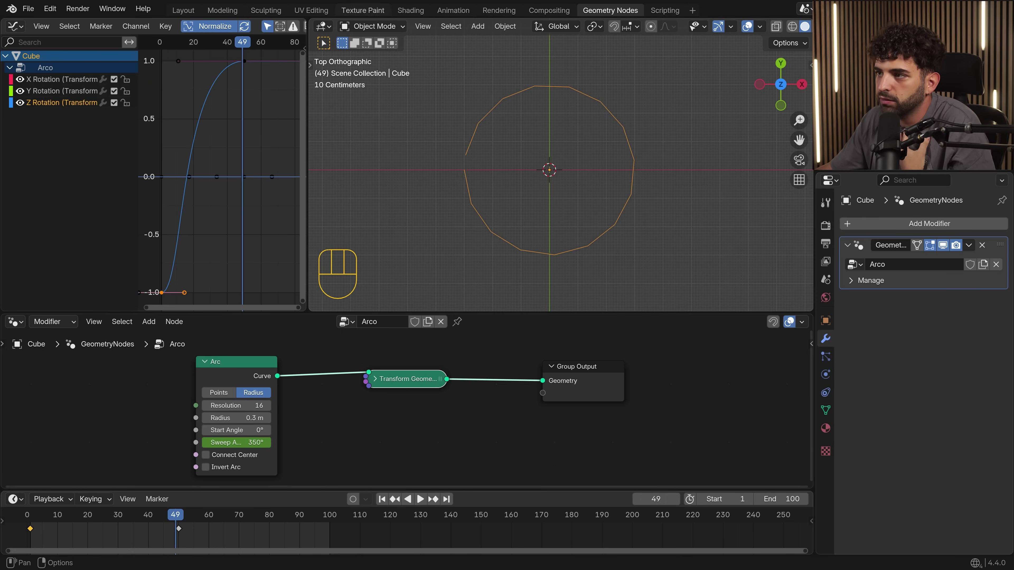
{"action": "left_click_drag", "start_coordinate": [312, 33], "coordinate": [279, 33]}
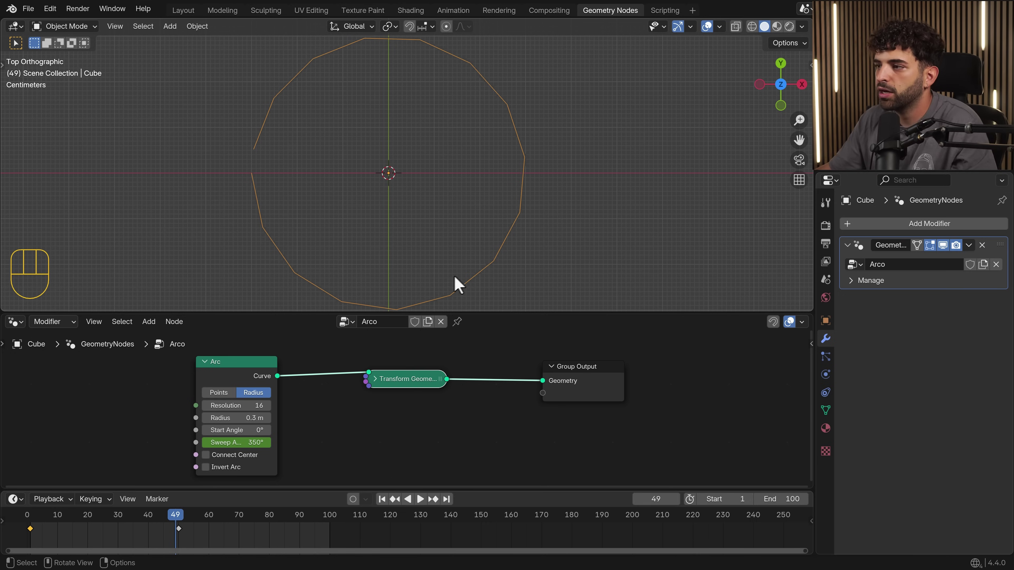
Add an Instance on Points node on the link between Transform Geometry and Group Output.
{"action": "middle_click_drag", "start_coordinate": [467, 418], "coordinate": [355, 438]}
{"action": "left_click", "coordinate": [493, 409]}
{"action": "left_click_drag", "start_coordinate": [491, 409], "coordinate": [499, 407]}
{"action": "key", "text": "shift+a"}
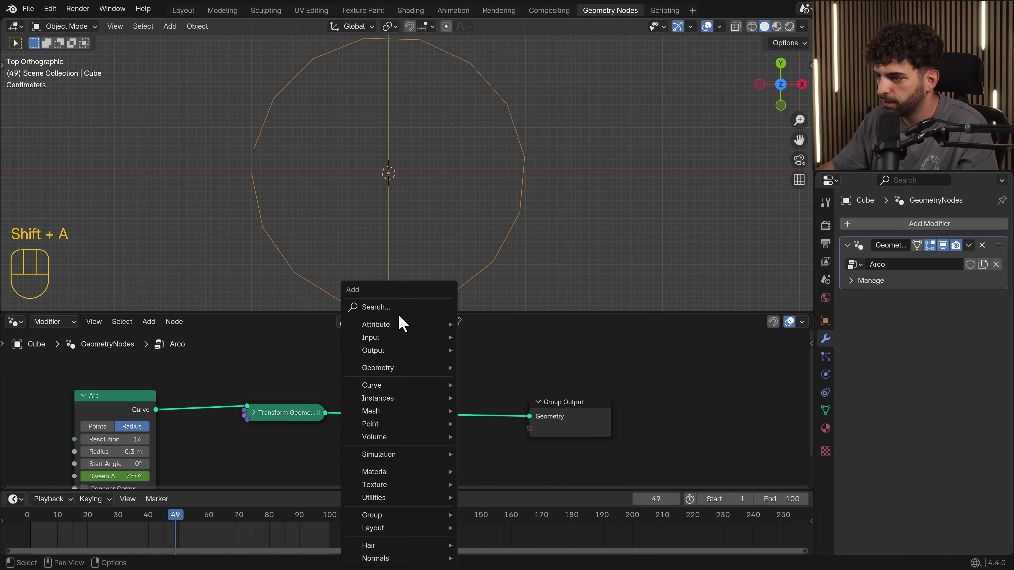
{"action": "left_click", "coordinate": [399, 310]}
{"action": "type", "text": "inst"}
{"action": "key", "text": "Return"}
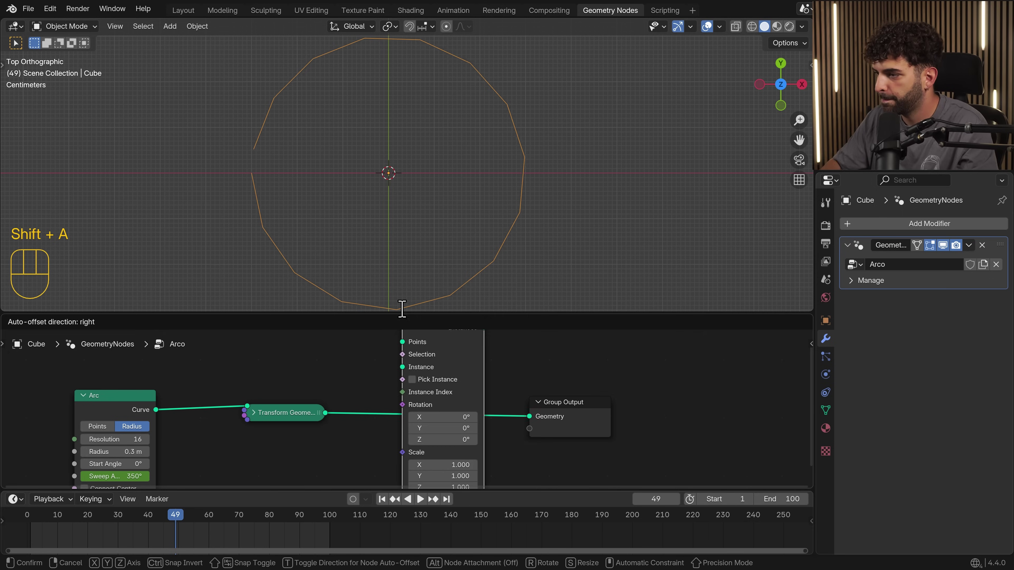
{"action": "left_click", "coordinate": [400, 386]}
{"action": "middle_click_drag", "start_coordinate": [361, 471], "coordinate": [489, 409]}
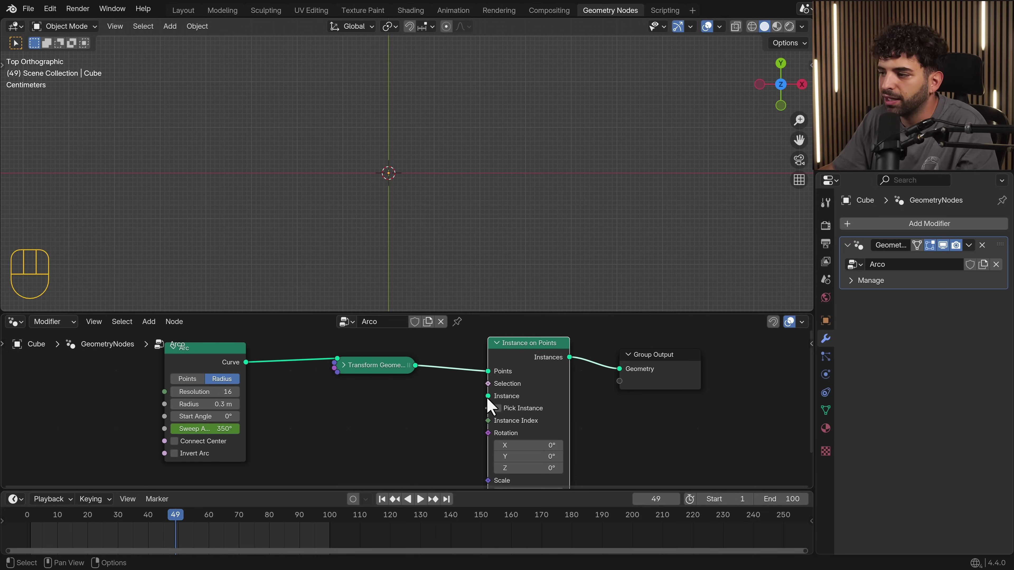
Pin the Arco node tree, bring in the GameBoy object as an Object Info node, and connect its Geometry to Instance on Points' Instance input.
{"action": "left_click", "coordinate": [457, 322]}
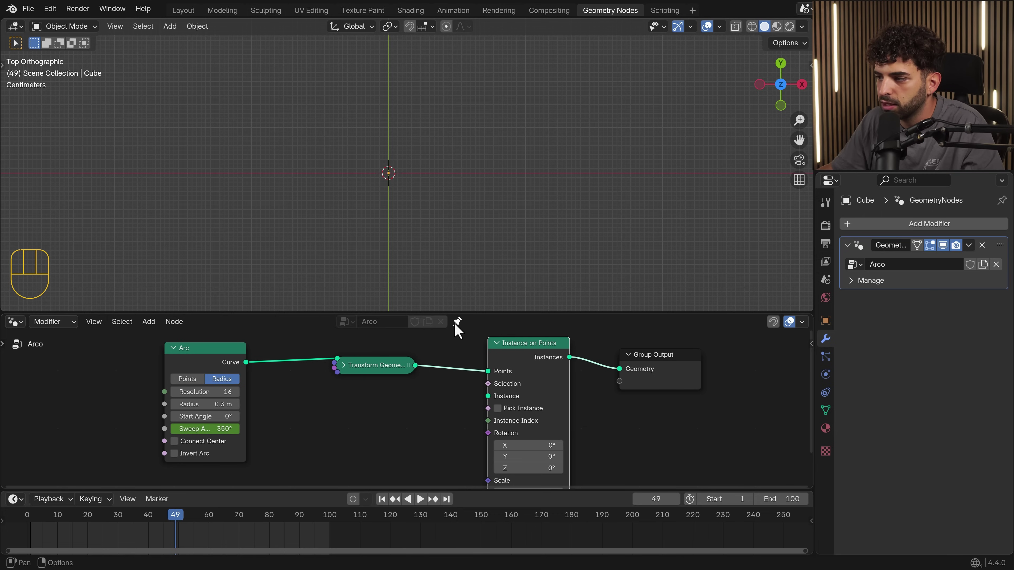
{"action": "left_click_drag", "start_coordinate": [870, 104], "coordinate": [275, 444]}
{"action": "middle_click_drag", "start_coordinate": [365, 448], "coordinate": [351, 398]}
{"action": "left_click_drag", "start_coordinate": [327, 451], "coordinate": [369, 404]}
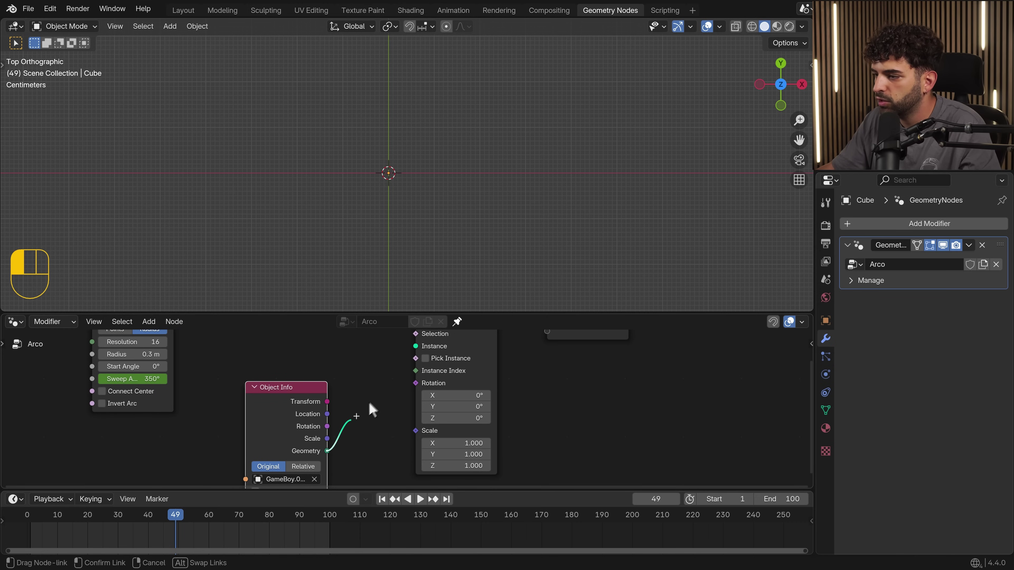
{"action": "left_click_drag", "start_coordinate": [413, 361], "coordinate": [415, 407]}
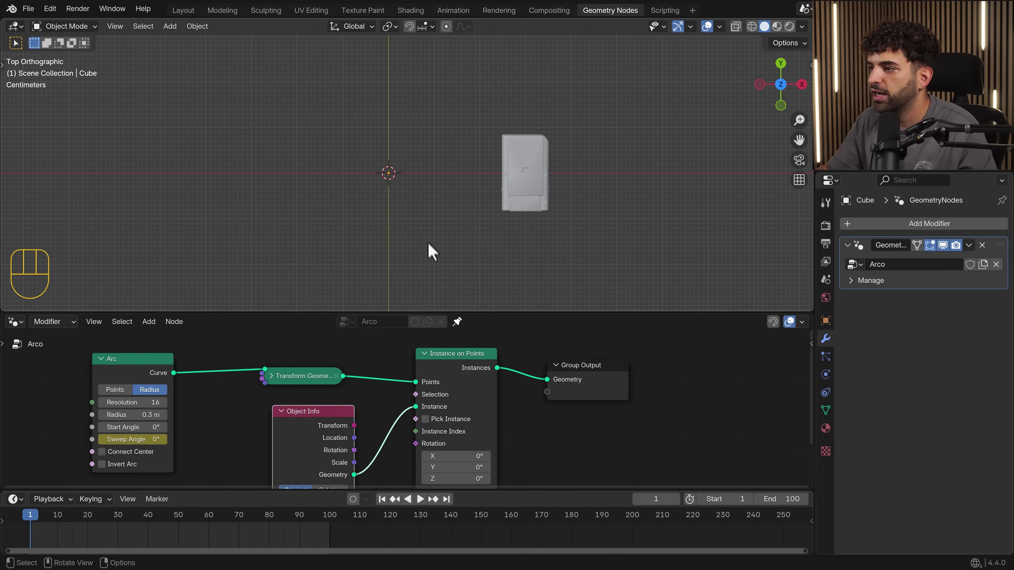
Play the animation to check the GameBoy instances spreading along the arc.
{"action": "middle_click_drag", "start_coordinate": [427, 249], "coordinate": [443, 196]}
{"action": "key", "text": "space"}
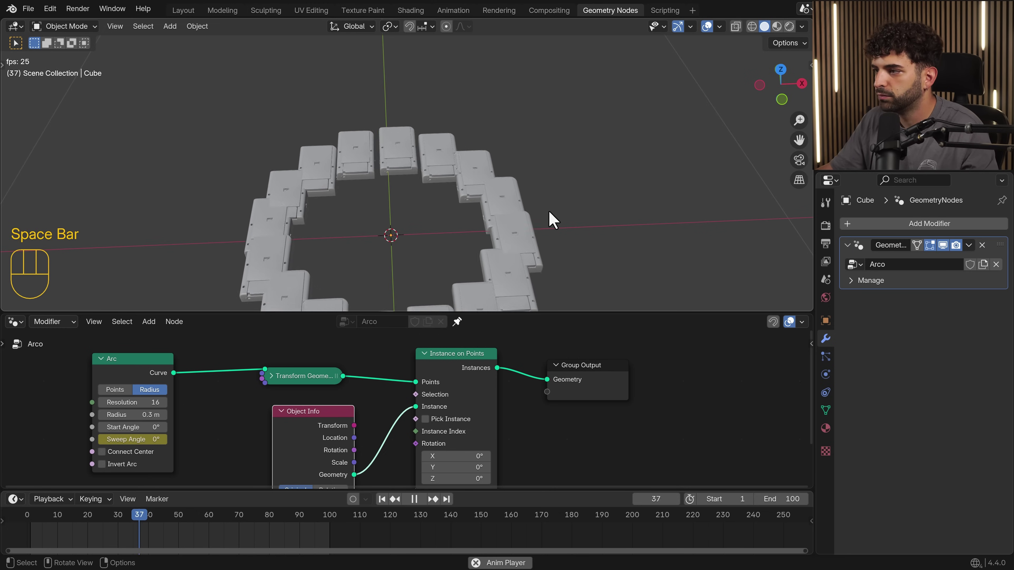
{"action": "key", "text": "space"}
{"action": "middle_click_drag", "start_coordinate": [549, 220], "coordinate": [495, 153], "text": "shift"}
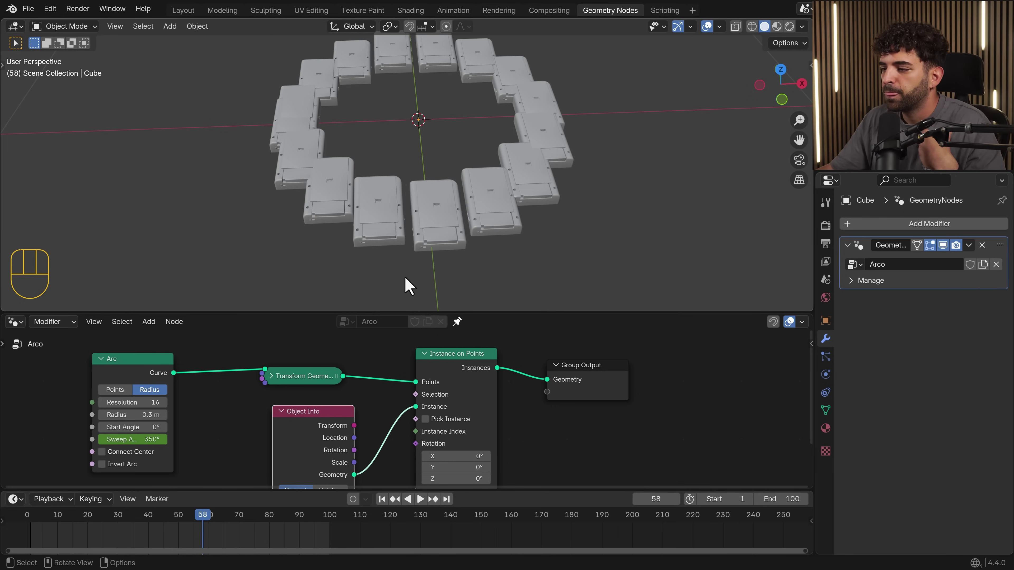
{"action": "scroll", "coordinate": [451, 222], "scroll_direction": "down", "scroll_amount": 2}
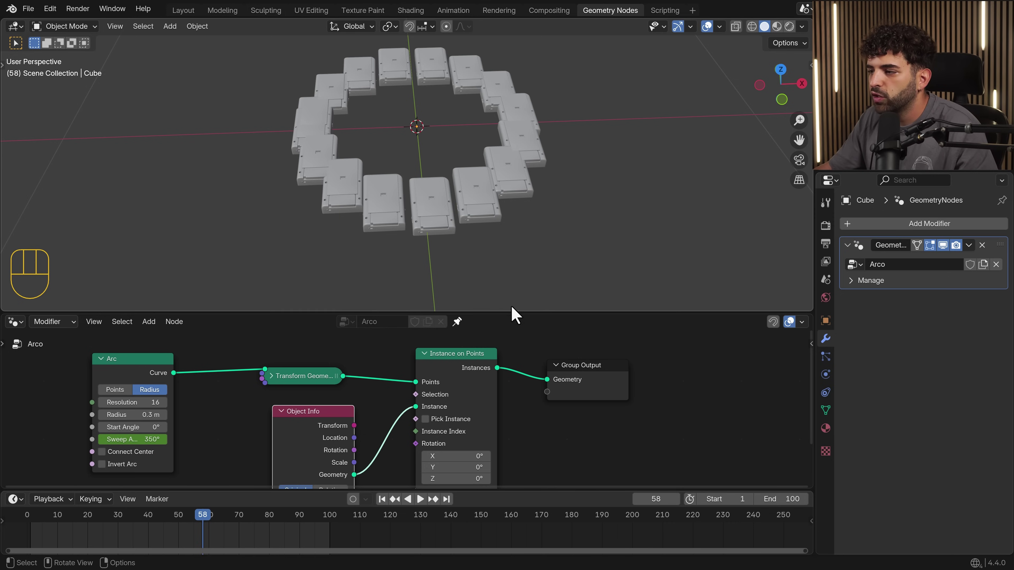
Try rotating the instances with Instance on Points' own X and Z rotation values, and reset the rotation to 0°.
{"action": "left_click_drag", "start_coordinate": [511, 315], "coordinate": [513, 262]}
{"action": "left_click_drag", "start_coordinate": [544, 489], "coordinate": [544, 535]}
{"action": "scroll", "coordinate": [536, 479], "scroll_direction": "up", "scroll_amount": 1}
{"action": "left_click_drag", "start_coordinate": [502, 423], "coordinate": [584, 451]}
{"action": "key", "text": "ctrl+z"}
{"action": "middle_click_drag", "start_coordinate": [464, 254], "coordinate": [435, 175], "text": "shift"}
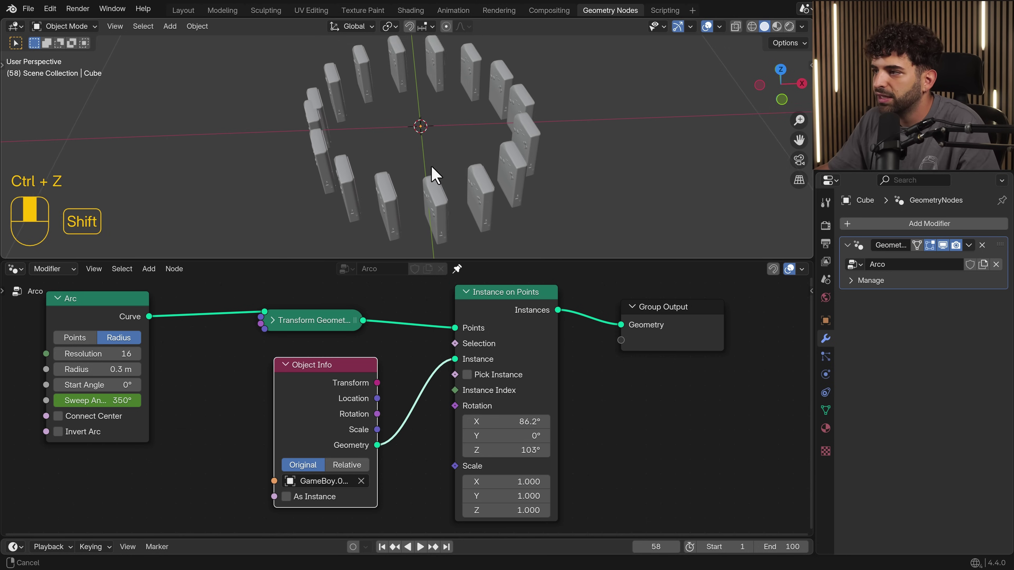
{"action": "left_click_drag", "start_coordinate": [534, 450], "coordinate": [431, 450]}
{"action": "left_click_drag", "start_coordinate": [506, 421], "coordinate": [472, 437]}
{"action": "type", "text": "0"}
{"action": "key", "text": "Return"}
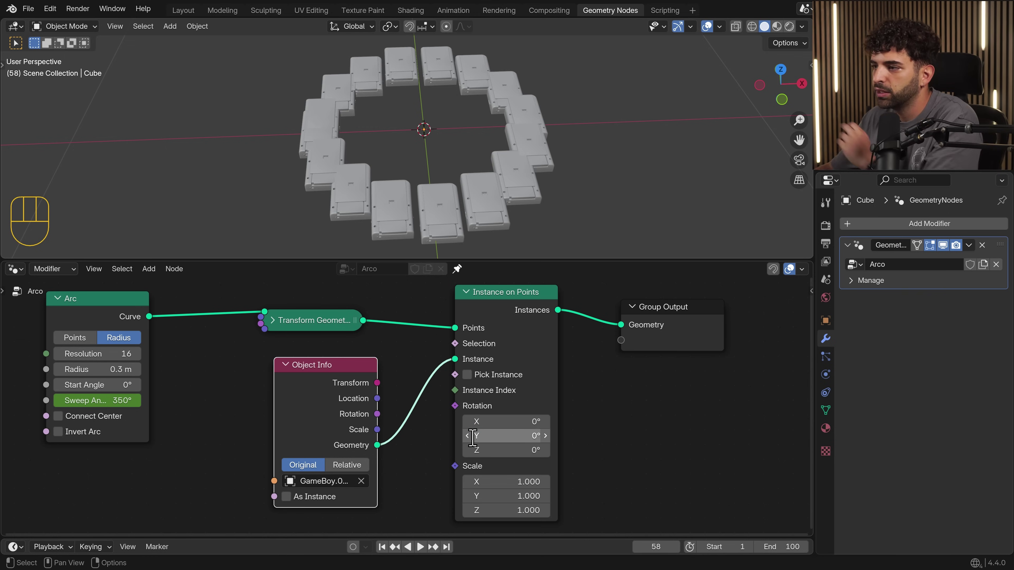
Connect the Arc's Curve output directly to the Group Output and show the bare curve from the top at frame 78.
{"action": "scroll", "coordinate": [395, 399], "scroll_direction": "down", "scroll_amount": 1}
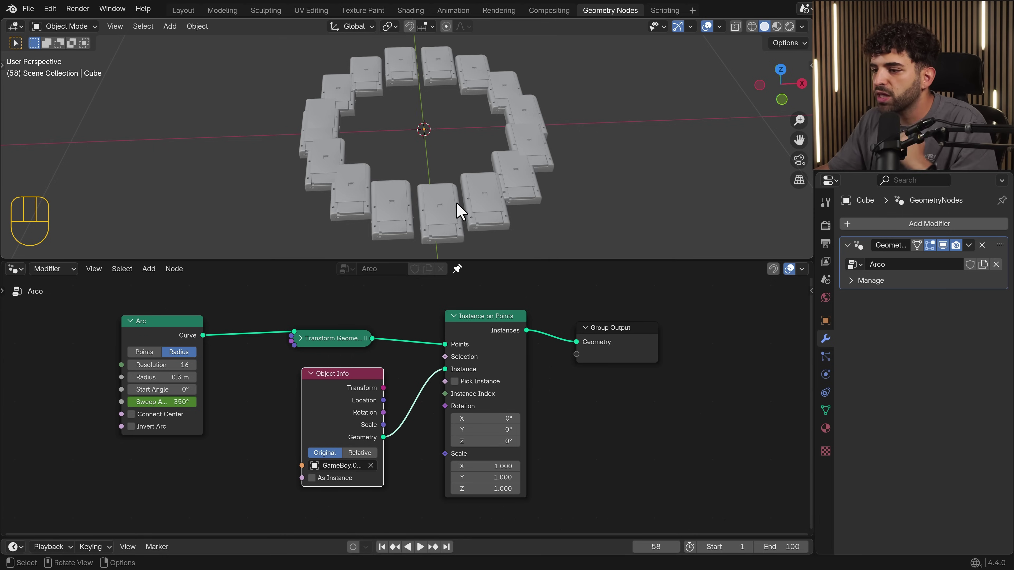
{"action": "middle_click_drag", "start_coordinate": [343, 331], "coordinate": [282, 381]}
{"action": "left_click_drag", "start_coordinate": [541, 376], "coordinate": [541, 318]}
{"action": "left_click_drag", "start_coordinate": [142, 385], "coordinate": [516, 335]}
{"action": "left_click_drag", "start_coordinate": [470, 535], "coordinate": [439, 498]}
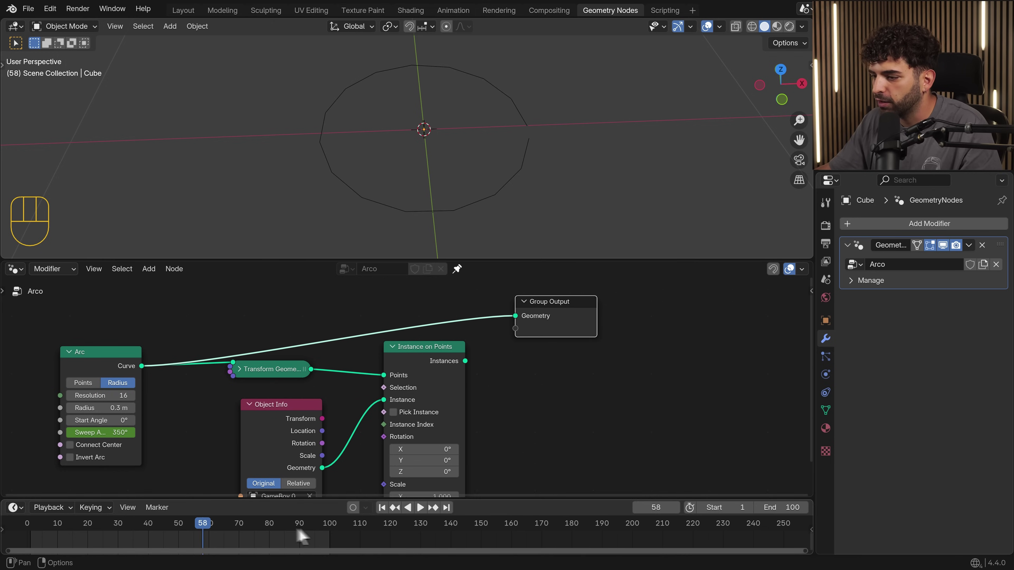
{"action": "left_click", "coordinate": [263, 533]}
{"action": "key", "text": "KP_7"}
{"action": "middle_click_drag", "start_coordinate": [419, 219], "coordinate": [426, 194], "text": "shift"}
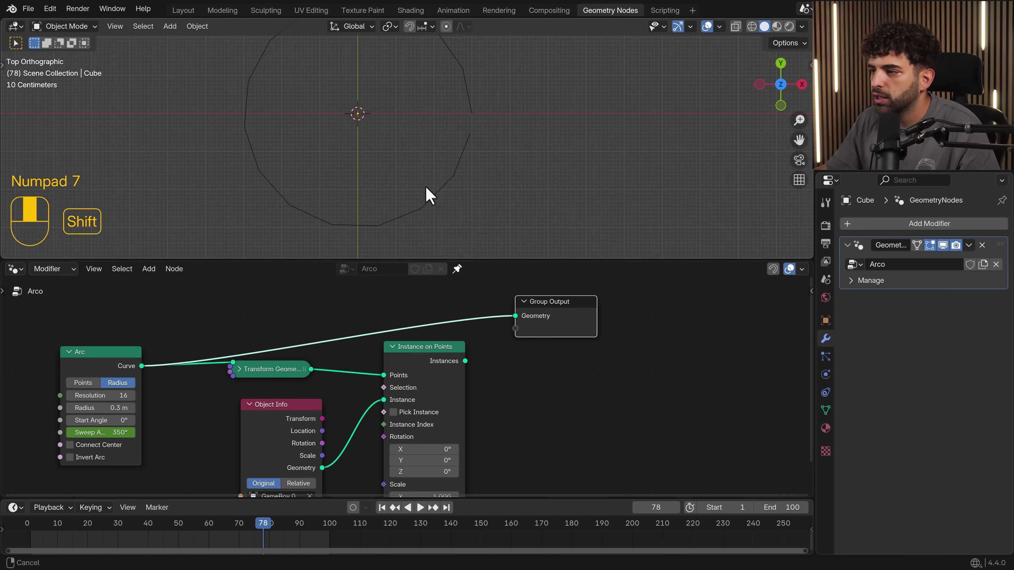
Enlarge the 3D viewport and annotate four arrows pointing outward from the arc's points.
{"action": "left_click_drag", "start_coordinate": [486, 261], "coordinate": [477, 359]}
{"action": "scroll", "coordinate": [459, 292], "scroll_direction": "up", "scroll_amount": 2}
{"action": "middle_click_drag", "start_coordinate": [464, 288], "coordinate": [516, 305], "text": "shift"}
{"action": "scroll", "coordinate": [516, 306], "scroll_direction": "down", "scroll_amount": 1}
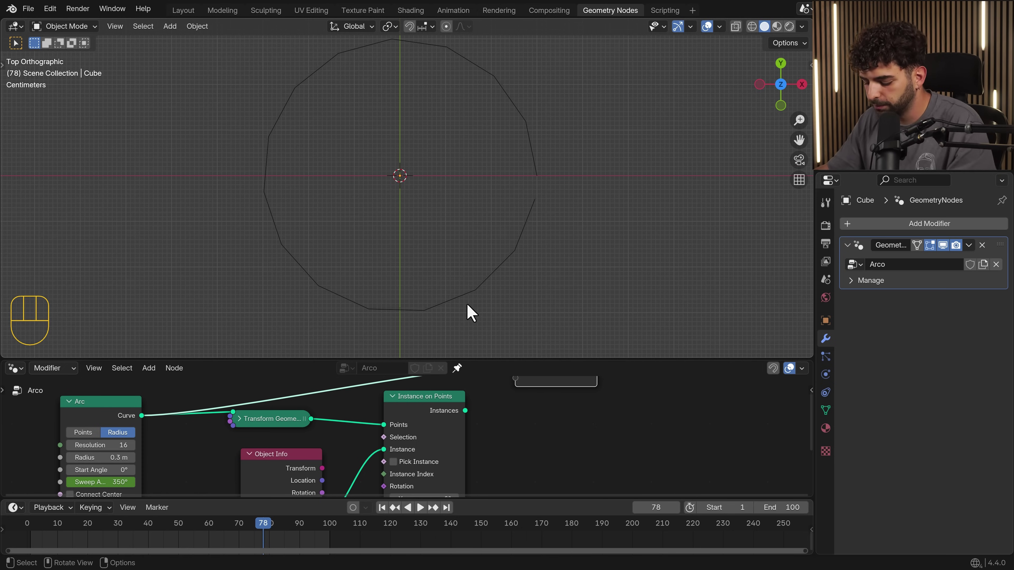
{"action": "key", "text": "t"}
{"action": "key", "text": "shift+space"}
{"action": "key", "text": "d"}
{"action": "mouse_move", "coordinate": [479, 294]}
{"action": "left_mouse_down"}
{"action": "mouse_move", "coordinate": [513, 334]}
{"action": "mouse_move", "coordinate": [518, 326]}
{"action": "left_mouse_up"}
{"action": "mouse_move", "coordinate": [537, 263]}
{"action": "left_mouse_down"}
{"action": "mouse_move", "coordinate": [577, 283]}
{"action": "mouse_move", "coordinate": [583, 277]}
{"action": "left_mouse_up"}
{"action": "mouse_move", "coordinate": [549, 201]}
{"action": "left_mouse_down"}
{"action": "mouse_move", "coordinate": [602, 202]}
{"action": "mouse_move", "coordinate": [593, 207]}
{"action": "left_mouse_up"}
{"action": "mouse_move", "coordinate": [254, 192]}
{"action": "left_mouse_down"}
{"action": "mouse_move", "coordinate": [176, 200]}
{"action": "mouse_move", "coordinate": [191, 209]}
{"action": "left_mouse_up"}
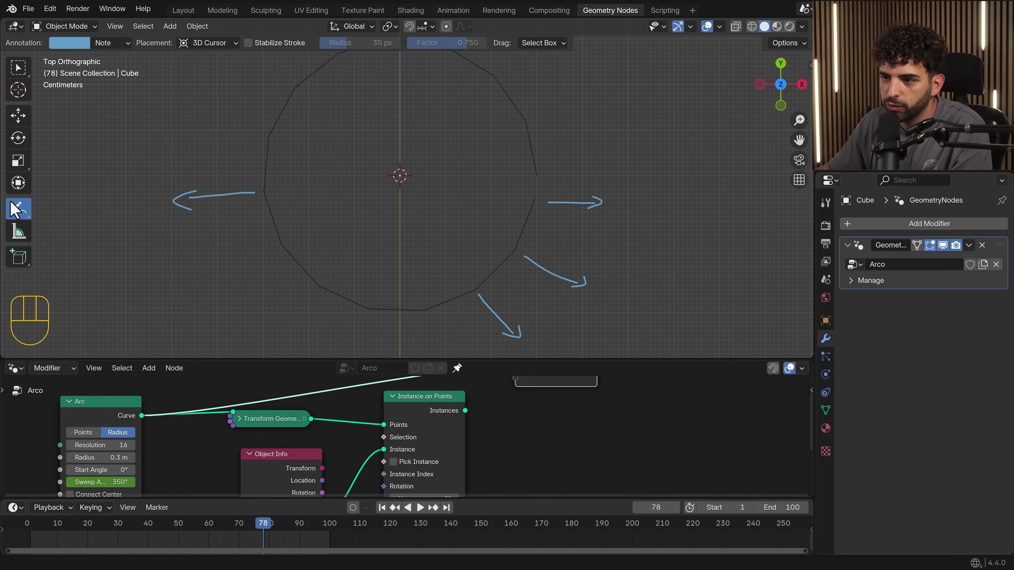
Annotate circles around the arrow on the arc's left side and the two arrows at its lower right.
{"action": "mouse_move", "coordinate": [244, 144]}
{"action": "left_mouse_down"}
{"action": "mouse_move", "coordinate": [204, 151]}
{"action": "mouse_move", "coordinate": [178, 241]}
{"action": "mouse_move", "coordinate": [256, 154]}
{"action": "mouse_move", "coordinate": [214, 156]}
{"action": "left_mouse_up"}
{"action": "mouse_move", "coordinate": [514, 277]}
{"action": "left_mouse_down"}
{"action": "mouse_move", "coordinate": [459, 307]}
{"action": "mouse_move", "coordinate": [563, 327]}
{"action": "left_mouse_up"}
{"action": "mouse_move", "coordinate": [594, 234]}
{"action": "left_mouse_down"}
{"action": "mouse_move", "coordinate": [566, 301]}
{"action": "mouse_move", "coordinate": [550, 240]}
{"action": "mouse_move", "coordinate": [481, 293]}
{"action": "left_mouse_up"}
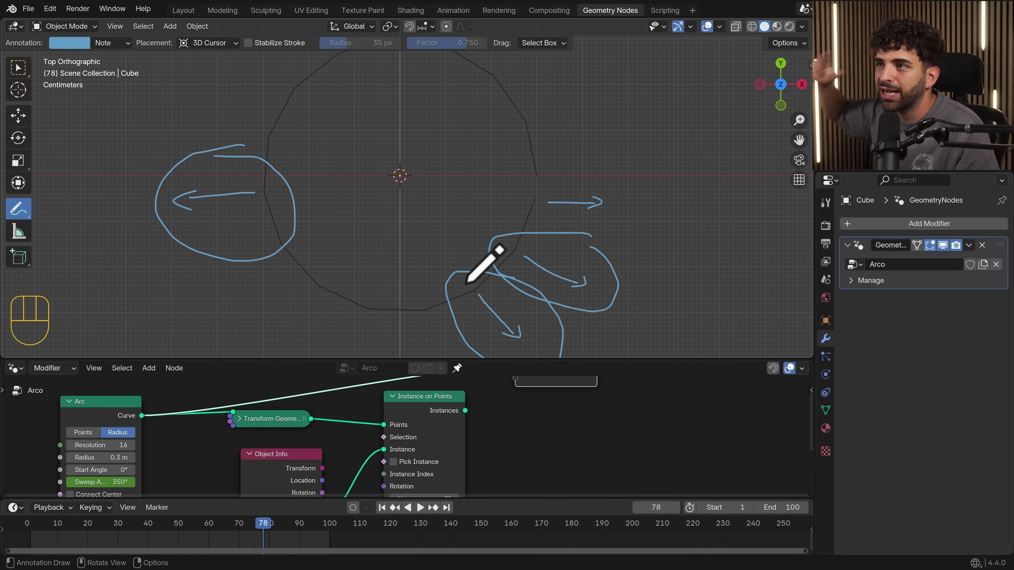
Erase all the annotations around the arc and shrink the 3D viewport to enlarge the node editor.
{"action": "mouse_move", "coordinate": [7, 213]}
{"action": "left_mouse_down"}
{"action": "mouse_move", "coordinate": [62, 263]}
{"action": "mouse_move", "coordinate": [65, 290]}
{"action": "left_mouse_up"}
{"action": "mouse_move", "coordinate": [171, 219]}
{"action": "left_mouse_down"}
{"action": "mouse_move", "coordinate": [617, 215]}
{"action": "mouse_move", "coordinate": [459, 328]}
{"action": "mouse_move", "coordinate": [629, 289]}
{"action": "left_mouse_up"}
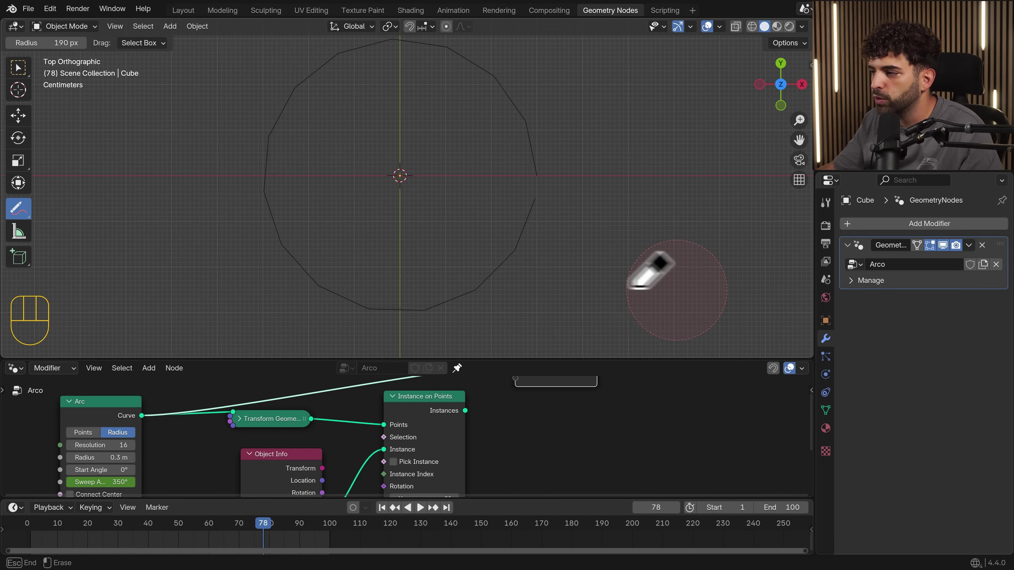
{"action": "left_click_drag", "start_coordinate": [371, 362], "coordinate": [403, 256]}
{"action": "scroll", "coordinate": [407, 166], "scroll_direction": "down", "scroll_amount": 2}
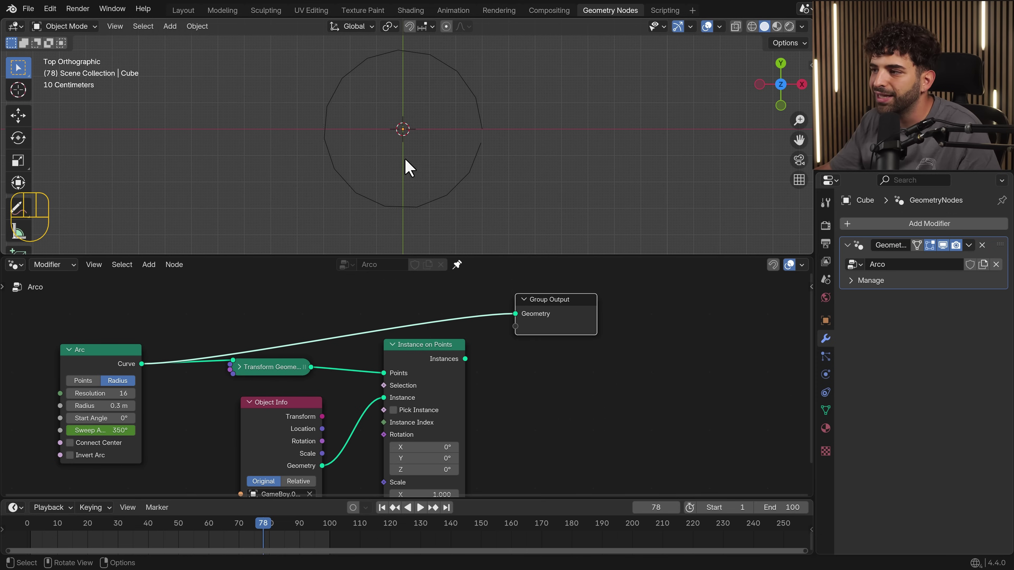
Align the Object Info node under Transform Geometry and collapse it.
{"action": "middle_click_drag", "start_coordinate": [343, 404], "coordinate": [407, 358]}
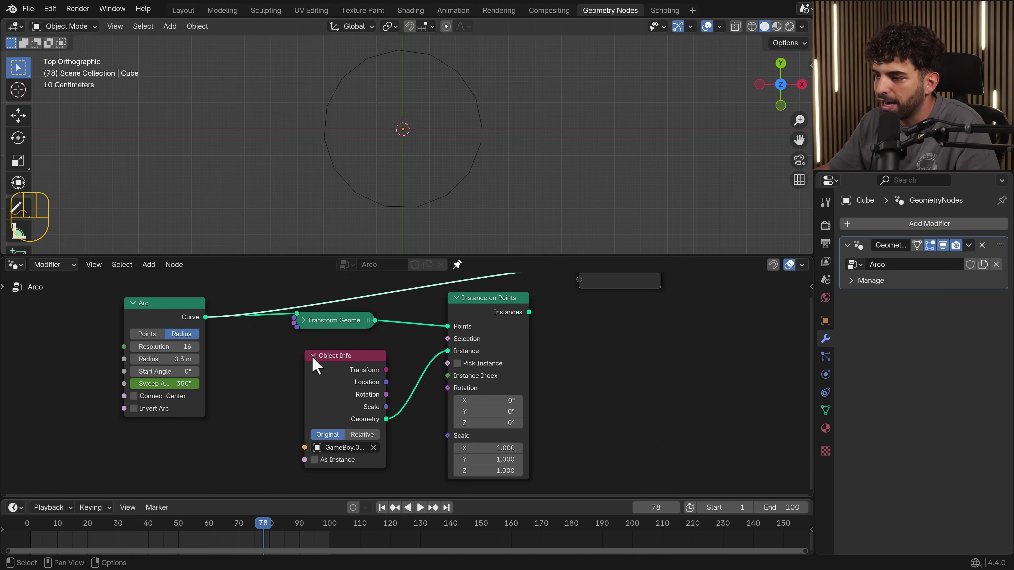
{"action": "left_click_drag", "start_coordinate": [316, 363], "coordinate": [303, 362]}
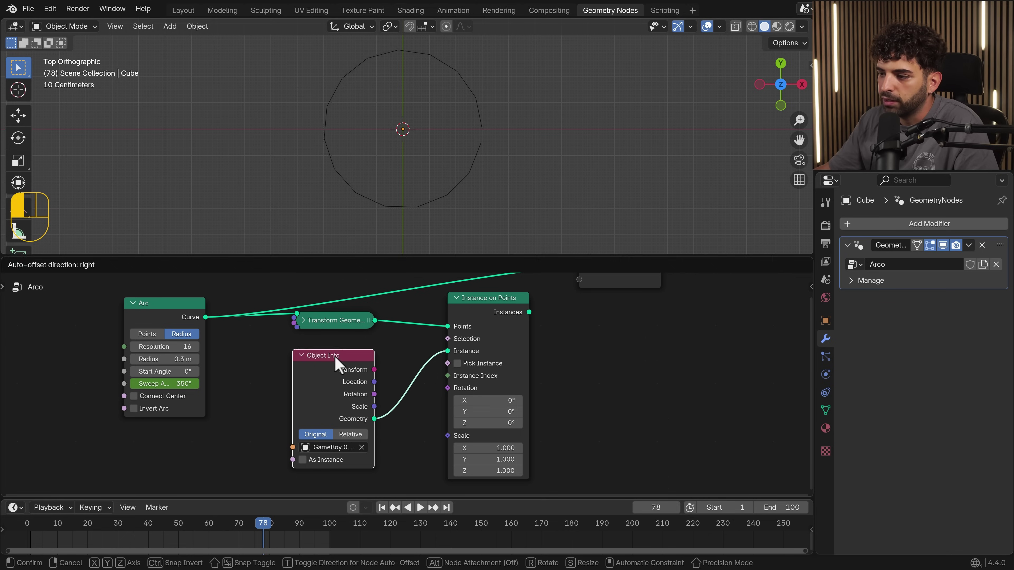
{"action": "left_click", "coordinate": [301, 354]}
{"action": "middle_click_drag", "start_coordinate": [361, 387], "coordinate": [401, 357]}
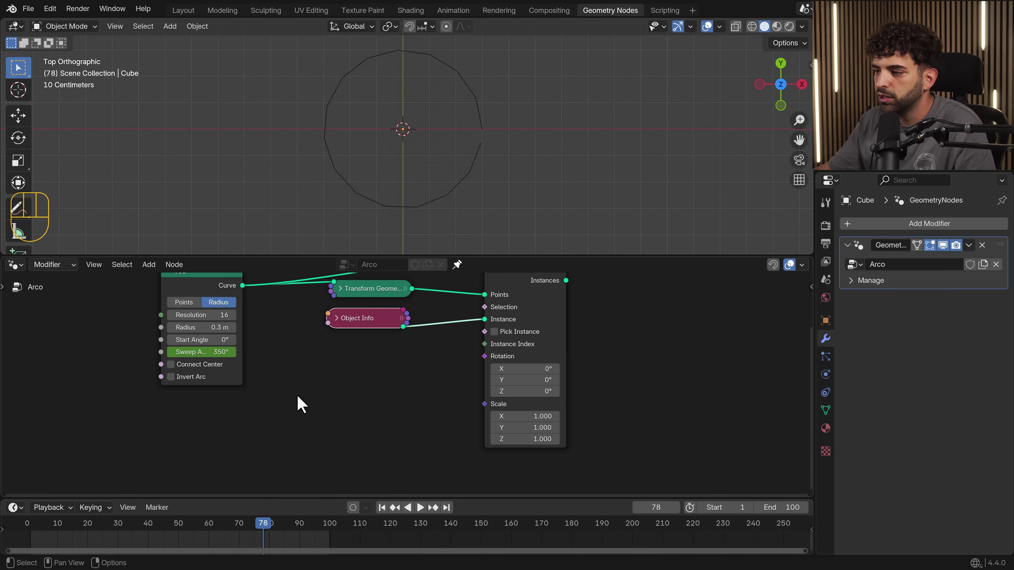
Add a Normal node and connect it to the Rotation input of Instance on Points.
{"action": "key", "text": "shift+a"}
{"action": "left_click", "coordinate": [274, 314]}
{"action": "type", "text": "norm"}
{"action": "left_click", "coordinate": [364, 334]}
{"action": "left_click", "coordinate": [400, 389]}
{"action": "scroll", "coordinate": [439, 386], "scroll_direction": "up", "scroll_amount": 2}
{"action": "middle_click_drag", "start_coordinate": [453, 385], "coordinate": [397, 417]}
{"action": "left_click_drag", "start_coordinate": [345, 417], "coordinate": [475, 371]}
Reconnect Instance on Points' Instances output to the Group Output's Geometry.
{"action": "middle_click_drag", "start_coordinate": [588, 346], "coordinate": [465, 422]}
{"action": "left_click_drag", "start_coordinate": [429, 375], "coordinate": [544, 367]}
{"action": "middle_click_drag", "start_coordinate": [415, 174], "coordinate": [407, 153]}
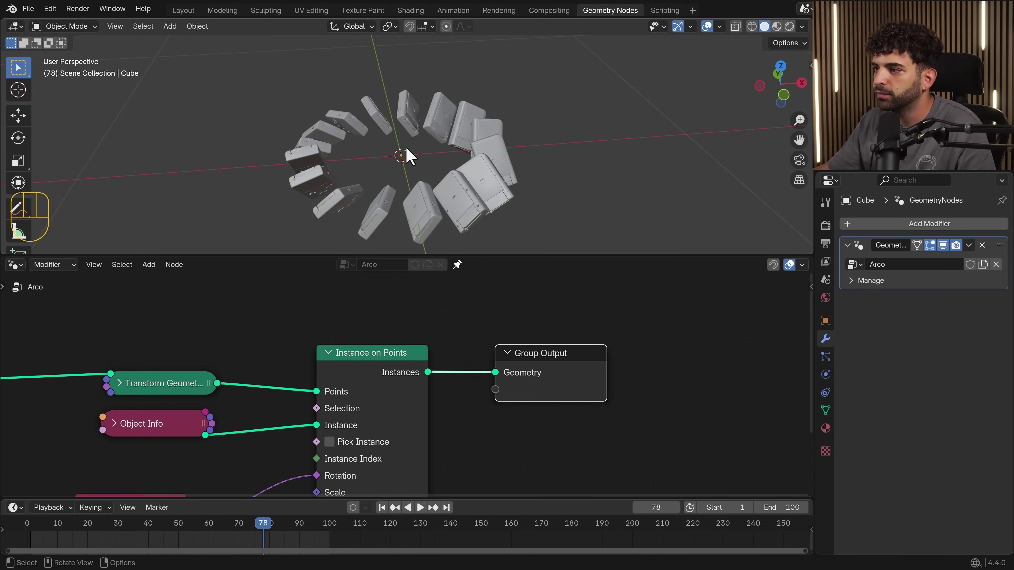
Play the animation from the first frame and examine how the instances are oriented by the curve normals.
{"action": "left_click", "coordinate": [382, 507]}
{"action": "key", "text": "space"}
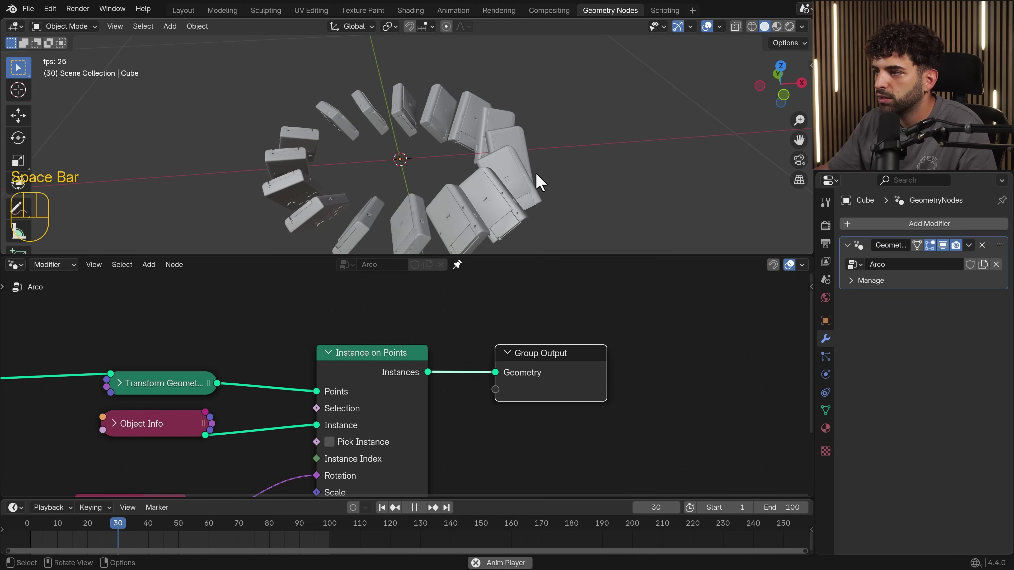
{"action": "key", "text": "space"}
{"action": "middle_click_drag", "start_coordinate": [369, 192], "coordinate": [377, 154]}
{"action": "middle_click_drag", "start_coordinate": [335, 208], "coordinate": [423, 187]}
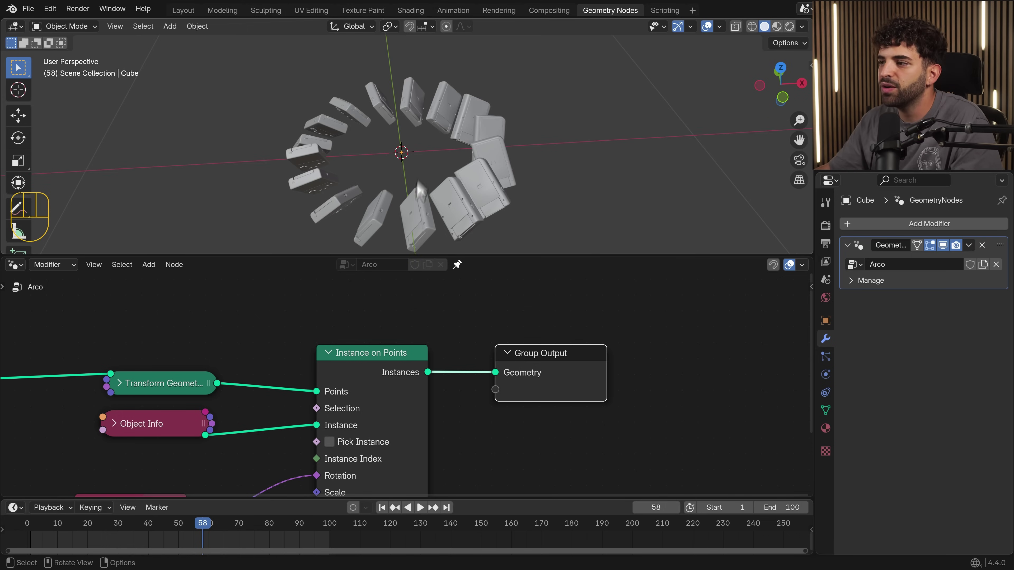
Move the Normal node farther from Instance on Points to make room for another node between them.
{"action": "middle_click_drag", "start_coordinate": [258, 480], "coordinate": [358, 382]}
{"action": "left_click_drag", "start_coordinate": [276, 425], "coordinate": [294, 395]}
{"action": "middle_click_drag", "start_coordinate": [316, 416], "coordinate": [319, 431]}
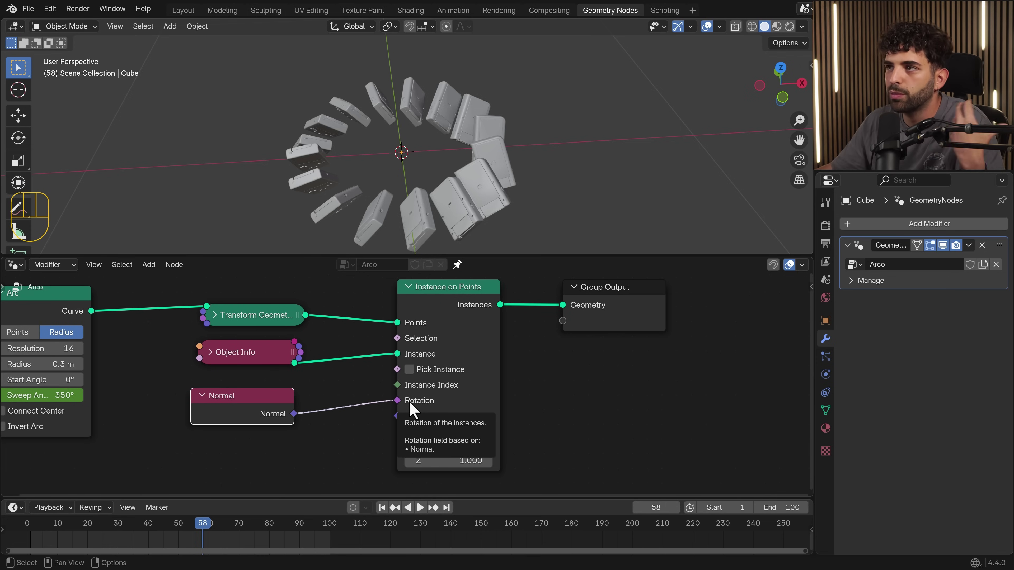
{"action": "scroll", "coordinate": [512, 399], "scroll_direction": "down", "scroll_amount": 1}
{"action": "mouse_move", "coordinate": [393, 398]}
{"action": "middle_mouse_down"}
{"action": "mouse_move", "coordinate": [452, 399]}
{"action": "mouse_move", "coordinate": [452, 410]}
{"action": "mouse_move", "coordinate": [396, 403]}
{"action": "middle_mouse_up"}
{"action": "left_click_drag", "start_coordinate": [372, 381], "coordinate": [234, 441]}
{"action": "middle_click_drag", "start_coordinate": [370, 465], "coordinate": [310, 432]}
Insert an Align Rotation to Vector node on the link between Normal and Instance on Points' Rotation.
{"action": "key", "text": "shift+a"}
{"action": "left_click", "coordinate": [328, 309]}
{"action": "type", "text": "align"}
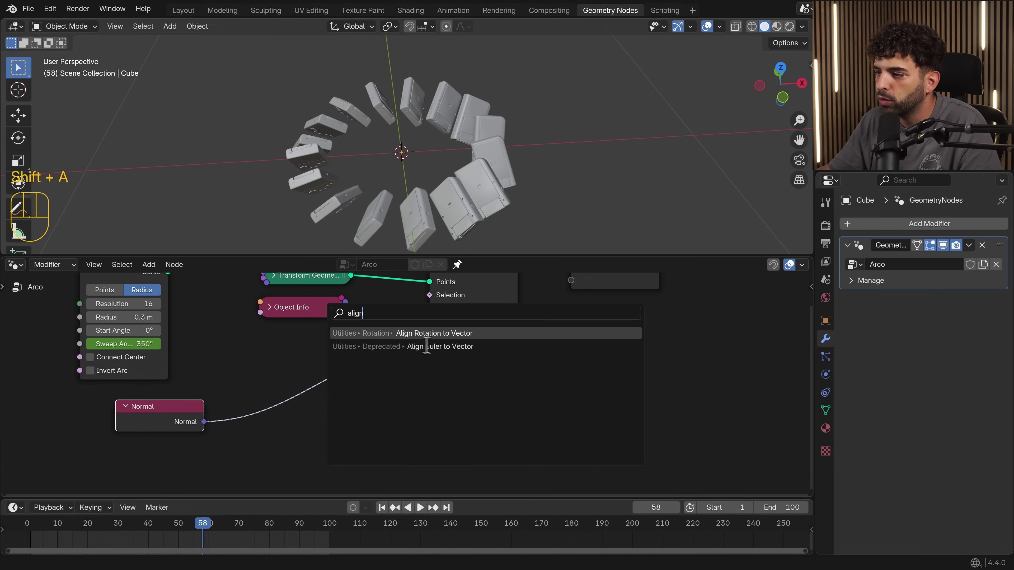
{"action": "left_click", "coordinate": [465, 333]}
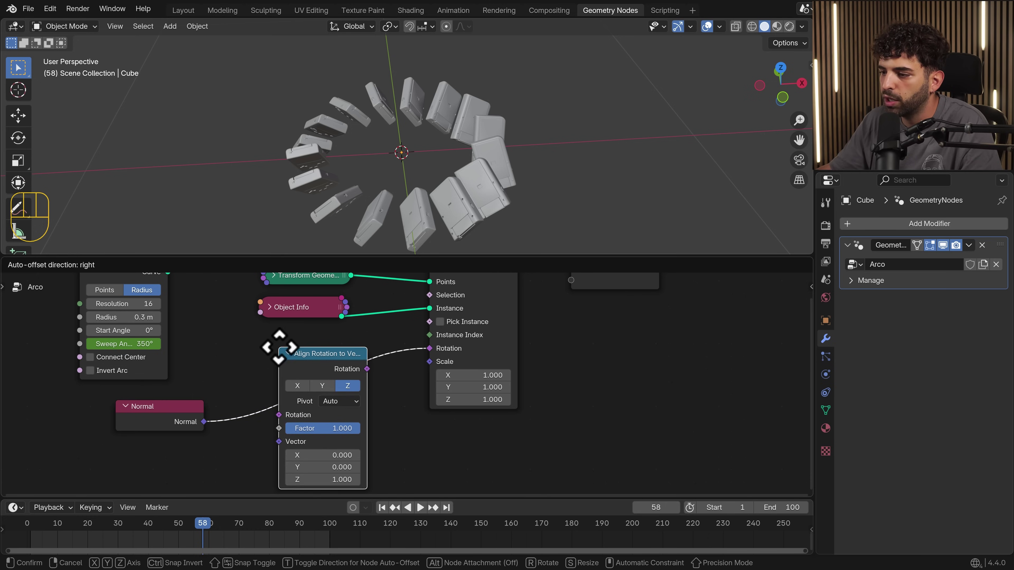
{"action": "left_click", "coordinate": [281, 347]}
Move the Normal link from the Align Rotation to Vector node's Rotation input to its Vector input, and tidy the two nodes.
{"action": "middle_click_drag", "start_coordinate": [226, 414], "coordinate": [258, 362]}
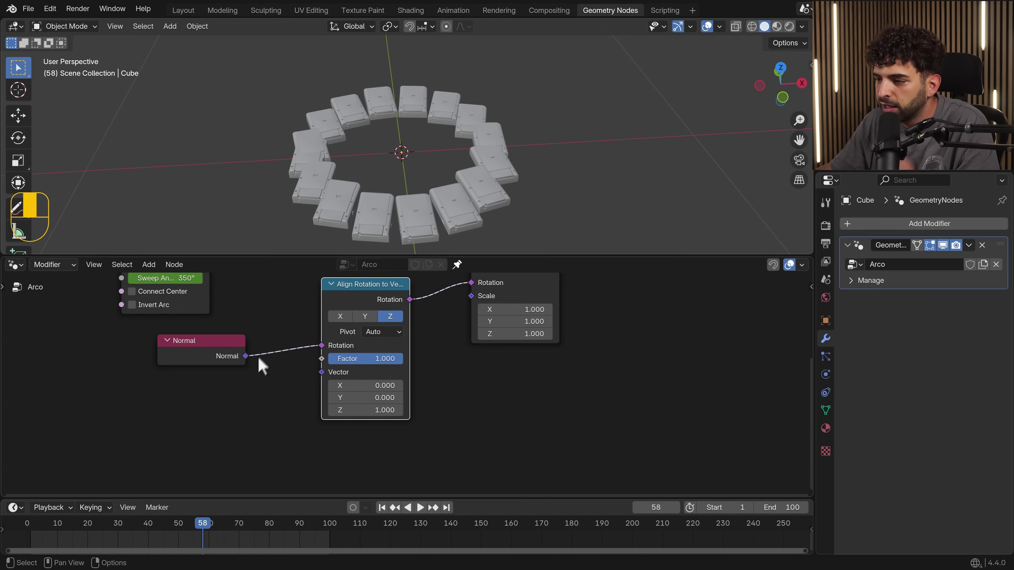
{"action": "scroll", "coordinate": [229, 373], "scroll_direction": "up", "scroll_amount": 3}
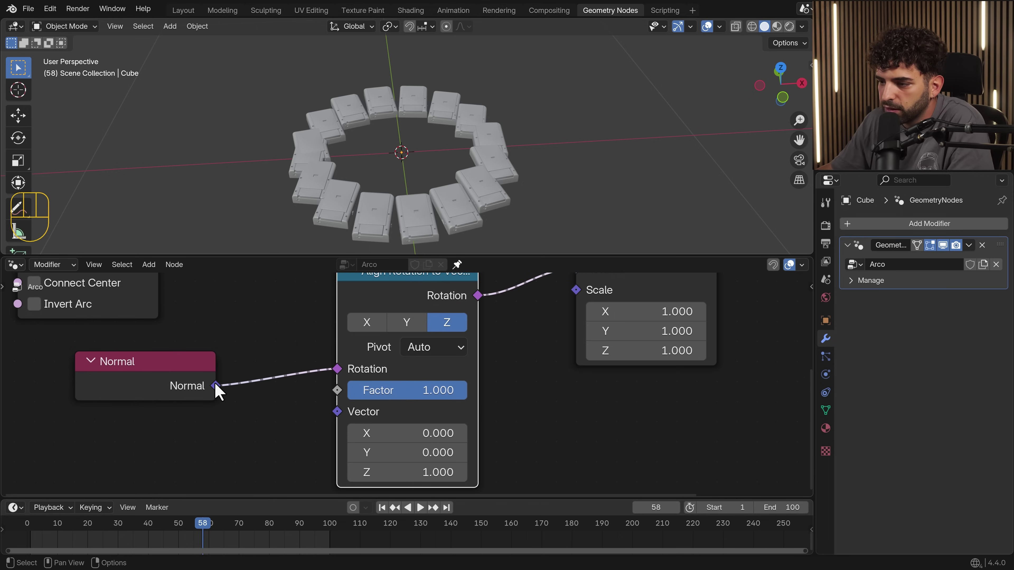
{"action": "left_click_drag", "start_coordinate": [215, 386], "coordinate": [243, 393]}
{"action": "left_click_drag", "start_coordinate": [330, 410], "coordinate": [335, 410]}
{"action": "left_click_drag", "start_coordinate": [338, 372], "coordinate": [295, 354]}
{"action": "left_click_drag", "start_coordinate": [181, 375], "coordinate": [255, 401]}
{"action": "left_click_drag", "start_coordinate": [262, 450], "coordinate": [361, 417]}
{"action": "middle_click_drag", "start_coordinate": [529, 294], "coordinate": [406, 408]}
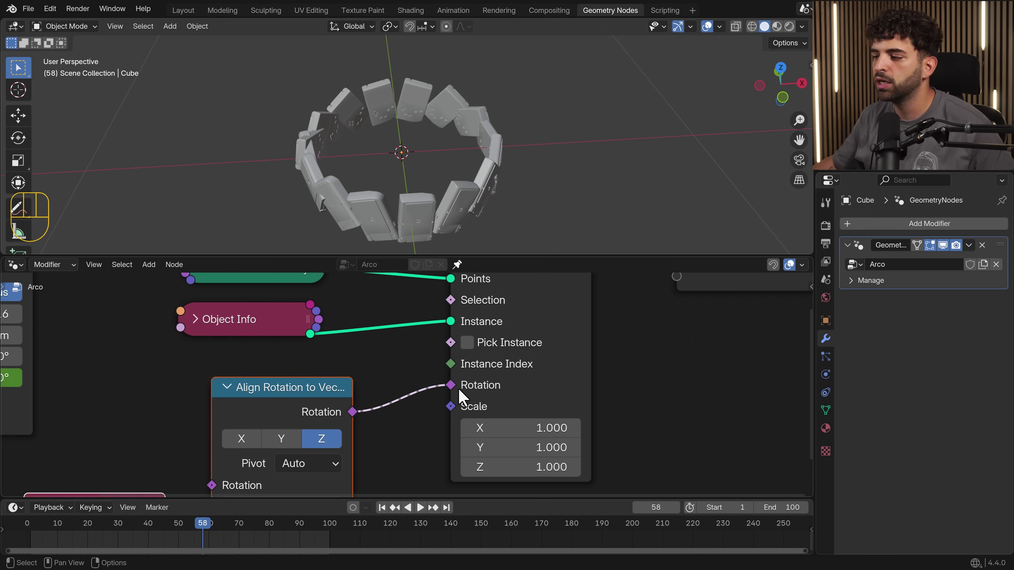
{"action": "middle_click_drag", "start_coordinate": [349, 441], "coordinate": [369, 382]}
{"action": "key", "text": "alt+a"}
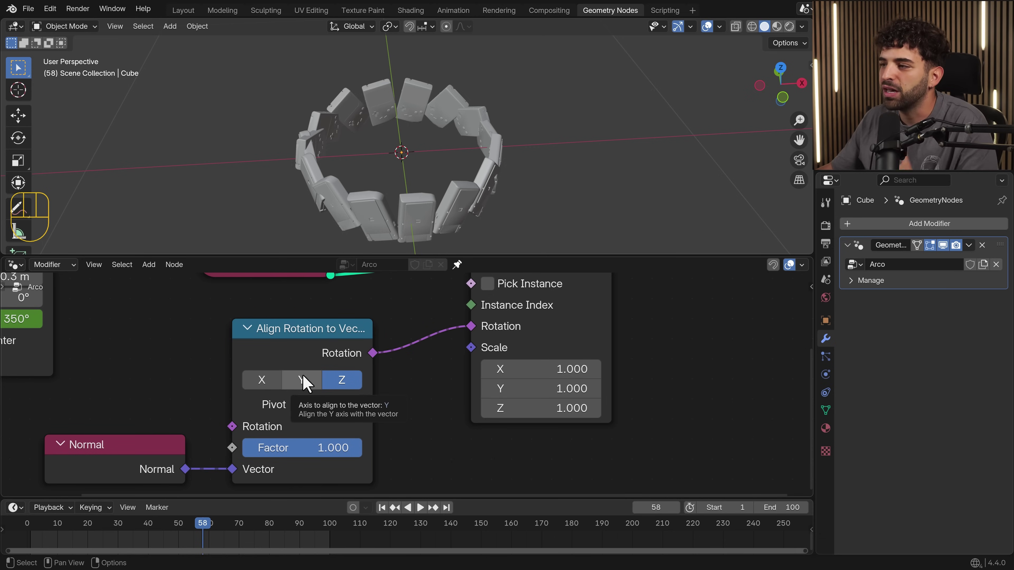
Try the X axis on the Align Rotation to Vector node and set its alignment axis to Y.
{"action": "middle_click_drag", "start_coordinate": [421, 179], "coordinate": [403, 166]}
{"action": "scroll", "coordinate": [402, 159], "scroll_direction": "up", "scroll_amount": 1}
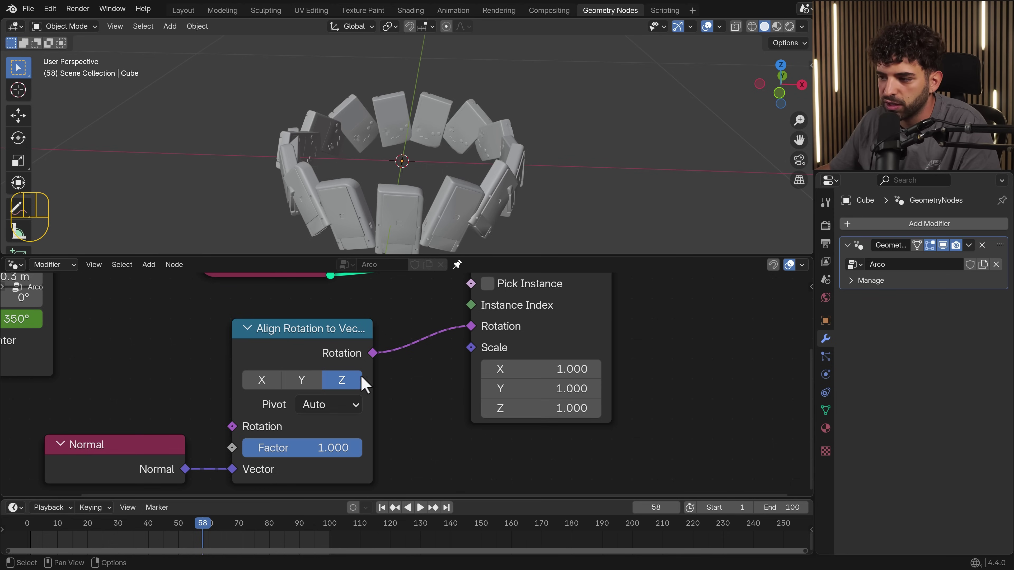
{"action": "middle_click_drag", "start_coordinate": [427, 176], "coordinate": [401, 171]}
{"action": "left_click", "coordinate": [310, 384]}
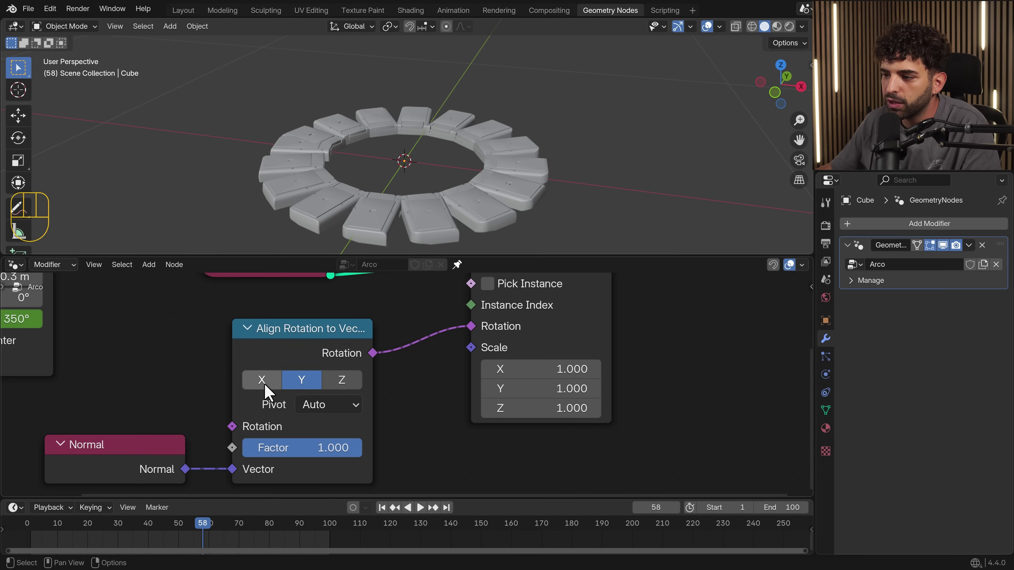
{"action": "left_click", "coordinate": [265, 384]}
{"action": "middle_click_drag", "start_coordinate": [375, 222], "coordinate": [399, 232]}
{"action": "left_click", "coordinate": [300, 381]}
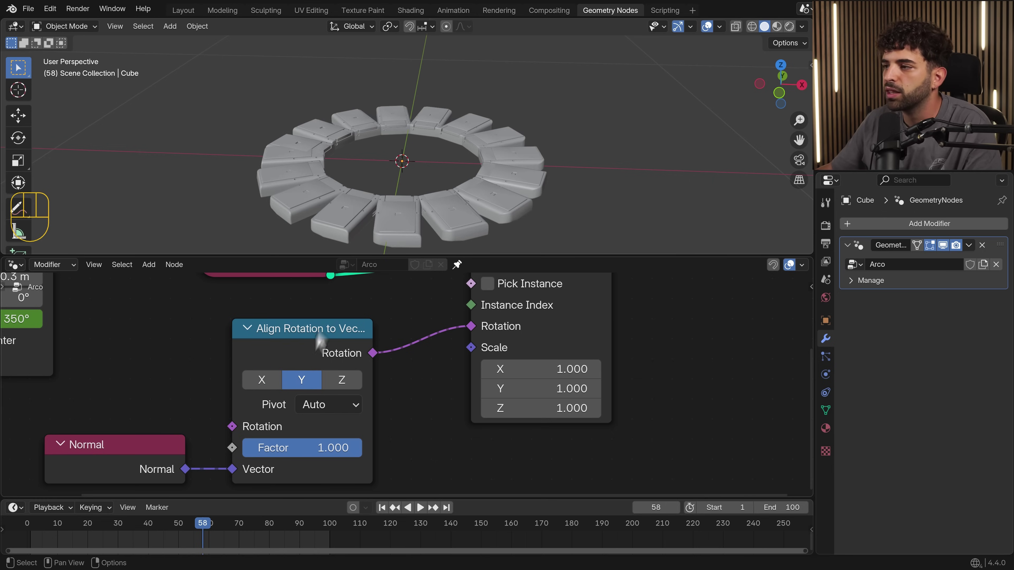
Play the animation from the first frame and examine the Y-aligned instances from above and in perspective.
{"action": "left_click", "coordinate": [382, 507]}
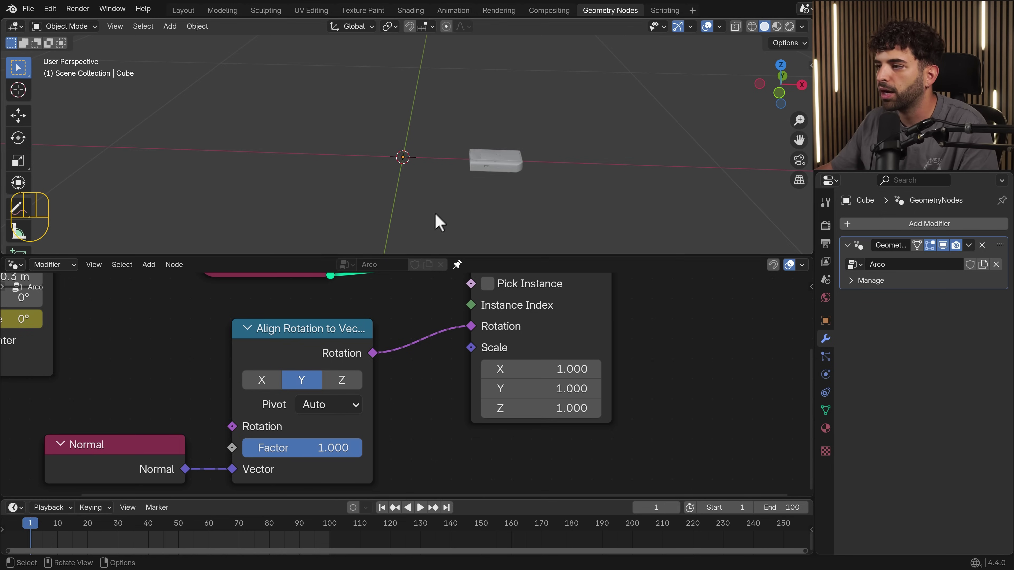
{"action": "key", "text": "space"}
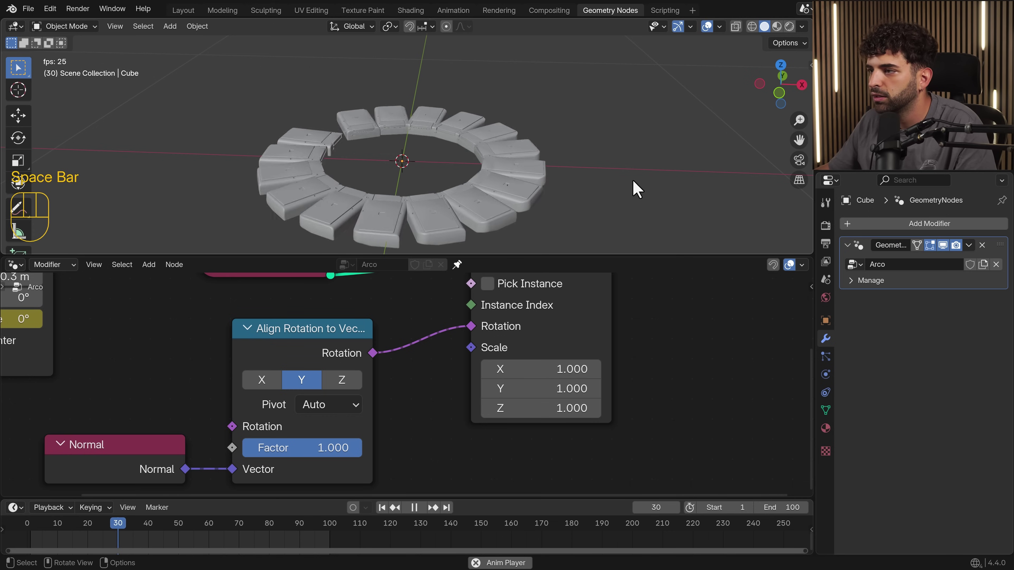
{"action": "key", "text": "space"}
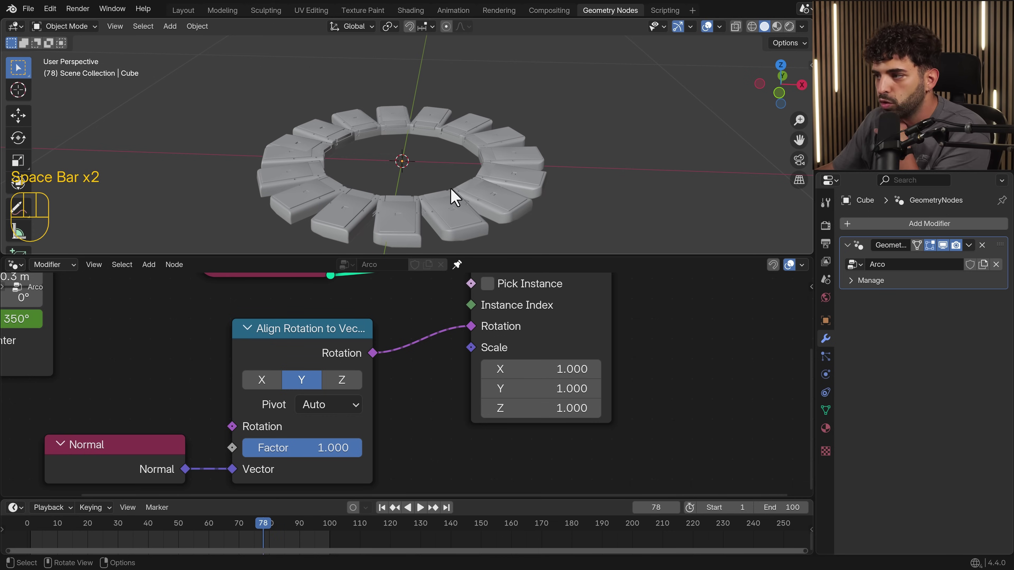
{"action": "key", "text": "KP_7"}
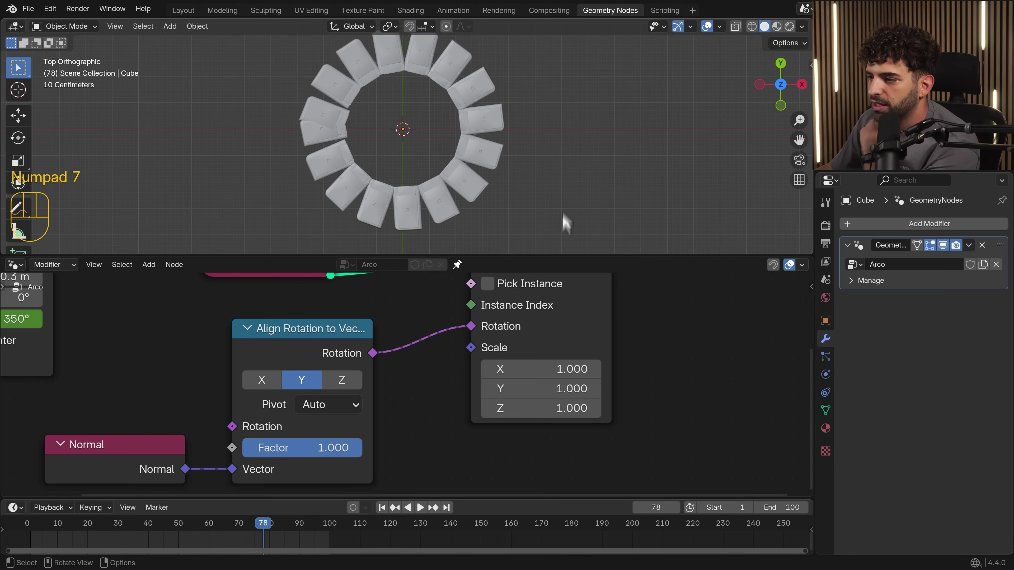
{"action": "scroll", "coordinate": [422, 375], "scroll_direction": "down", "scroll_amount": 3}
{"action": "middle_click_drag", "start_coordinate": [423, 193], "coordinate": [427, 120]}
Make room before Instance on Points and insert a Rotate Rotation node on the link from Align Rotation to Vector.
{"action": "scroll", "coordinate": [444, 390], "scroll_direction": "down", "scroll_amount": 5}
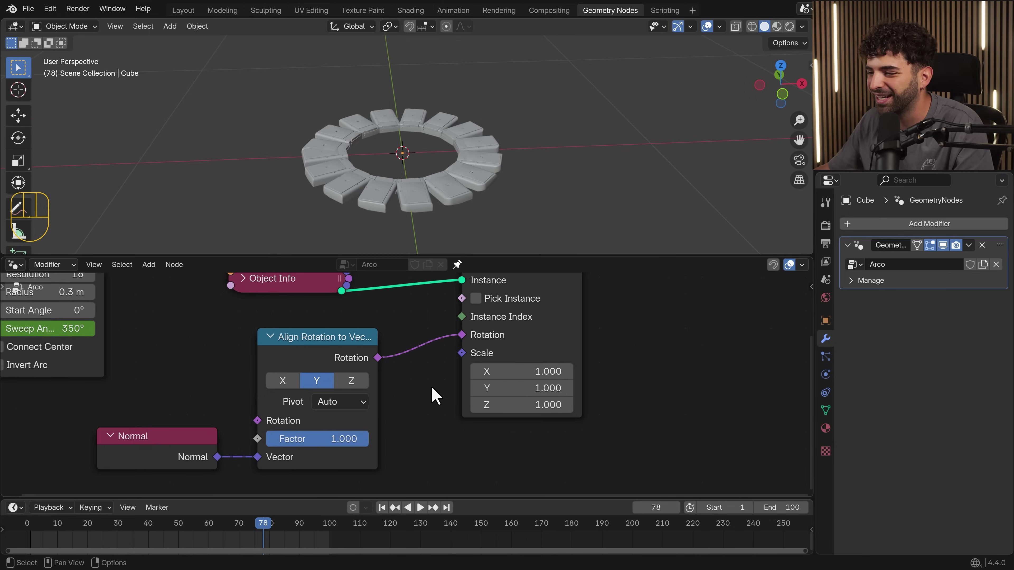
{"action": "left_click_drag", "start_coordinate": [412, 403], "coordinate": [400, 408]}
{"action": "left_click_drag", "start_coordinate": [433, 318], "coordinate": [512, 318]}
{"action": "scroll", "coordinate": [407, 386], "scroll_direction": "up", "scroll_amount": 6}
{"action": "middle_click_drag", "start_coordinate": [357, 441], "coordinate": [378, 375]}
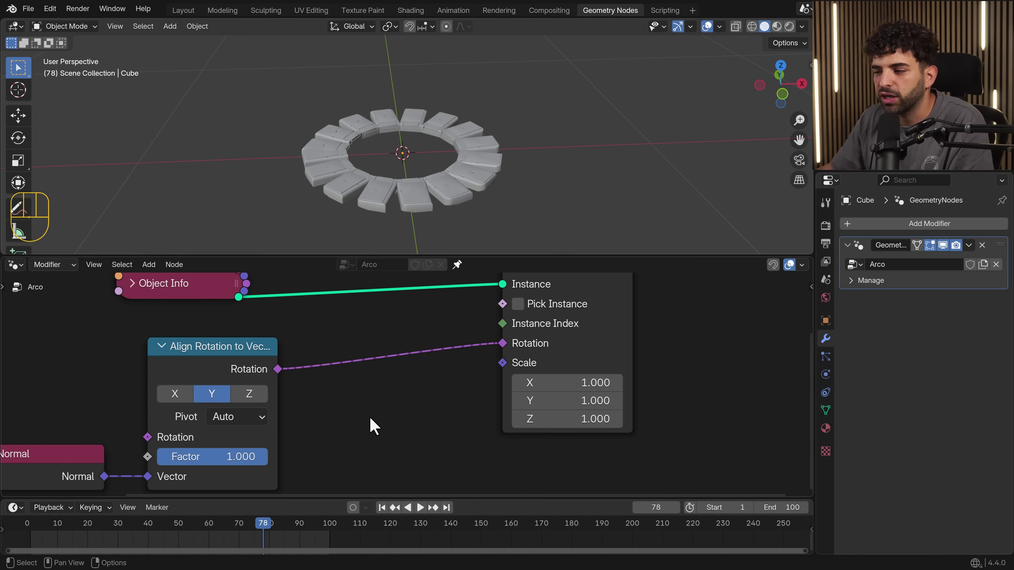
{"action": "key", "text": "shift+a"}
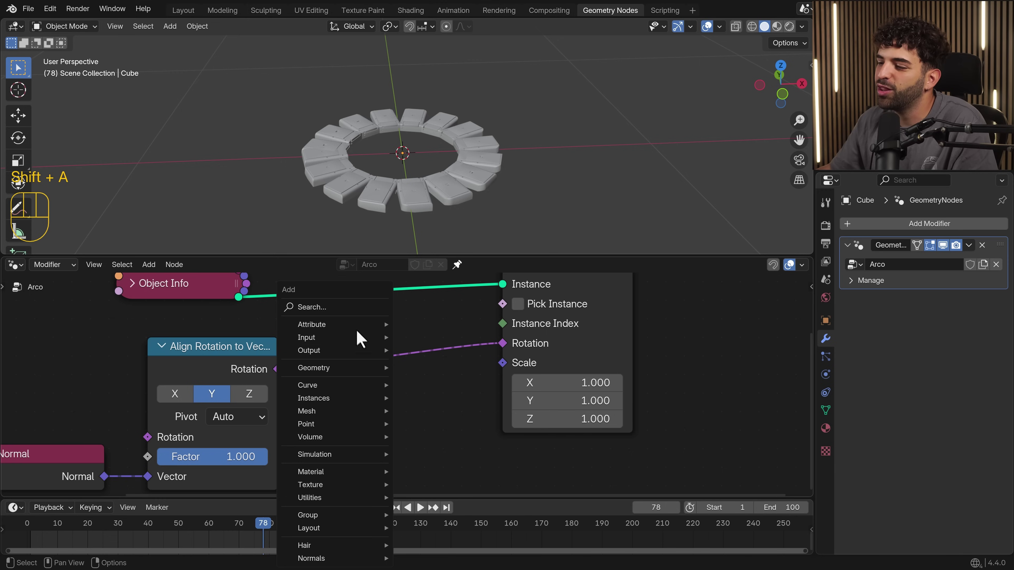
{"action": "type", "text": "rotat"}
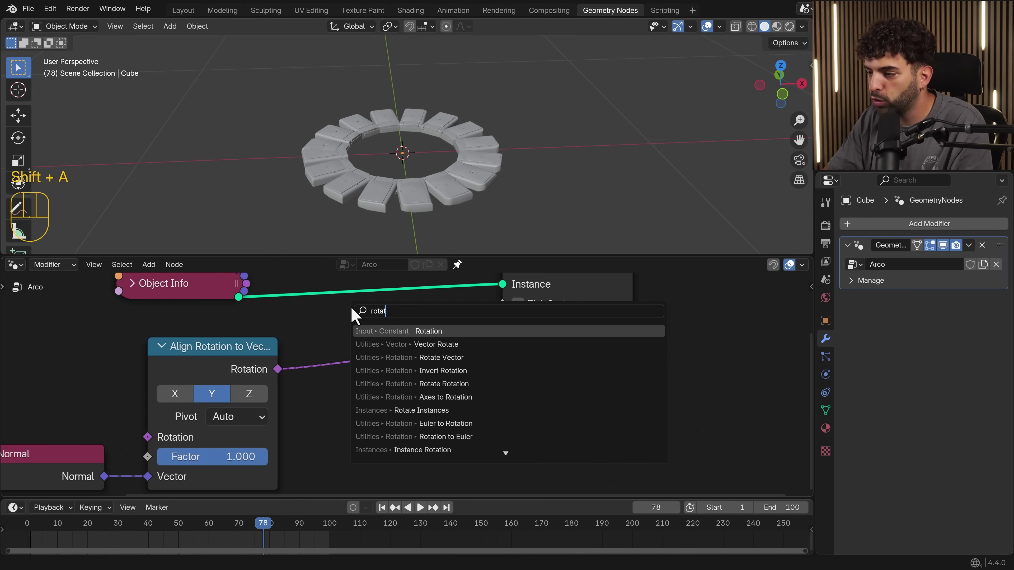
{"action": "type", "text": "e ro"}
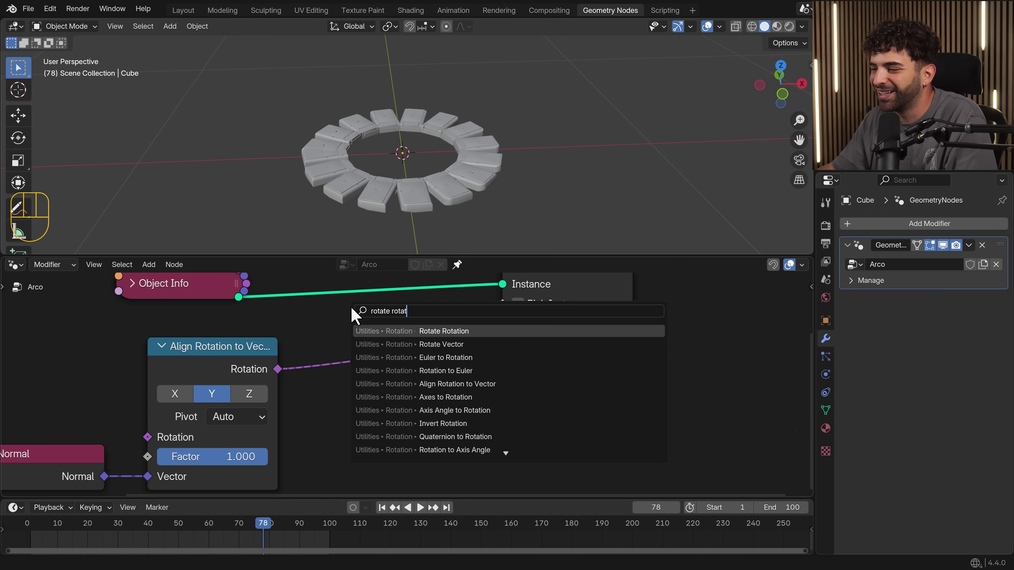
{"action": "type", "text": "tat"}
{"action": "left_click", "coordinate": [415, 330]}
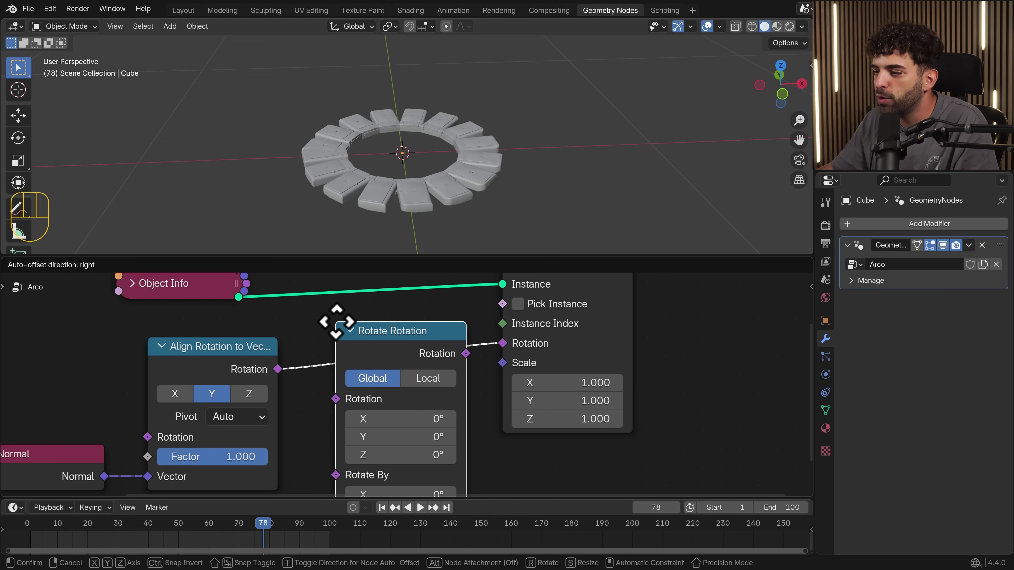
{"action": "left_click", "coordinate": [336, 321]}
Try rotating the instances about X and Y in Rotate Rotation's Global space, undoing each trial.
{"action": "left_click_drag", "start_coordinate": [386, 436], "coordinate": [464, 437]}
{"action": "key", "text": "ctrl+z"}
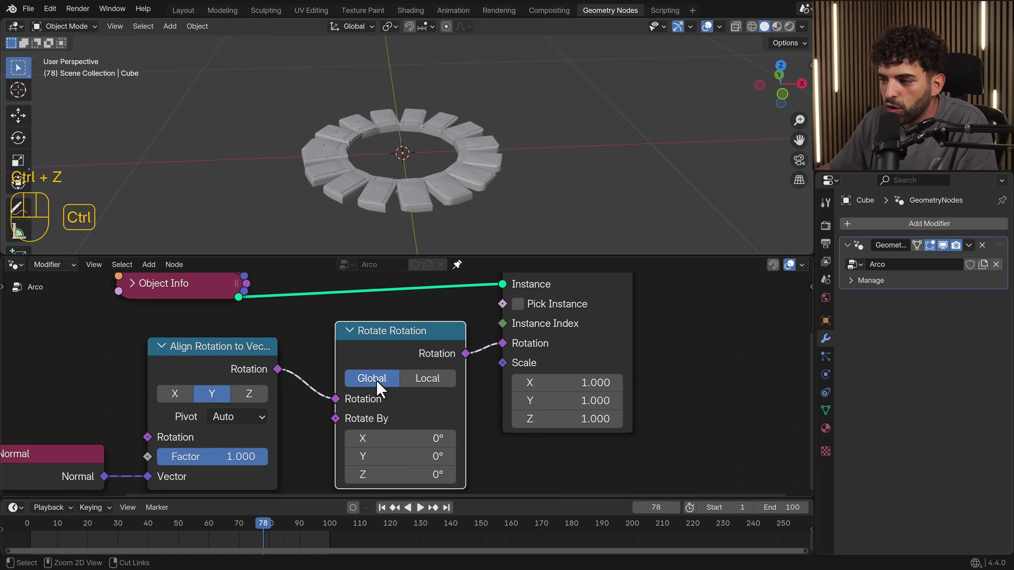
{"action": "left_click_drag", "start_coordinate": [396, 455], "coordinate": [436, 455]}
{"action": "key", "text": "ctrl+z"}
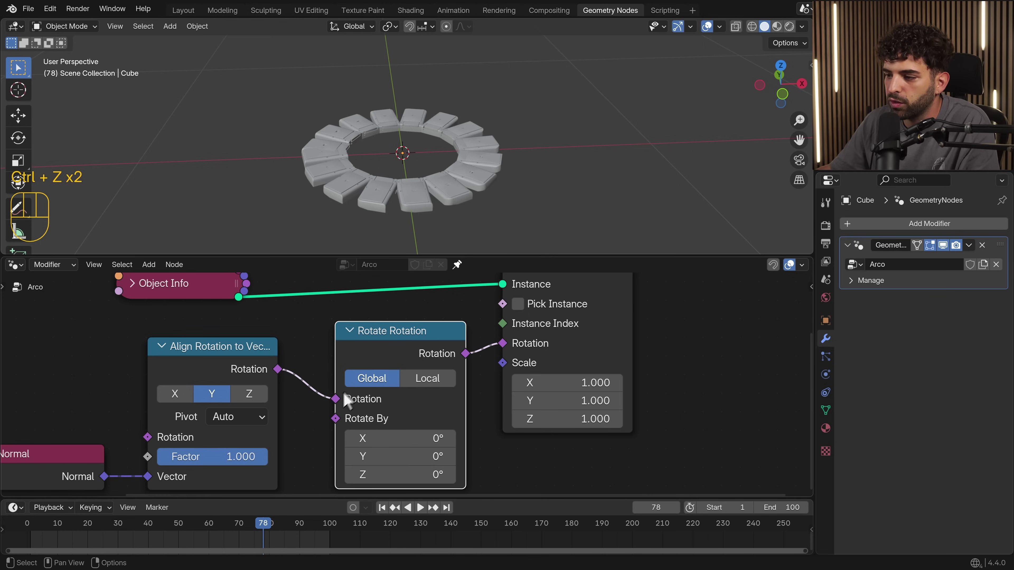
Switch Rotate Rotation to Local space and set its Rotate By X to 180°.
{"action": "left_click", "coordinate": [435, 389]}
{"action": "mouse_move", "coordinate": [407, 438]}
{"action": "left_mouse_down"}
{"action": "mouse_move", "coordinate": [443, 438]}
{"action": "mouse_move", "coordinate": [419, 438]}
{"action": "left_mouse_up"}
{"action": "key", "text": "ctrl+z"}
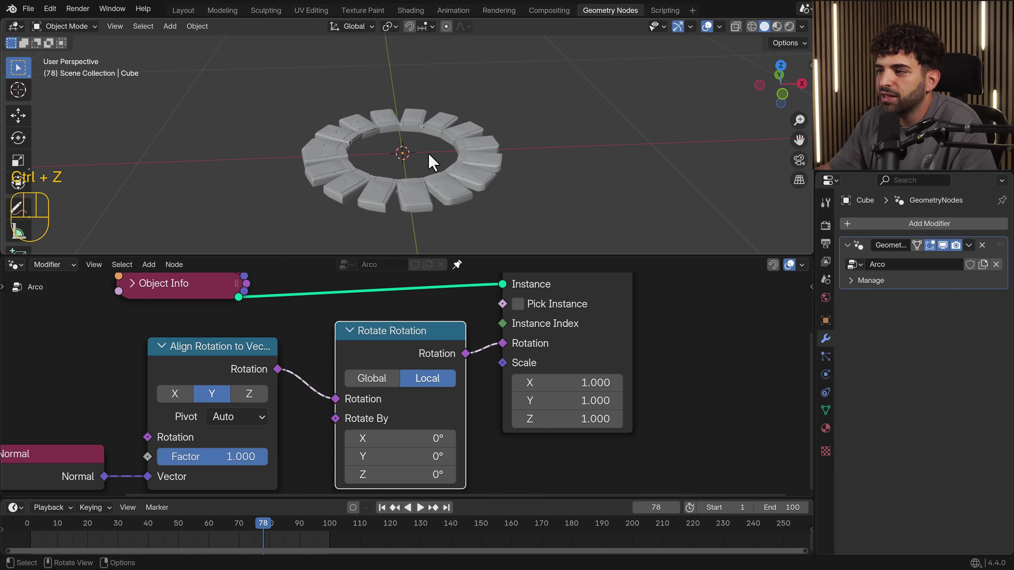
{"action": "scroll", "coordinate": [427, 166], "scroll_direction": "up", "scroll_amount": 3}
{"action": "middle_click_drag", "start_coordinate": [466, 172], "coordinate": [426, 184]}
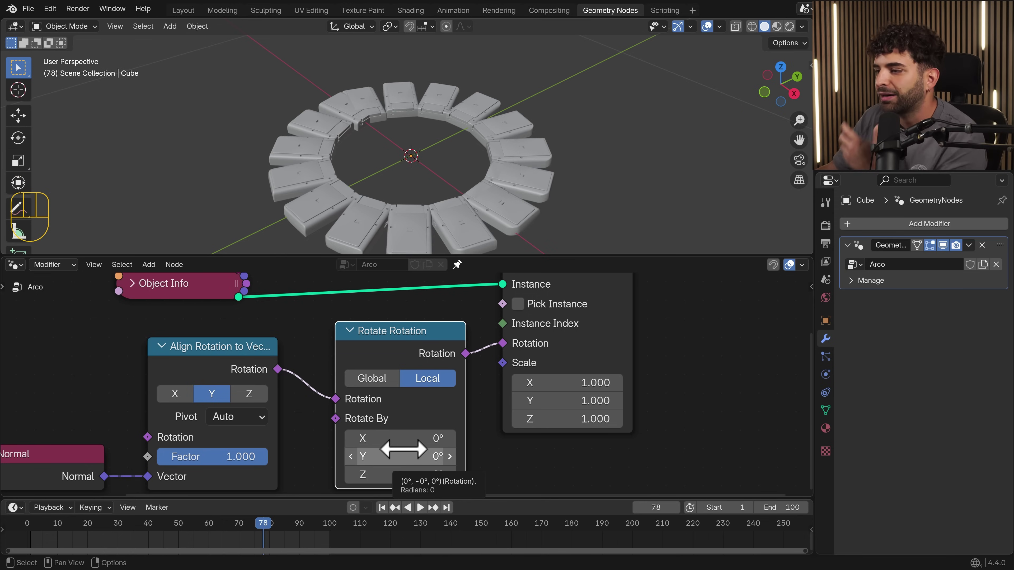
{"action": "left_click_drag", "start_coordinate": [397, 439], "coordinate": [470, 438]}
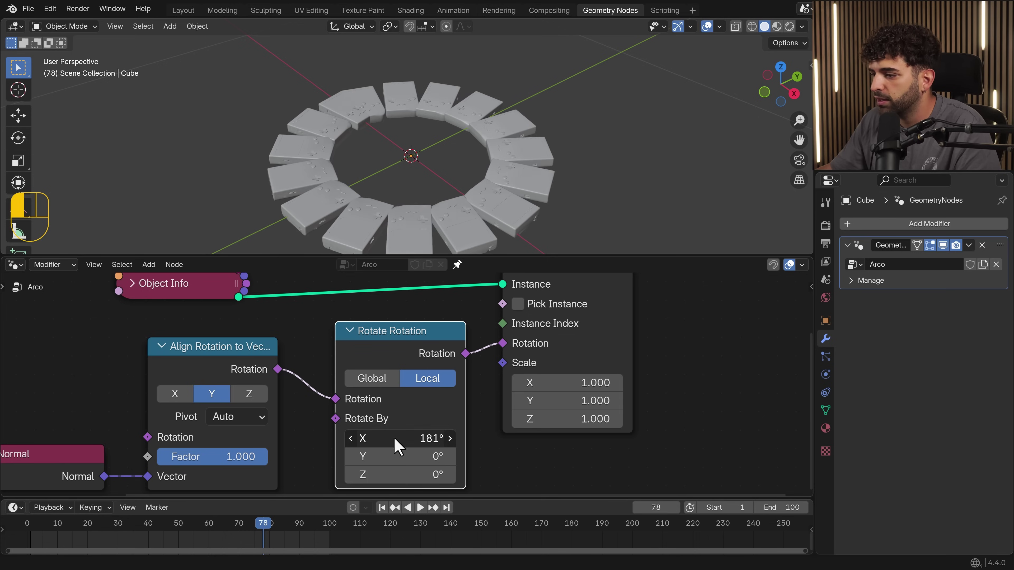
{"action": "type", "text": "180"}
{"action": "key", "text": "Return"}
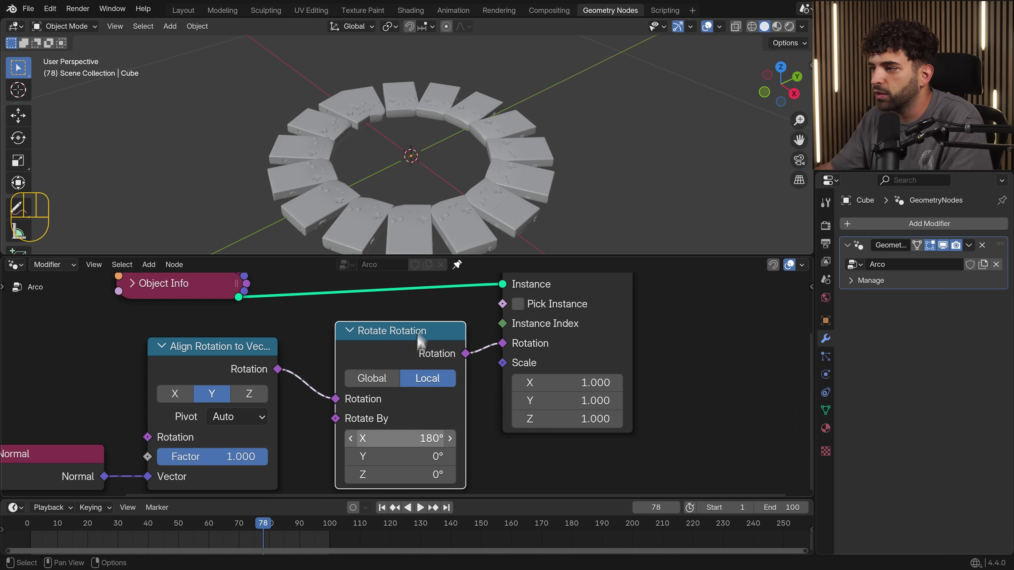
Set Rotate Rotation's Rotate By Y to about 26.7° and Z to about 22.7° to tilt the instances.
{"action": "middle_click_drag", "start_coordinate": [443, 157], "coordinate": [421, 161]}
{"action": "scroll", "coordinate": [428, 162], "scroll_direction": "up", "scroll_amount": 1}
{"action": "scroll", "coordinate": [439, 208], "scroll_direction": "down", "scroll_amount": 1}
{"action": "left_click_drag", "start_coordinate": [390, 459], "coordinate": [394, 474]}
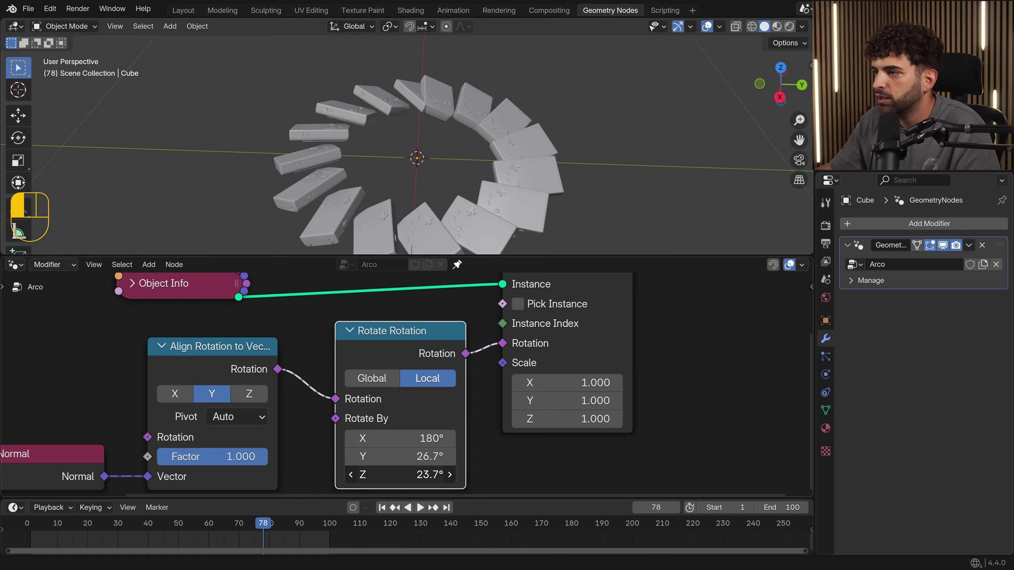
Play the animation from the first frame in top view and examine the instances where the arc's ends meet.
{"action": "key", "text": "KP_7"}
{"action": "scroll", "coordinate": [441, 132], "scroll_direction": "down", "scroll_amount": 3}
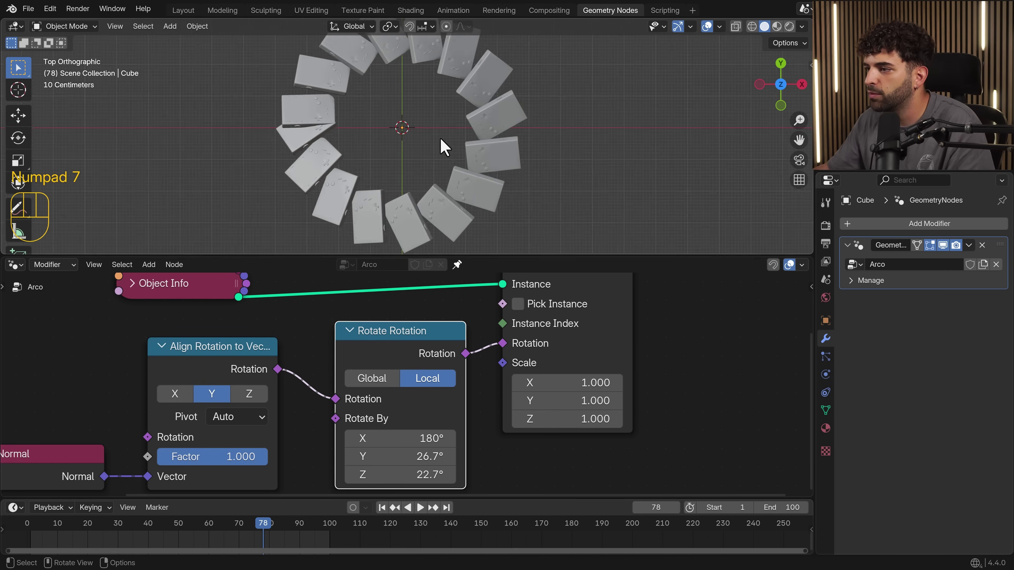
{"action": "middle_click_drag", "start_coordinate": [444, 131], "coordinate": [442, 163], "text": "shift"}
{"action": "left_click", "coordinate": [381, 507]}
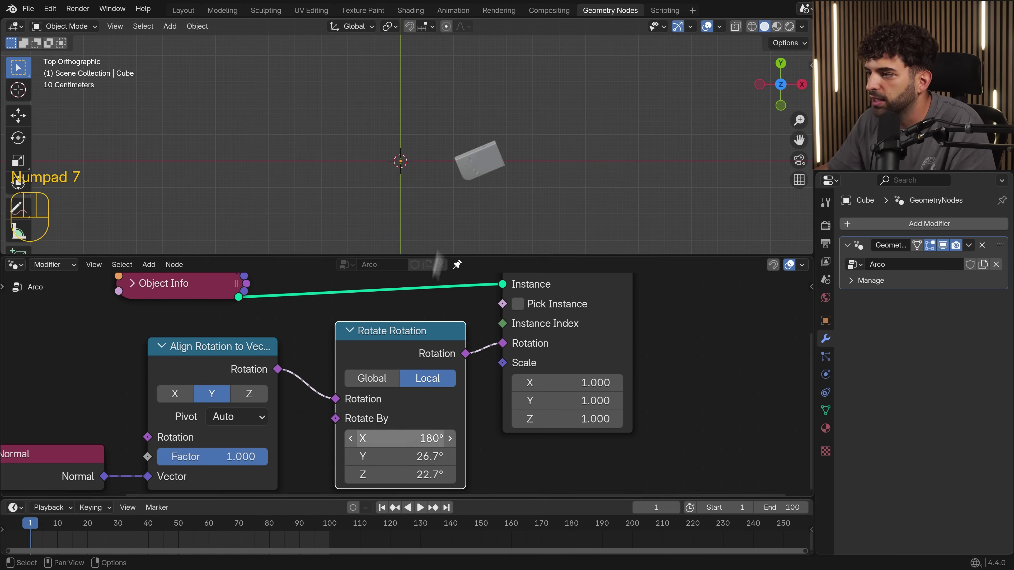
{"action": "key", "text": "space"}
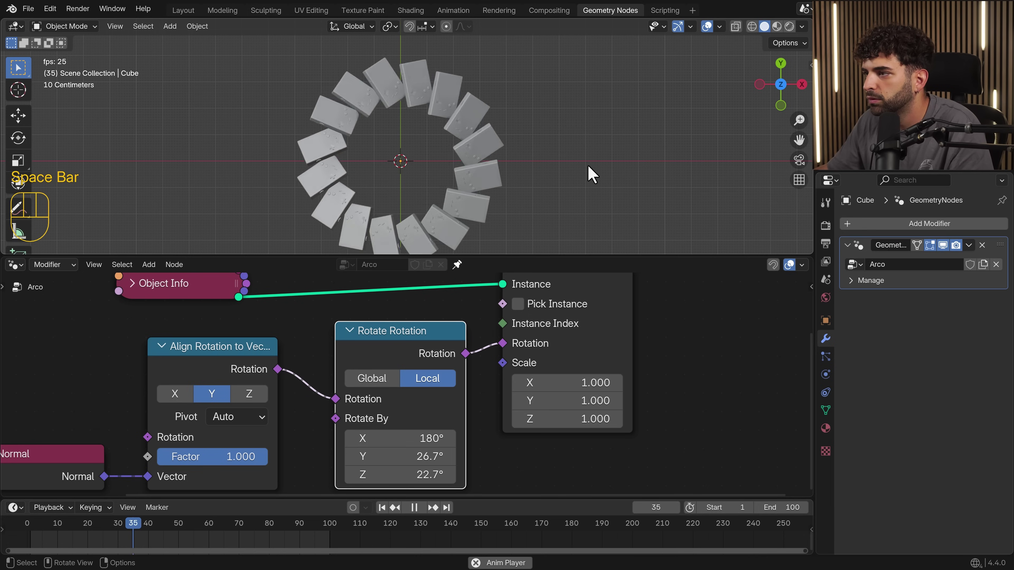
{"action": "key", "text": "space"}
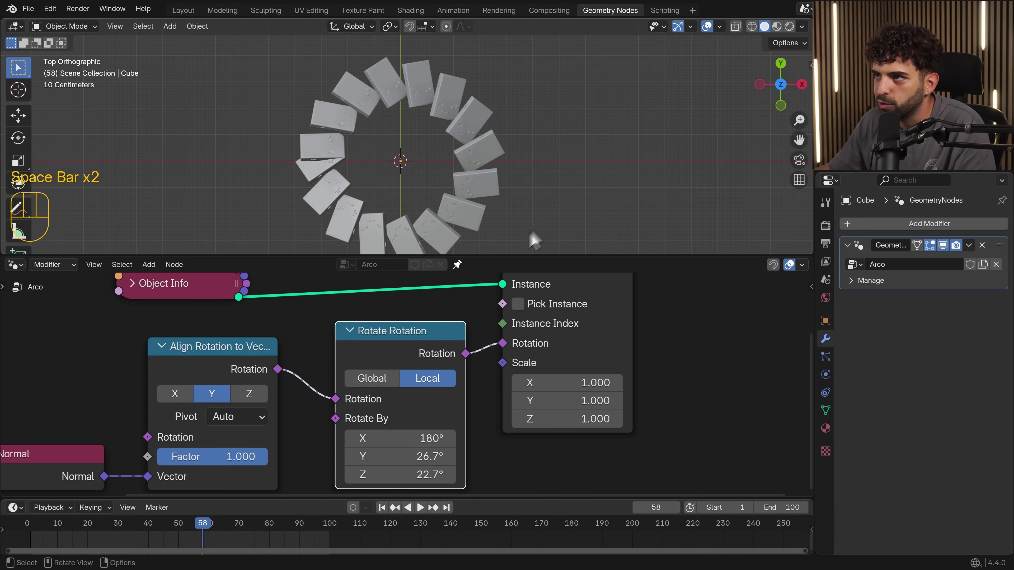
{"action": "scroll", "coordinate": [319, 184], "scroll_direction": "up", "scroll_amount": 5}
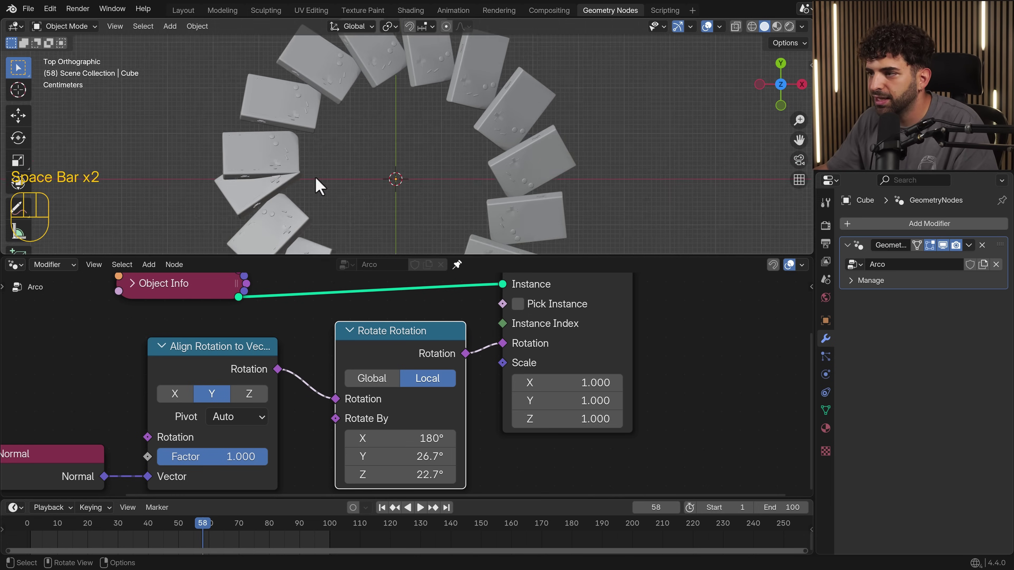
{"action": "middle_click_drag", "start_coordinate": [323, 166], "coordinate": [583, 168], "text": "shift"}
{"action": "scroll", "coordinate": [543, 185], "scroll_direction": "up", "scroll_amount": 3}
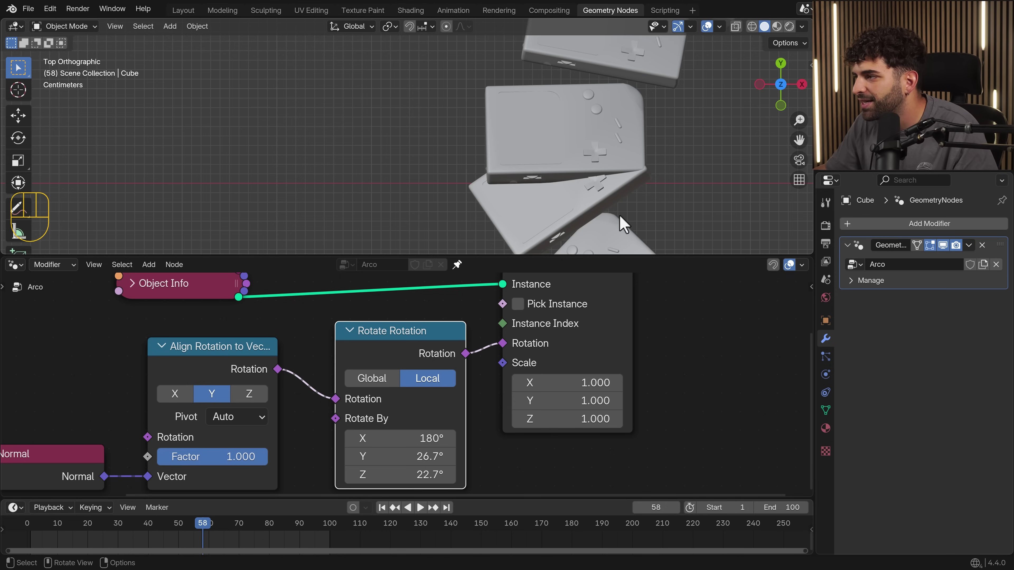
{"action": "scroll", "coordinate": [598, 207], "scroll_direction": "down", "scroll_amount": 4}
{"action": "middle_click_drag", "start_coordinate": [536, 185], "coordinate": [436, 185], "text": "shift"}
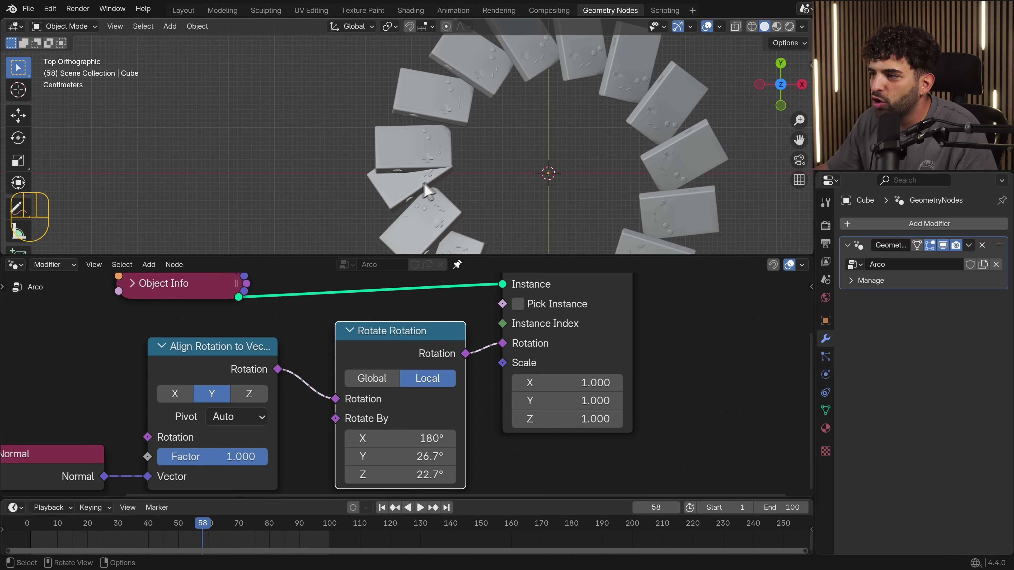
{"action": "scroll", "coordinate": [433, 180], "scroll_direction": "down", "scroll_amount": 3}
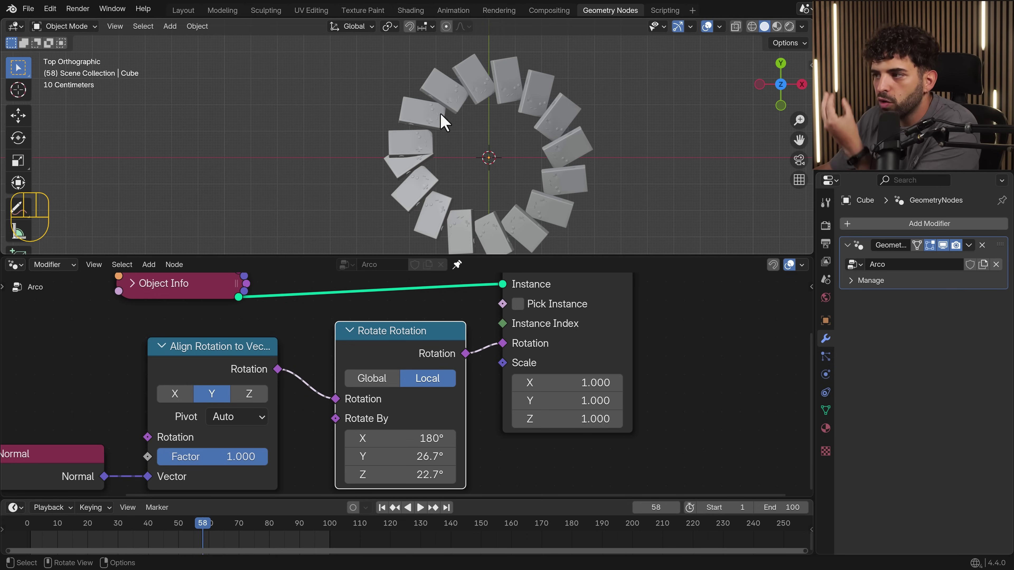
Test the Arc node with fewer points by lowering its Resolution, raising it to 13 and restoring it to 16.
{"action": "middle_click_drag", "start_coordinate": [353, 370], "coordinate": [399, 365]}
{"action": "left_click_drag", "start_coordinate": [292, 296], "coordinate": [295, 295]}
{"action": "scroll", "coordinate": [347, 384], "scroll_direction": "up", "scroll_amount": 2}
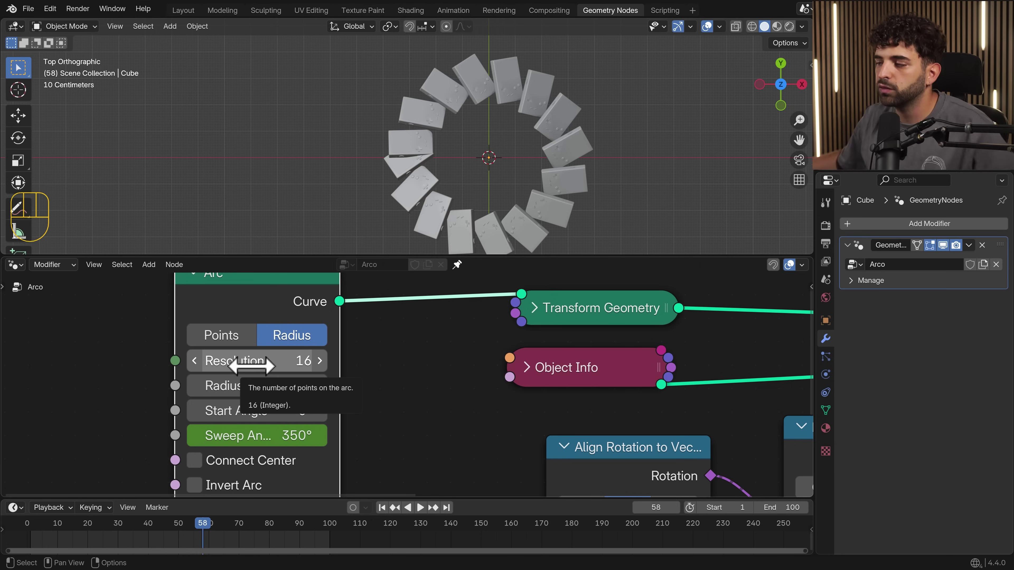
{"action": "left_click", "coordinate": [195, 363]}
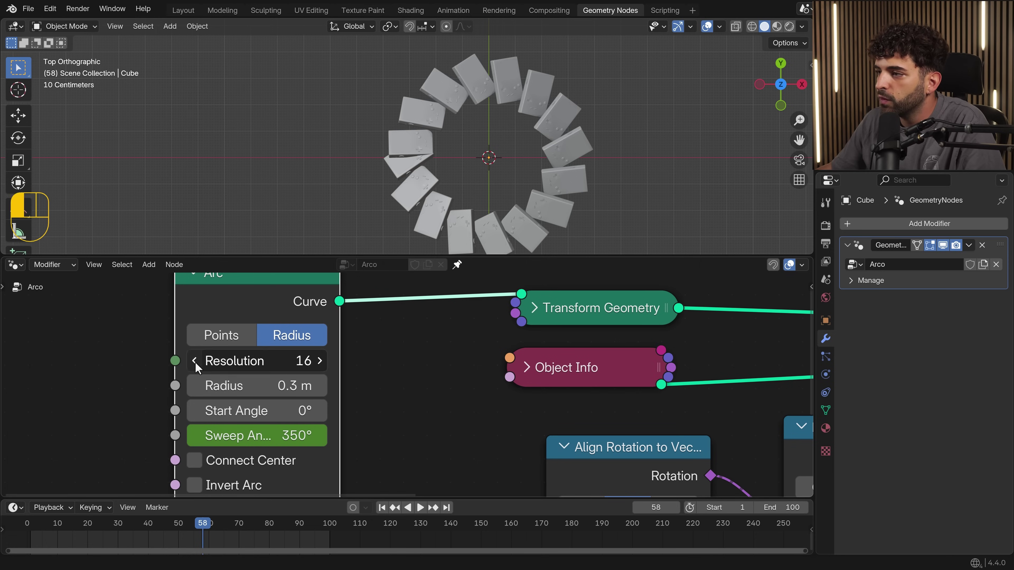
{"action": "left_click", "coordinate": [196, 363]}
{"action": "left_click", "coordinate": [196, 362]}
{"action": "left_click", "coordinate": [196, 362]}
{"action": "left_click", "coordinate": [196, 363]}
{"action": "left_click", "coordinate": [195, 362]}
{"action": "left_click", "coordinate": [196, 362]}
{"action": "left_click", "coordinate": [196, 362]}
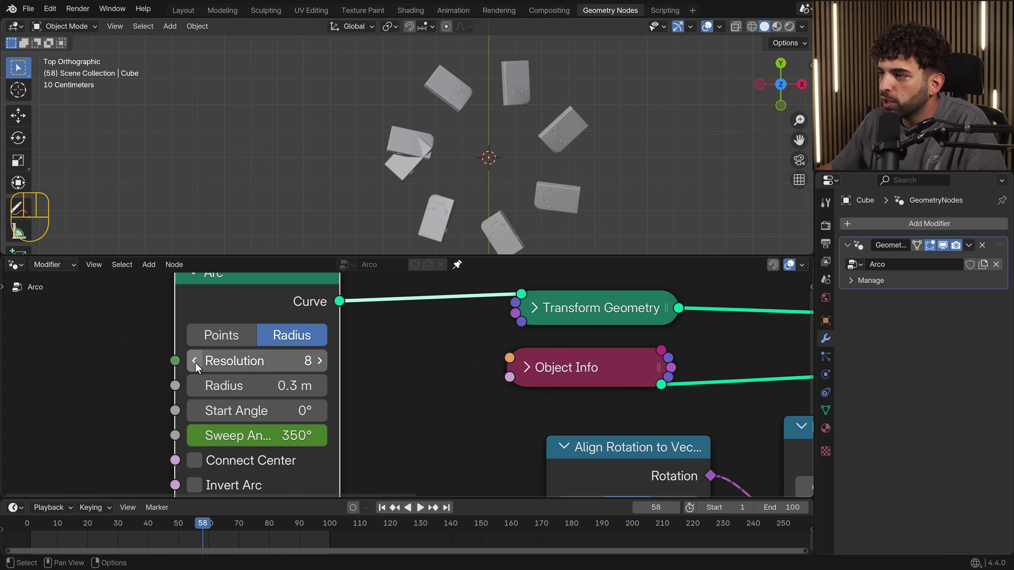
{"action": "left_click", "coordinate": [196, 363]}
{"action": "left_click", "coordinate": [196, 362]}
{"action": "left_click", "coordinate": [319, 362]}
{"action": "left_click", "coordinate": [319, 362]}
{"action": "left_click", "coordinate": [319, 362]}
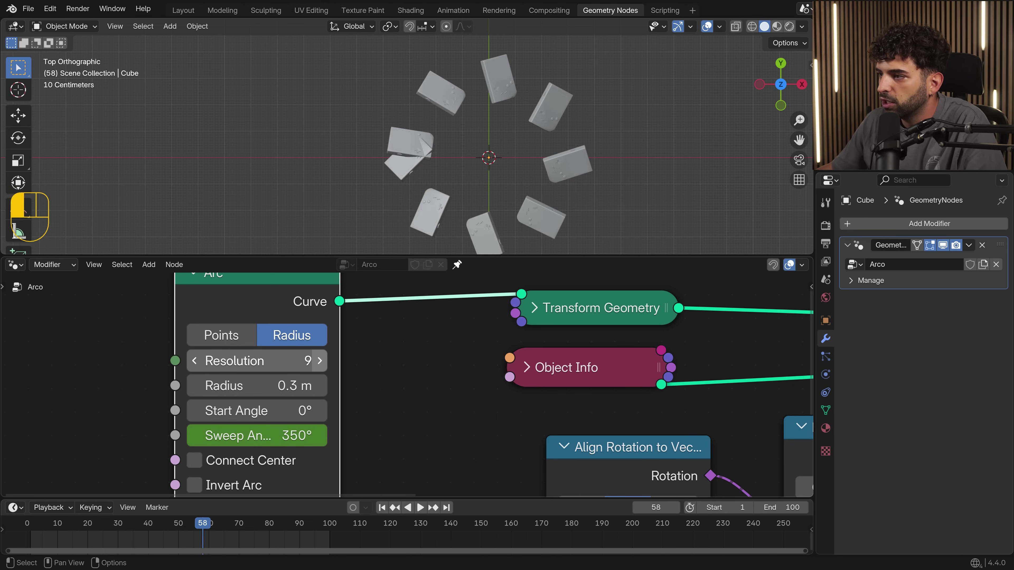
{"action": "left_click", "coordinate": [319, 361]}
{"action": "left_click", "coordinate": [319, 361]}
{"action": "left_click", "coordinate": [319, 361]}
{"action": "left_click", "coordinate": [319, 361]}
{"action": "left_click", "coordinate": [259, 360]}
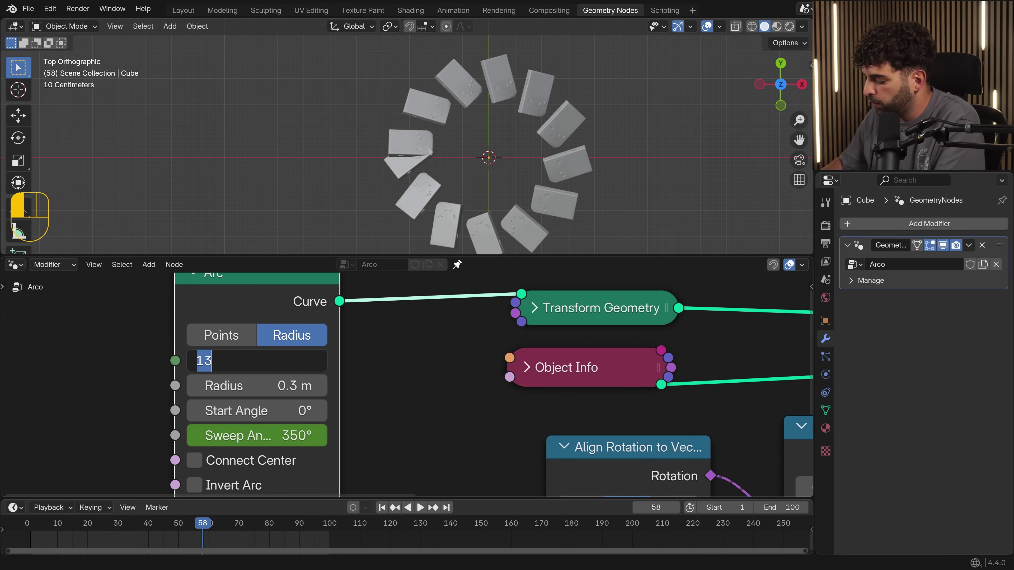
{"action": "type", "text": "16"}
{"action": "key", "text": "Return"}
Step the Arc node's Resolution down again for a closer comparison of instance spacing and return it to 16.
{"action": "scroll", "coordinate": [443, 185], "scroll_direction": "up", "scroll_amount": 4}
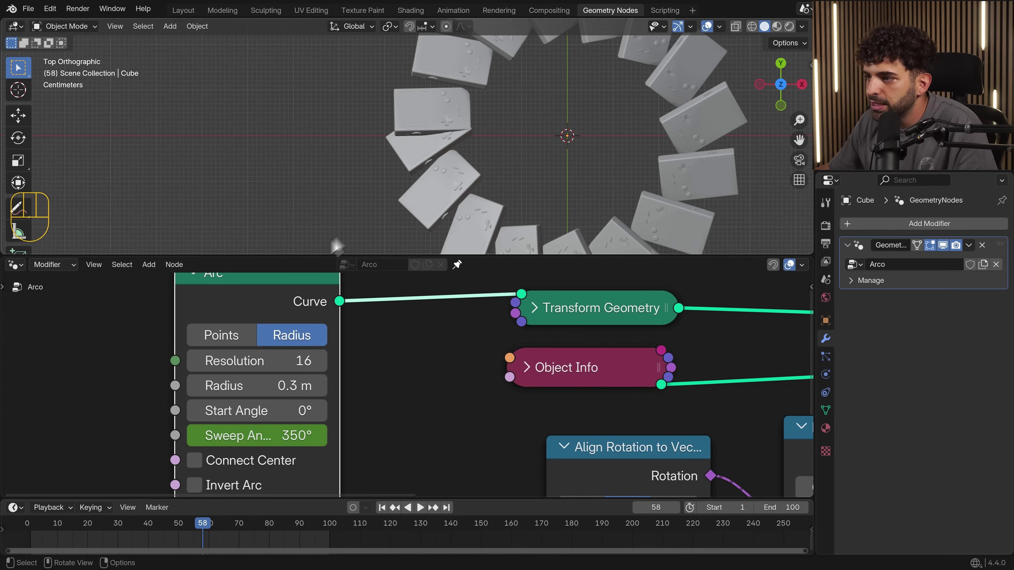
{"action": "left_click", "coordinate": [194, 361]}
{"action": "left_click", "coordinate": [194, 361]}
{"action": "left_click", "coordinate": [194, 360]}
{"action": "left_click", "coordinate": [195, 360]}
{"action": "left_click", "coordinate": [195, 360]}
{"action": "left_click", "coordinate": [320, 360]}
{"action": "left_click", "coordinate": [320, 361]}
{"action": "left_click", "coordinate": [319, 360]}
{"action": "left_click", "coordinate": [319, 361]}
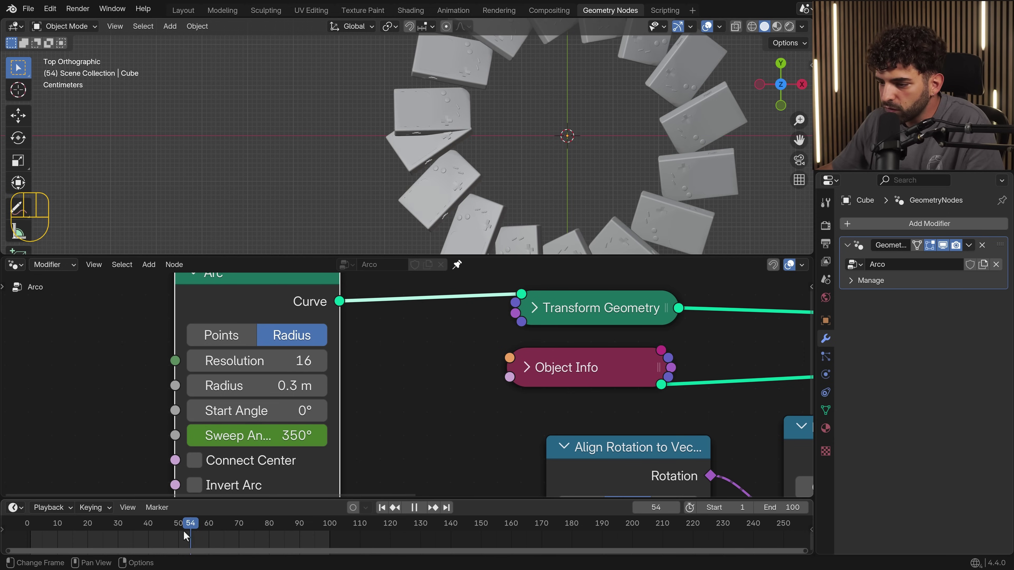
Raise the Arc node's Resolution to 23 and keyframe its Sweep Angle at about 344° on frame 50.
{"action": "left_click", "coordinate": [437, 203]}
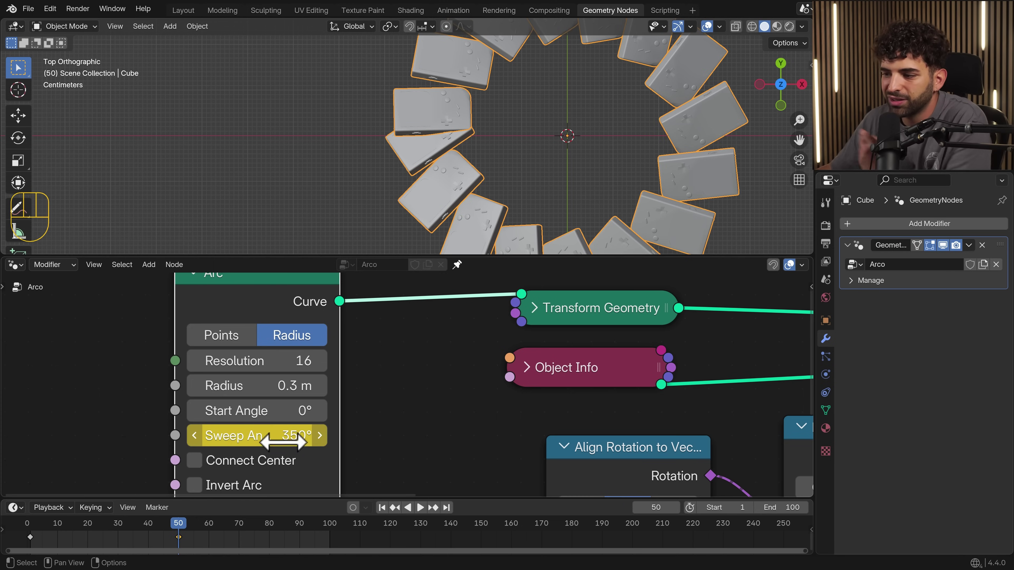
{"action": "mouse_move", "coordinate": [261, 438]}
{"action": "left_mouse_down", "text": "shift"}
{"action": "mouse_move", "coordinate": [283, 438]}
{"action": "mouse_move", "coordinate": [243, 438]}
{"action": "left_mouse_up", "text": "shift"}
{"action": "key", "text": "i"}
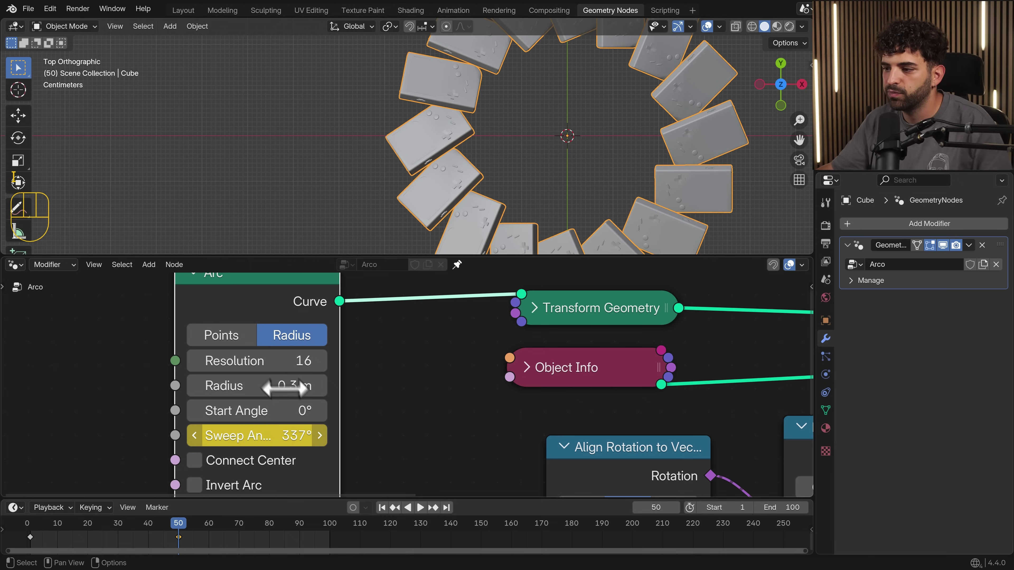
{"action": "left_click_drag", "start_coordinate": [251, 361], "coordinate": [295, 360]}
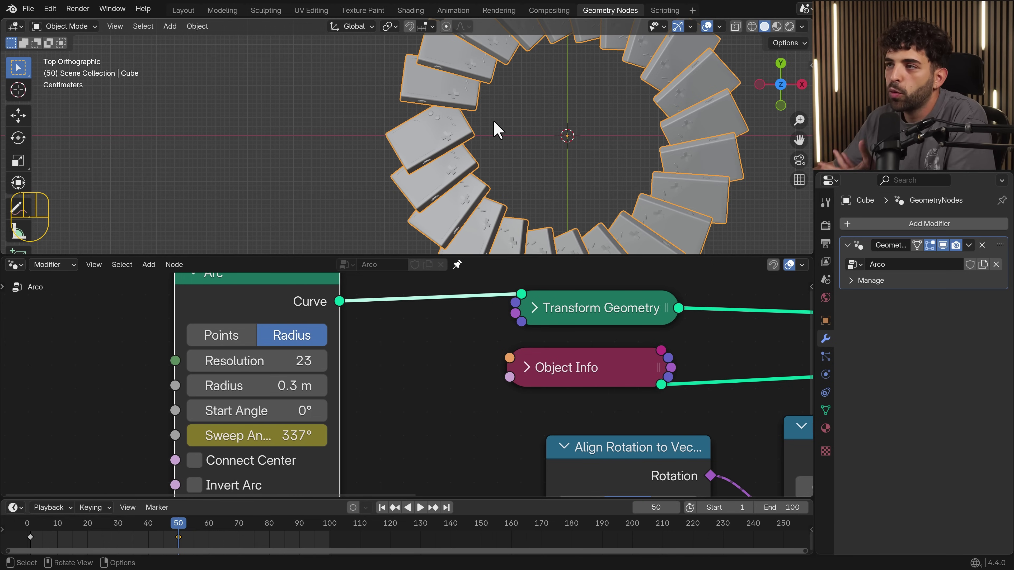
{"action": "left_click_drag", "start_coordinate": [254, 435], "coordinate": [260, 435], "text": "shift"}
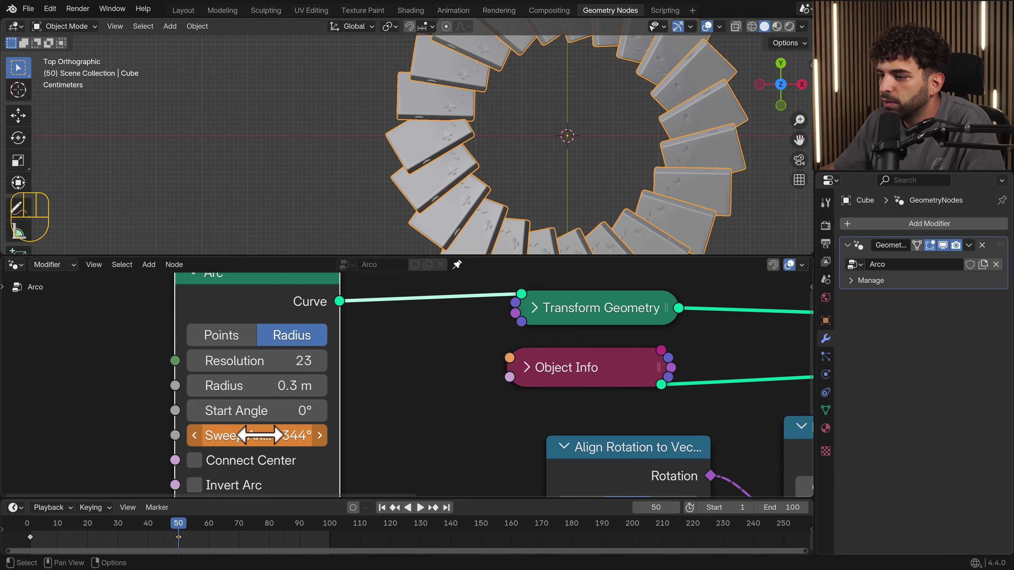
Enlarge the 3D viewport and reduce the Arc node's Radius to 0.14 m for a tighter ring of instances.
{"action": "scroll", "coordinate": [471, 160], "scroll_direction": "down", "scroll_amount": 3}
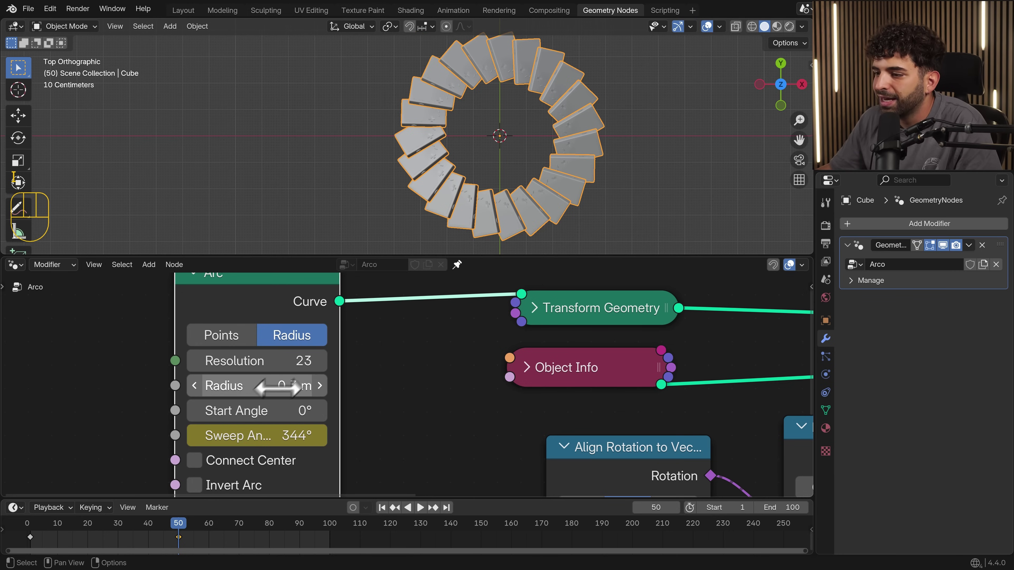
{"action": "middle_click_drag", "start_coordinate": [550, 136], "coordinate": [460, 162], "text": "shift"}
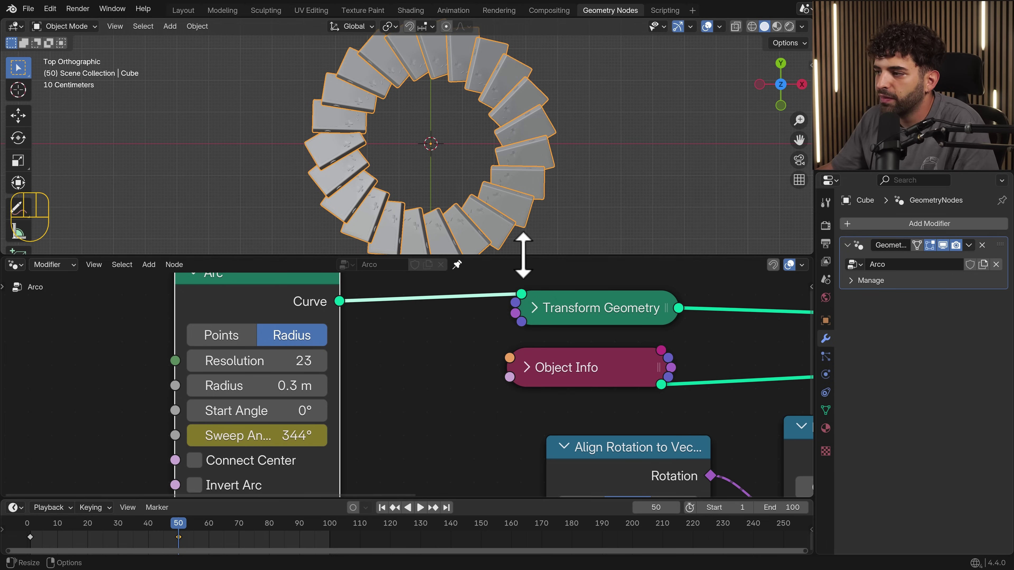
{"action": "left_click_drag", "start_coordinate": [523, 255], "coordinate": [517, 307]}
{"action": "scroll", "coordinate": [381, 403], "scroll_direction": "down", "scroll_amount": 3}
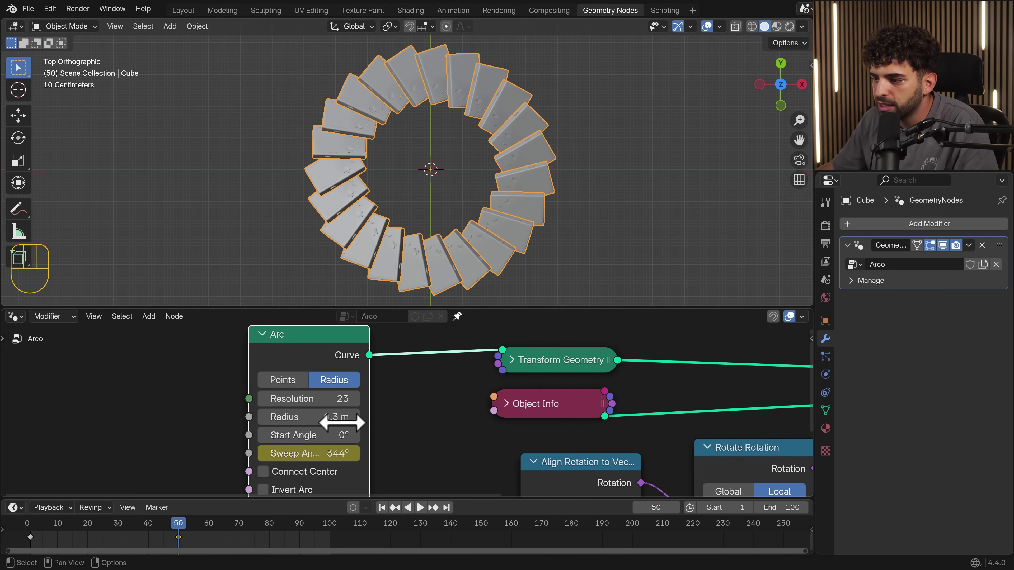
{"action": "middle_click_drag", "start_coordinate": [463, 227], "coordinate": [283, 191]}
{"action": "middle_click_drag", "start_coordinate": [371, 262], "coordinate": [383, 304]}
{"action": "scroll", "coordinate": [389, 433], "scroll_direction": "up", "scroll_amount": 1}
{"action": "left_click_drag", "start_coordinate": [291, 417], "coordinate": [251, 418], "text": "shift"}
{"action": "middle_click_drag", "start_coordinate": [464, 283], "coordinate": [434, 242]}
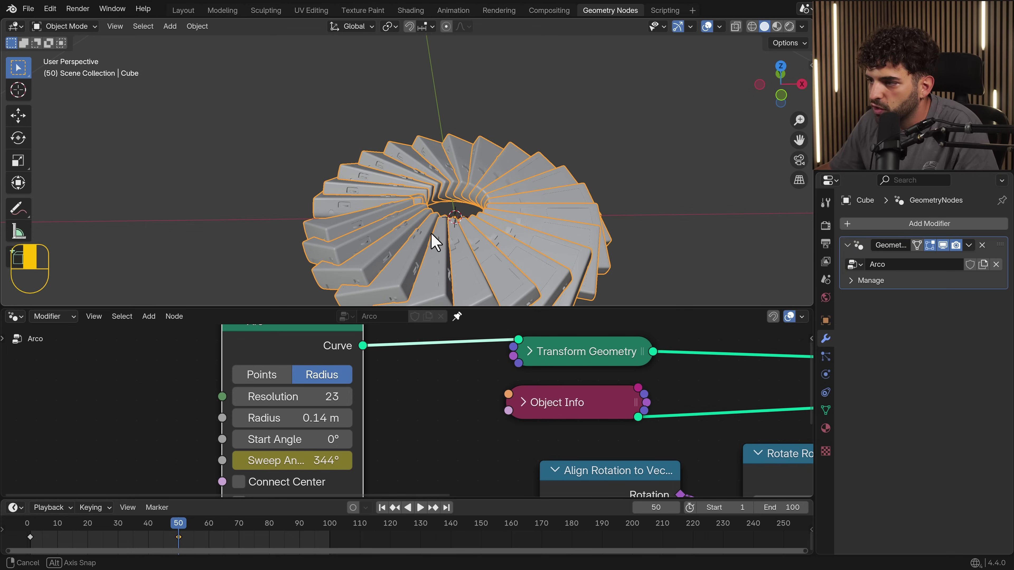
Try a Rotate By Y of about 42.2° on the Rotate Rotation node and undo it.
{"action": "scroll", "coordinate": [403, 423], "scroll_direction": "down", "scroll_amount": 3}
{"action": "middle_click_drag", "start_coordinate": [656, 489], "coordinate": [538, 409]}
{"action": "middle_click_drag", "start_coordinate": [696, 436], "coordinate": [452, 419]}
{"action": "left_click_drag", "start_coordinate": [373, 433], "coordinate": [411, 439]}
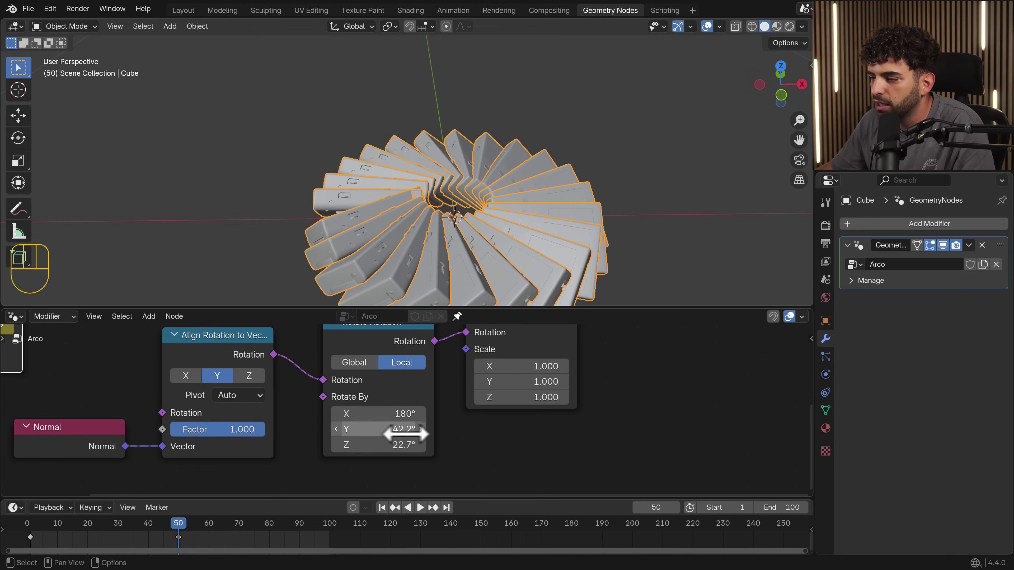
{"action": "key", "text": "ctrl+z"}
Set the Arc node's Resolution to 12 and fine-tune its Radius to 0.15 m against the top view.
{"action": "scroll", "coordinate": [306, 379], "scroll_direction": "down", "scroll_amount": 4}
{"action": "middle_click_drag", "start_coordinate": [311, 384], "coordinate": [487, 441]}
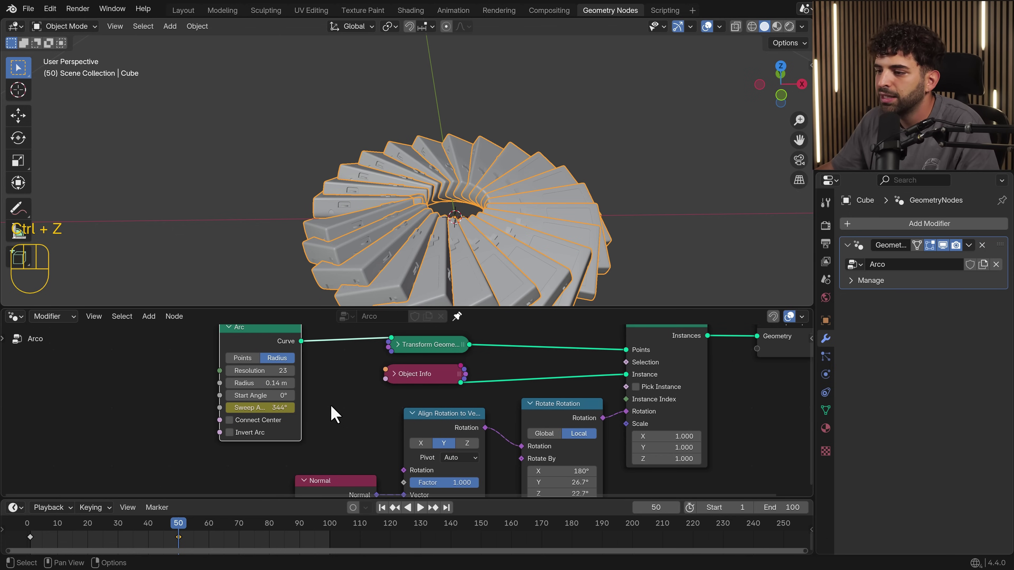
{"action": "scroll", "coordinate": [326, 405], "scroll_direction": "up", "scroll_amount": 2}
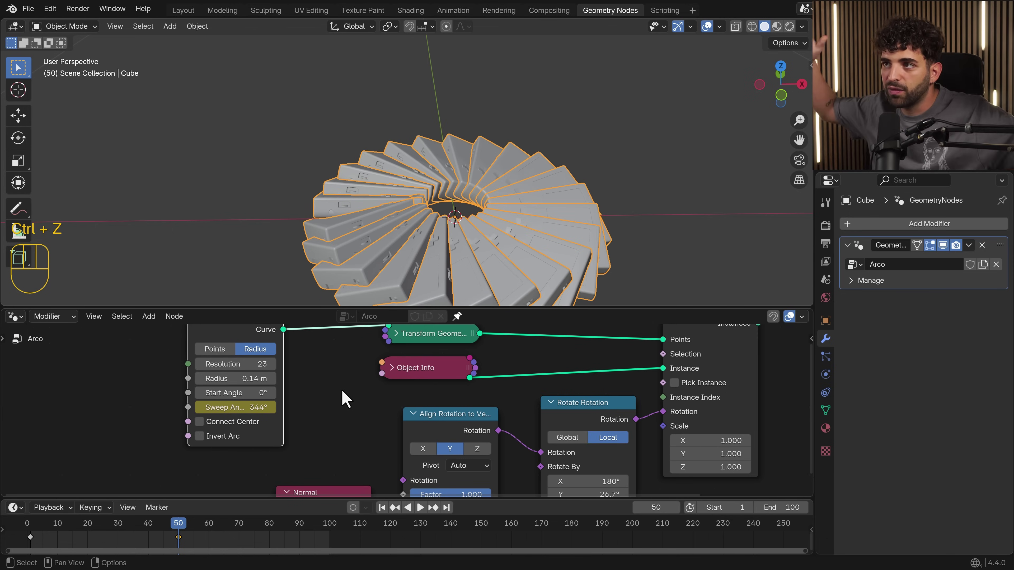
{"action": "middle_click_drag", "start_coordinate": [339, 385], "coordinate": [360, 420]}
{"action": "scroll", "coordinate": [343, 423], "scroll_direction": "up", "scroll_amount": 2}
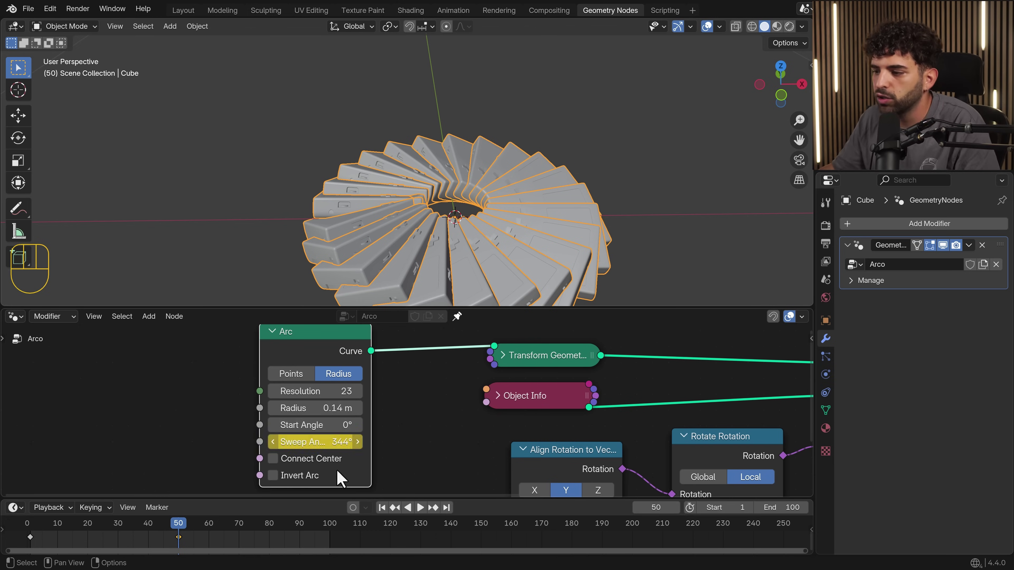
{"action": "left_click", "coordinate": [320, 391]}
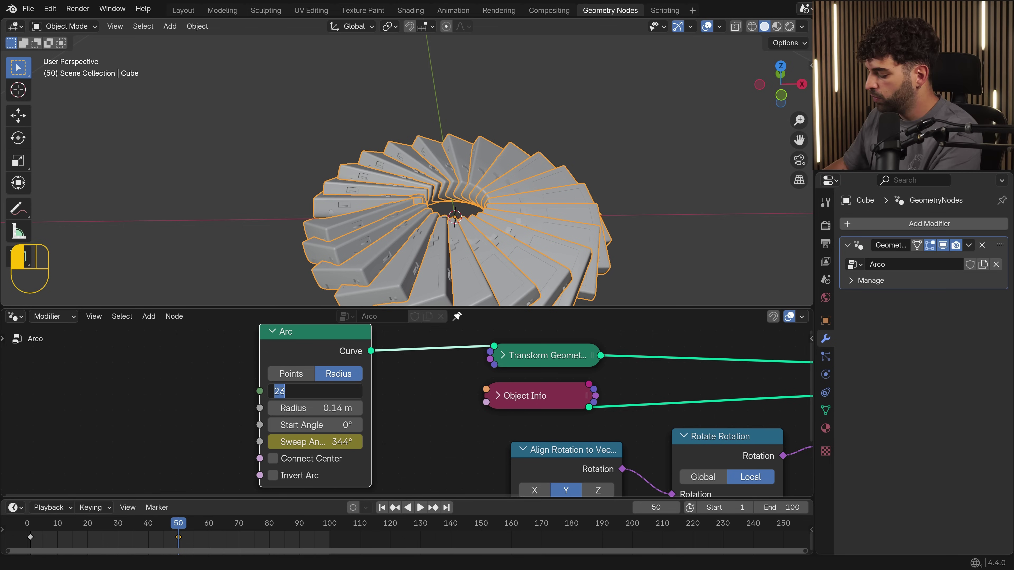
{"action": "key", "text": "Return"}
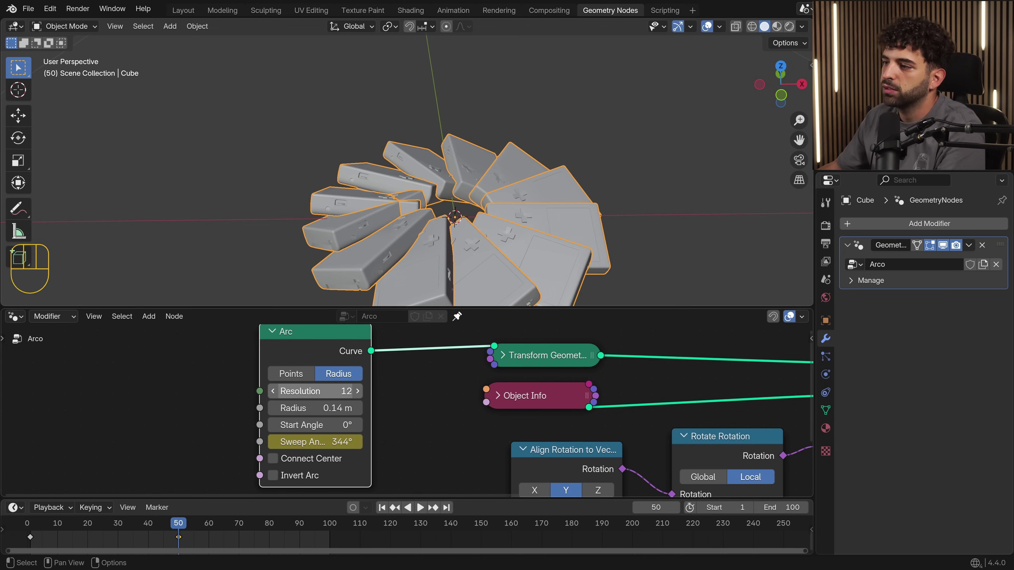
{"action": "key", "text": "KP_7"}
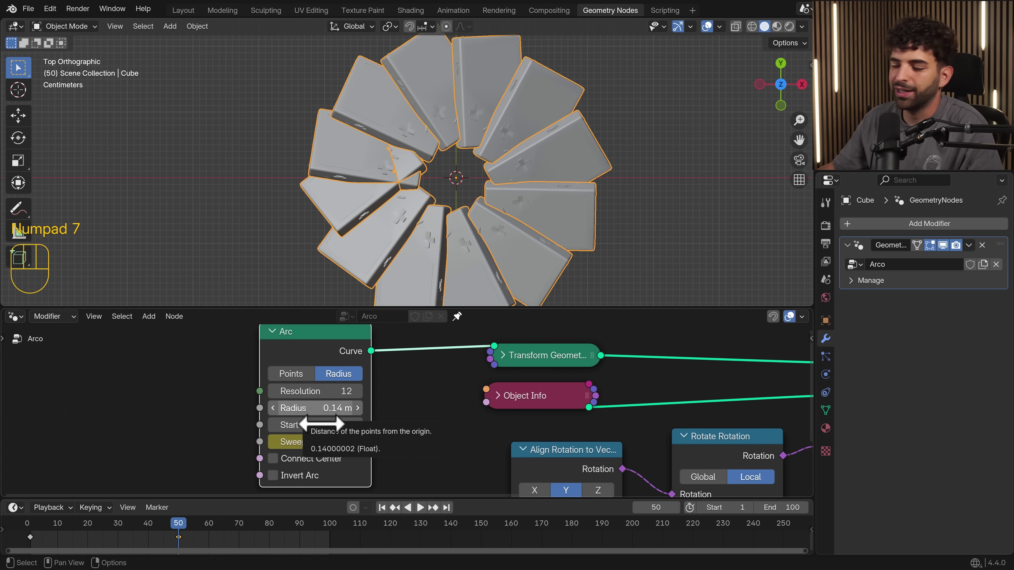
{"action": "mouse_move", "coordinate": [315, 408]}
{"action": "left_mouse_down", "text": "shift"}
{"action": "mouse_move", "coordinate": [339, 408]}
{"action": "mouse_move", "coordinate": [318, 408]}
{"action": "left_mouse_up", "text": "shift"}
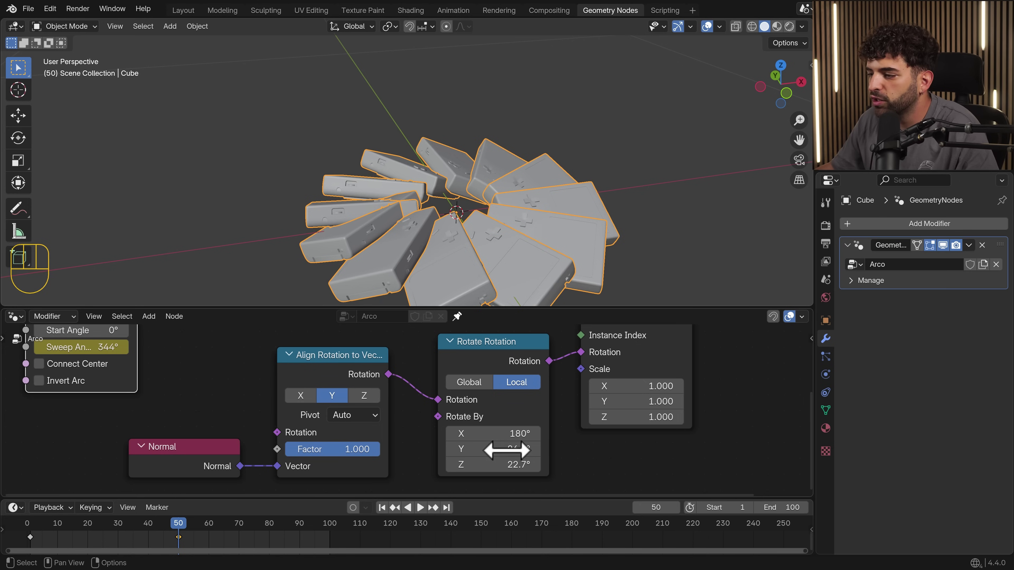
Set Rotate Rotation's Rotate By Y to about 32.5° and Z to 0°, undoing a trial change of X to 229°.
{"action": "left_click_drag", "start_coordinate": [495, 448], "coordinate": [515, 433]}
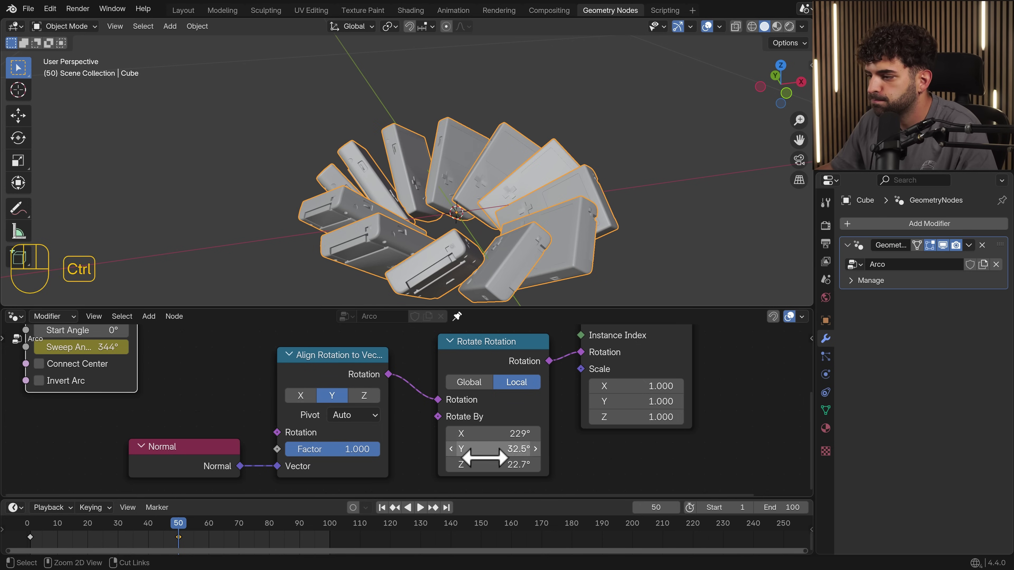
{"action": "key", "text": "ctrl+z"}
{"action": "mouse_move", "coordinate": [482, 464]}
{"action": "left_mouse_down"}
{"action": "mouse_move", "coordinate": [506, 464]}
{"action": "mouse_move", "coordinate": [471, 465]}
{"action": "left_mouse_up"}
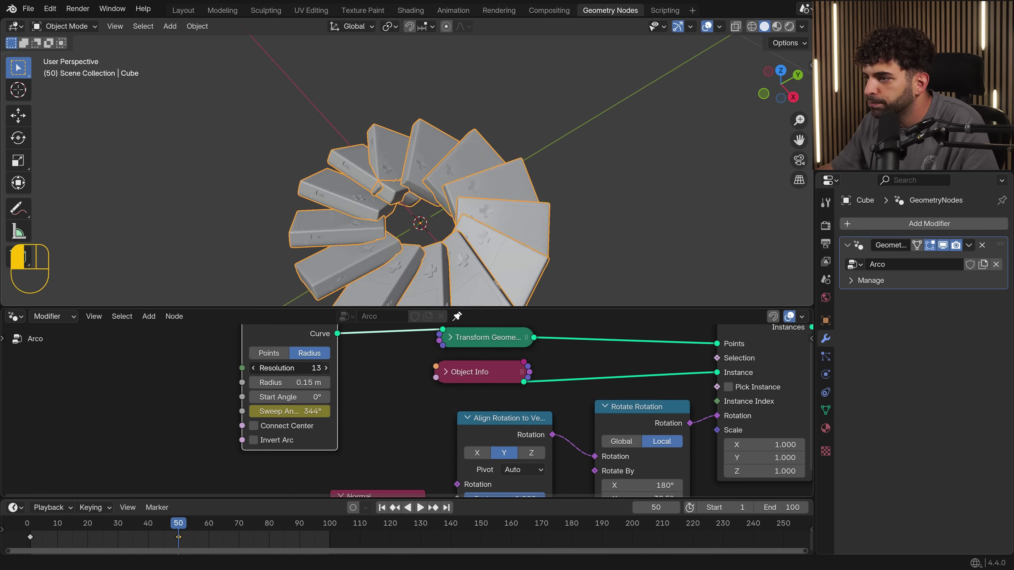
Play the animation from the first frame and examine how the tilted instances unfold along the arc.
{"action": "key", "text": "space"}
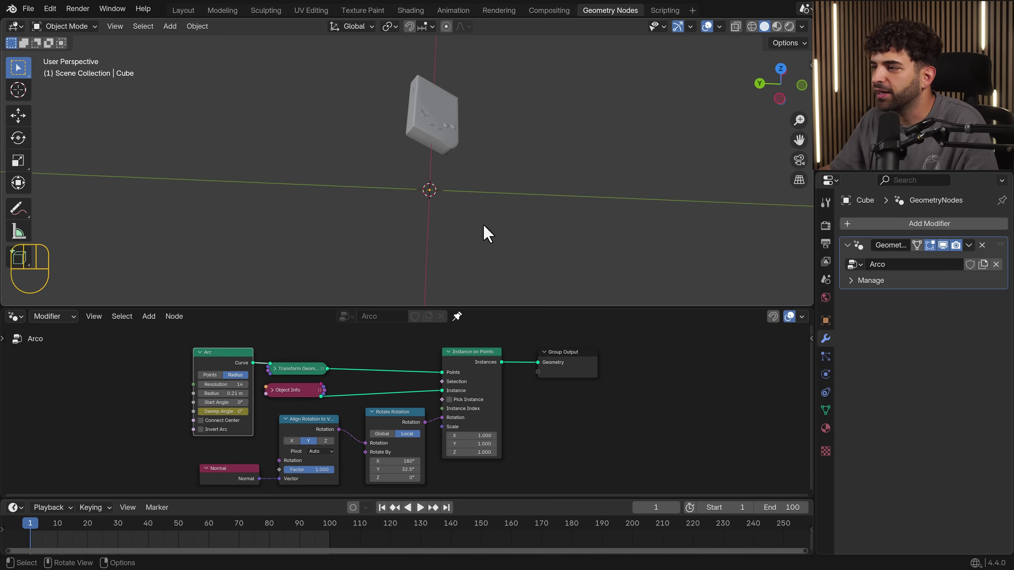
{"action": "key", "text": "space"}
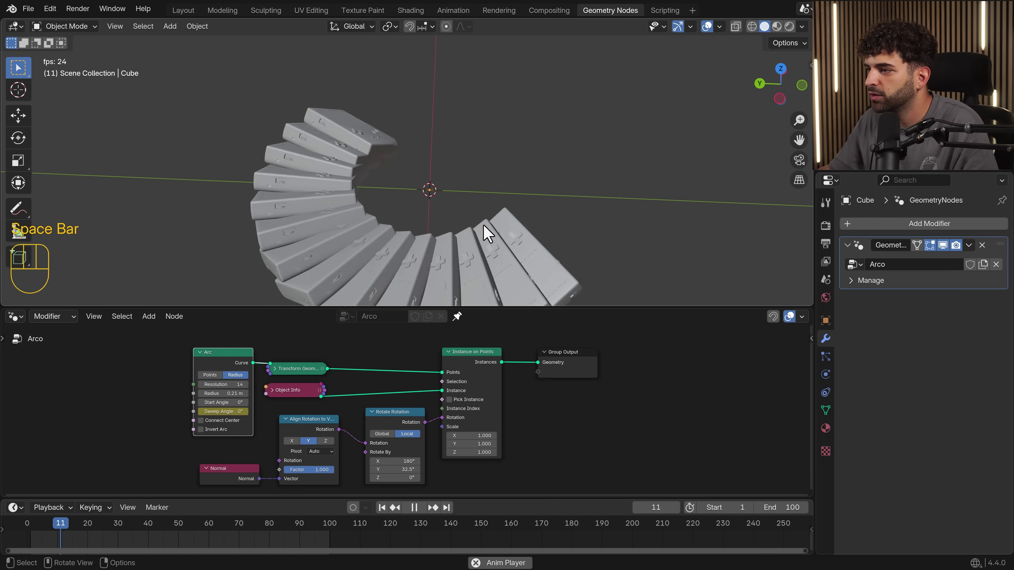
{"action": "key", "text": "space"}
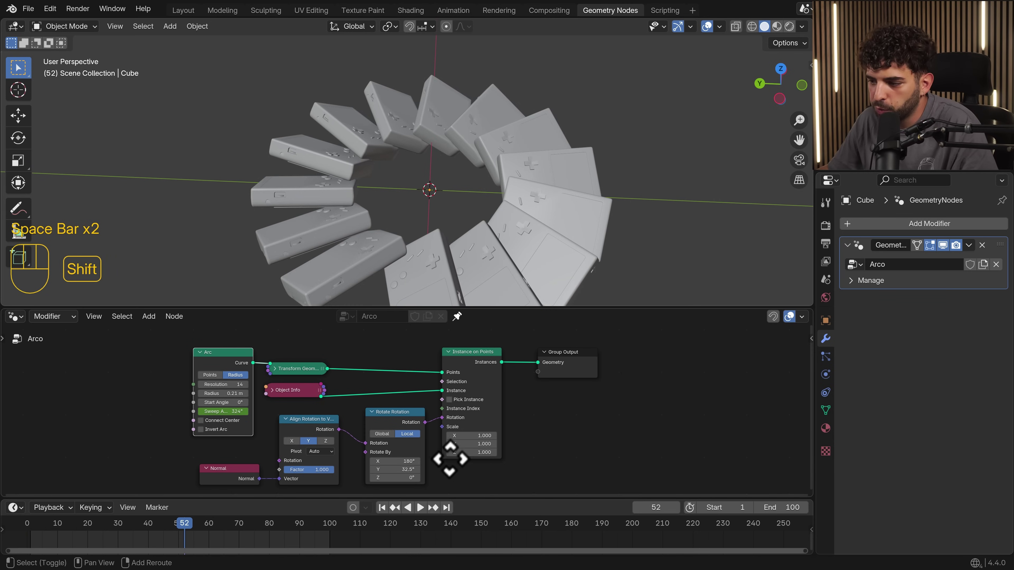
Undo a trial change of Rotate By Z and keyframe the Rotate Rotation node's Rotate By values at frame 99.
{"action": "middle_click_drag", "start_coordinate": [449, 459], "coordinate": [449, 424], "text": "shift"}
{"action": "mouse_move", "coordinate": [392, 443]}
{"action": "left_mouse_down"}
{"action": "mouse_move", "coordinate": [407, 442]}
{"action": "mouse_move", "coordinate": [391, 453]}
{"action": "left_mouse_up"}
{"action": "key", "text": "ctrl+z"}
{"action": "left_click_drag", "start_coordinate": [23, 527], "coordinate": [224, 543]}
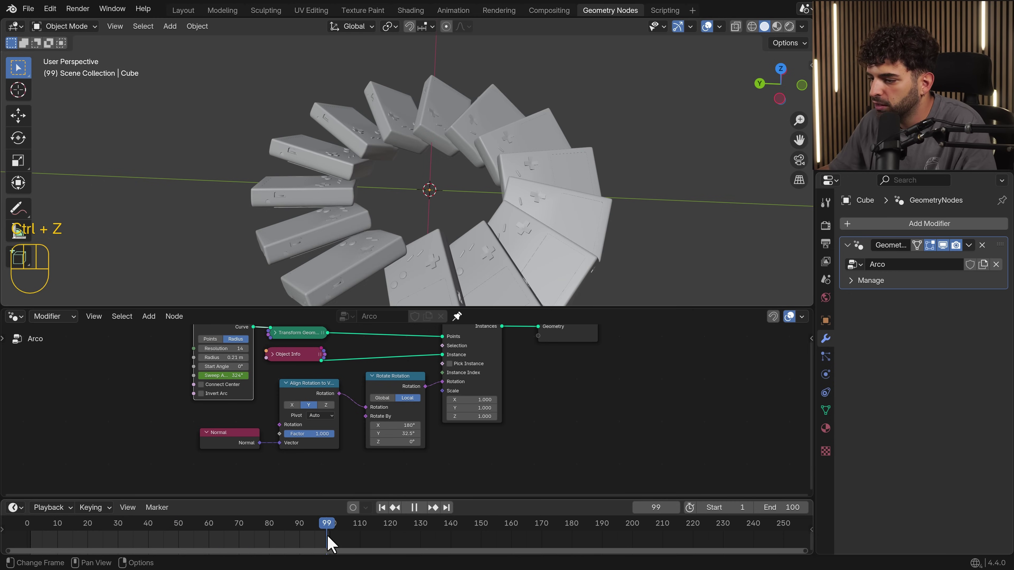
{"action": "key", "text": "i"}
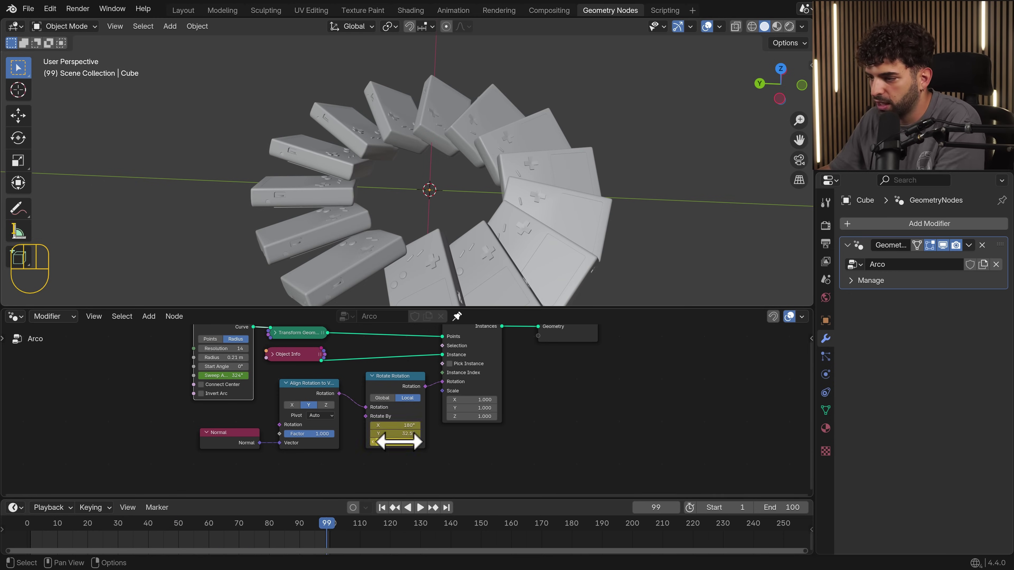
Keyframe Rotate By Z at about -52° on frame 6 and play the resulting rotation animation.
{"action": "left_click_drag", "start_coordinate": [283, 540], "coordinate": [47, 543]}
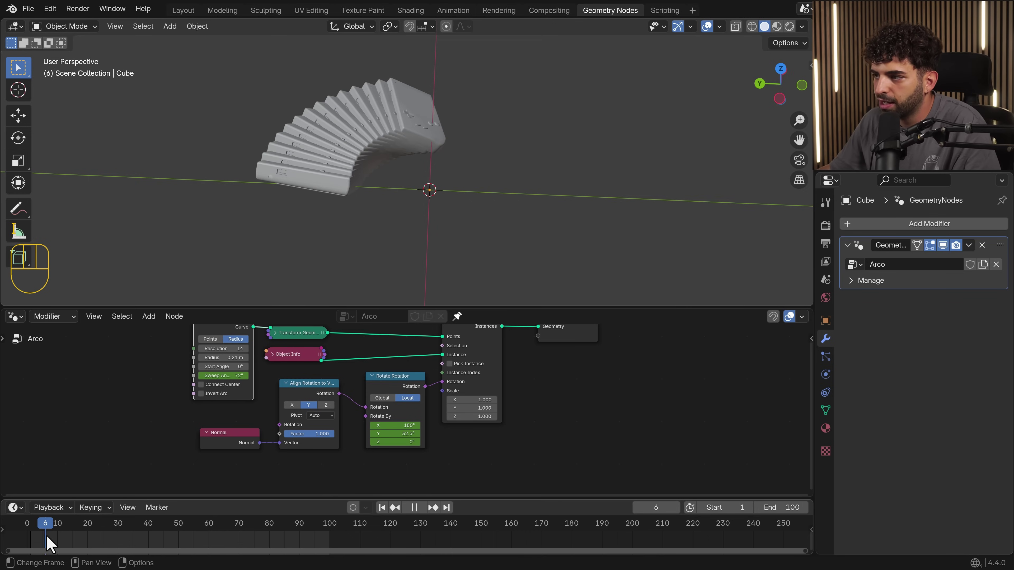
{"action": "mouse_move", "coordinate": [399, 441]}
{"action": "left_mouse_down", "text": "shift"}
{"action": "mouse_move", "coordinate": [379, 442]}
{"action": "mouse_move", "coordinate": [402, 443]}
{"action": "left_mouse_up", "text": "shift"}
{"action": "left_click", "coordinate": [421, 510]}
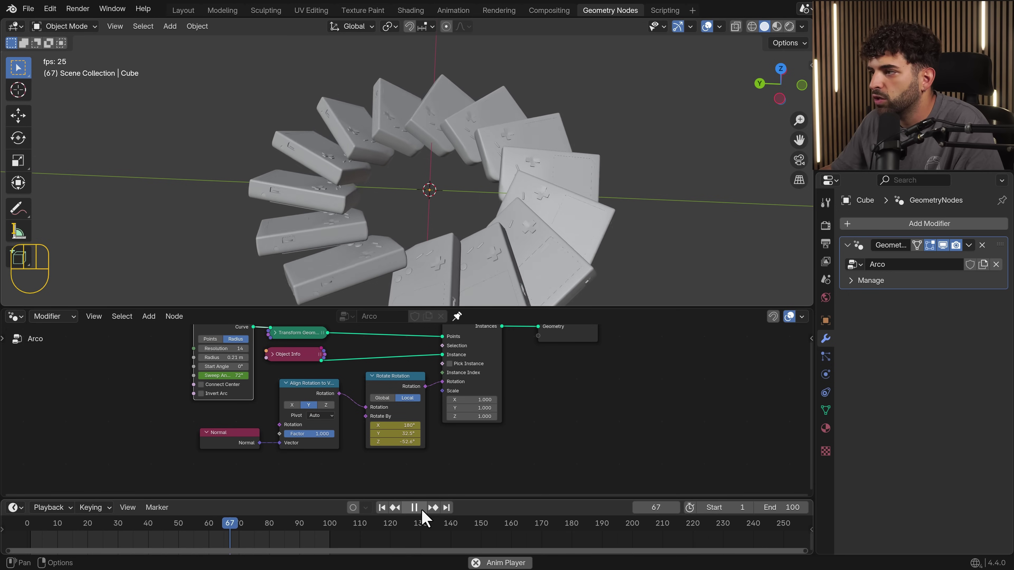
{"action": "left_click", "coordinate": [421, 510]}
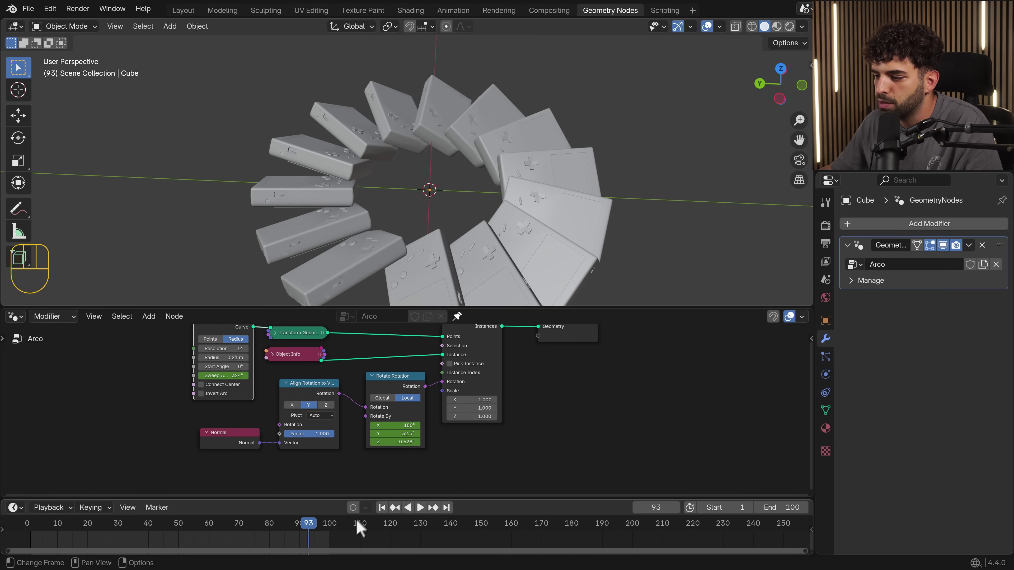
Undo the keyframed rotation changes on the Rotate Rotation node's Rotate By values.
{"action": "middle_click_drag", "start_coordinate": [335, 385], "coordinate": [257, 426]}
{"action": "scroll", "coordinate": [176, 366], "scroll_direction": "up", "scroll_amount": 1}
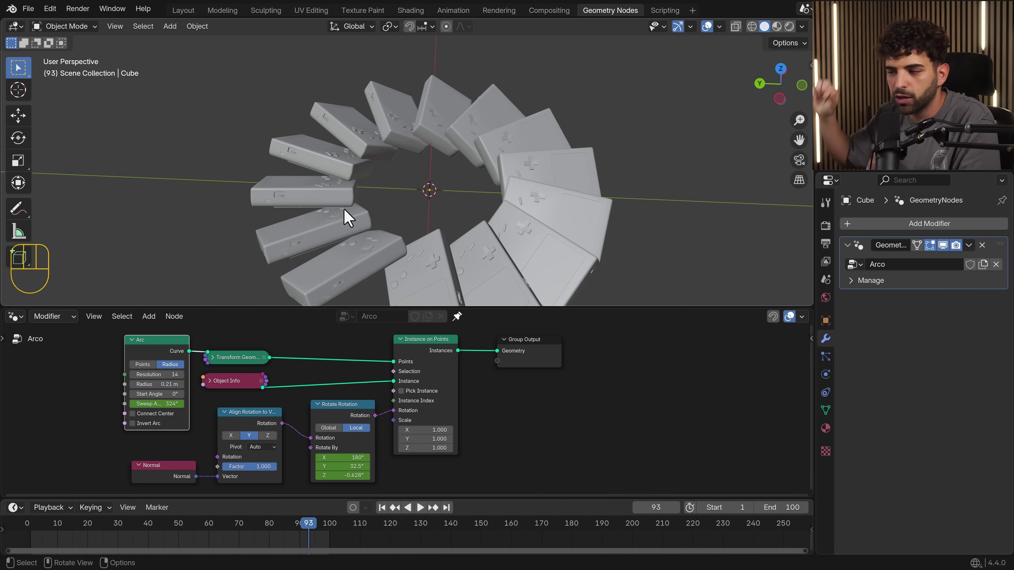
{"action": "left_click_drag", "start_coordinate": [350, 415], "coordinate": [353, 414]}
{"action": "key", "text": "ctrl+z"}
{"action": "key", "text": "ctrl+z"}
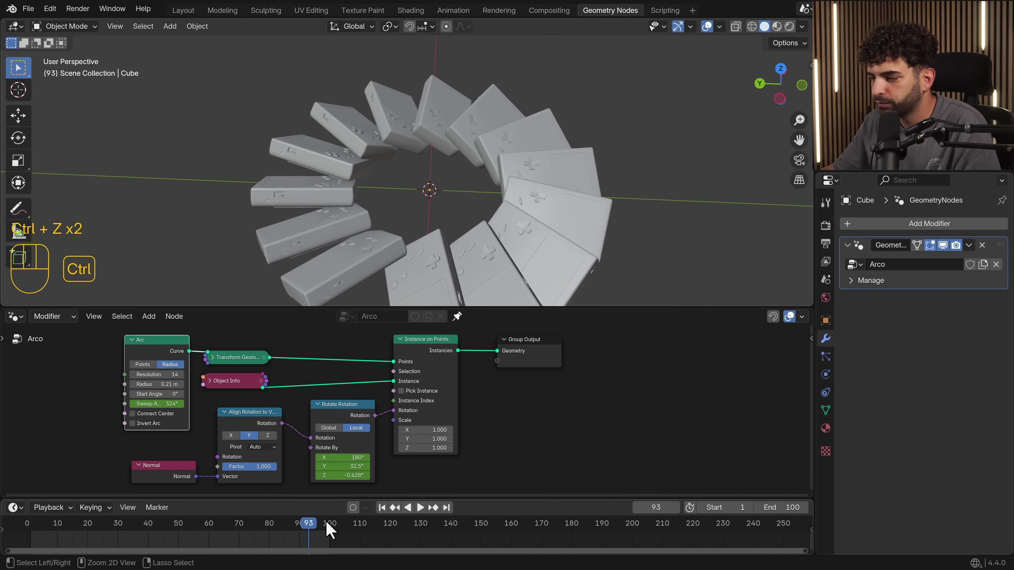
Connect the Arc's Curve output directly to the Group Output and play the animation to examine the bare arc.
{"action": "scroll", "coordinate": [321, 377], "scroll_direction": "down", "scroll_amount": 1}
{"action": "middle_click_drag", "start_coordinate": [320, 377], "coordinate": [418, 374]}
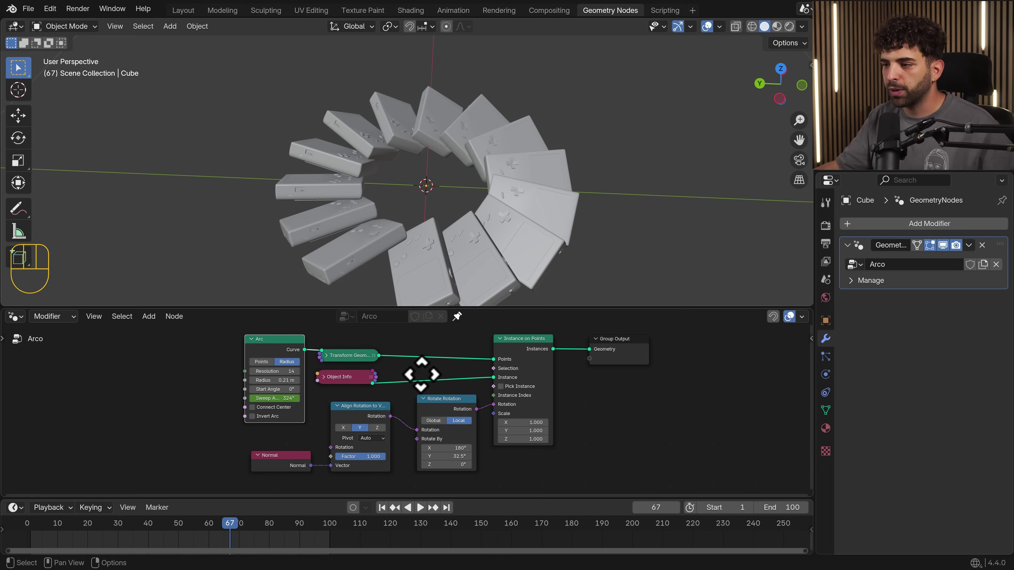
{"action": "left_click_drag", "start_coordinate": [304, 351], "coordinate": [589, 350]}
{"action": "key", "text": "space"}
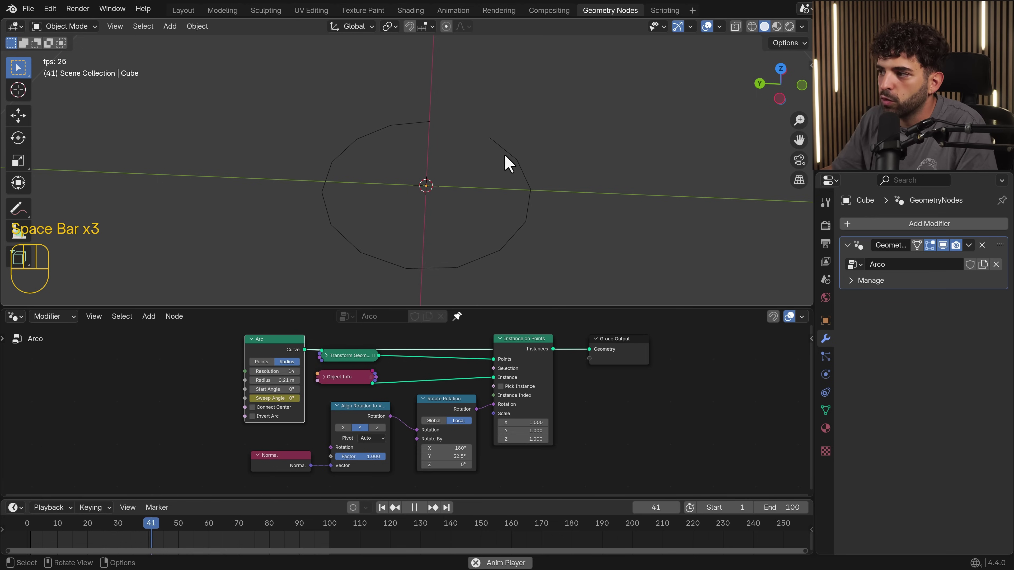
{"action": "key", "text": "space"}
Preview the Transform Geometry output through the Group Output by playing the animation from the first frame.
{"action": "key", "text": "shift+Left"}
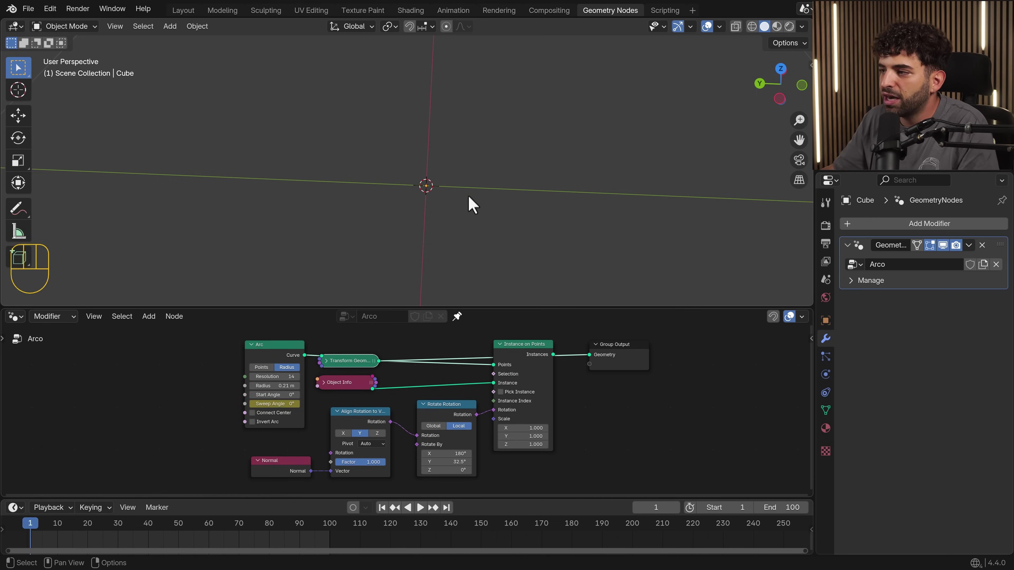
{"action": "key", "text": "space"}
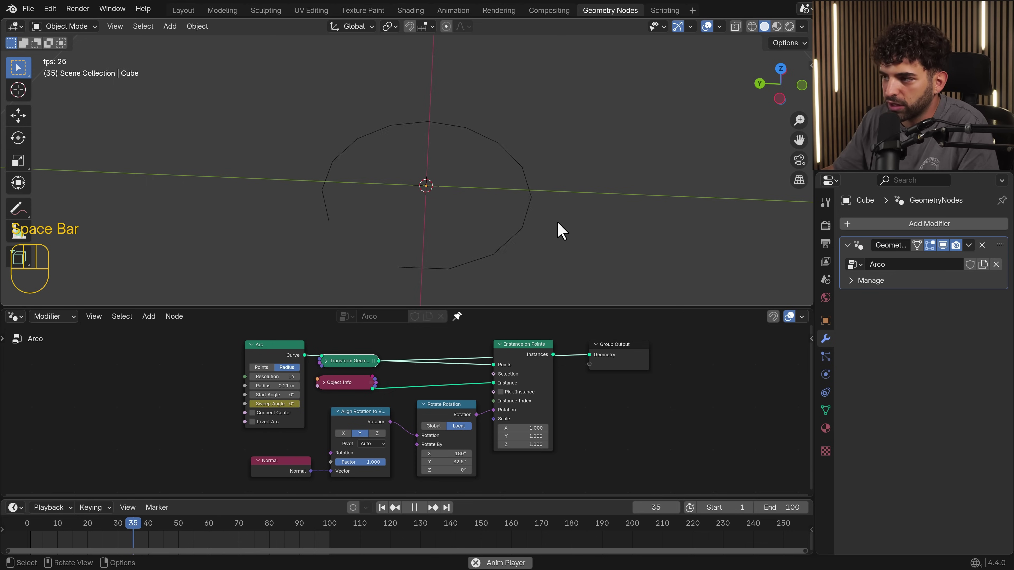
{"action": "key", "text": "space"}
Reconnect Instance on Points to the Group Output and play the animation with Normal, Align Rotation to Vector and Rotate Rotation muted.
{"action": "left_click_drag", "start_coordinate": [553, 355], "coordinate": [593, 361]}
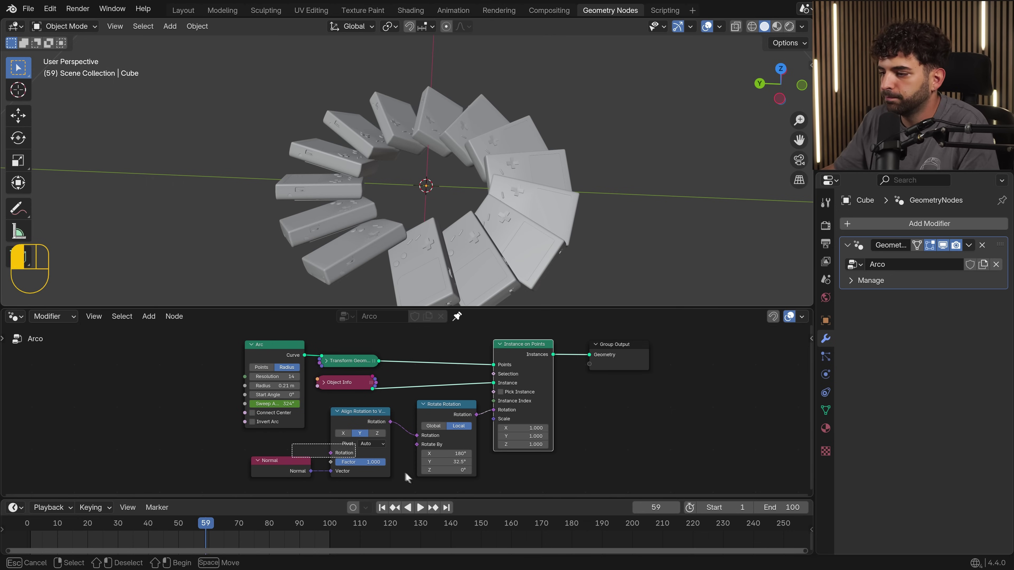
{"action": "key", "text": "space"}
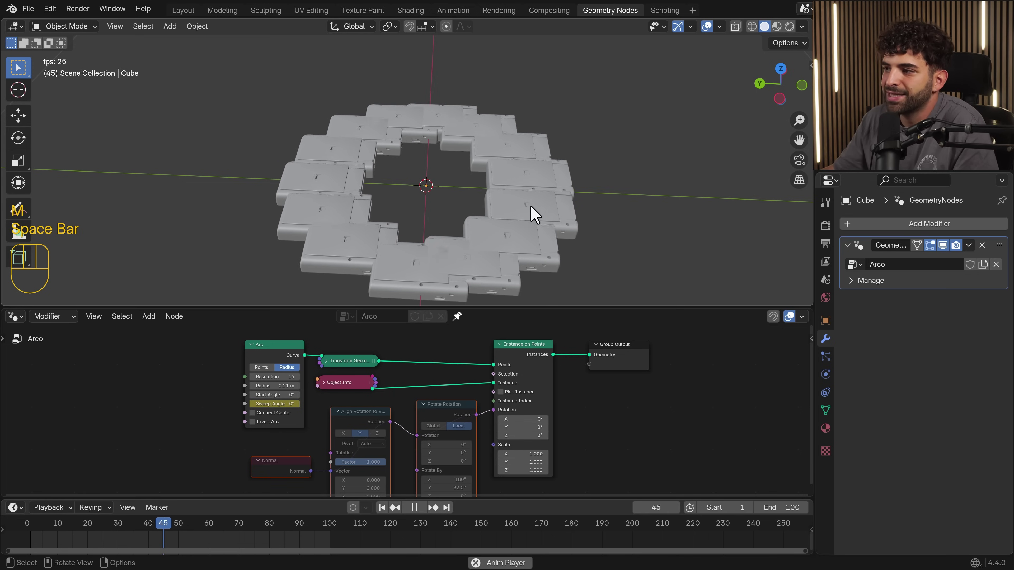
{"action": "key", "text": "space"}
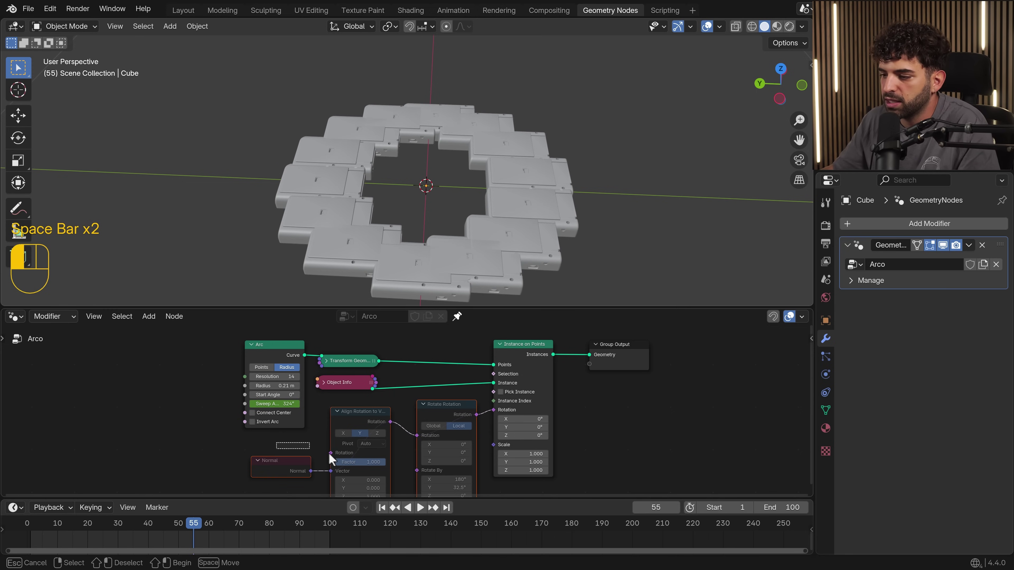
Unmute the Normal, Align Rotation to Vector and Rotate Rotation nodes and play the animation from the first frame.
{"action": "left_click_drag", "start_coordinate": [447, 477], "coordinate": [426, 503]}
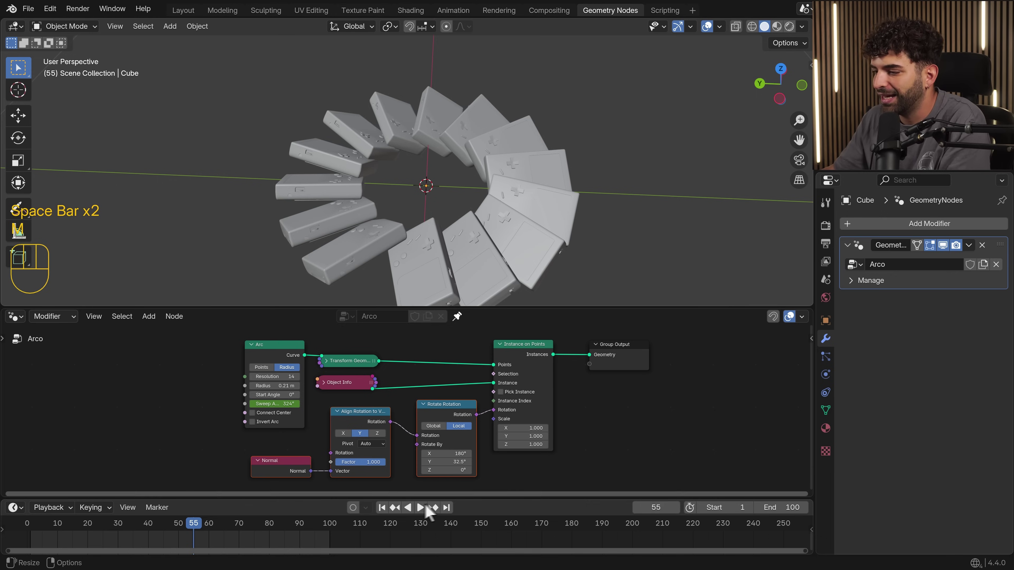
{"action": "left_click", "coordinate": [381, 507]}
{"action": "key", "text": "space"}
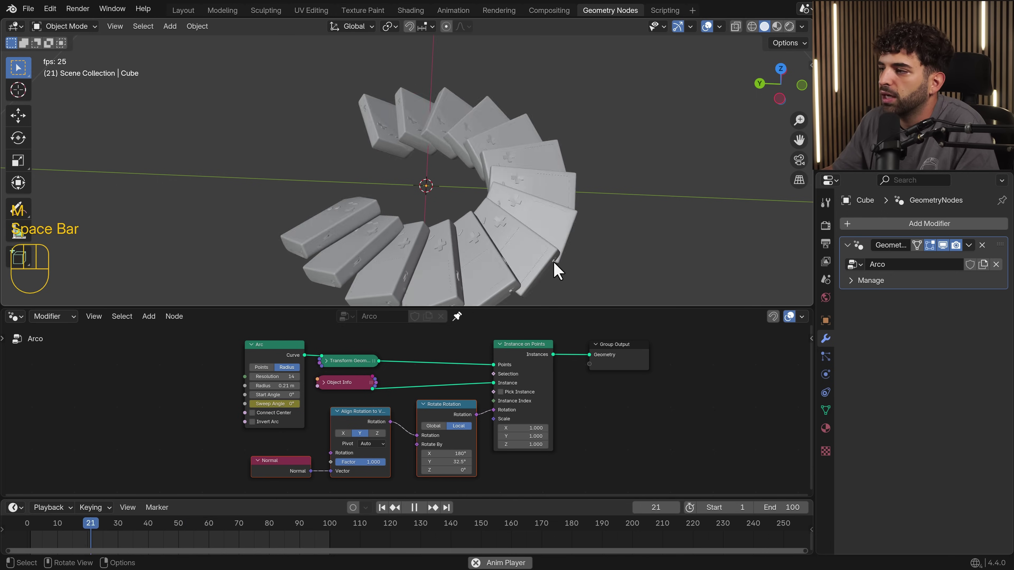
{"action": "key", "text": "space"}
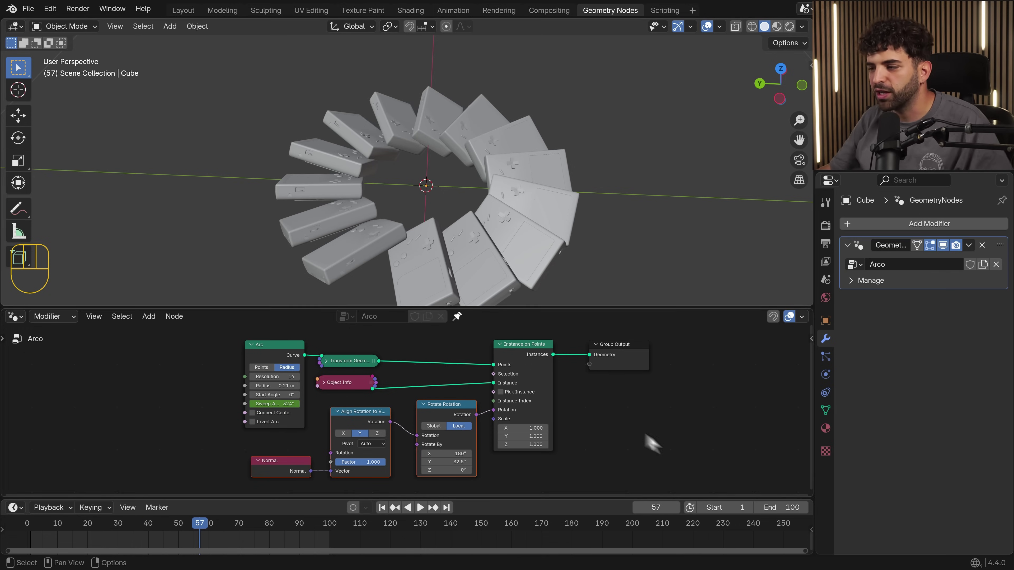
Expand the Object Info node and space it and the Transform Geometry node apart beside the Arc node.
{"action": "middle_click_drag", "start_coordinate": [415, 397], "coordinate": [447, 439]}
{"action": "left_click_drag", "start_coordinate": [434, 366], "coordinate": [312, 420]}
{"action": "left_click_drag", "start_coordinate": [325, 402], "coordinate": [321, 376]}
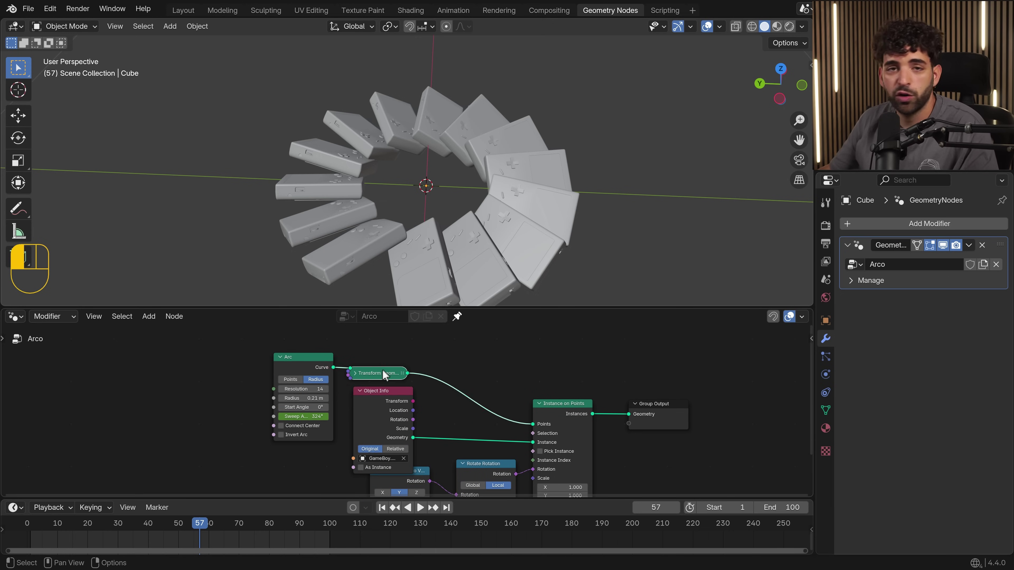
{"action": "left_click_drag", "start_coordinate": [382, 370], "coordinate": [394, 352]}
{"action": "left_click_drag", "start_coordinate": [384, 395], "coordinate": [386, 383]}
Swap the Object Info node's object to iPhone.001 and play the animation from the first frame.
{"action": "scroll", "coordinate": [389, 459], "scroll_direction": "up", "scroll_amount": 10}
{"action": "middle_click_drag", "start_coordinate": [379, 477], "coordinate": [412, 387]}
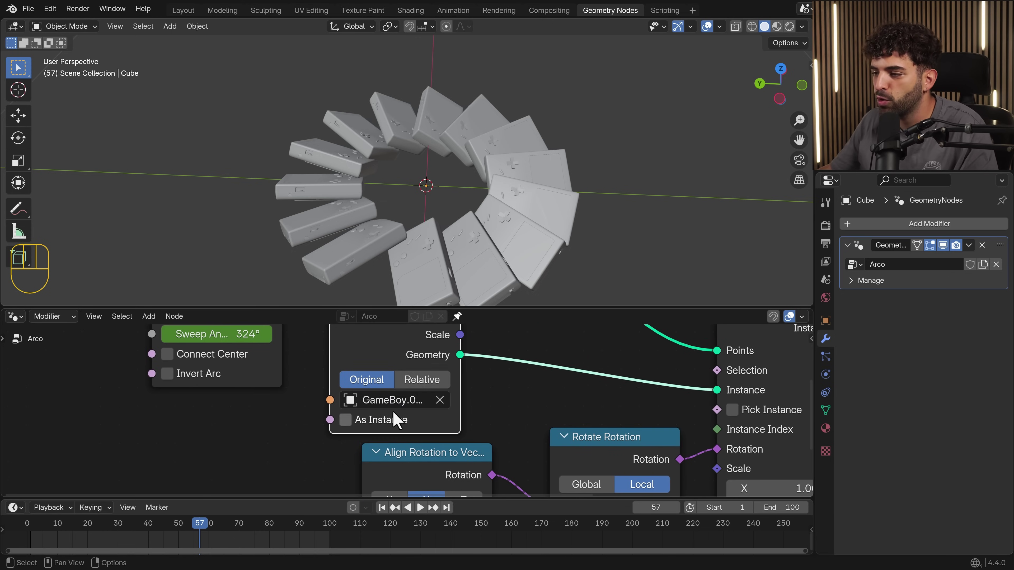
{"action": "left_click", "coordinate": [396, 402]}
{"action": "left_click", "coordinate": [395, 337]}
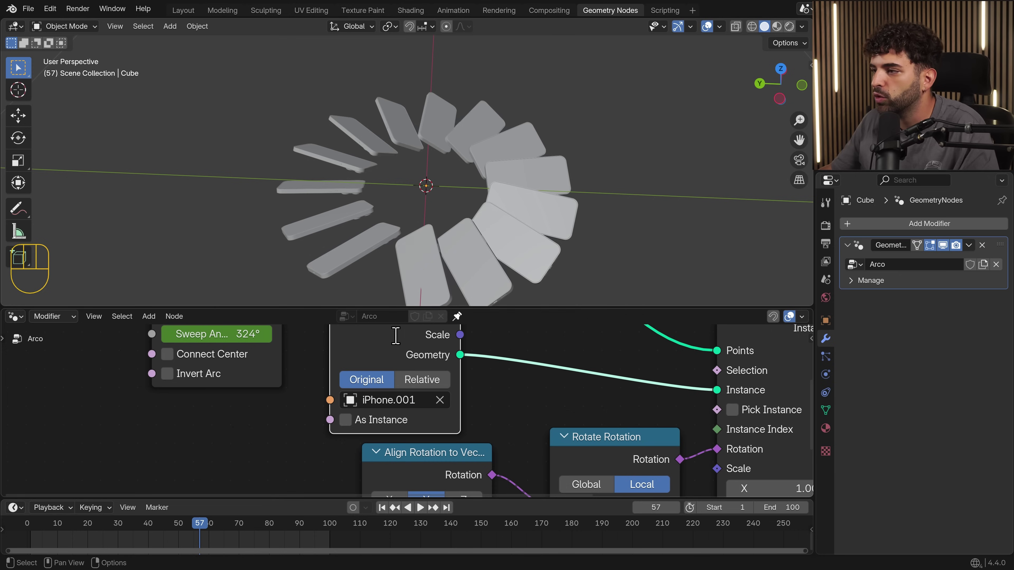
{"action": "key", "text": "shift+Left"}
{"action": "key", "text": "space"}
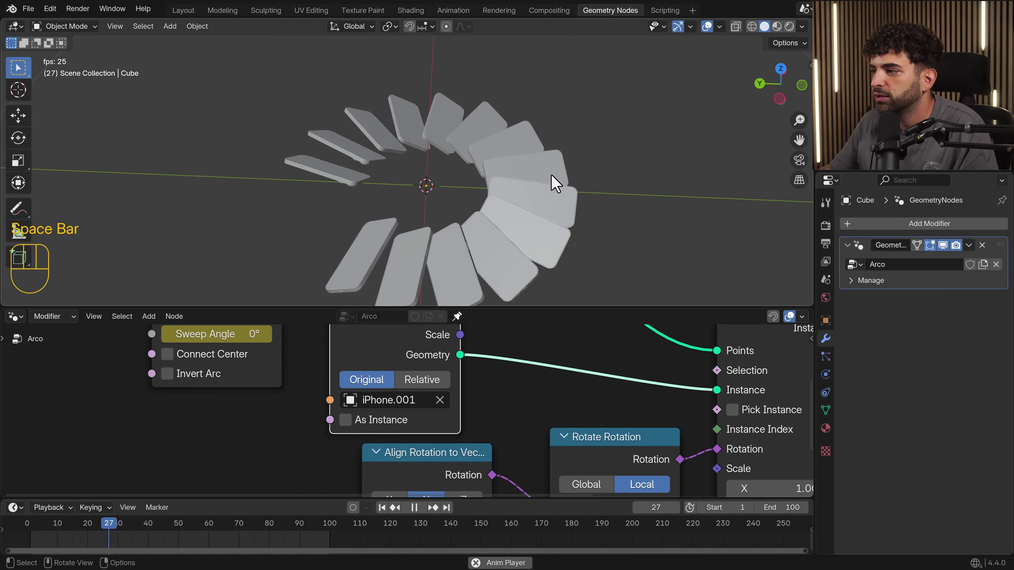
{"action": "key", "text": "space"}
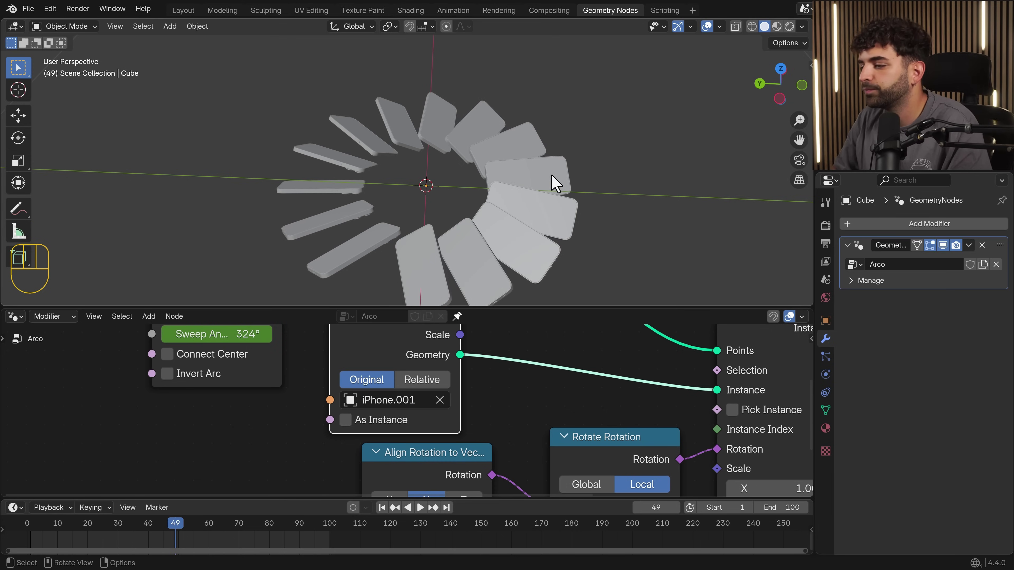
Undo the object swap on the Object Info node.
{"action": "key", "text": "ctrl+z"}
{"action": "key", "text": "ctrl+z"}
{"action": "scroll", "coordinate": [372, 410], "scroll_direction": "down", "scroll_amount": 4}
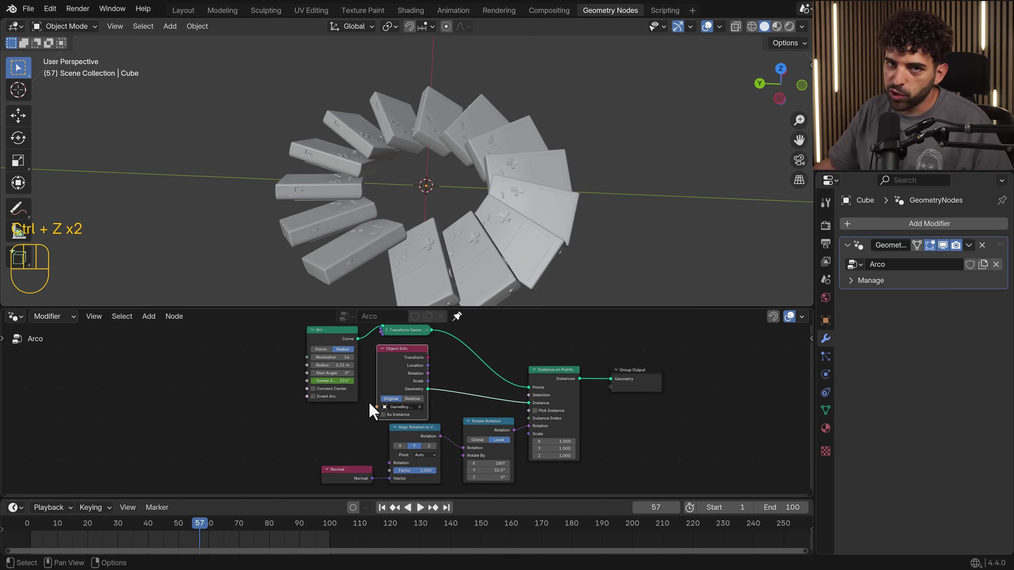
Add a Group Input node before the Arc node and connect its empty socket to the Arc's Resolution input.
{"action": "middle_click_drag", "start_coordinate": [336, 431], "coordinate": [384, 425]}
{"action": "scroll", "coordinate": [377, 419], "scroll_direction": "up", "scroll_amount": 3}
{"action": "scroll", "coordinate": [403, 439], "scroll_direction": "up", "scroll_amount": 1}
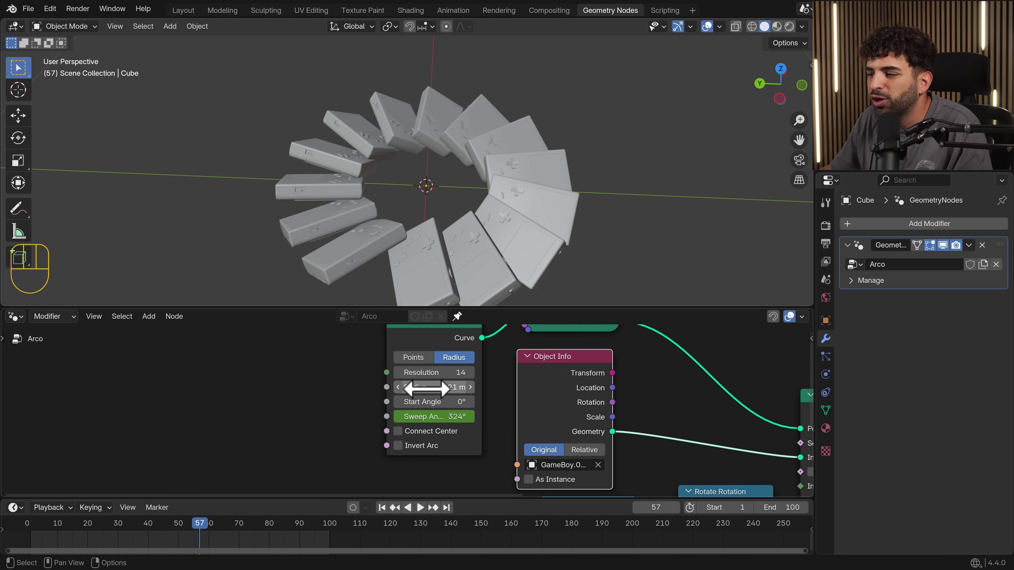
{"action": "middle_click_drag", "start_coordinate": [194, 453], "coordinate": [263, 425]}
{"action": "key", "text": "shift+a"}
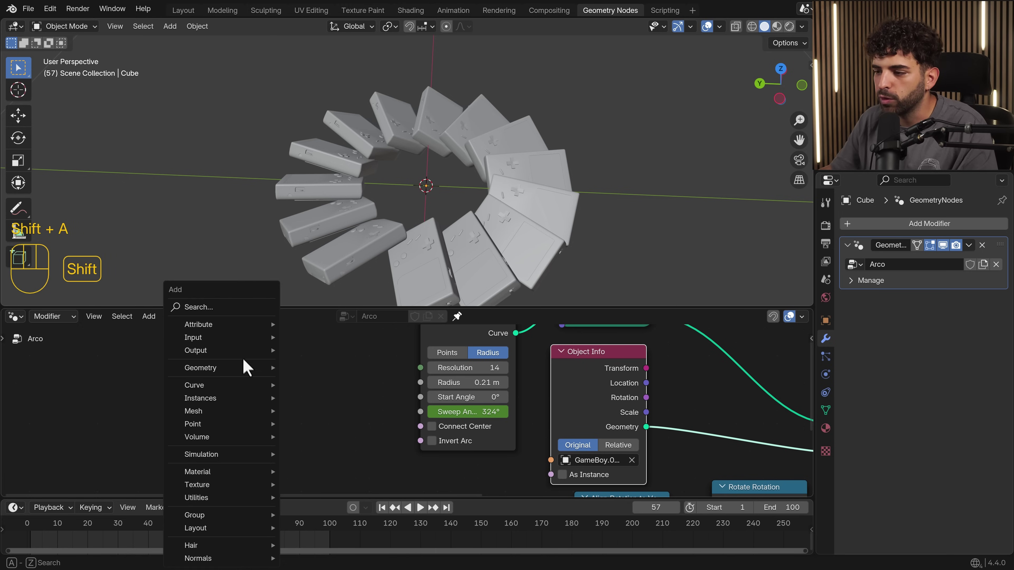
{"action": "left_click", "coordinate": [227, 308]}
{"action": "type", "text": "inpu"}
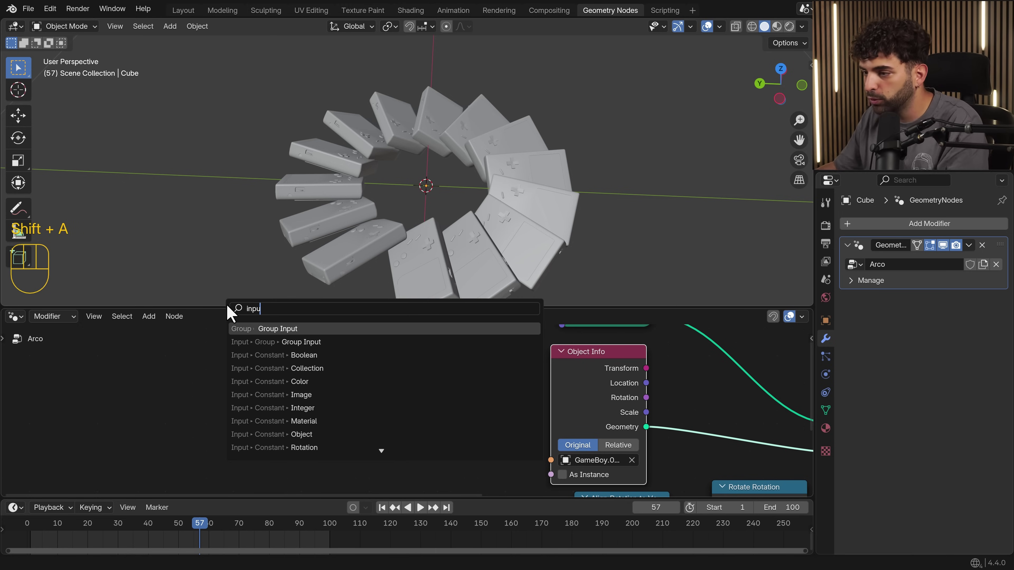
{"action": "left_click", "coordinate": [284, 330]}
{"action": "left_click", "coordinate": [225, 370]}
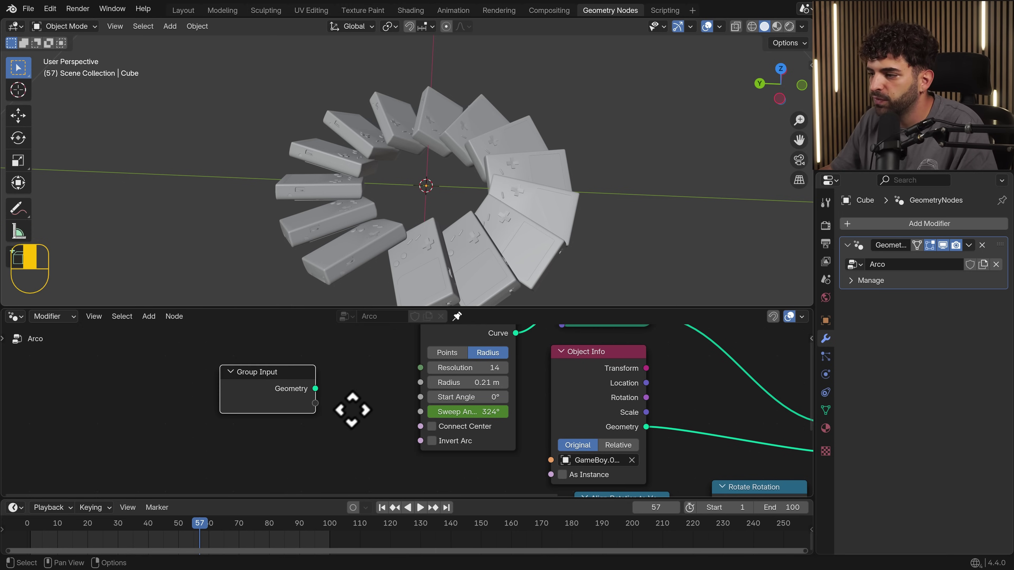
{"action": "middle_click_drag", "start_coordinate": [352, 410], "coordinate": [373, 411]}
{"action": "left_click_drag", "start_coordinate": [388, 393], "coordinate": [283, 428]}
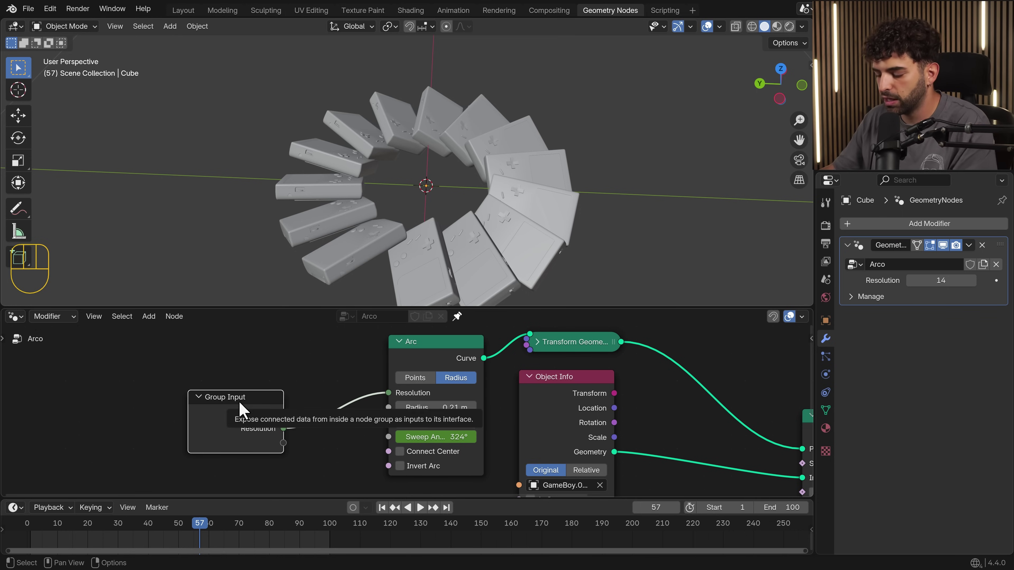
Rename the exposed Resolution group socket as "Cantidad de copias".
{"action": "left_click", "coordinate": [241, 400]}
{"action": "key", "text": "n"}
{"action": "left_click_drag", "start_coordinate": [660, 307], "coordinate": [677, 182]}
{"action": "left_click", "coordinate": [696, 397]}
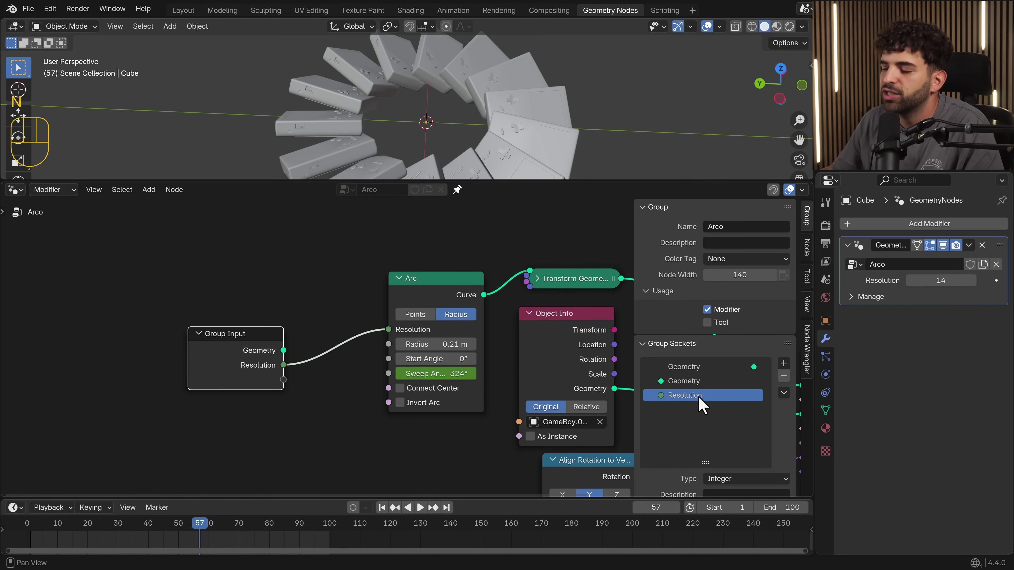
{"action": "double_click", "coordinate": [698, 396]}
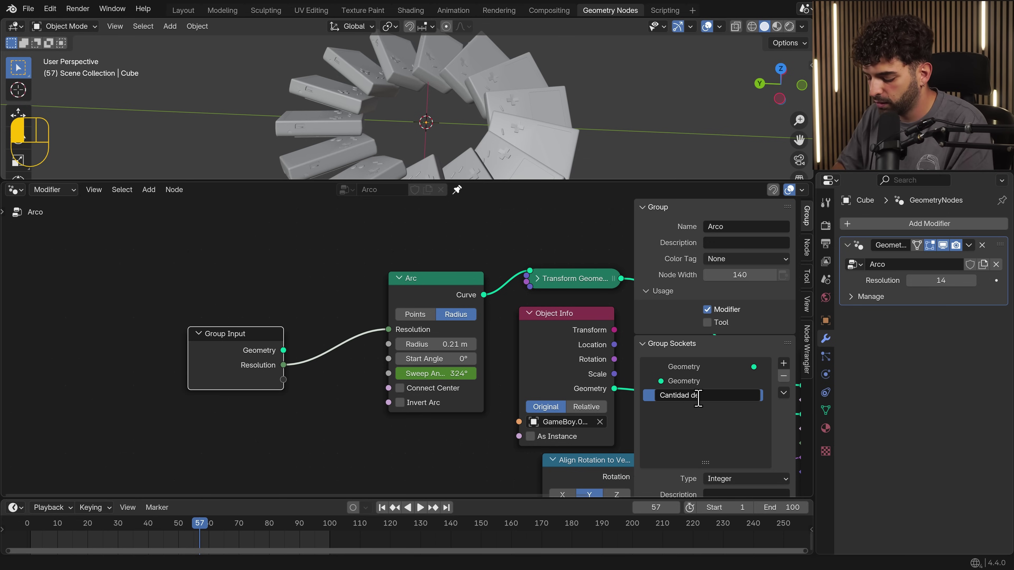
{"action": "key", "text": "Return"}
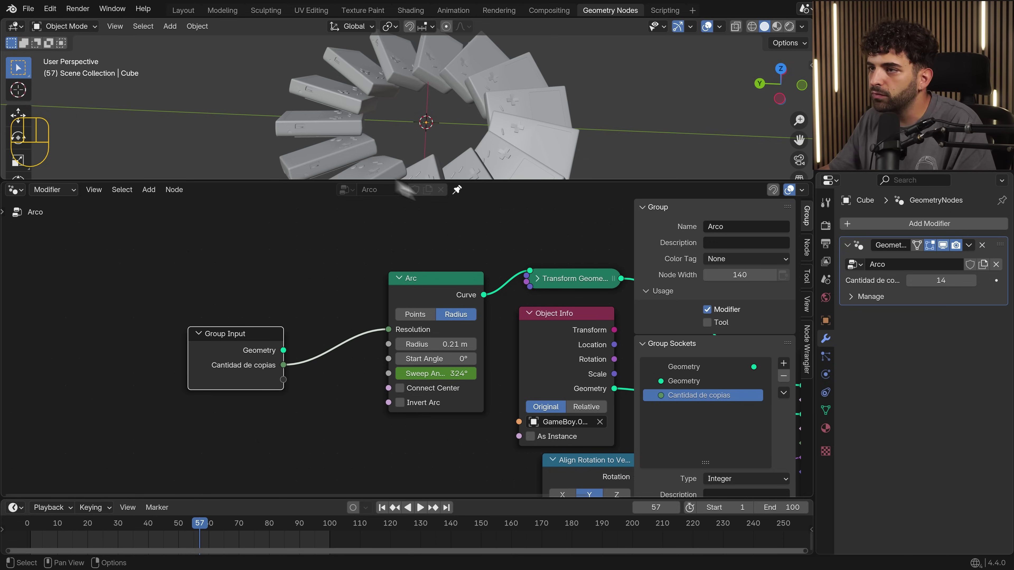
In the Layout workspace, set the arc modifier's Cantidad de copias to 10 and play the animation from the first frame.
{"action": "left_click", "coordinate": [187, 11]}
{"action": "scroll", "coordinate": [493, 218], "scroll_direction": "up", "scroll_amount": 7}
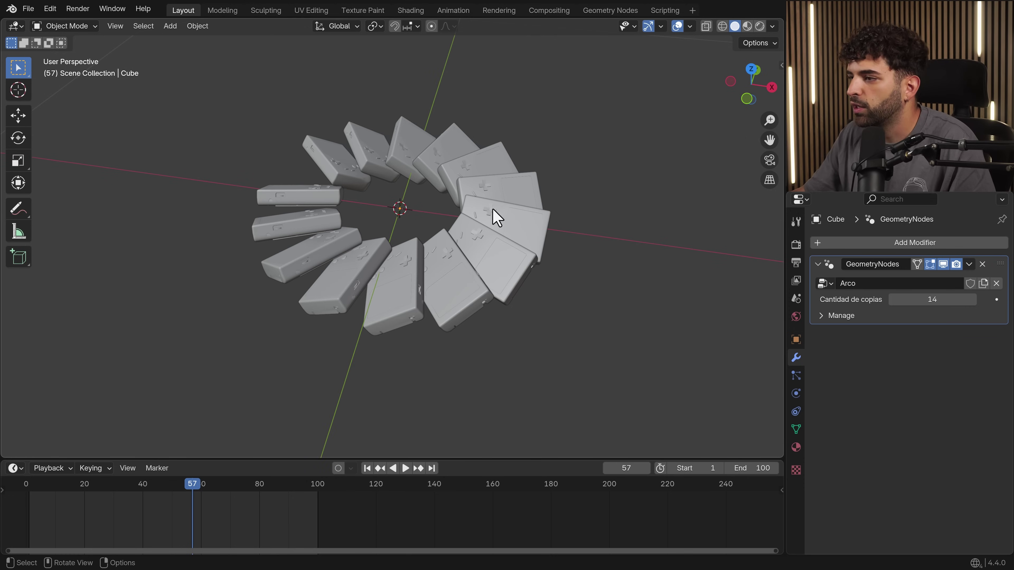
{"action": "left_click", "coordinate": [493, 217]}
{"action": "mouse_move", "coordinate": [941, 302]}
{"action": "left_mouse_down"}
{"action": "mouse_move", "coordinate": [898, 301]}
{"action": "mouse_move", "coordinate": [949, 301]}
{"action": "left_mouse_up"}
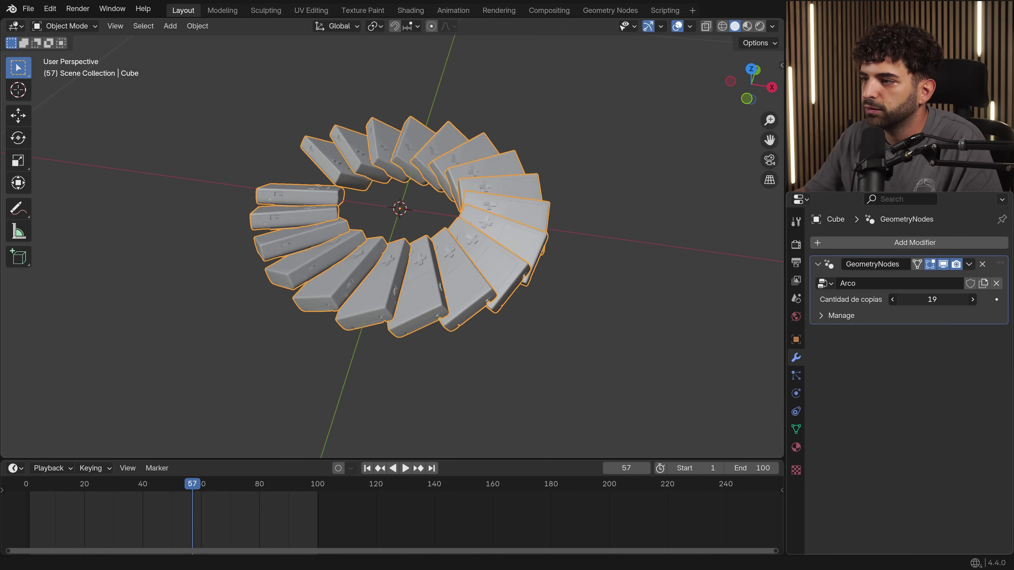
{"action": "left_click", "coordinate": [368, 468]}
{"action": "key", "text": "space"}
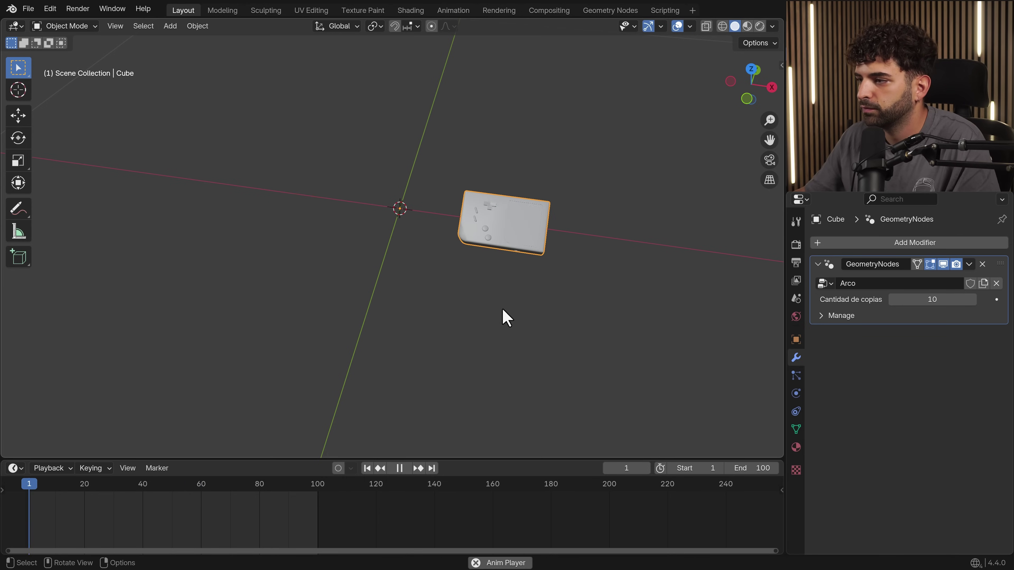